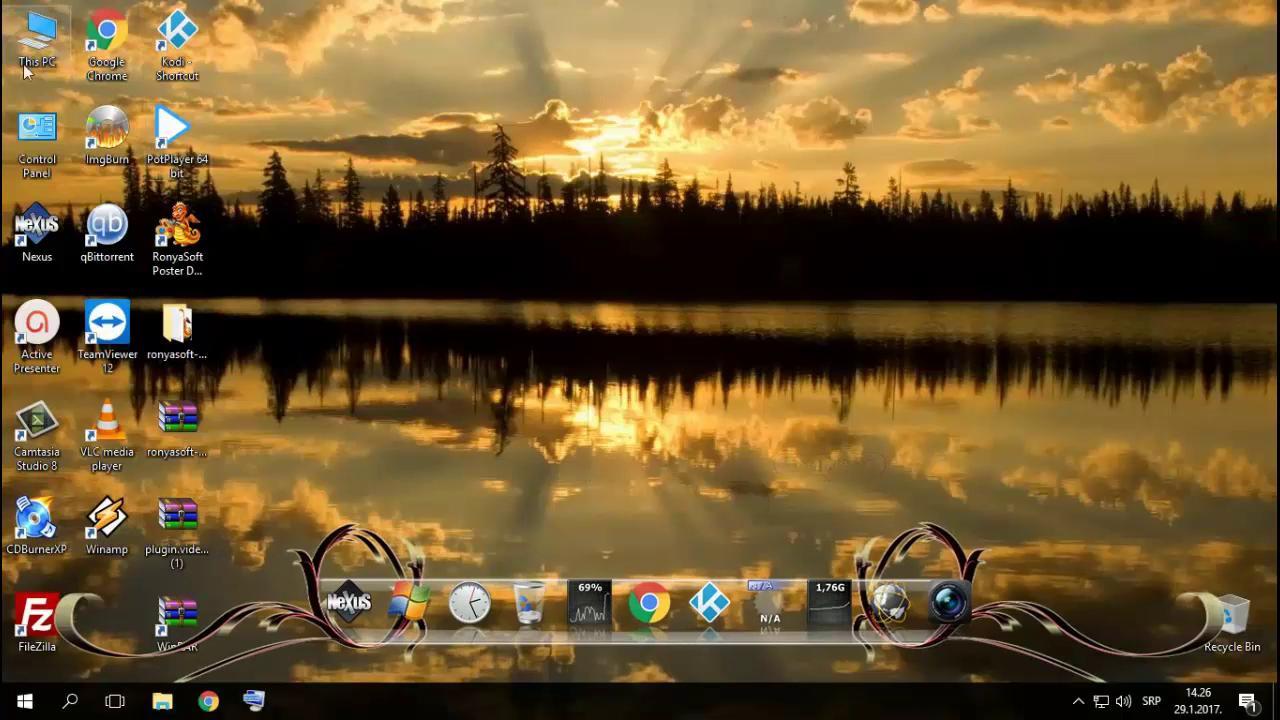
Quick-format removable drive H: as FAT32 with 4096-byte allocation units, and check the drive's contents
double_click(35, 38)
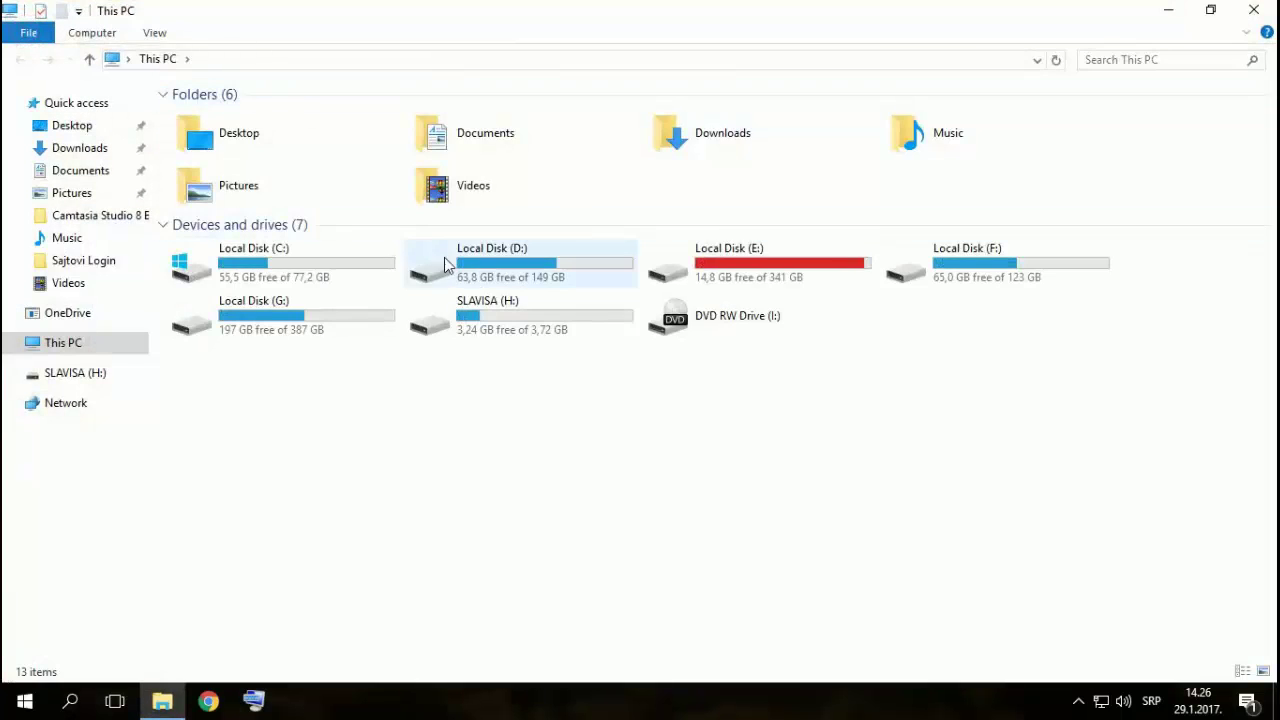
left_click(472, 313)
right_click(472, 313)
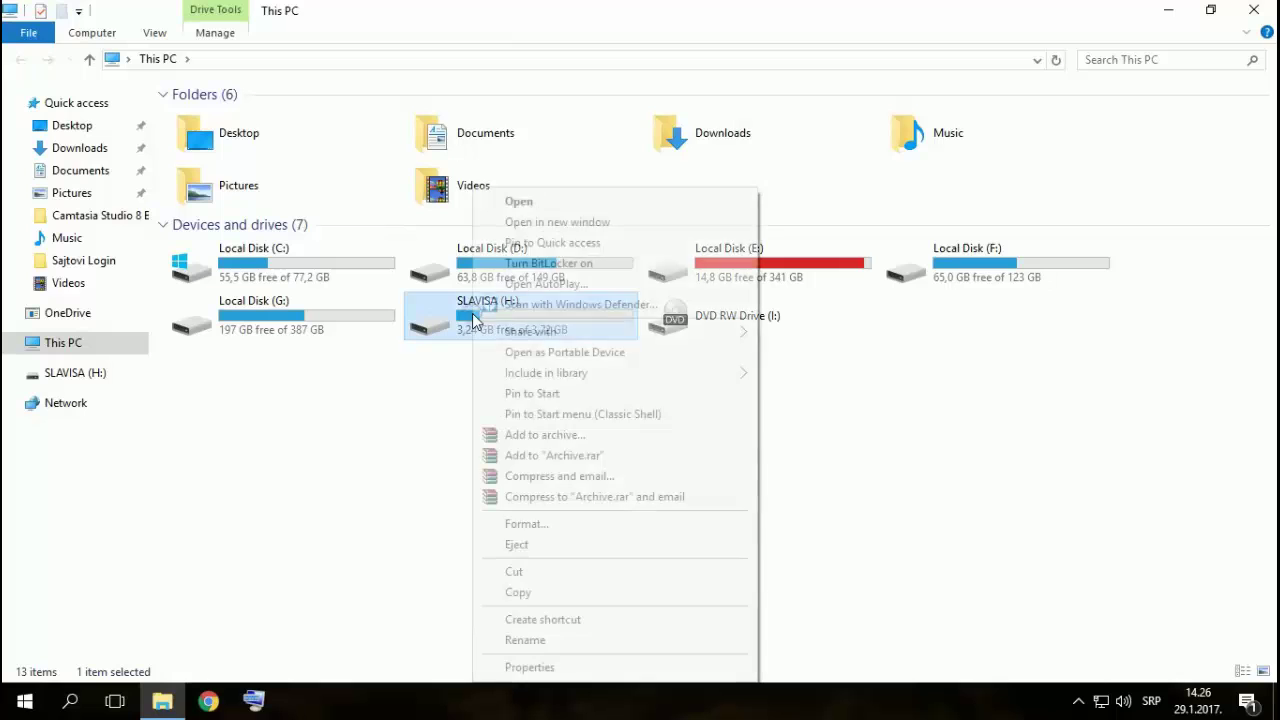
left_click(537, 524)
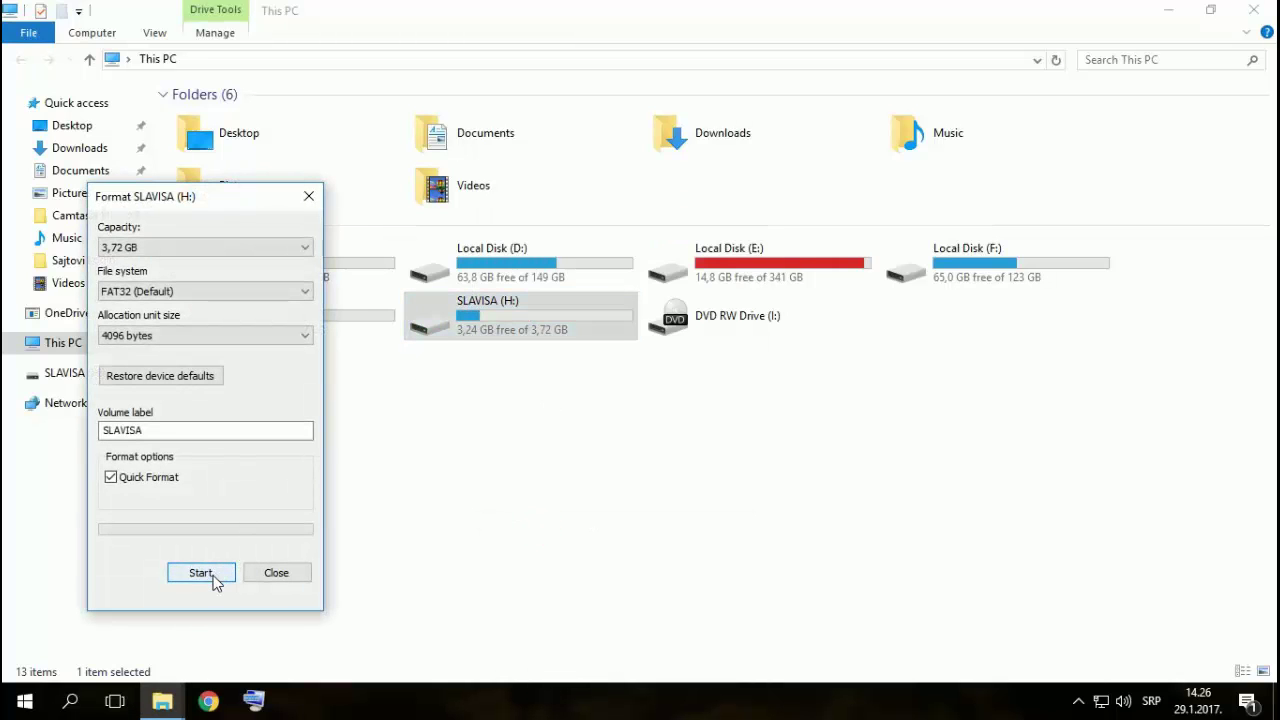
left_click(212, 575)
left_click(676, 351)
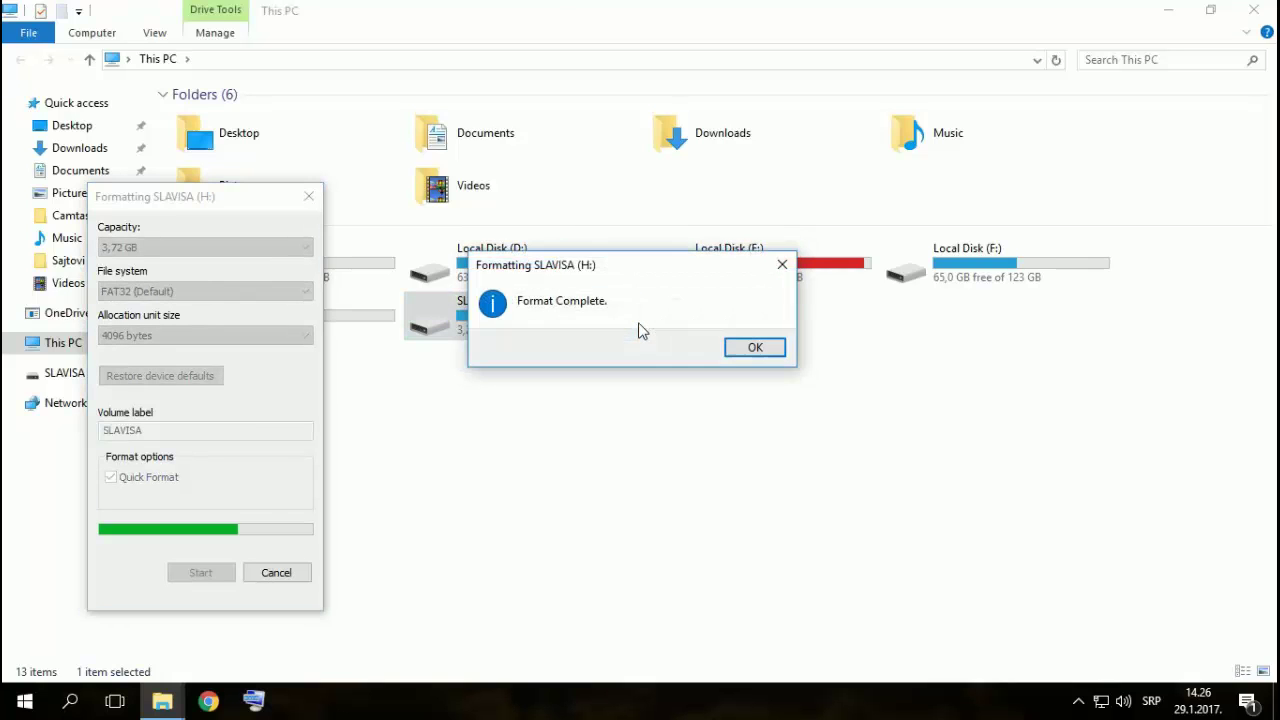
left_click(752, 349)
key("Escape")
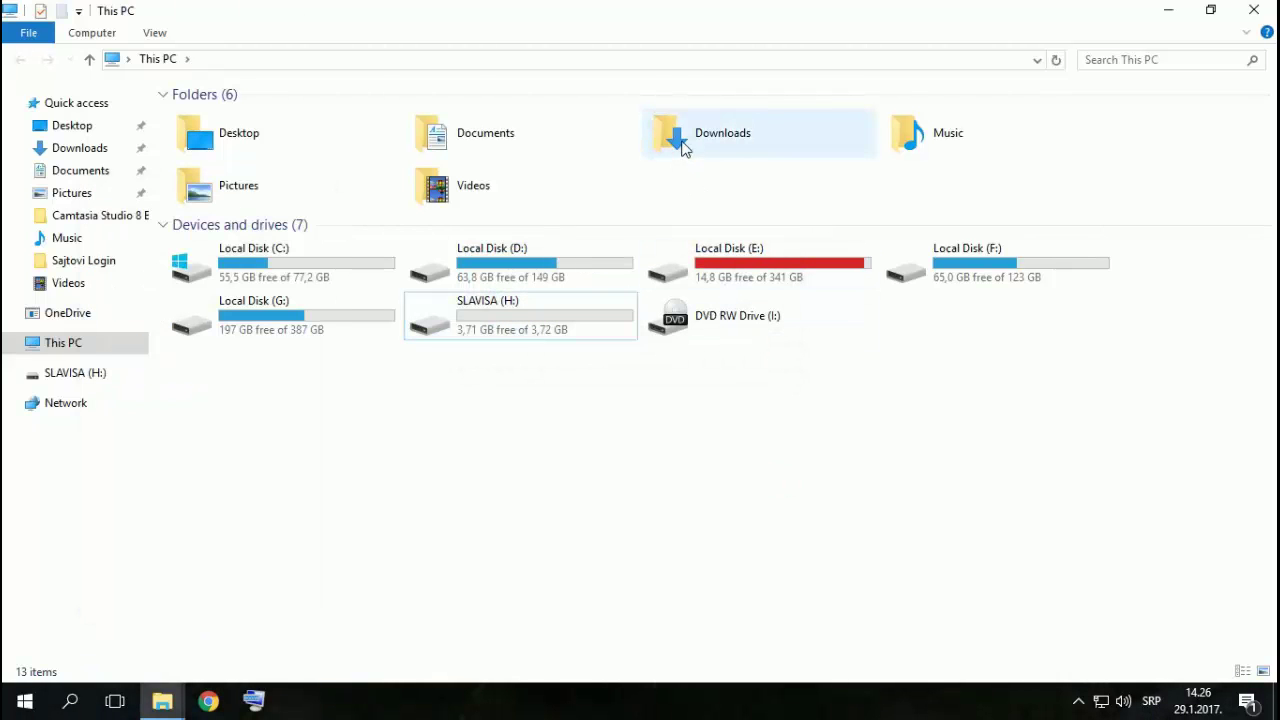
double_click(489, 327)
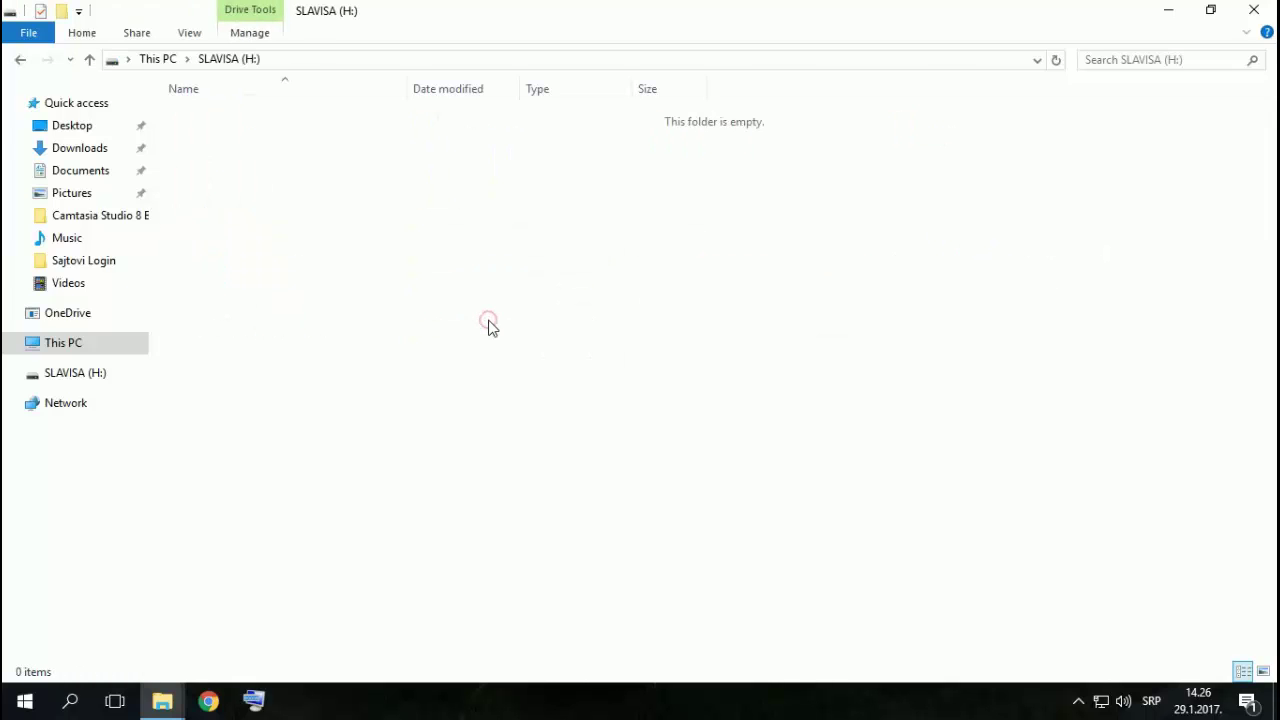
left_click(92, 60)
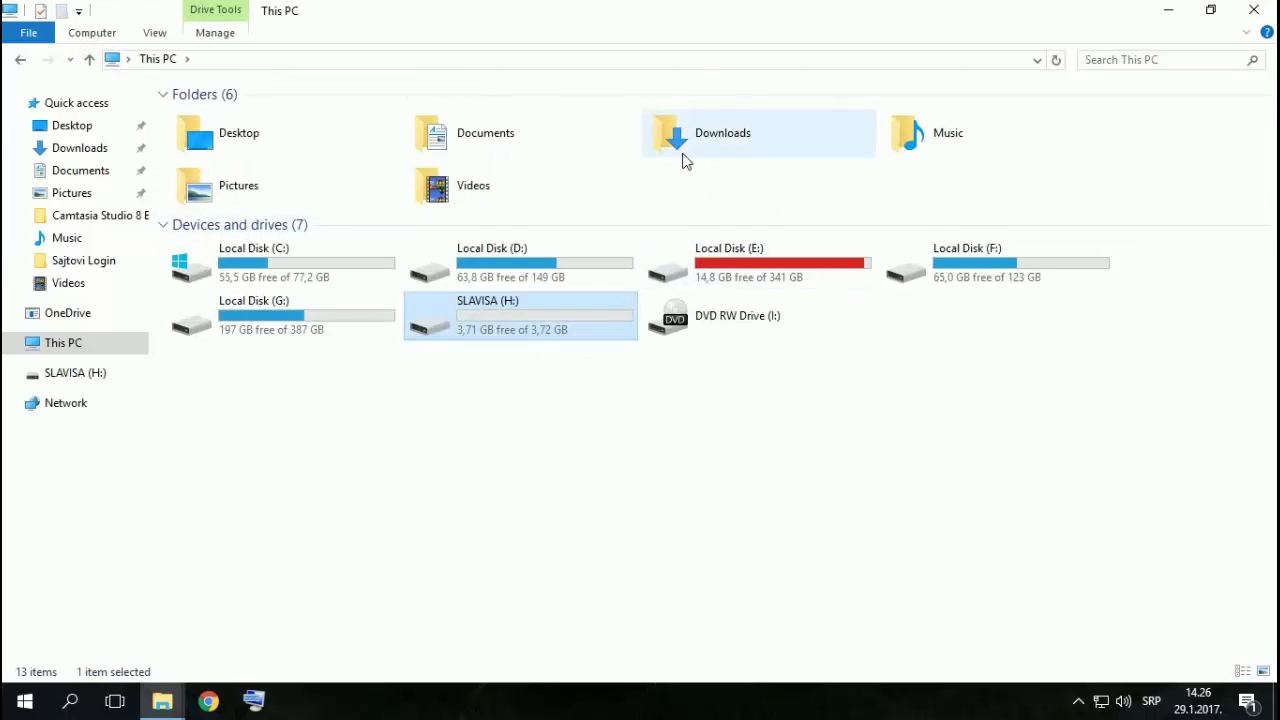
Launch the kodi-16.1-Jarvis installer from the Downloads folder and close the folder window and the format dialog
left_click(683, 155)
double_click(683, 155)
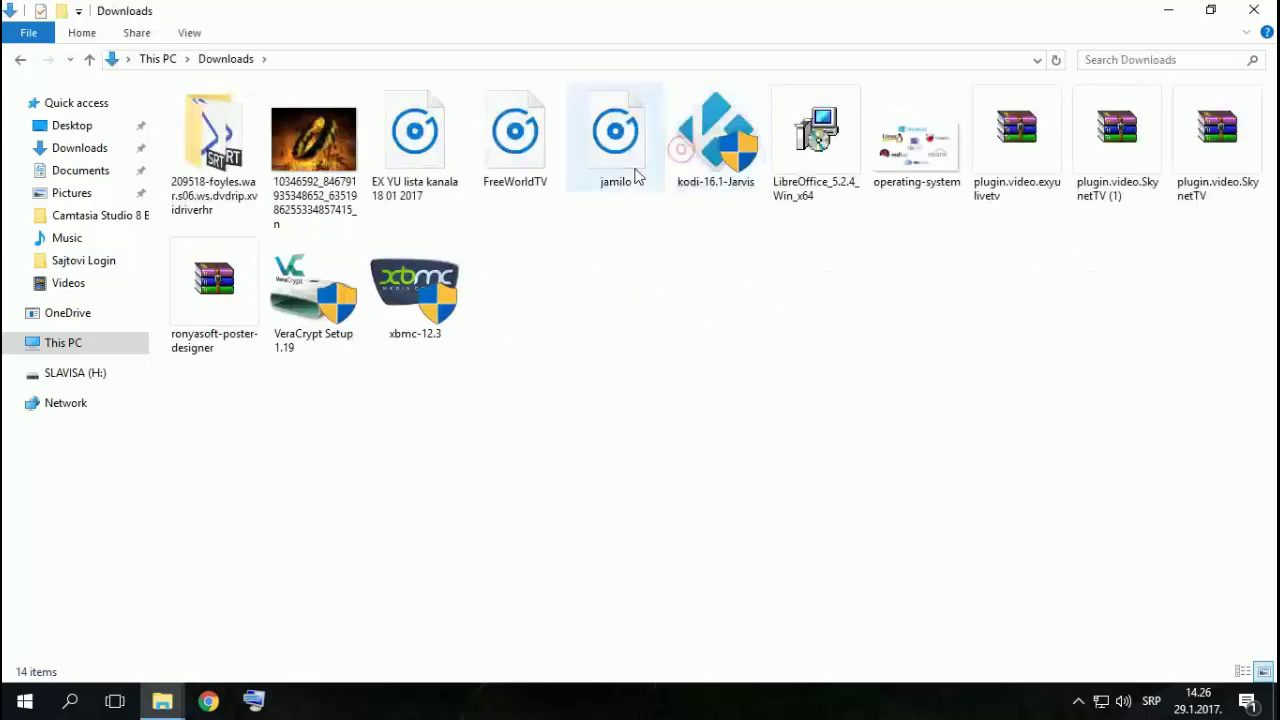
left_click(689, 174)
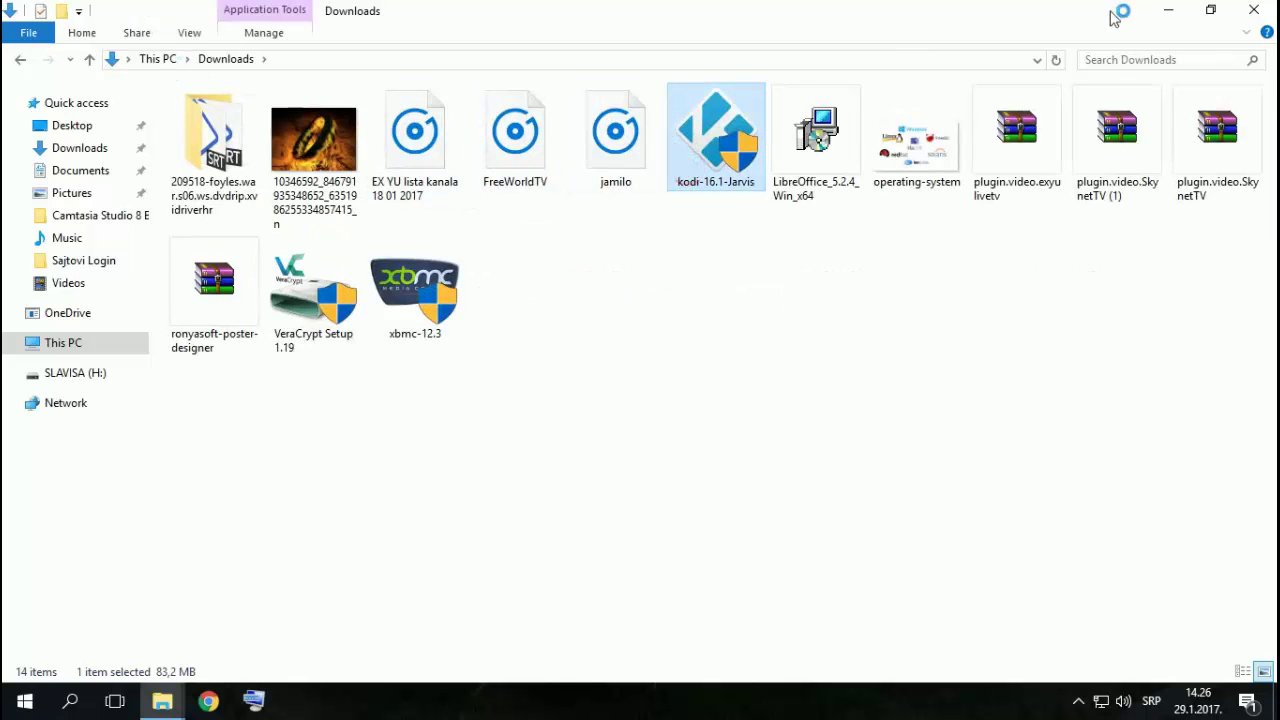
left_click(1249, 12)
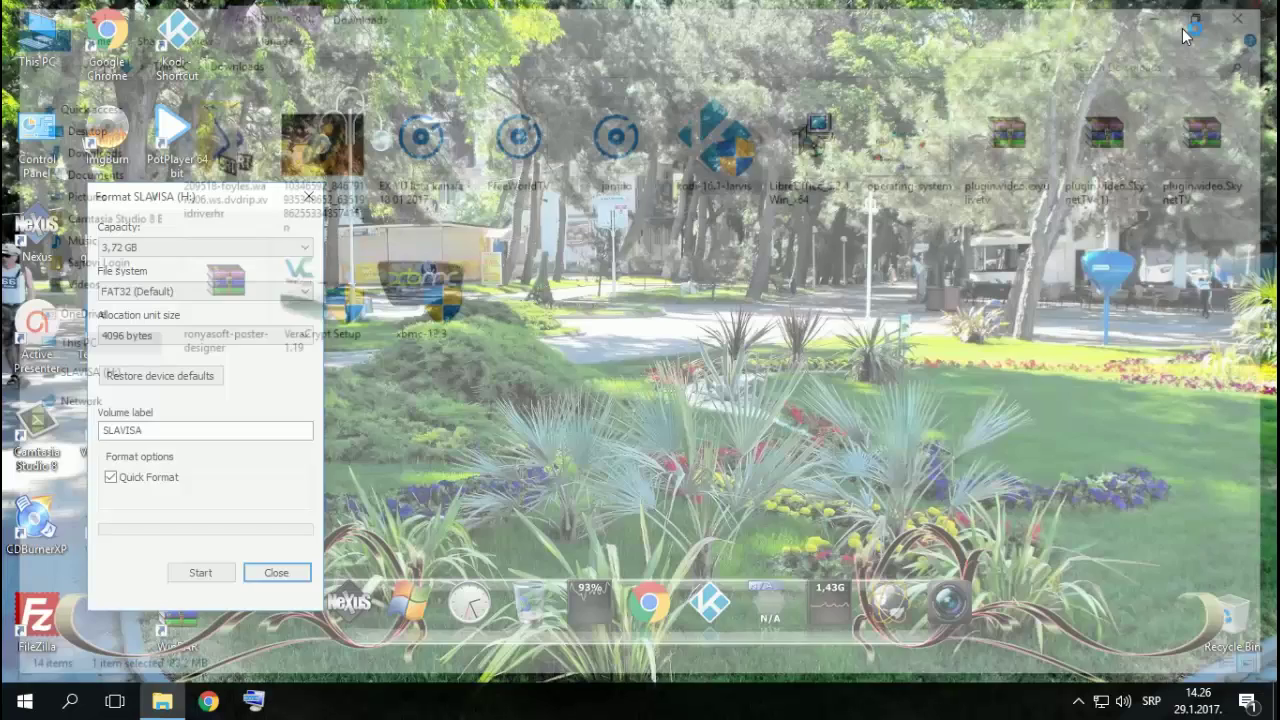
left_click(276, 572)
Proceed through the Kodi setup by accepting the license agreement and keeping the Full install type
left_click(738, 503)
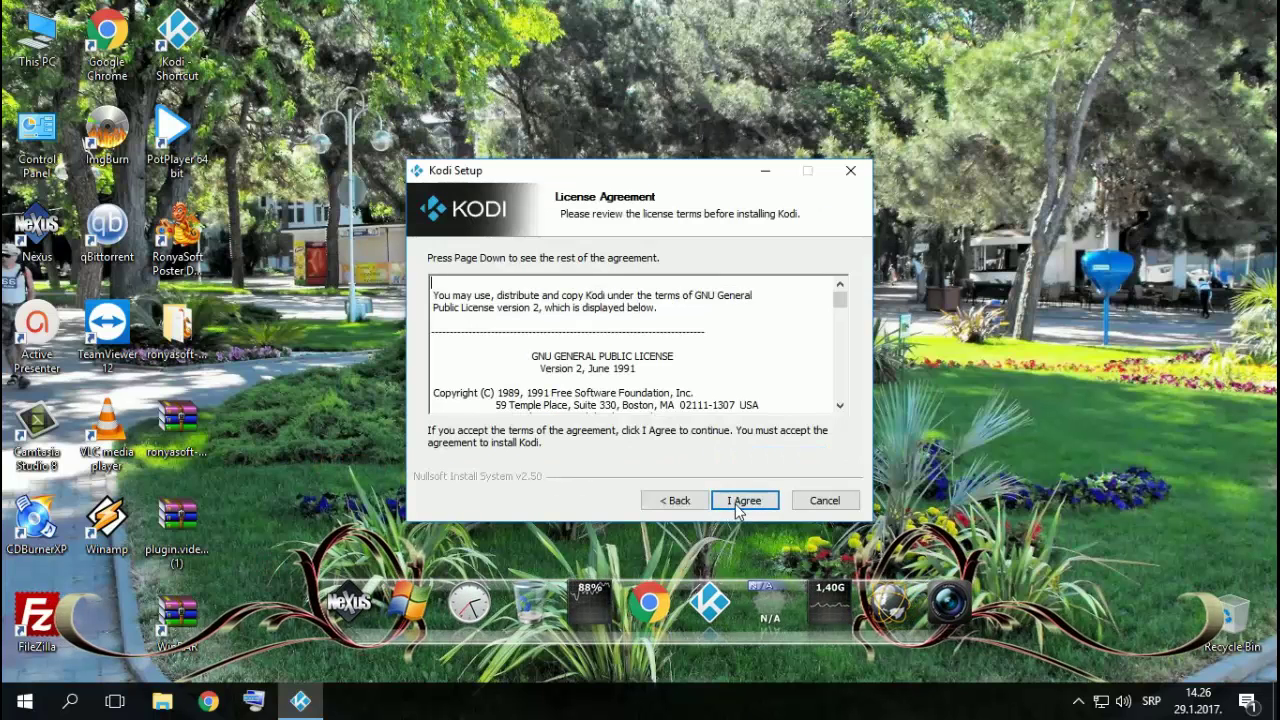
left_click(738, 503)
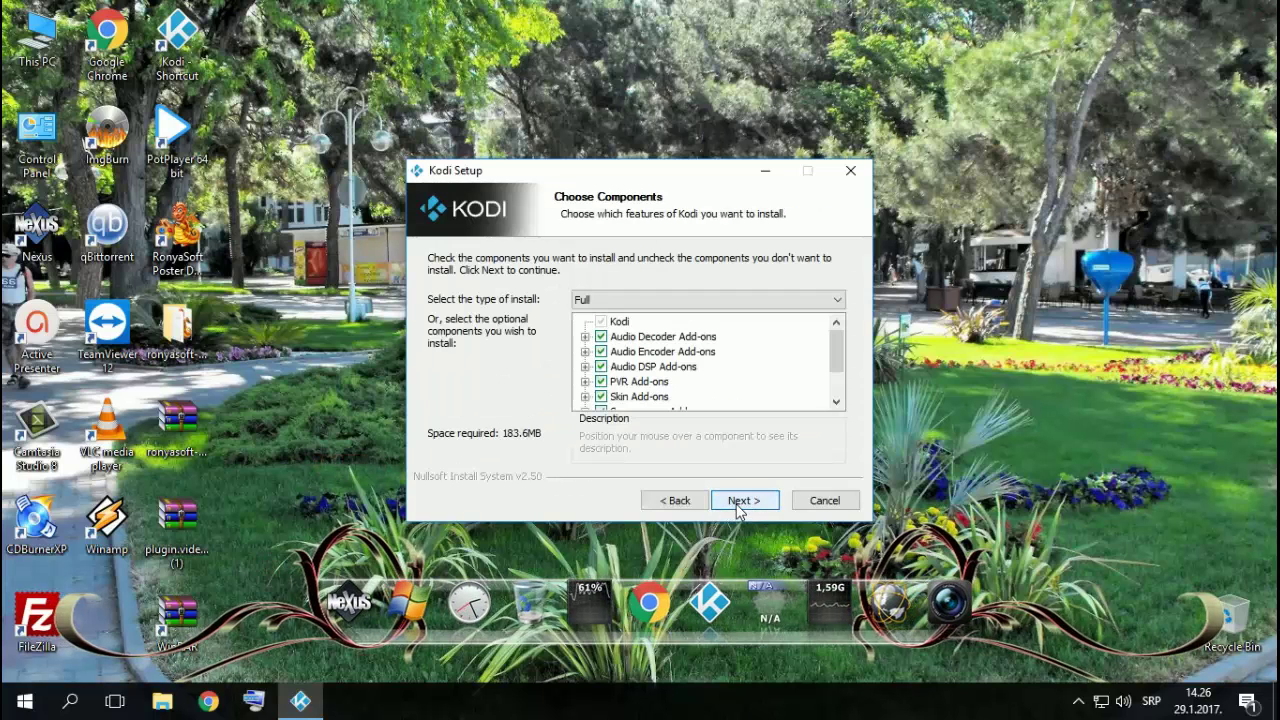
left_click(740, 502)
Set the Kodi destination folder to H:\Kodi, keep the Kodi Start Menu folder, and start the installation
left_click(777, 395)
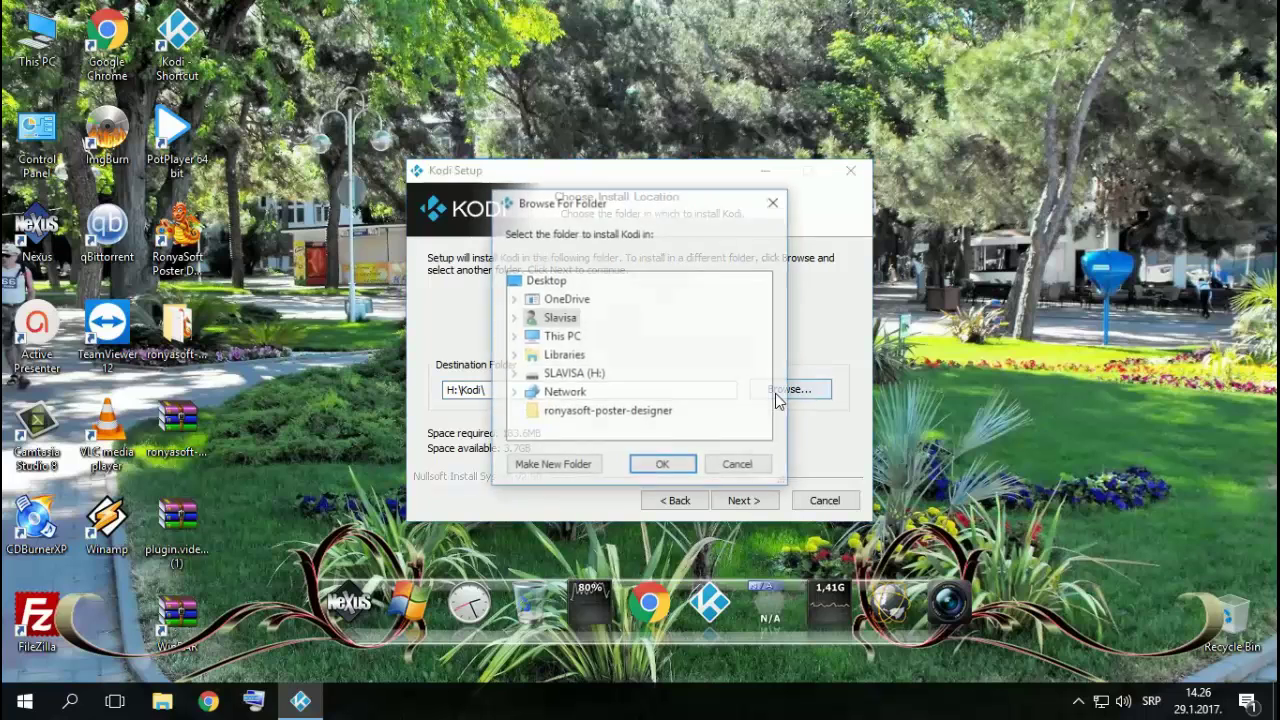
left_click(536, 378)
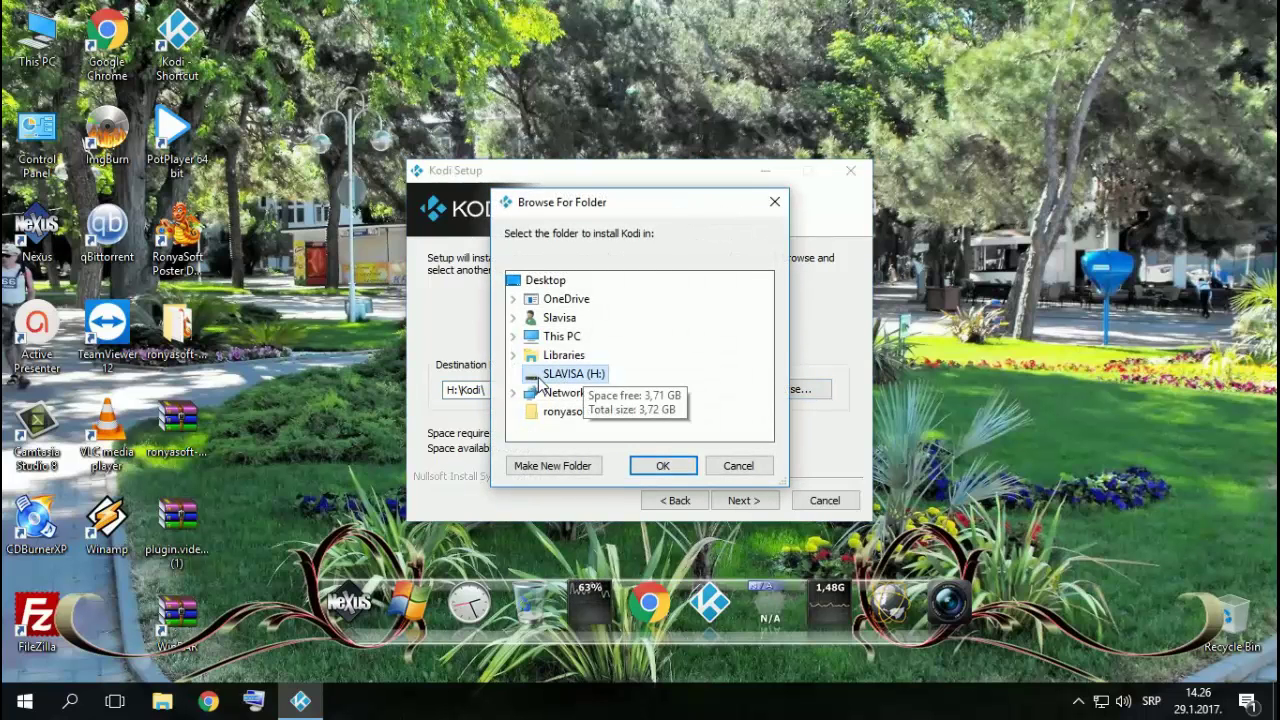
left_click(674, 465)
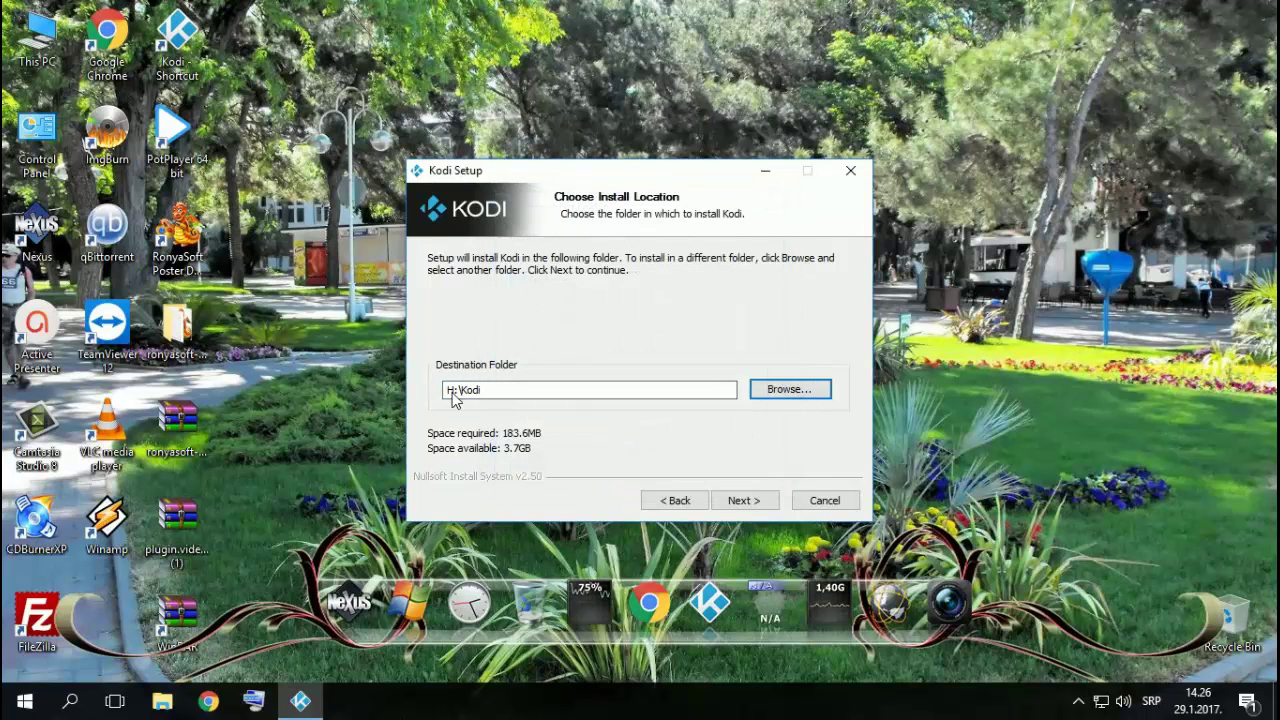
left_click(750, 500)
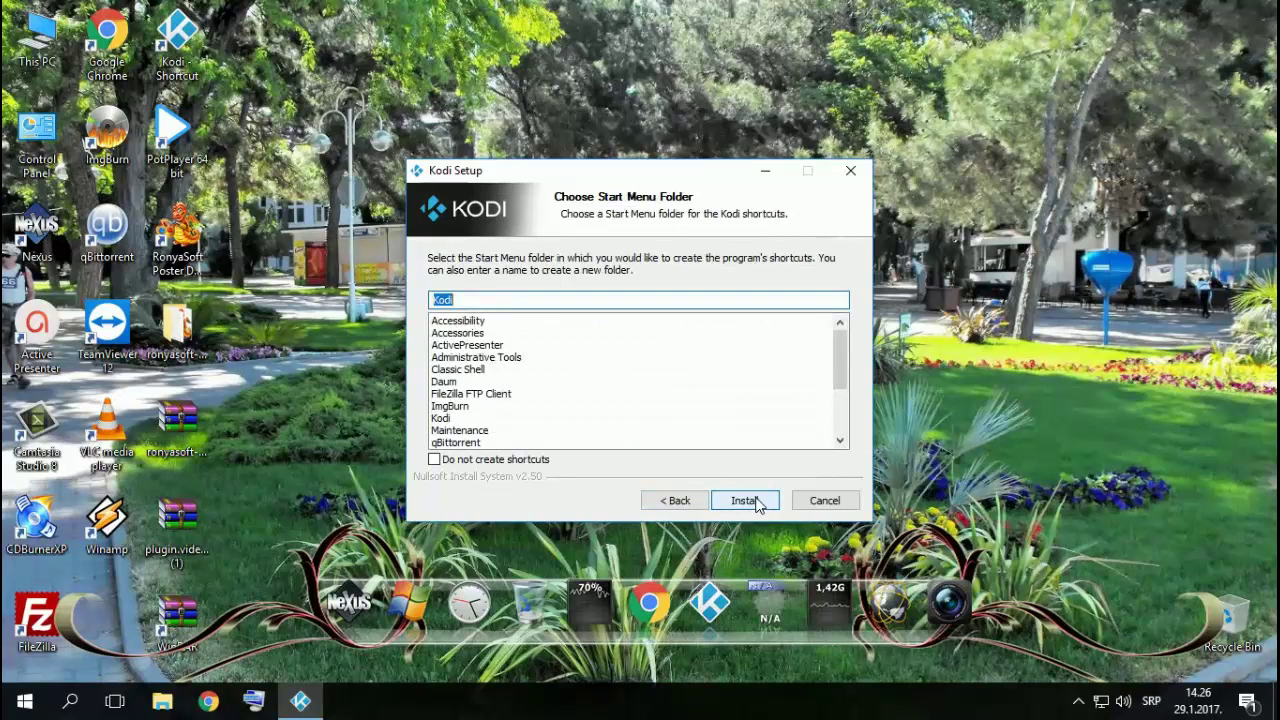
left_click(745, 503)
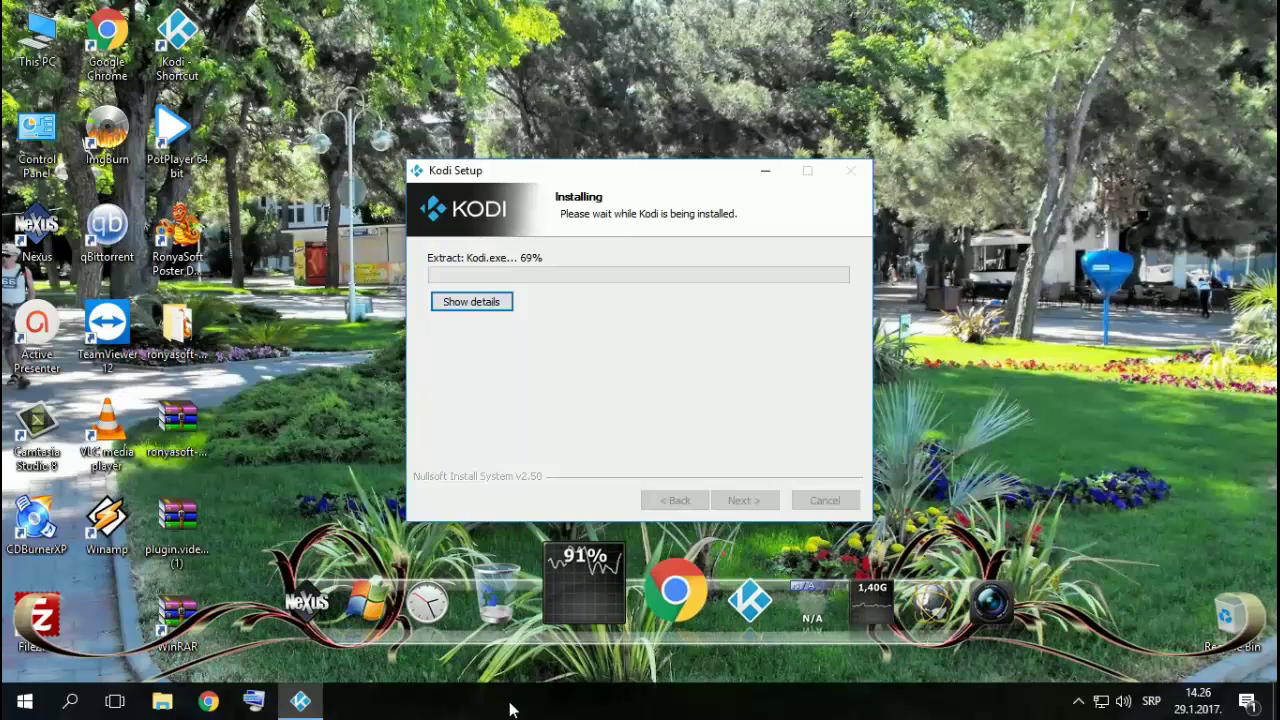
left_click(1078, 701)
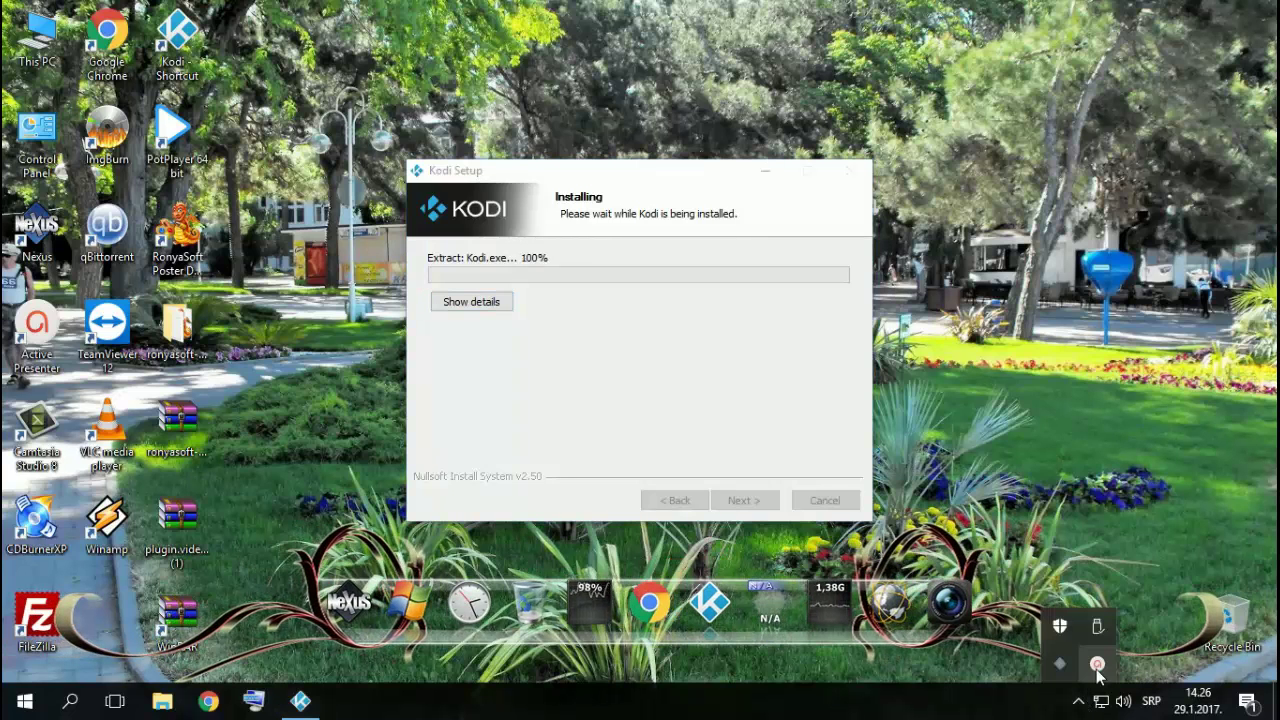
left_click(1097, 663)
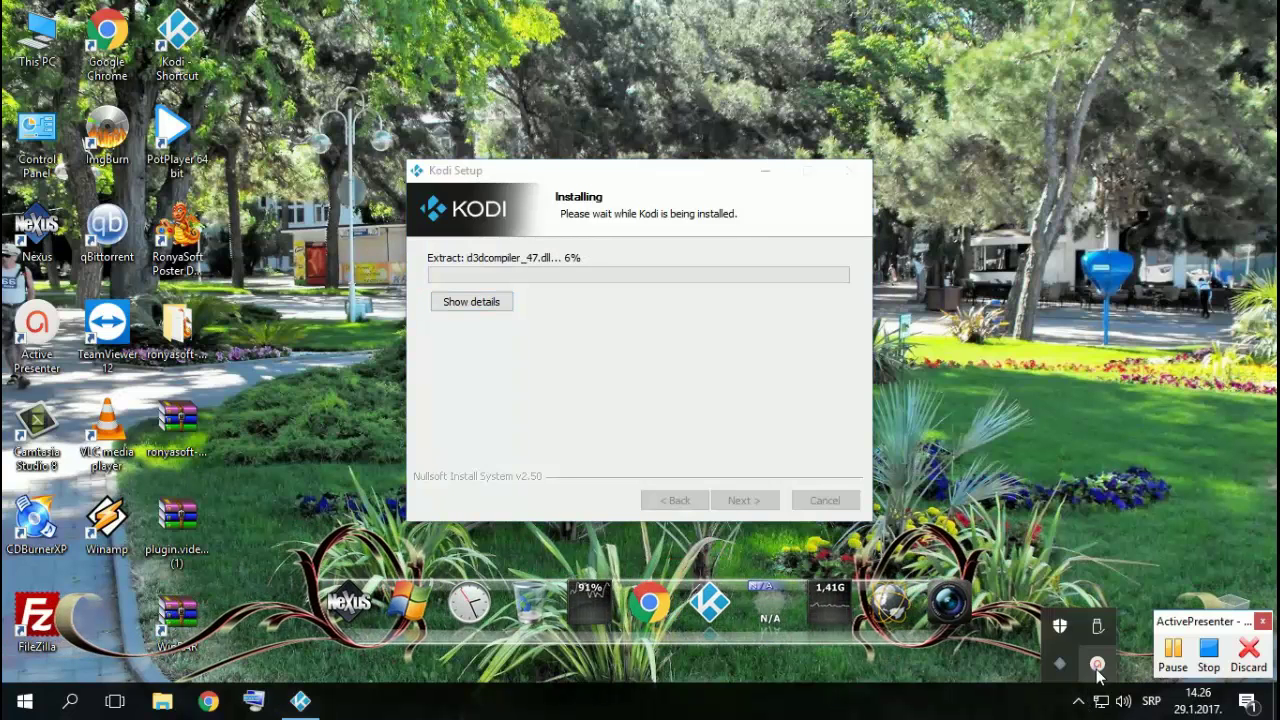
left_click(1175, 660)
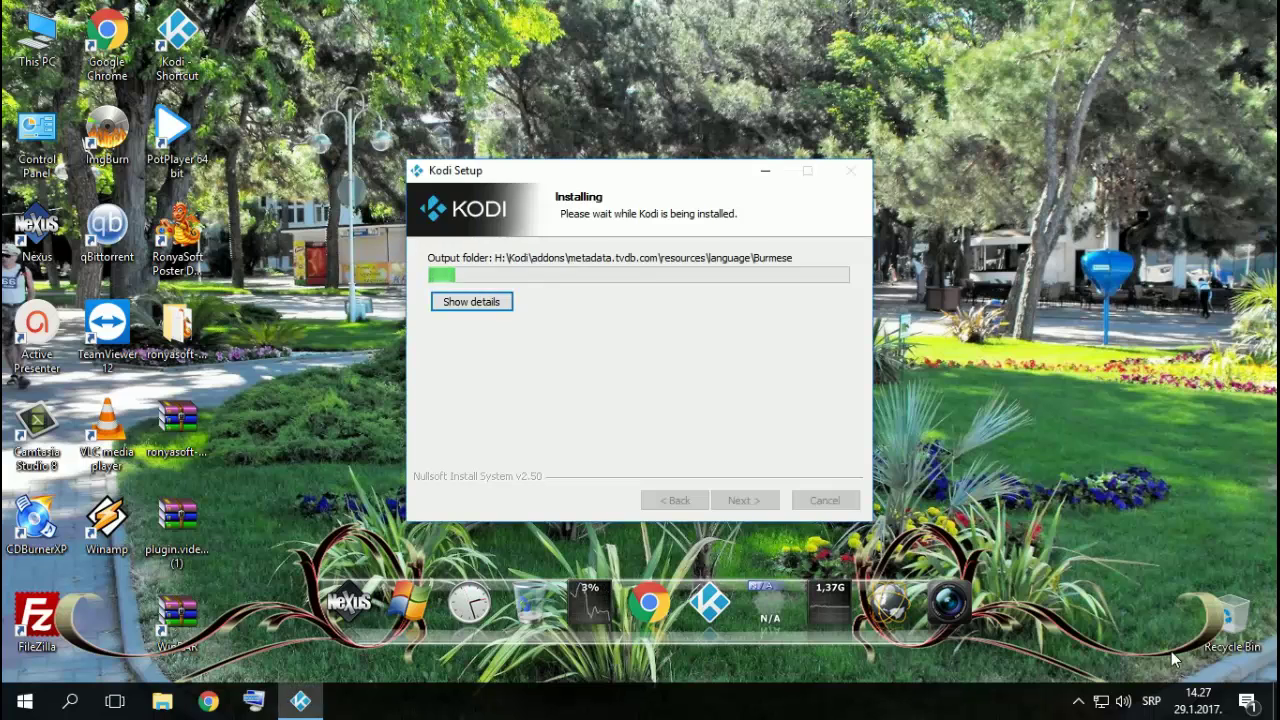
left_click(1078, 701)
left_click(1098, 665)
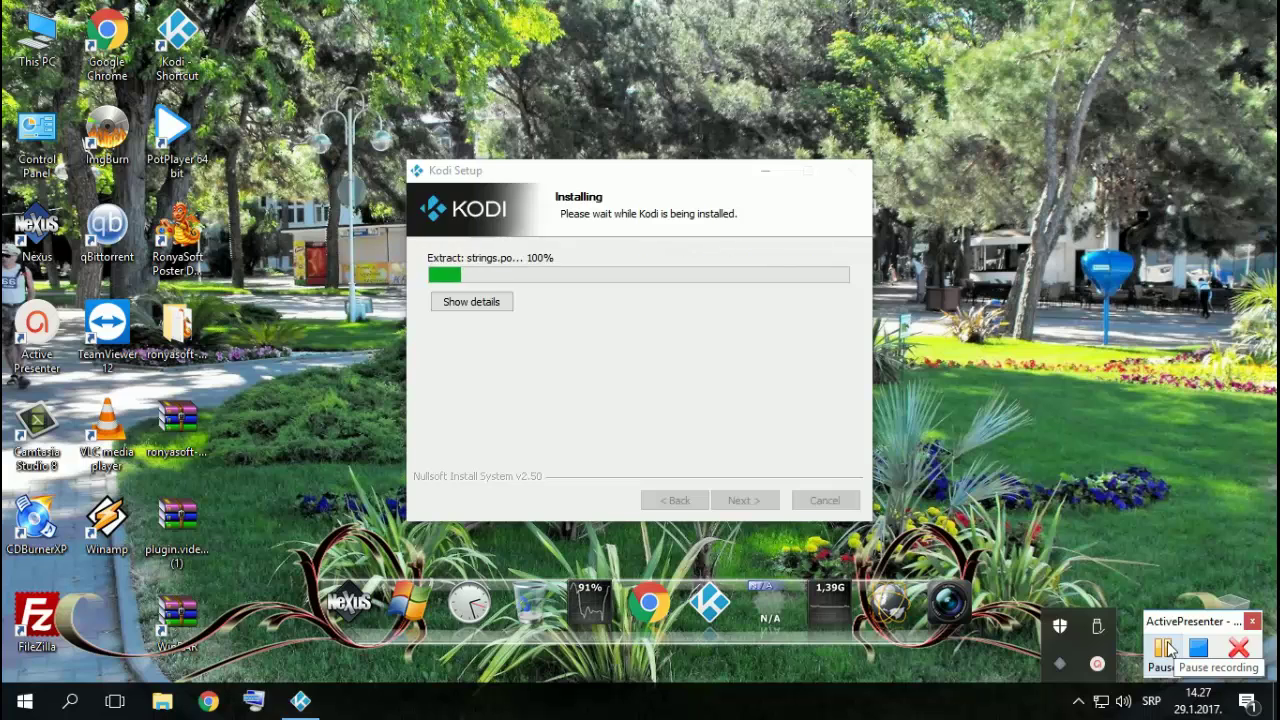
left_click(1170, 650)
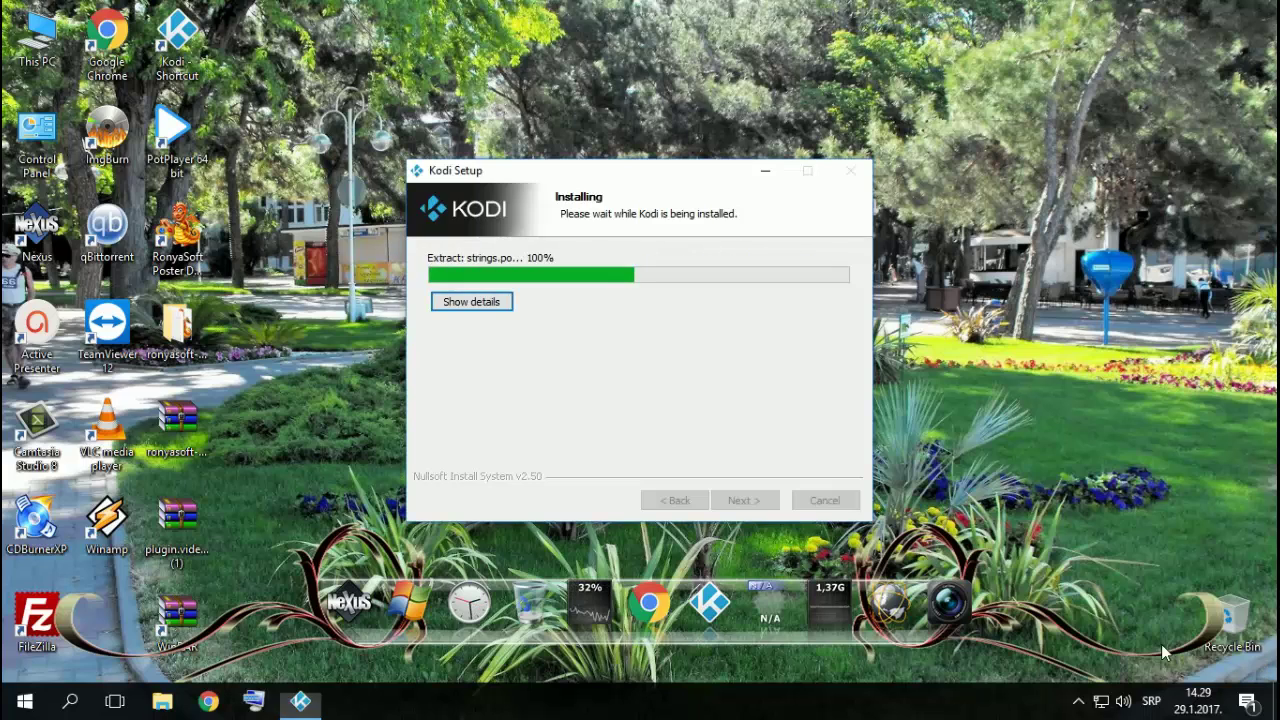
left_click(1080, 702)
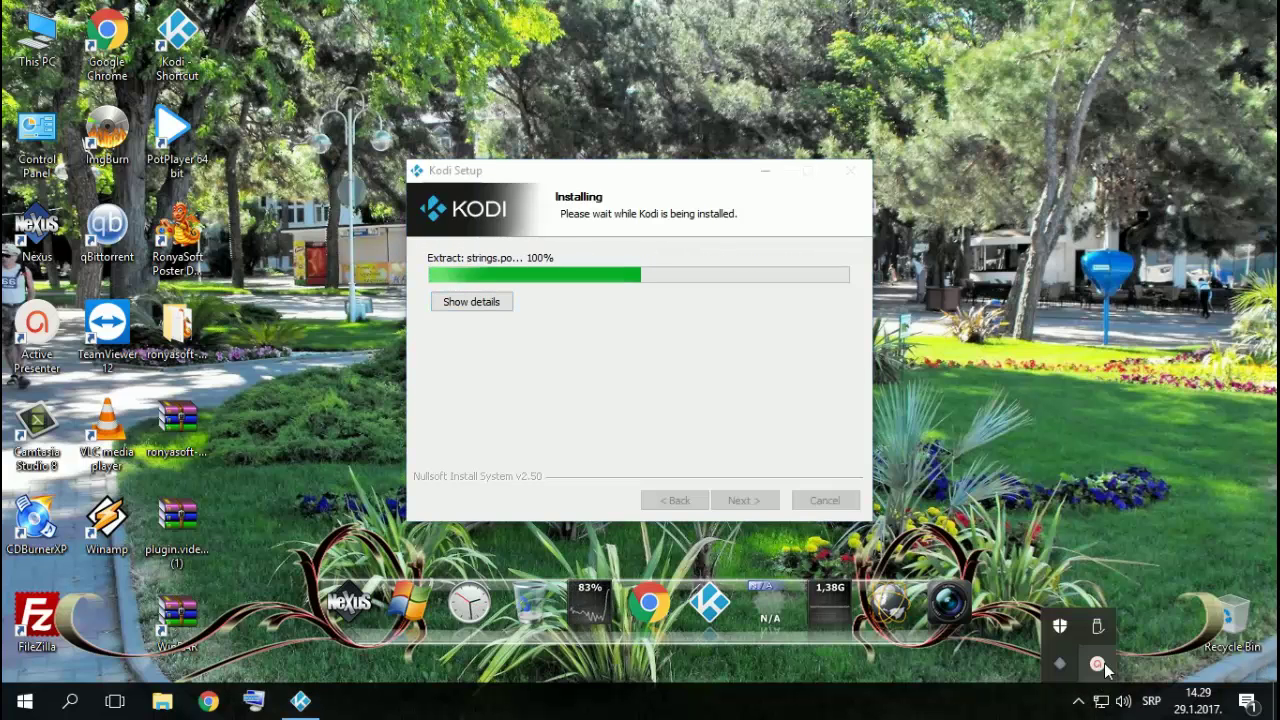
left_click(1098, 664)
left_click(1170, 650)
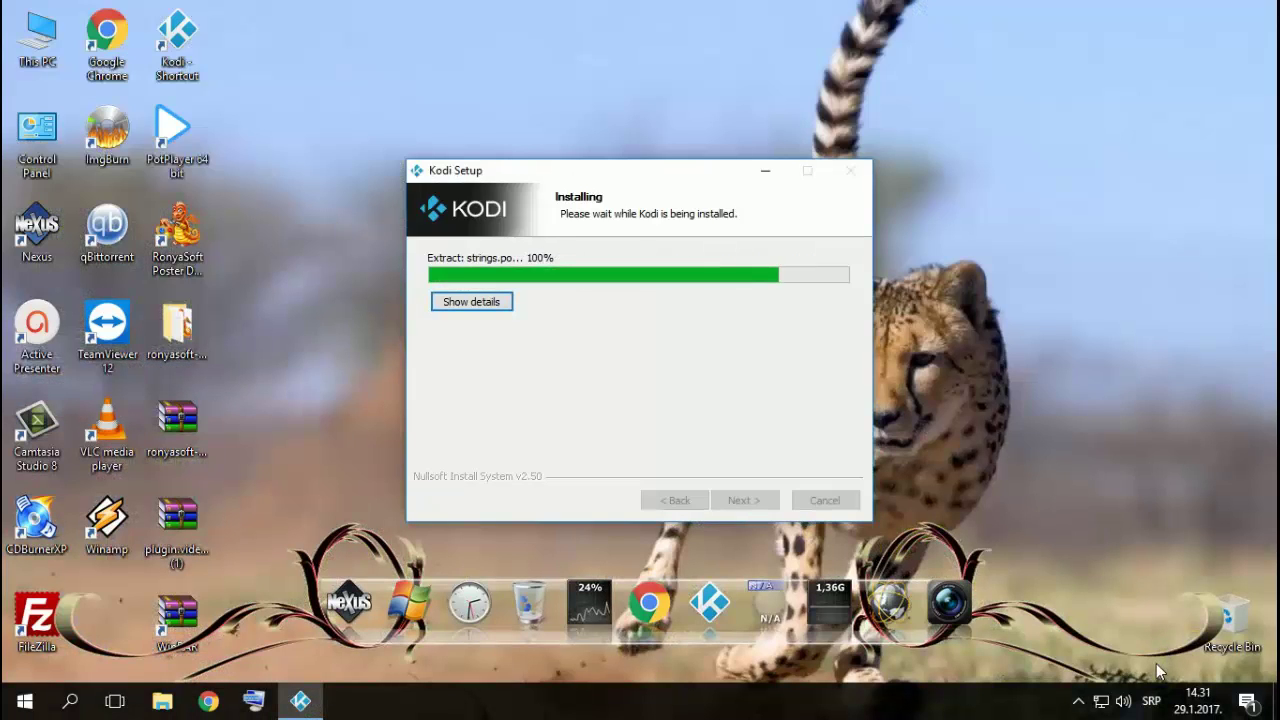
left_click(1080, 702)
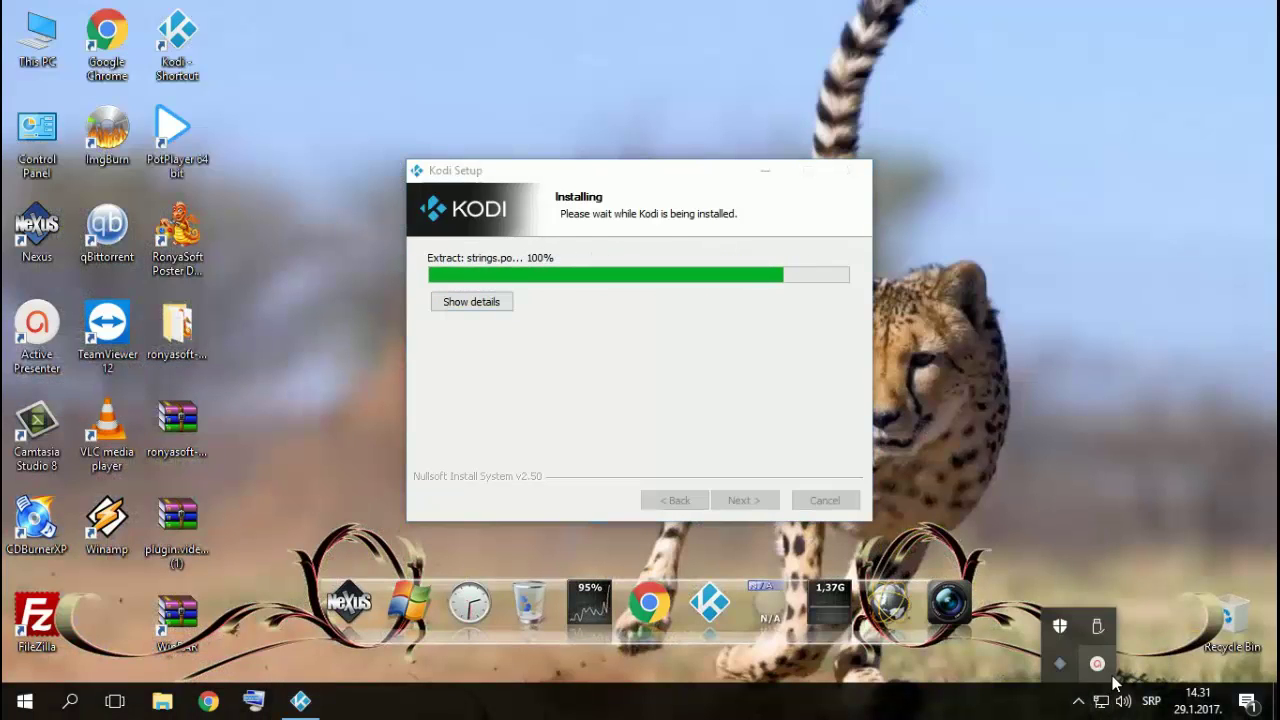
left_click(1098, 664)
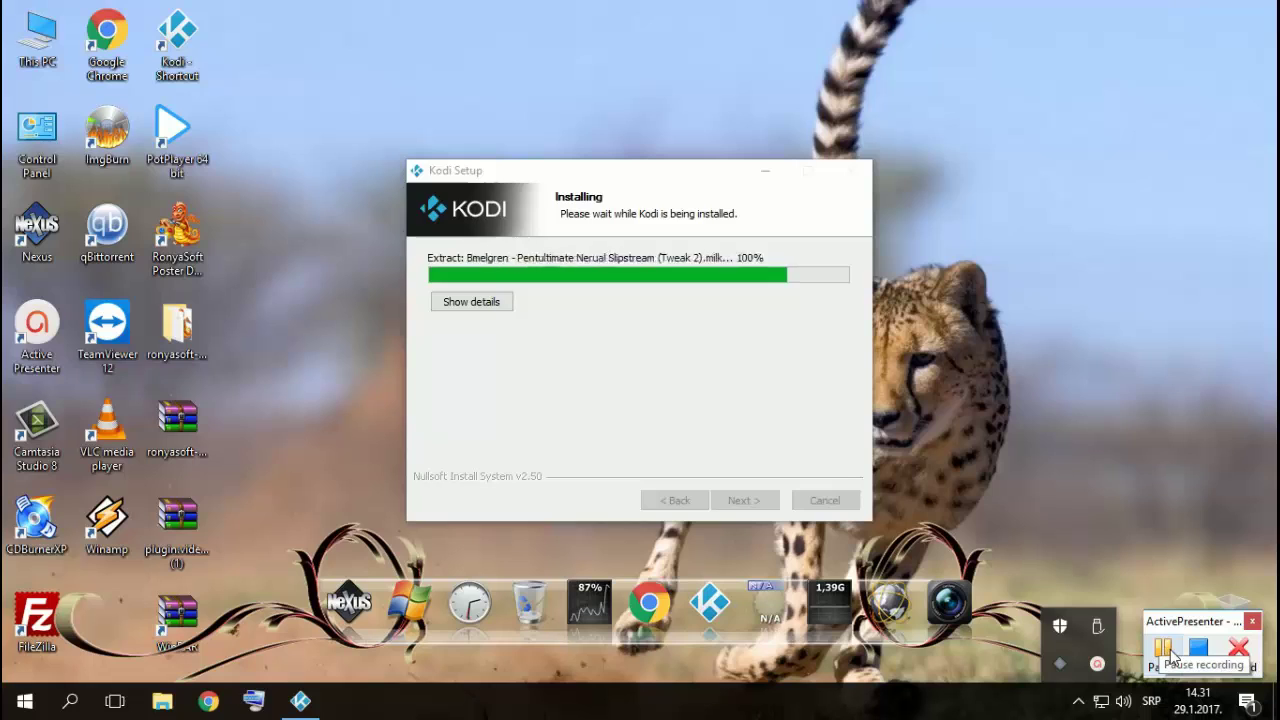
left_click(1163, 648)
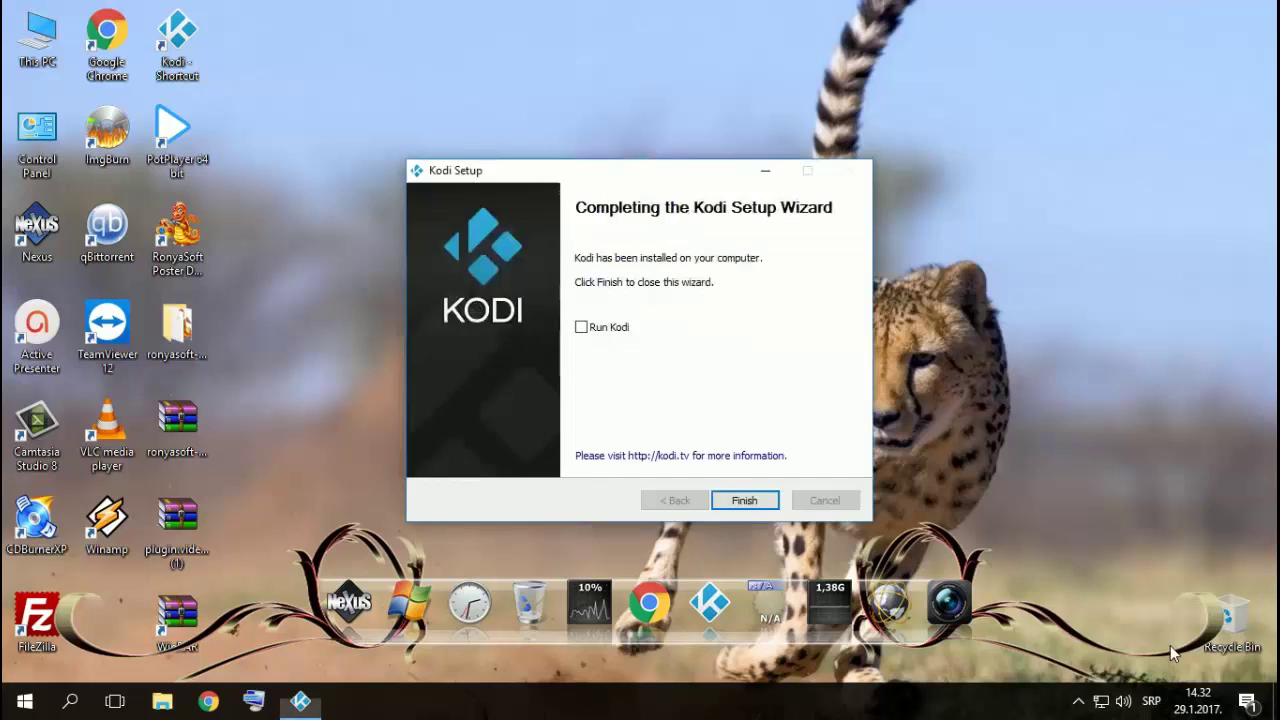
left_click(1078, 702)
left_click(1097, 664)
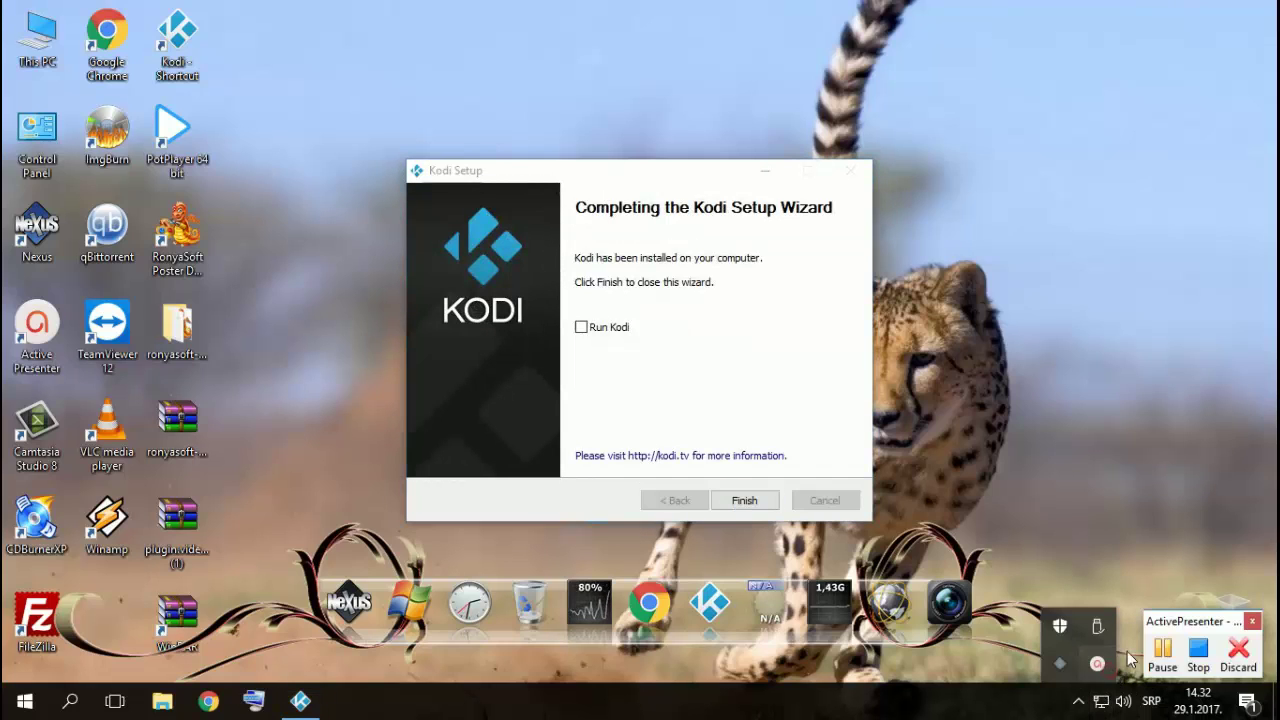
left_click(1165, 651)
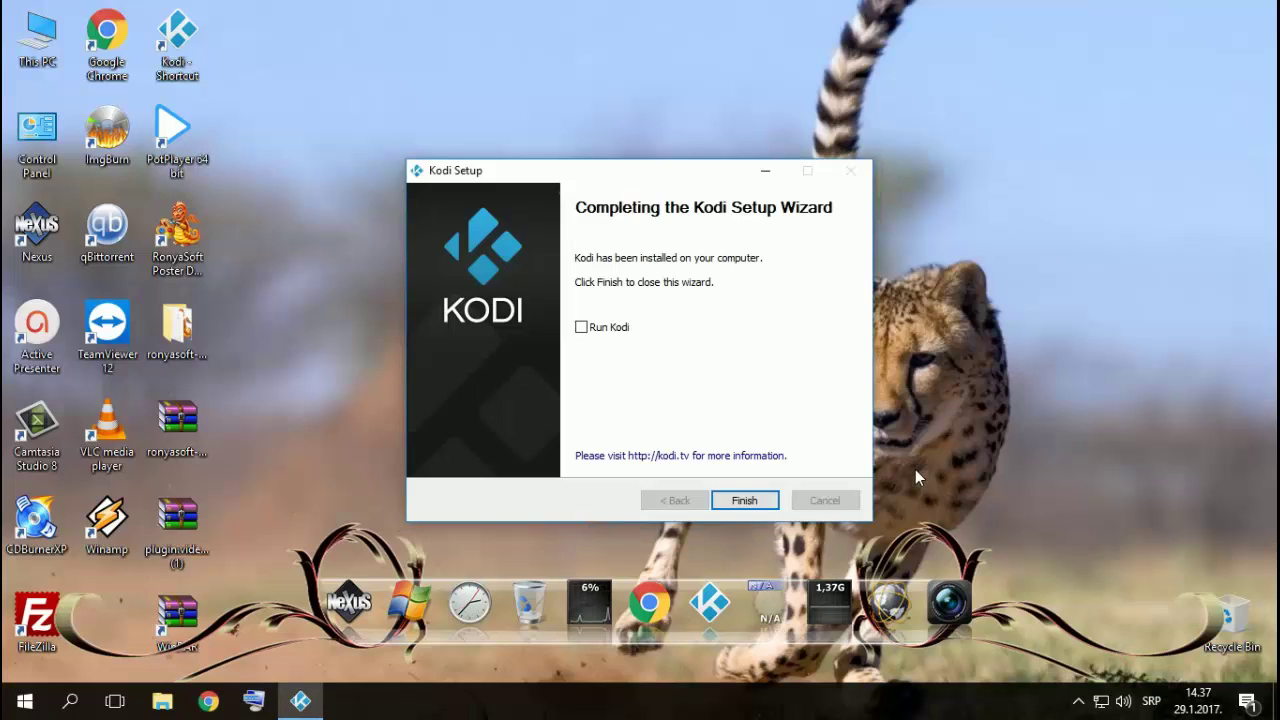
Finish the Kodi setup without running Kodi and open the Kodi folder on drive H:
left_click(766, 502)
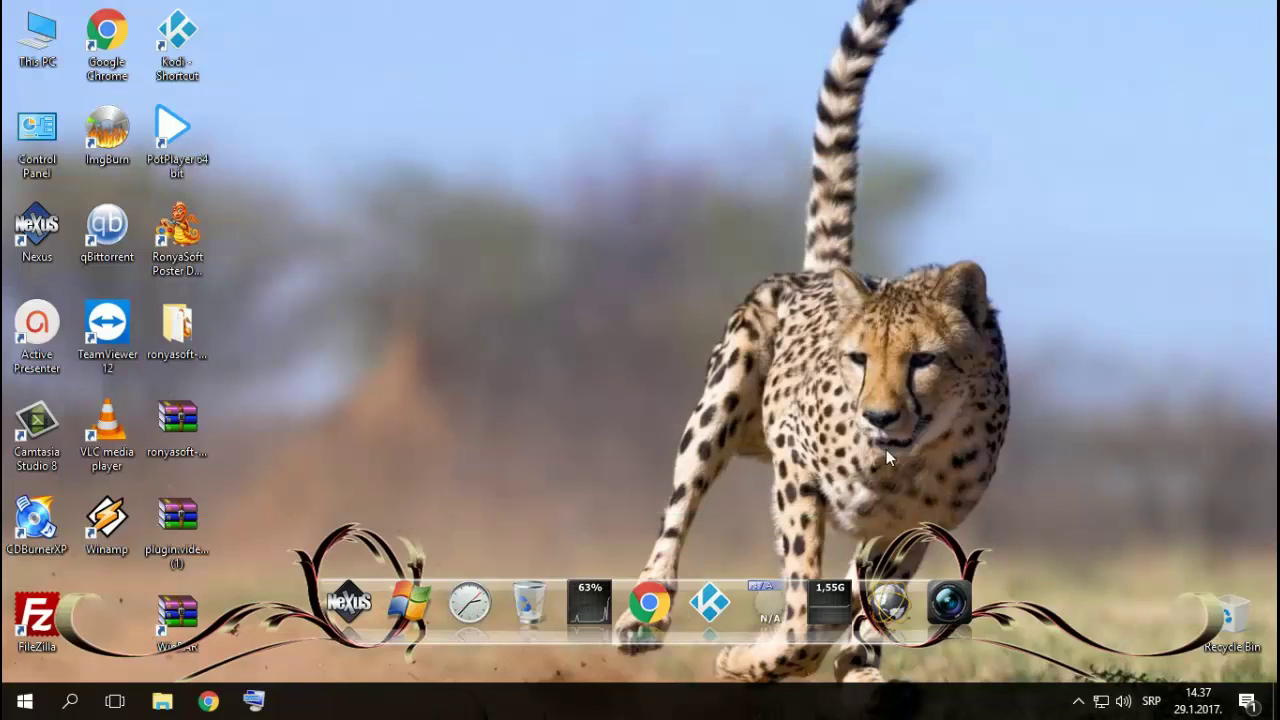
double_click(48, 40)
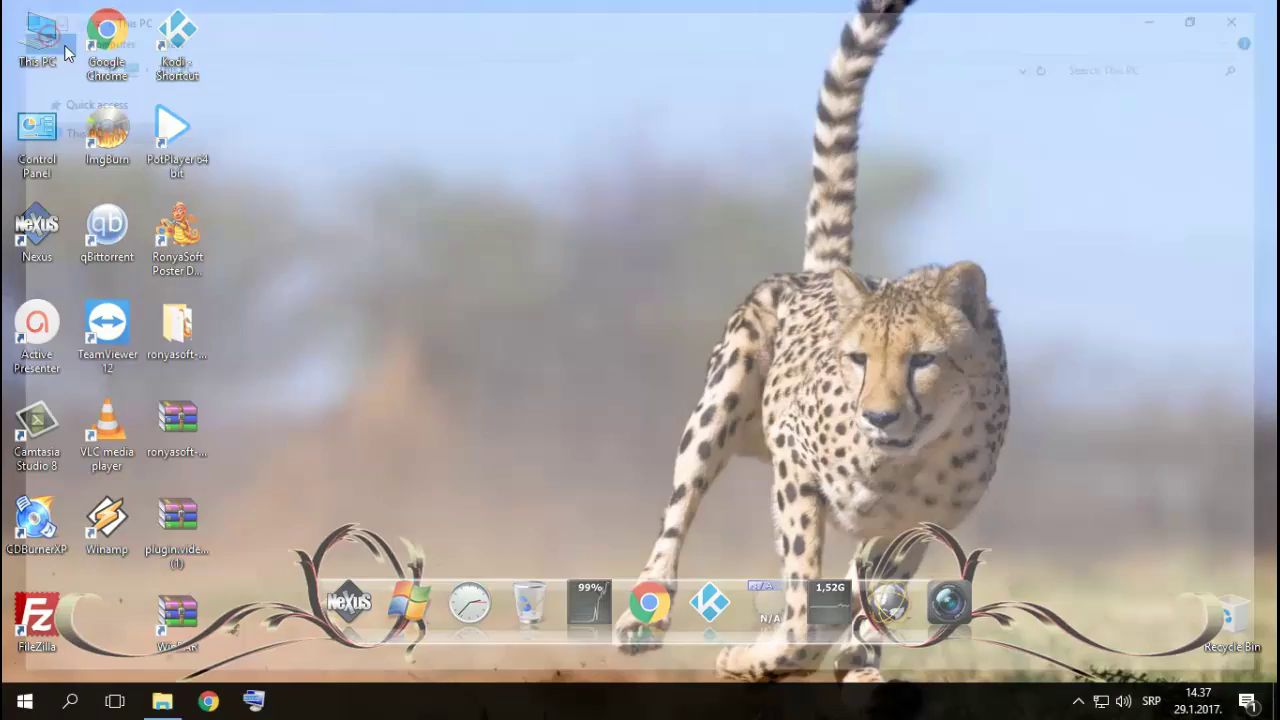
left_click(527, 320)
right_click(527, 318)
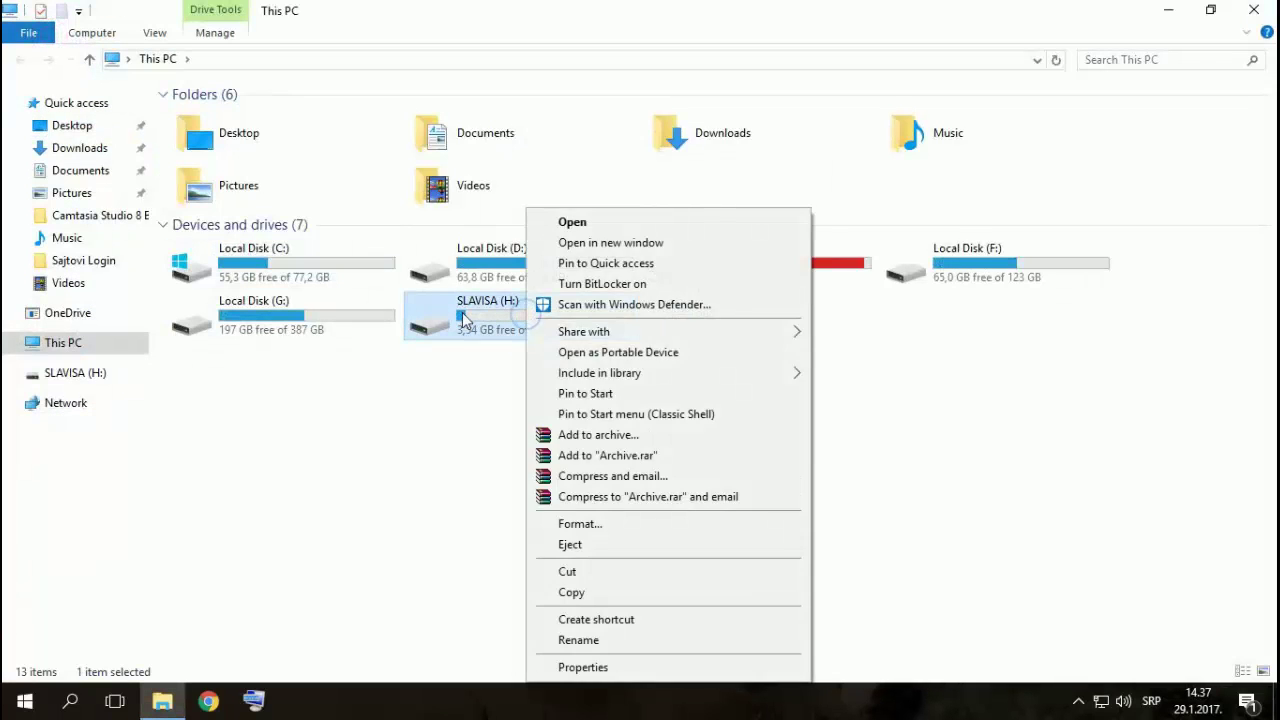
double_click(465, 317)
double_click(263, 122)
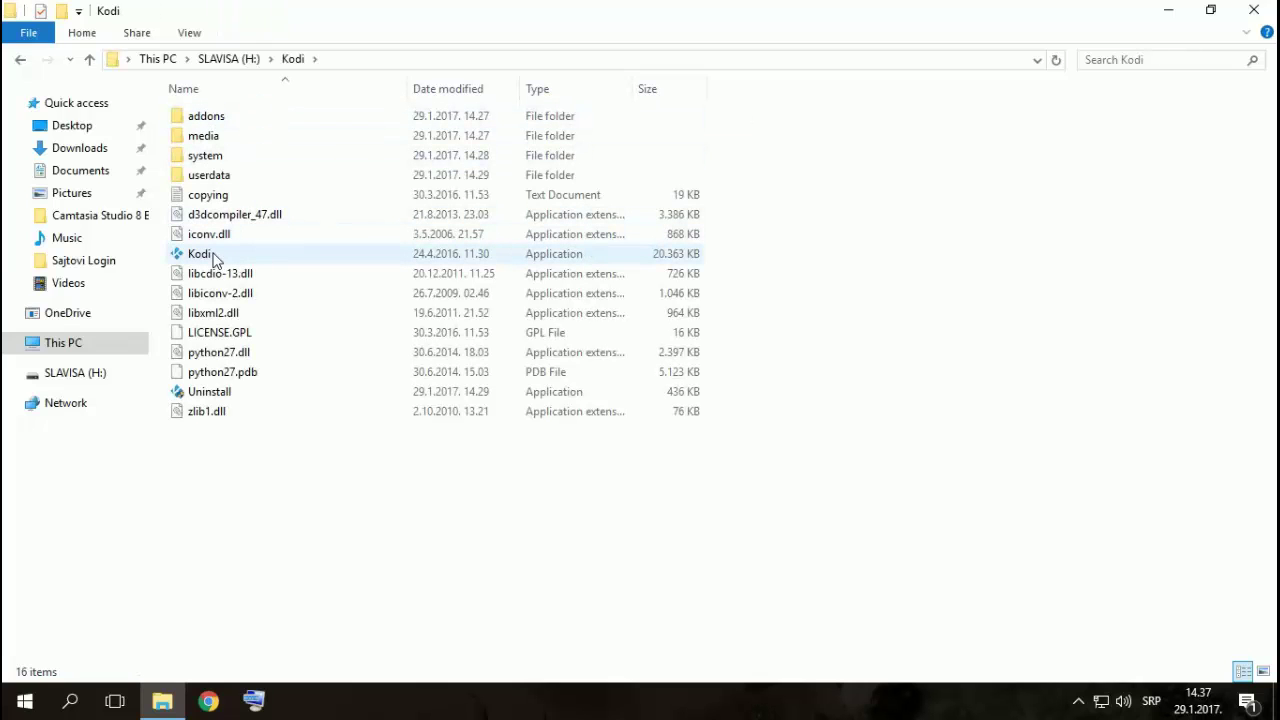
Create a shortcut to the Kodi application inside the H:\Kodi folder
right_click(215, 256)
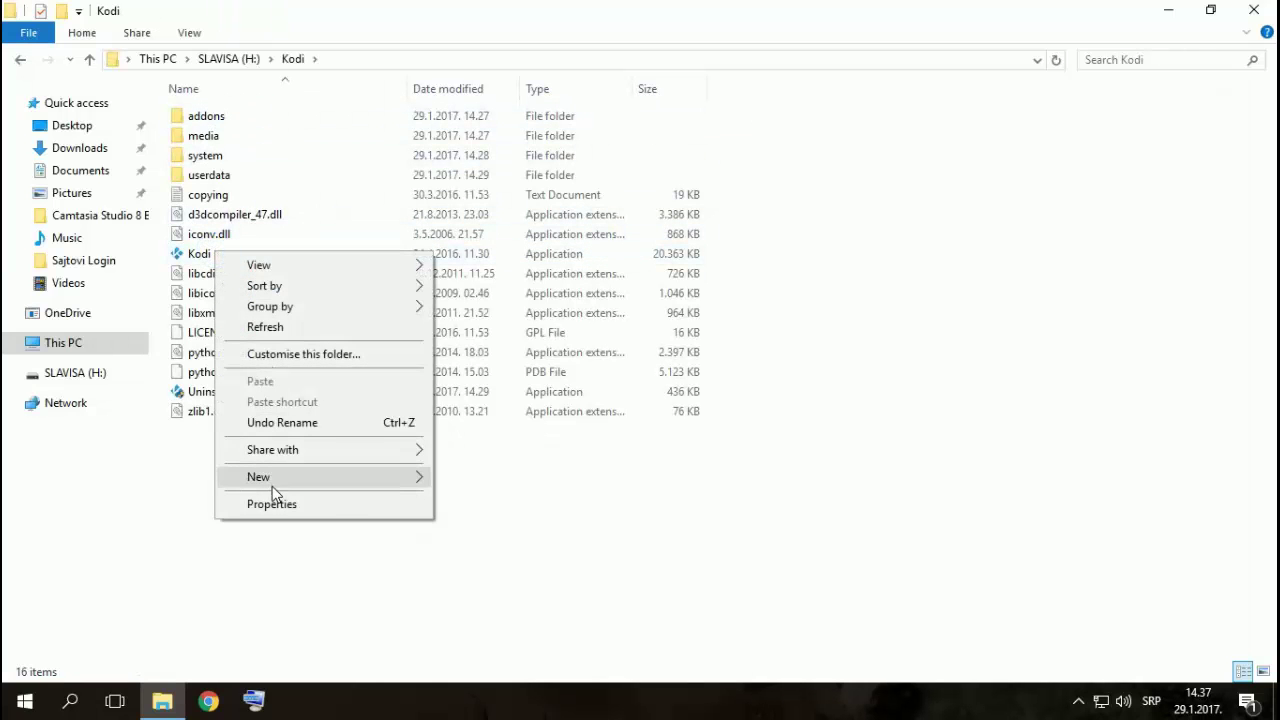
mouse_move(273, 482)
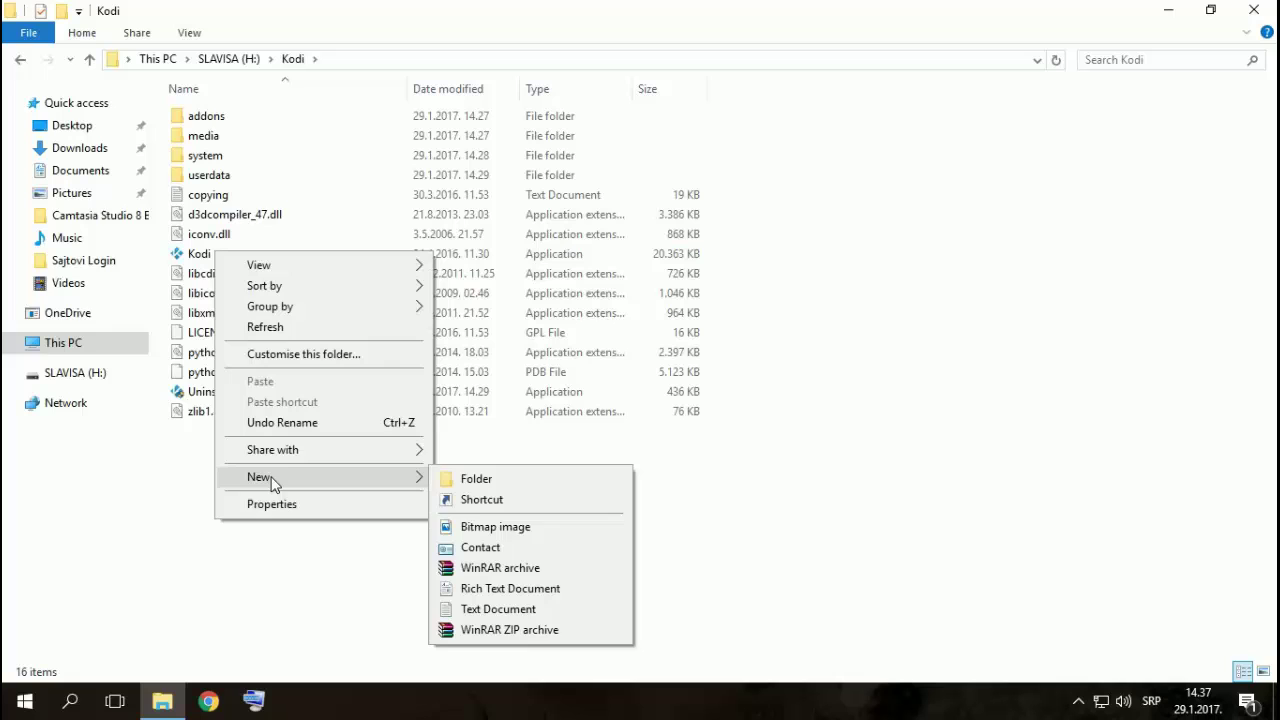
right_click(197, 256)
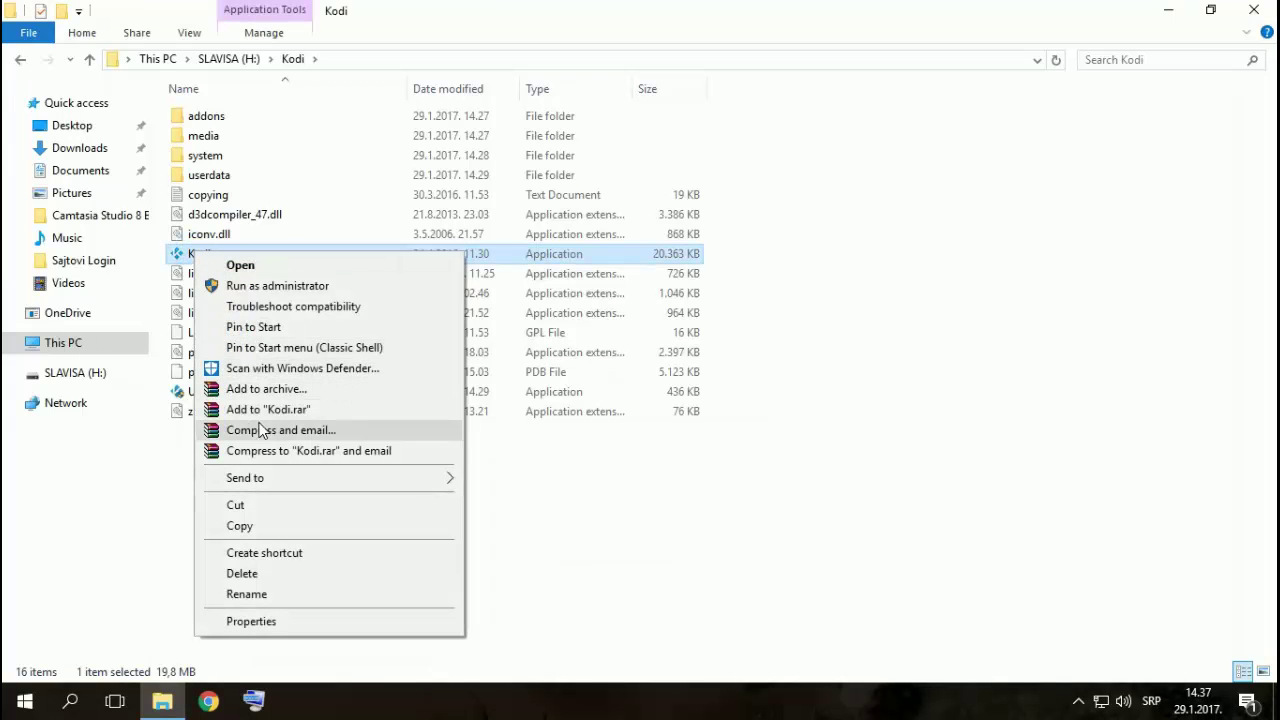
left_click(264, 553)
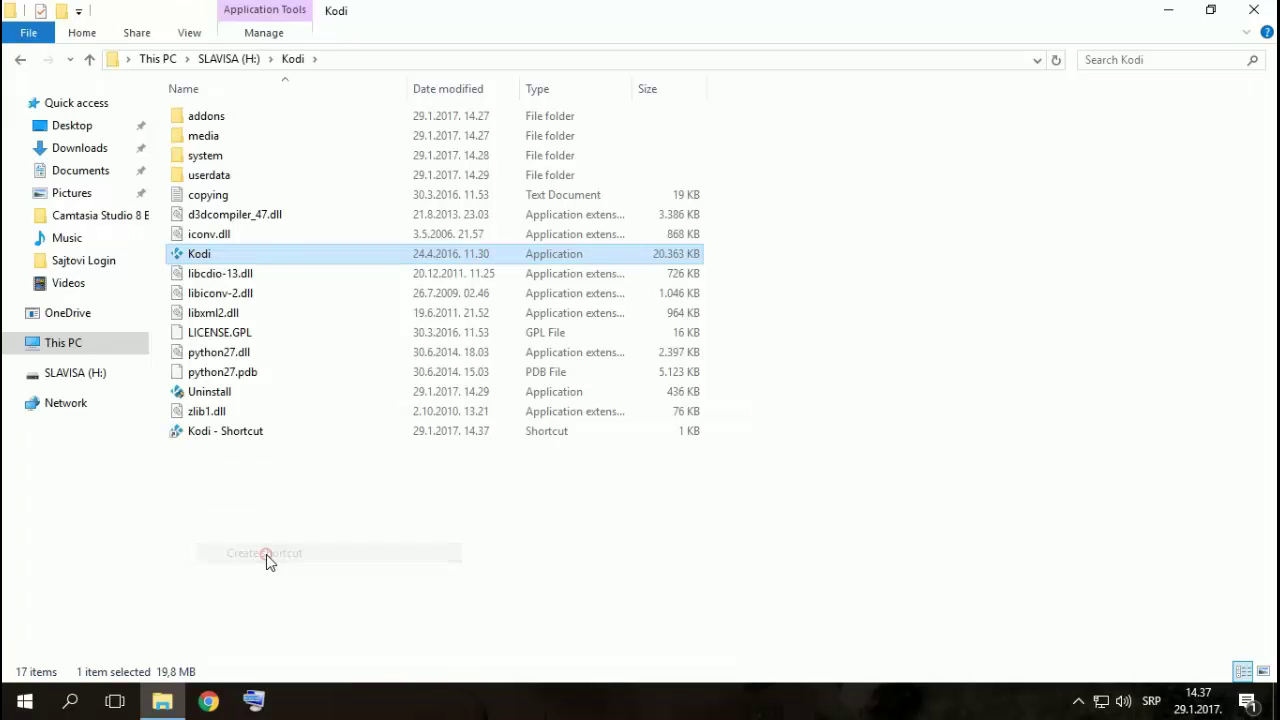
Rename the new Kodi shortcut as "Kodi - Portable"
right_click(231, 441)
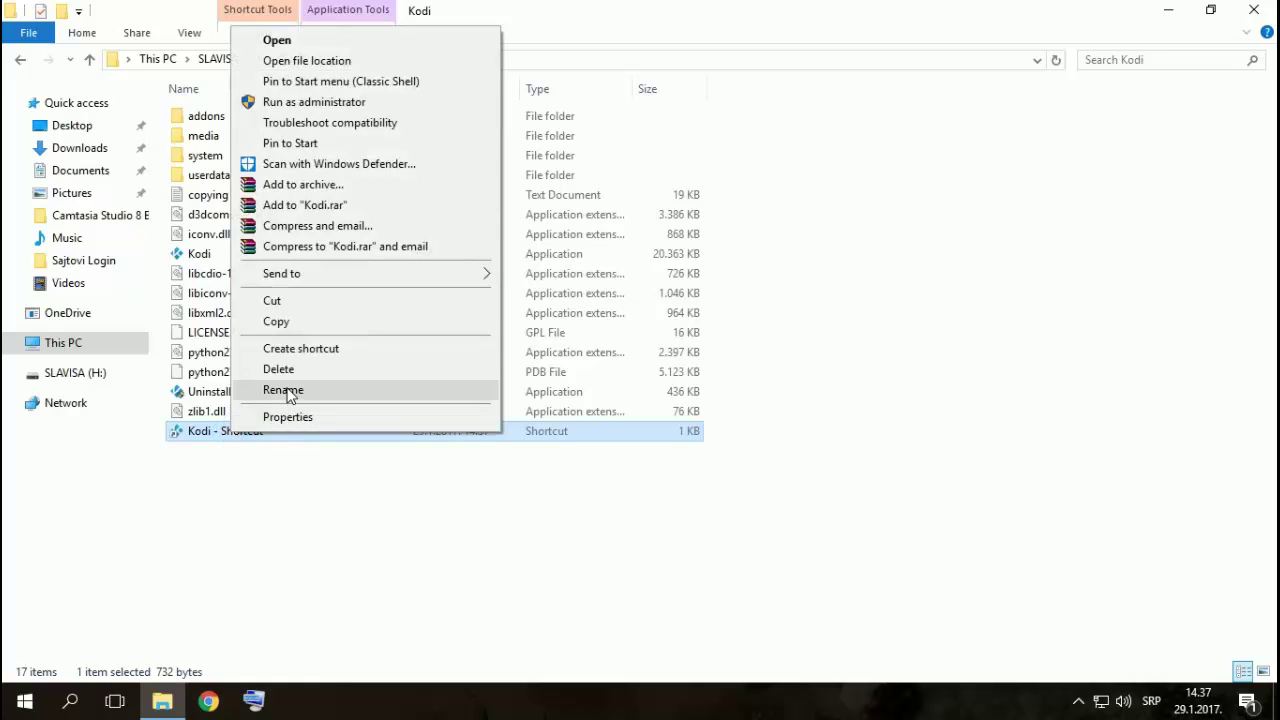
left_click(285, 390)
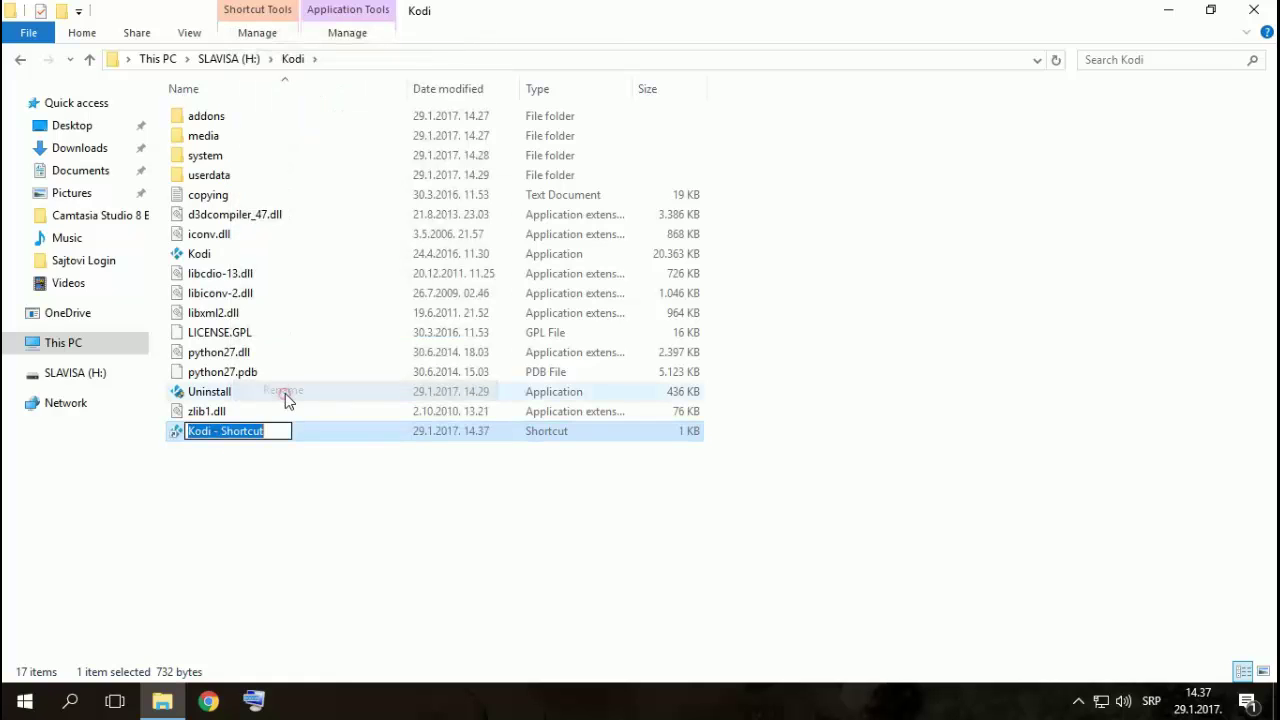
left_click_drag(276, 430, 237, 428)
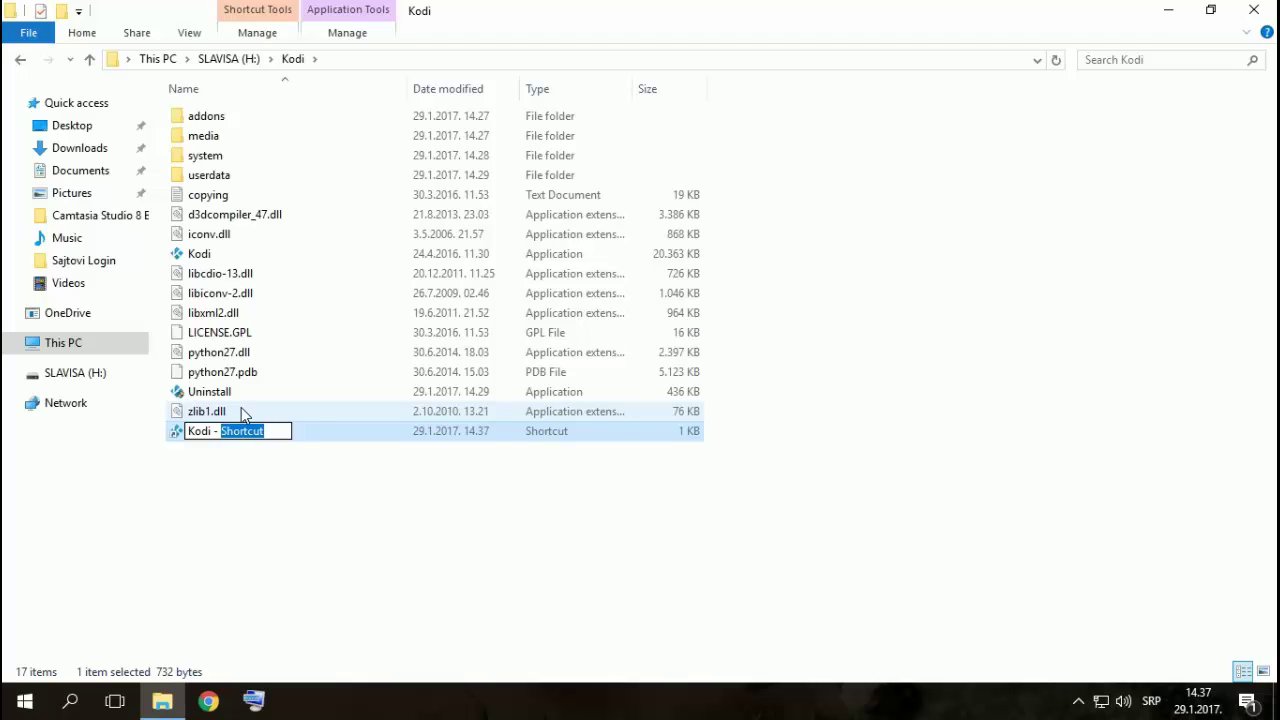
type("P")
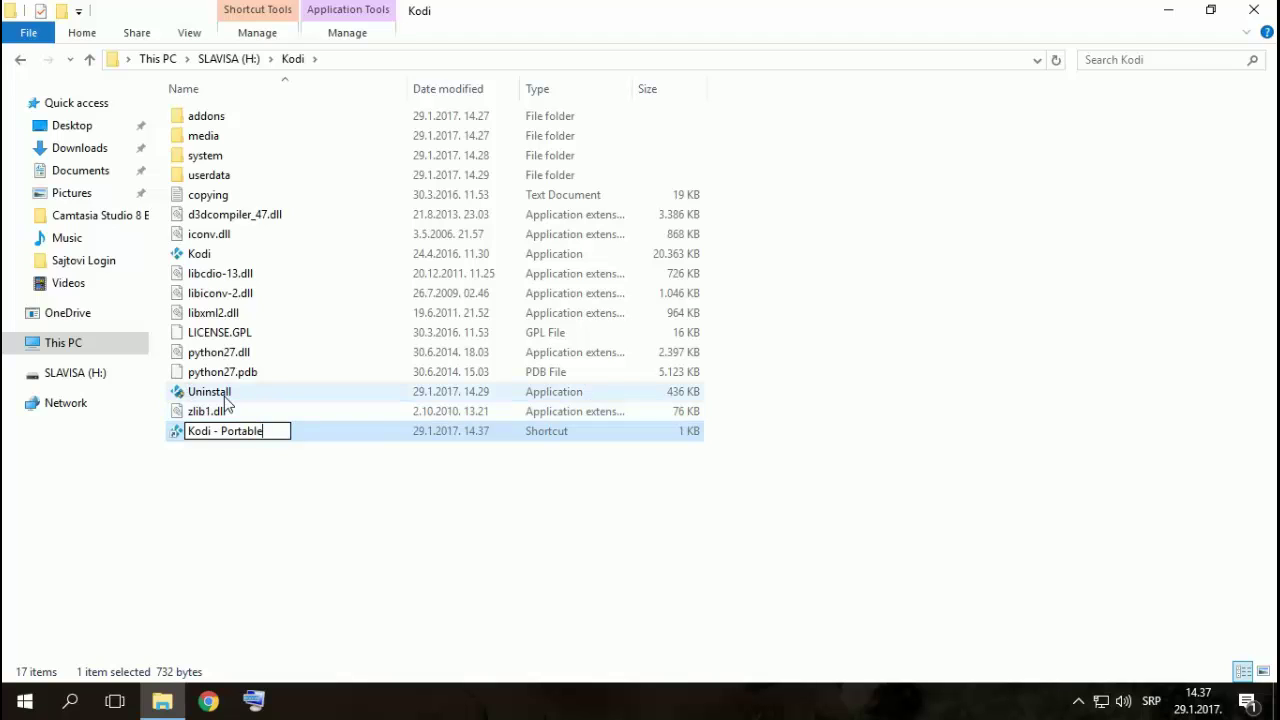
left_click(243, 537)
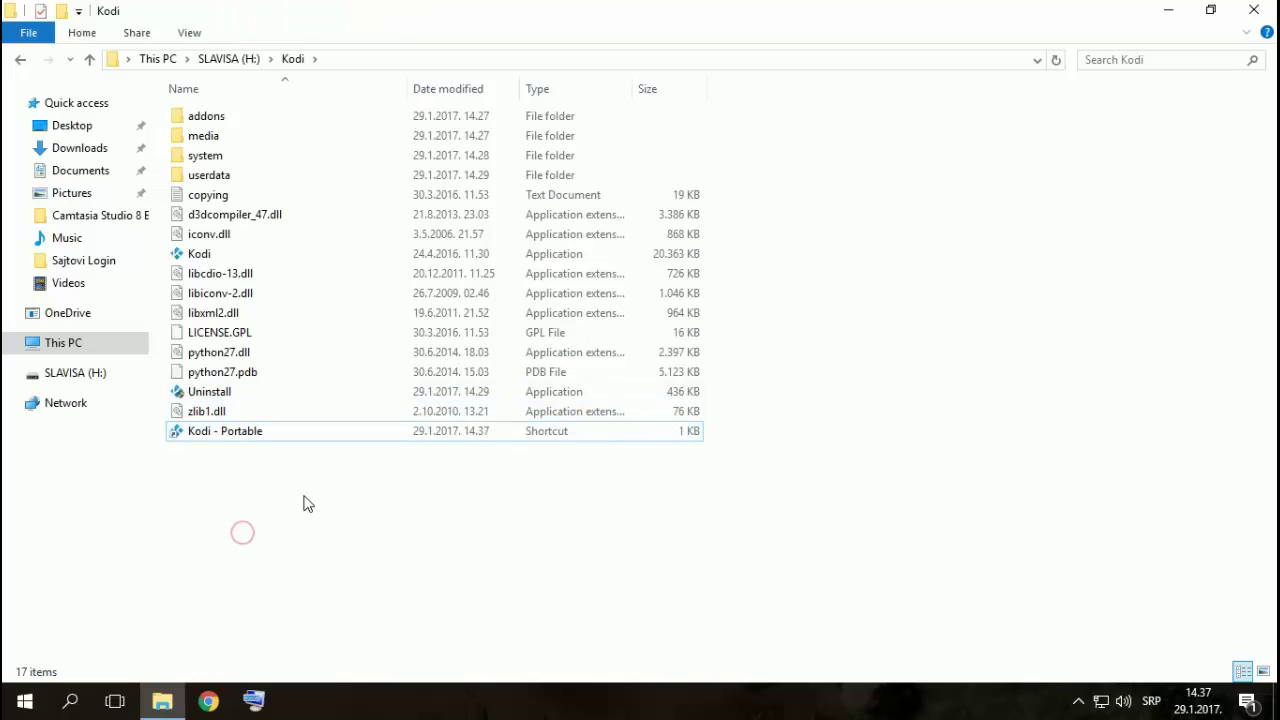
Set the Kodi - Portable shortcut's target to H:\Kodi\Kodi.exe -p in its properties and save the change
right_click(238, 437)
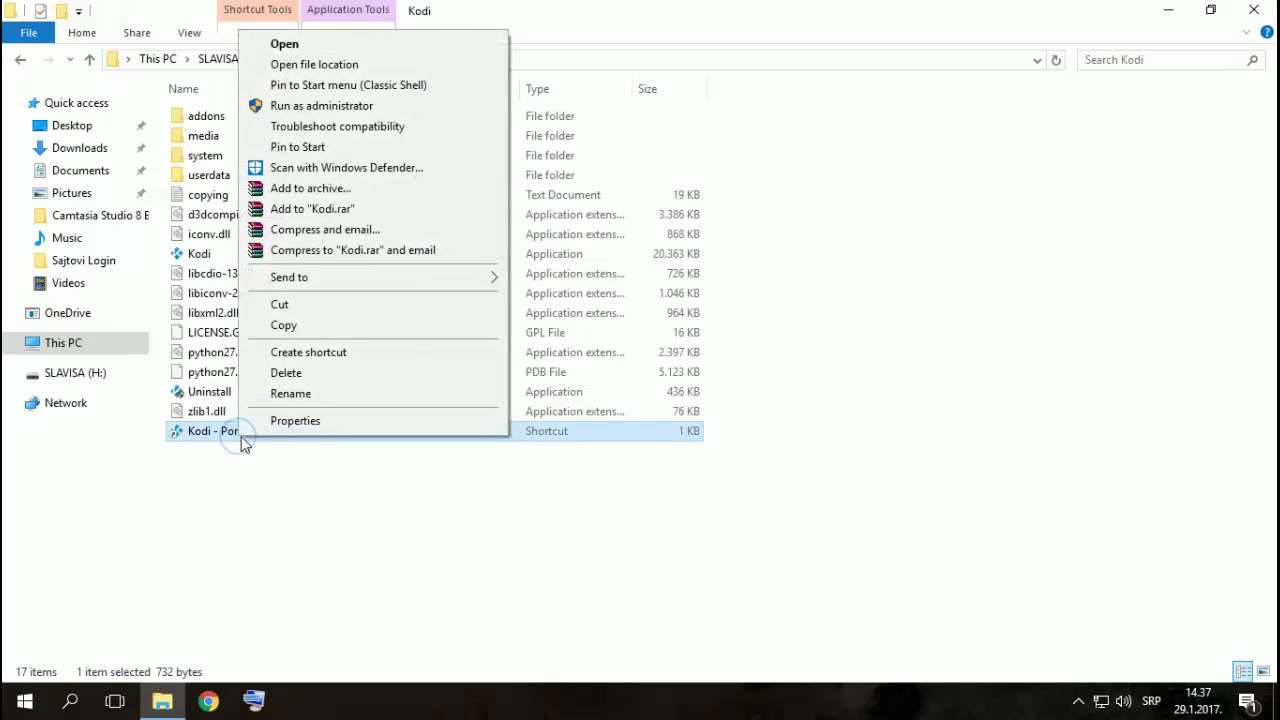
left_click(292, 424)
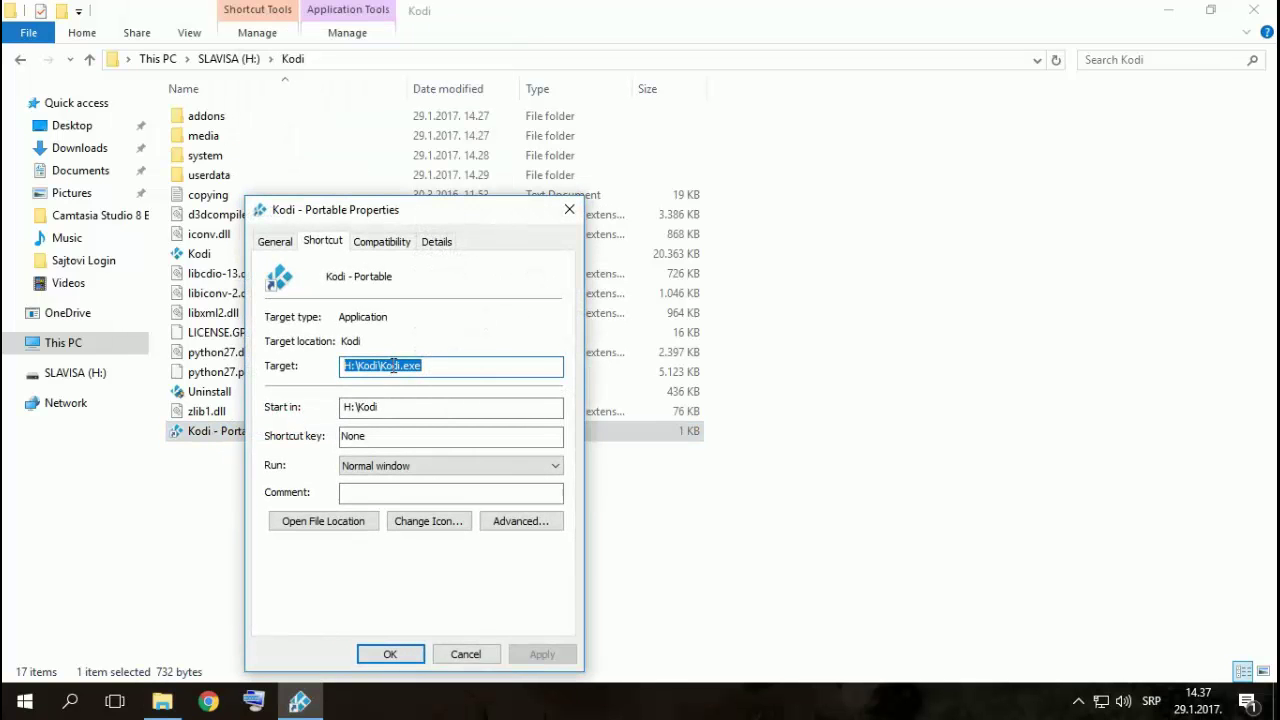
left_click(425, 366)
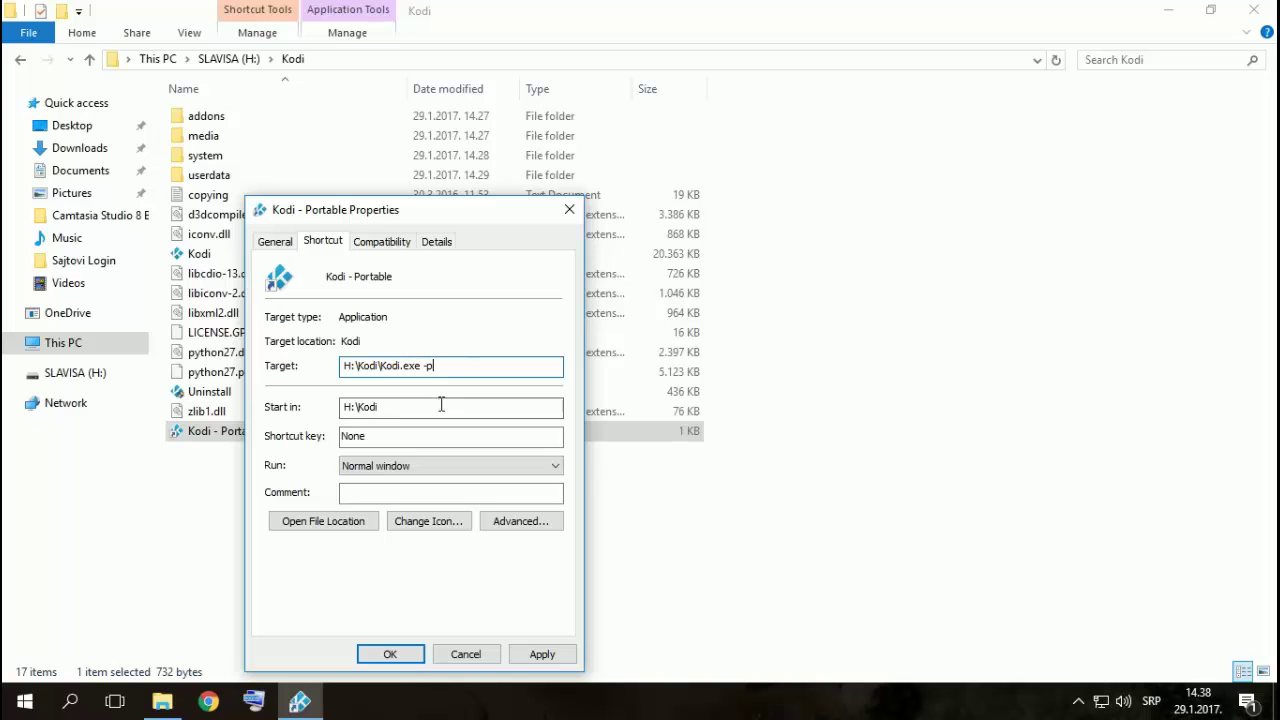
left_click(522, 657)
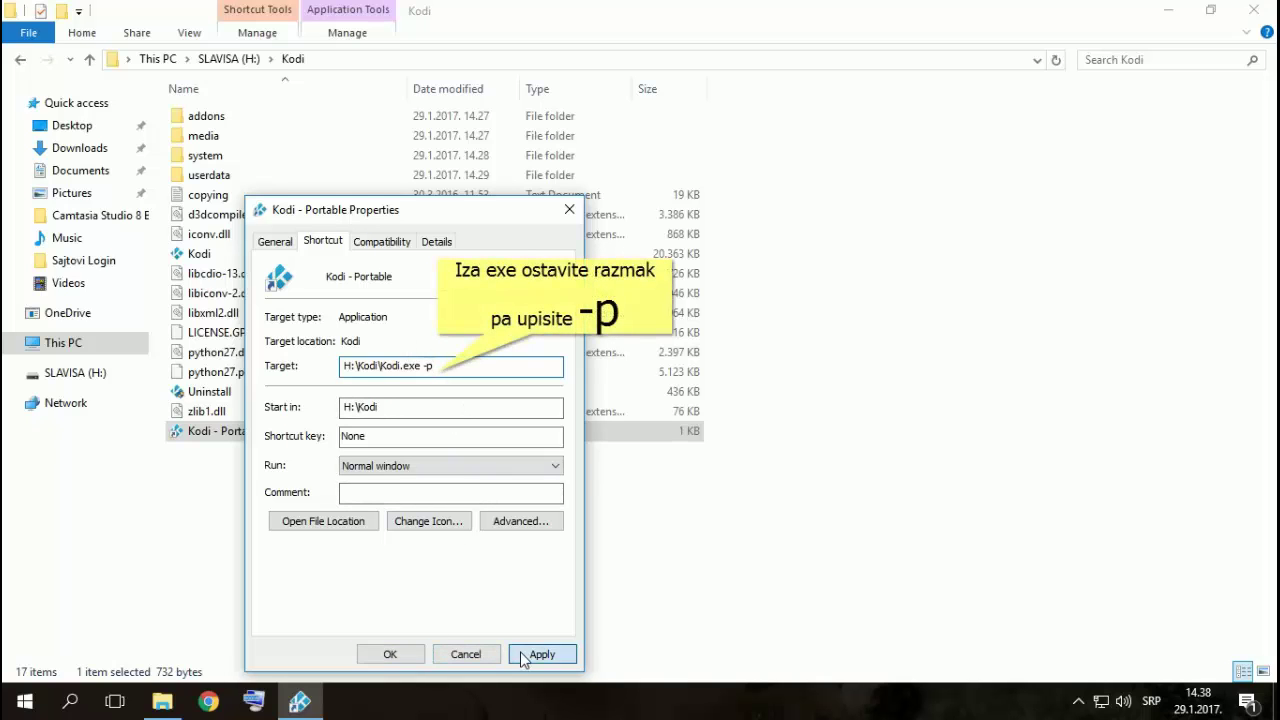
left_click(392, 655)
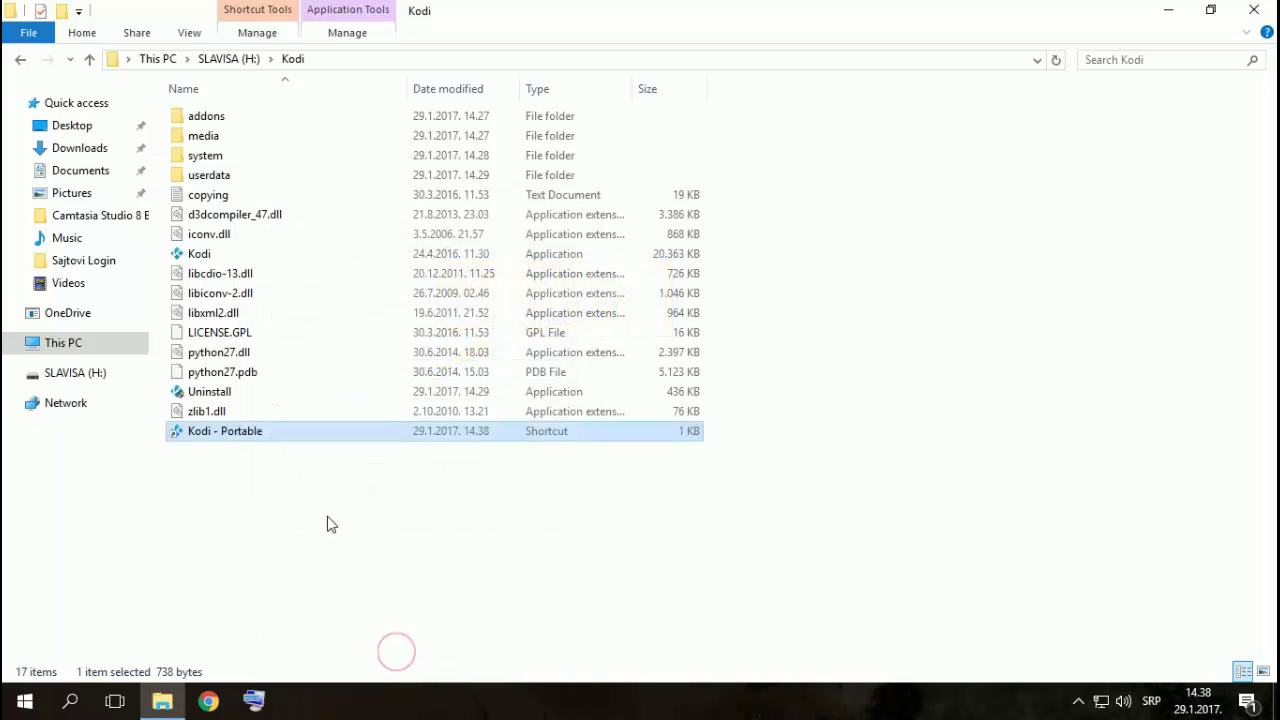
Launch Kodi from the Kodi - Portable shortcut and open its system file manager
double_click(219, 431)
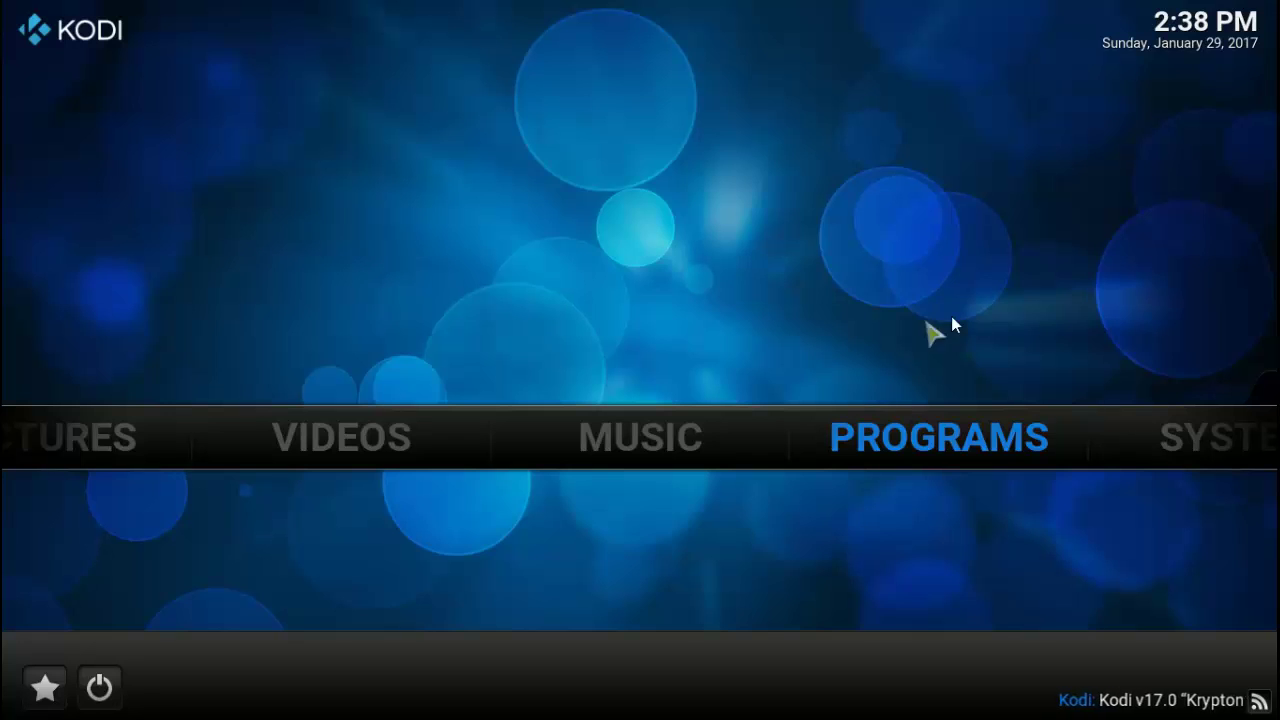
mouse_move(1118, 415)
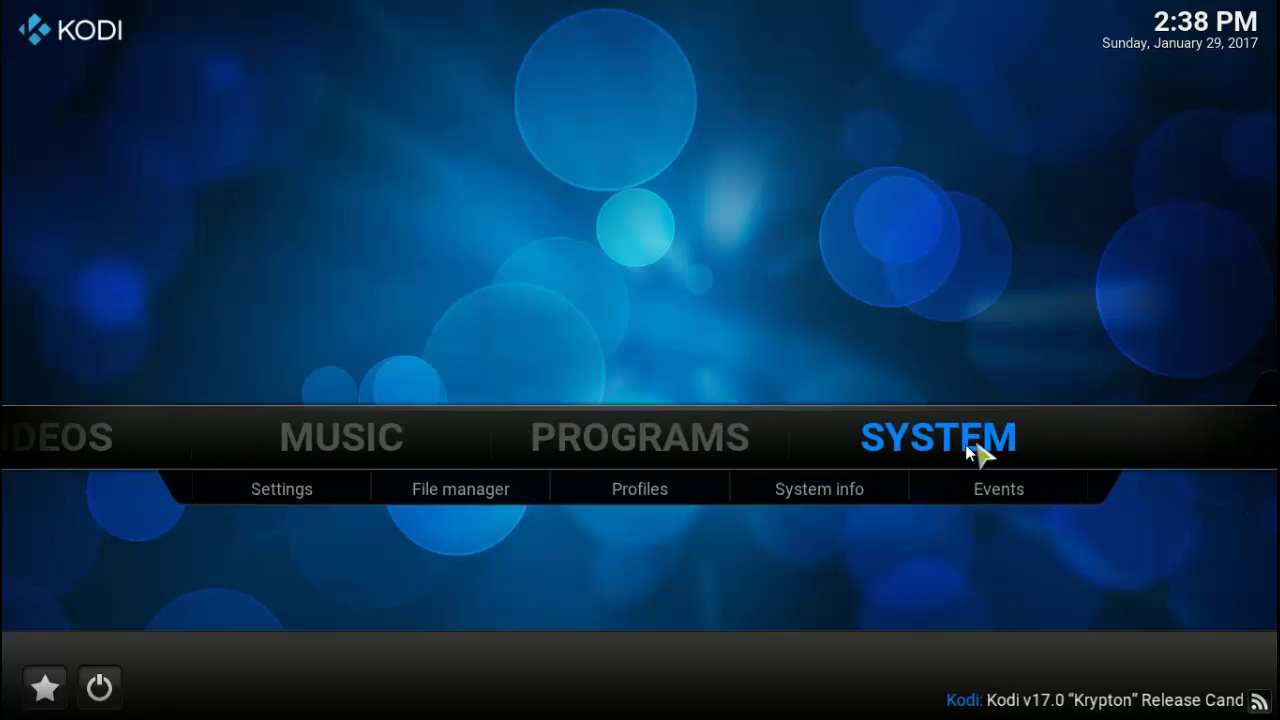
mouse_move(900, 466)
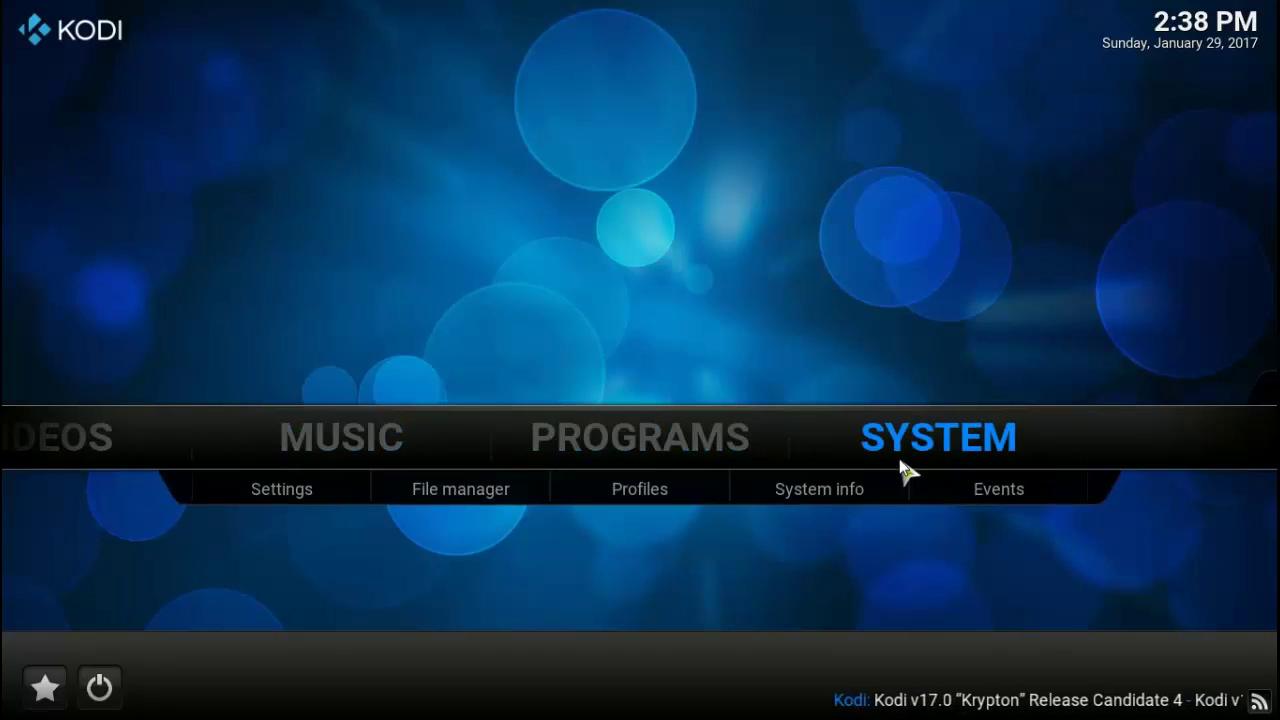
left_click(471, 487)
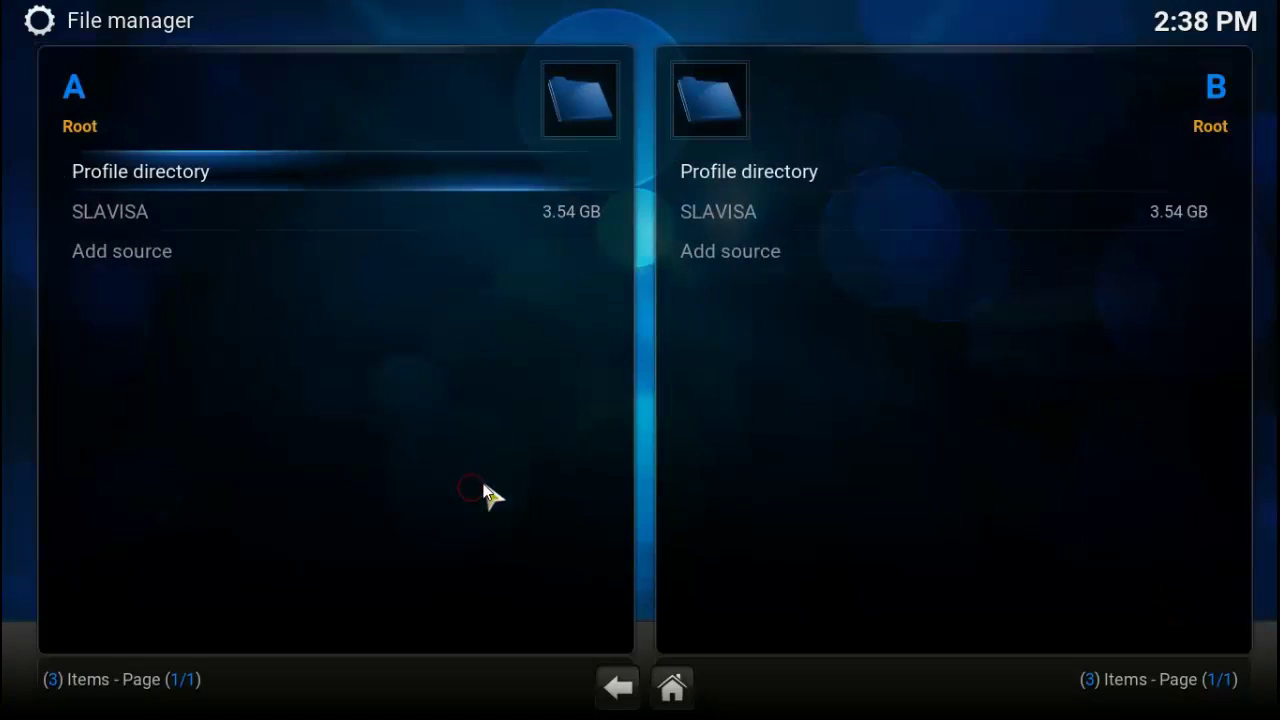
left_click(155, 258)
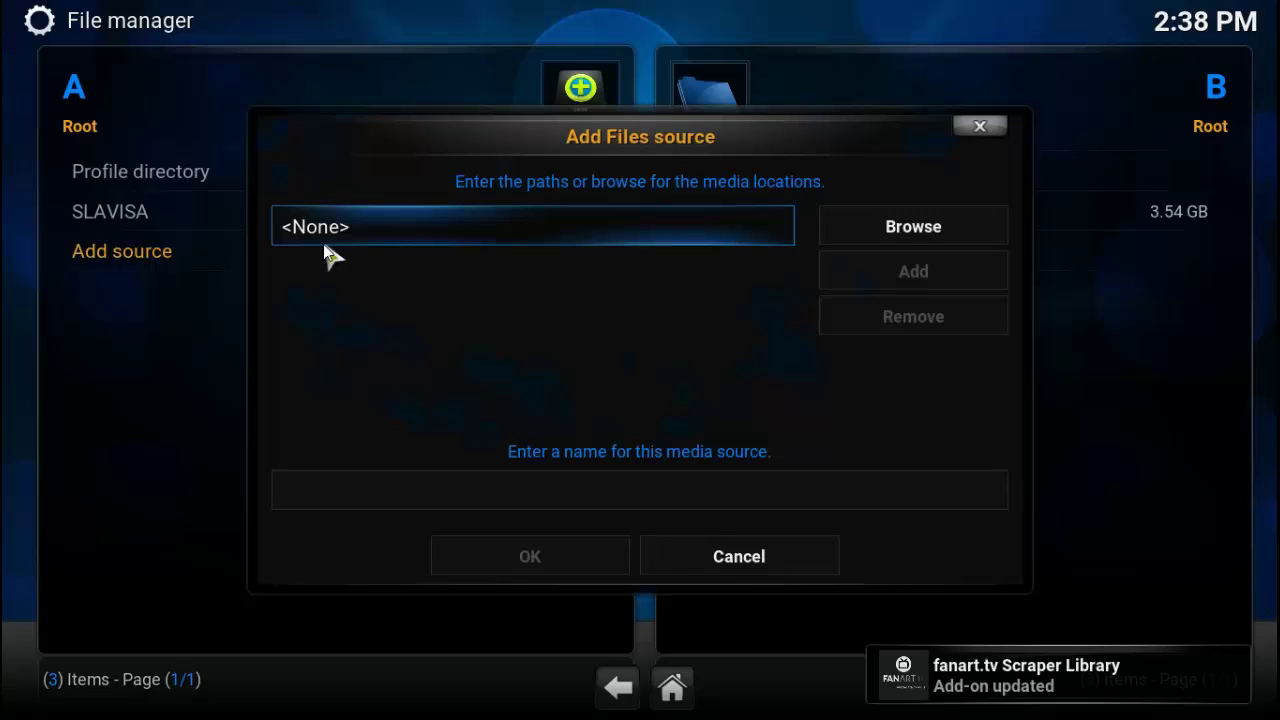
left_click(460, 221)
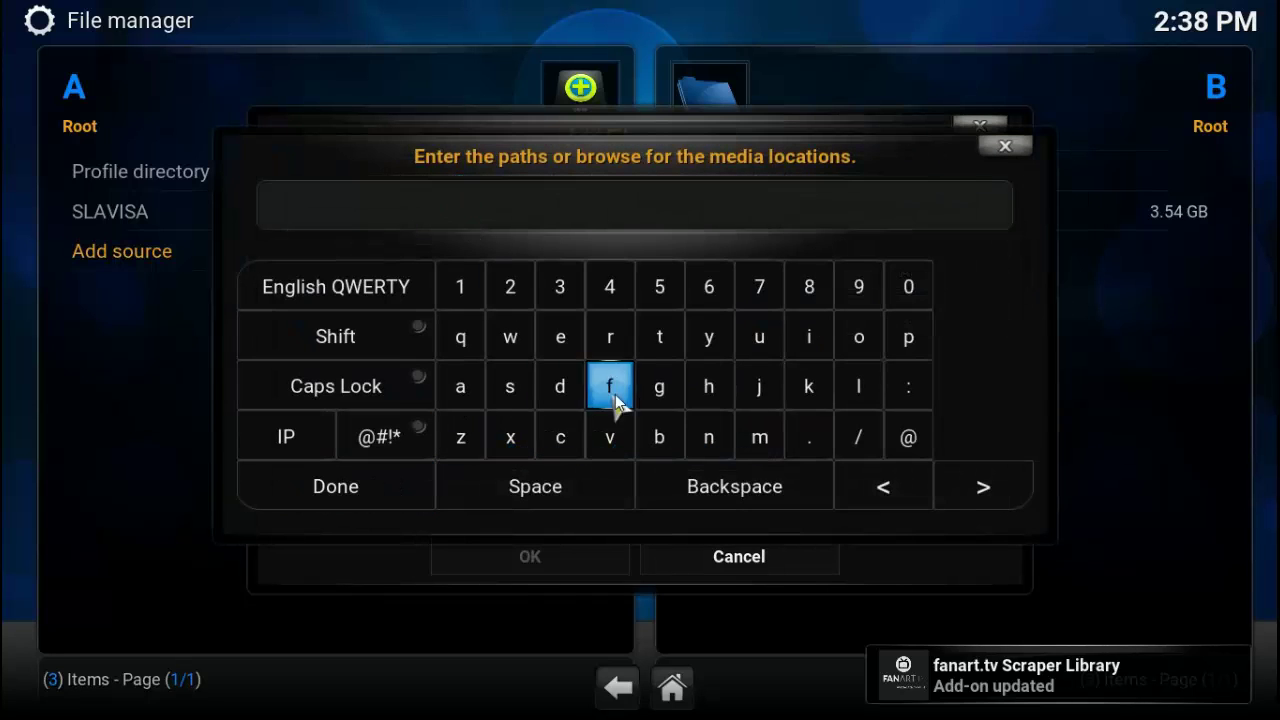
left_click(652, 340)
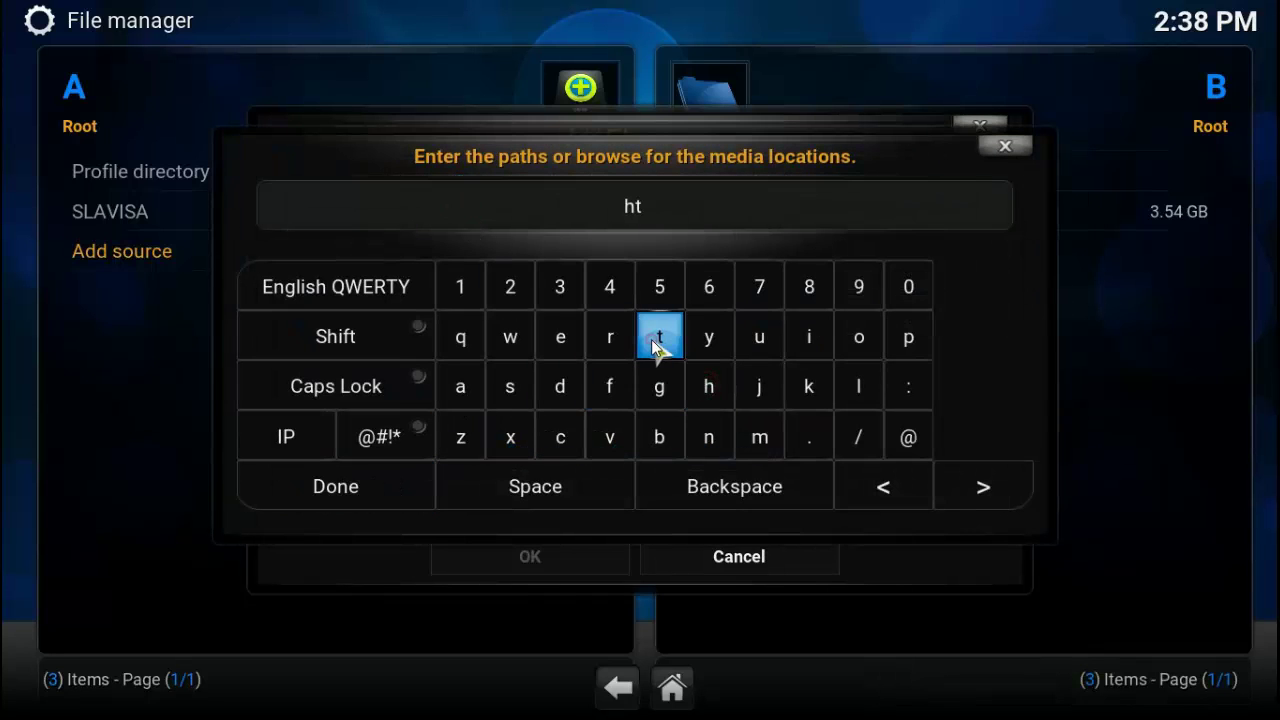
left_click(654, 339)
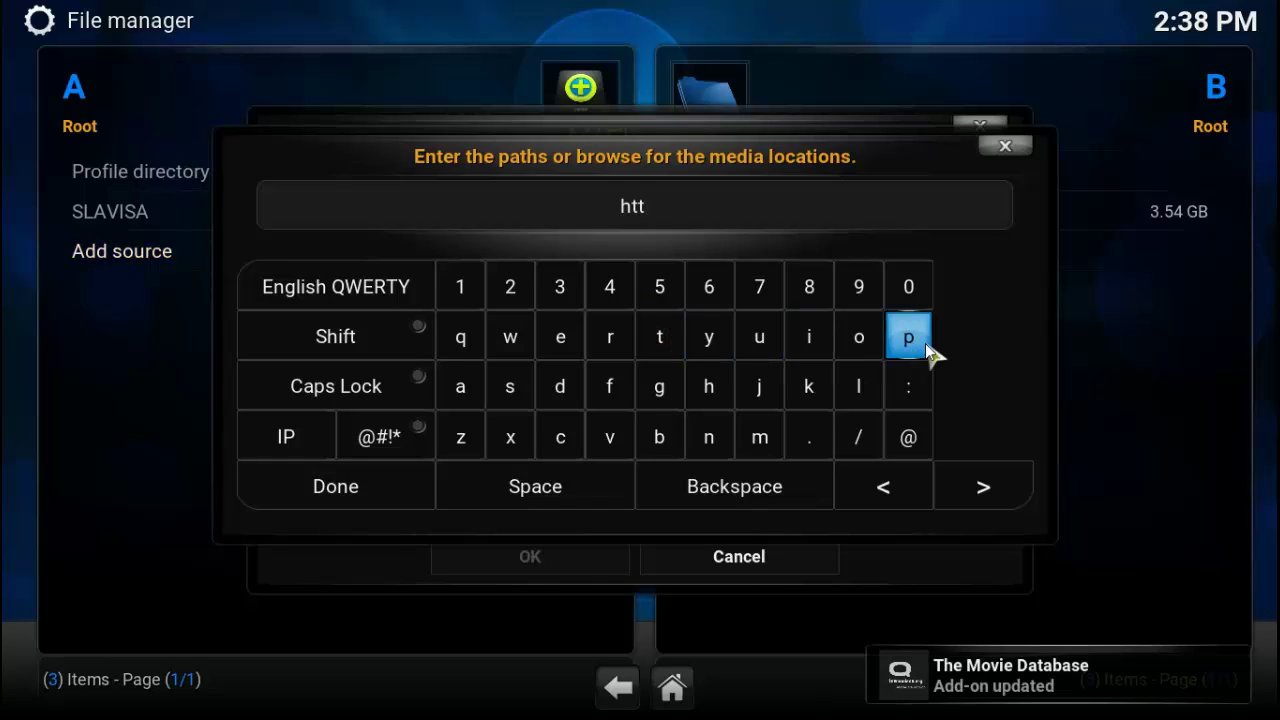
left_click(912, 385)
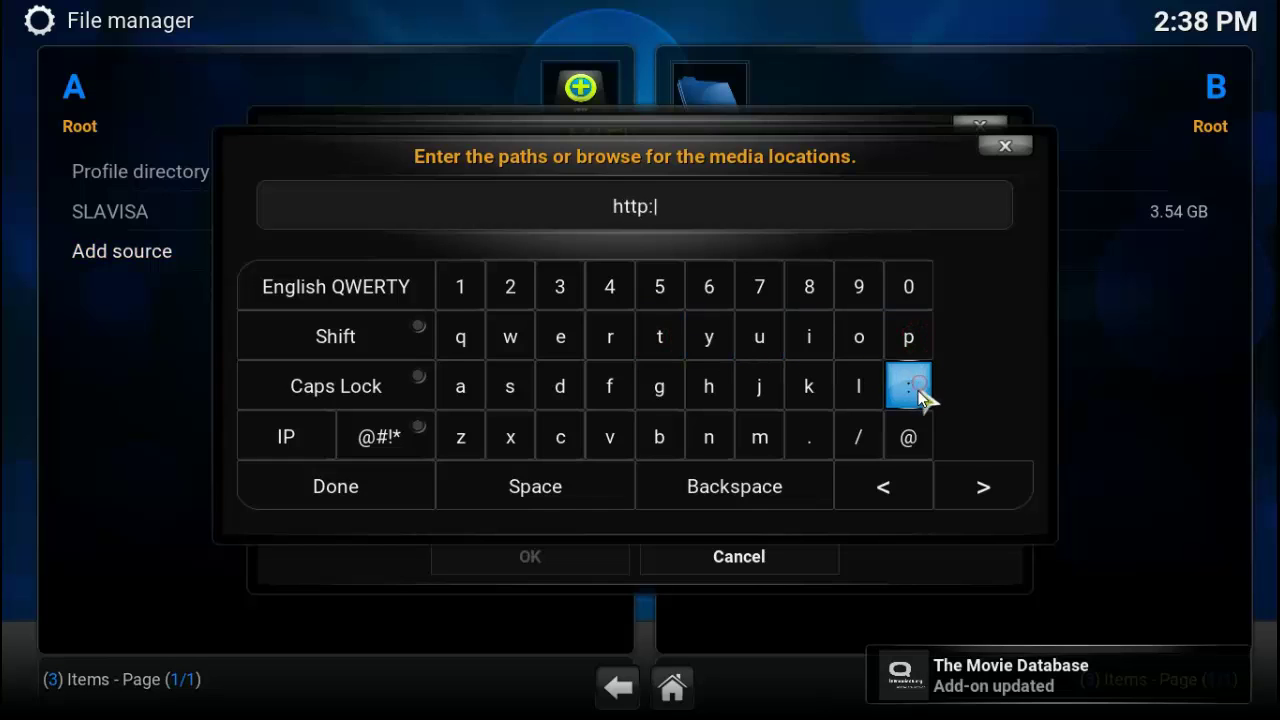
left_click(866, 432)
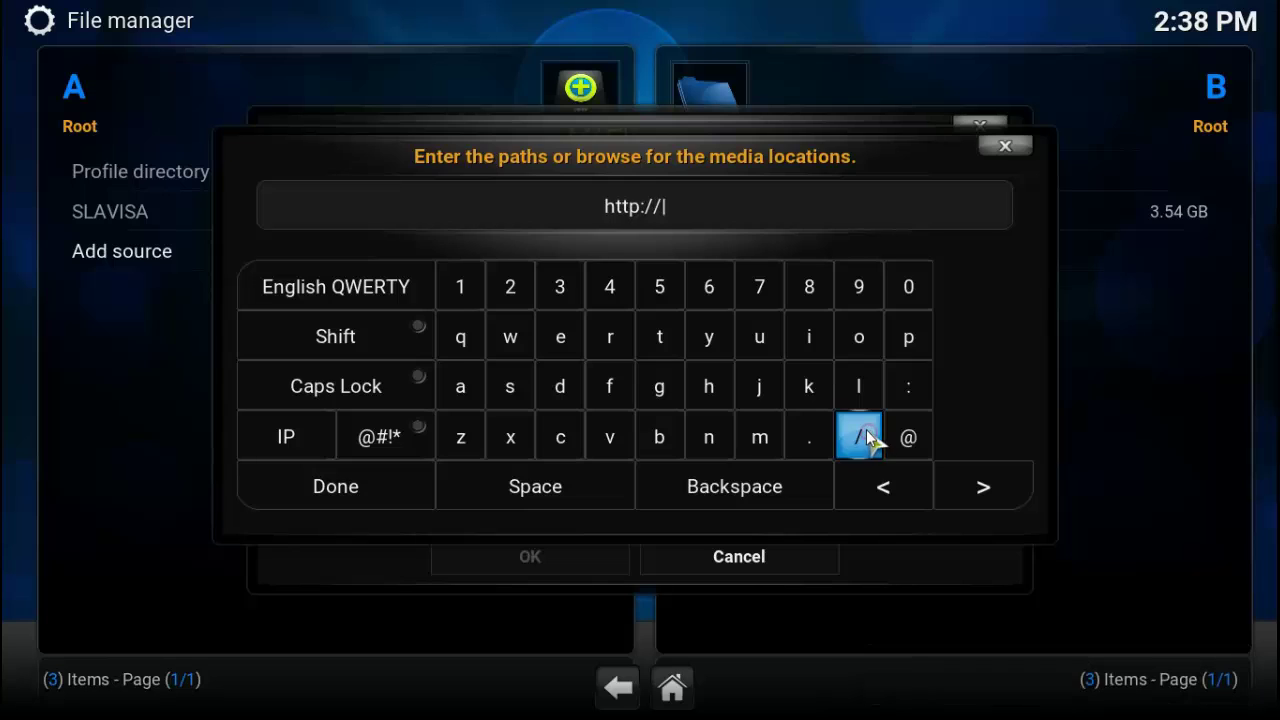
left_click(622, 386)
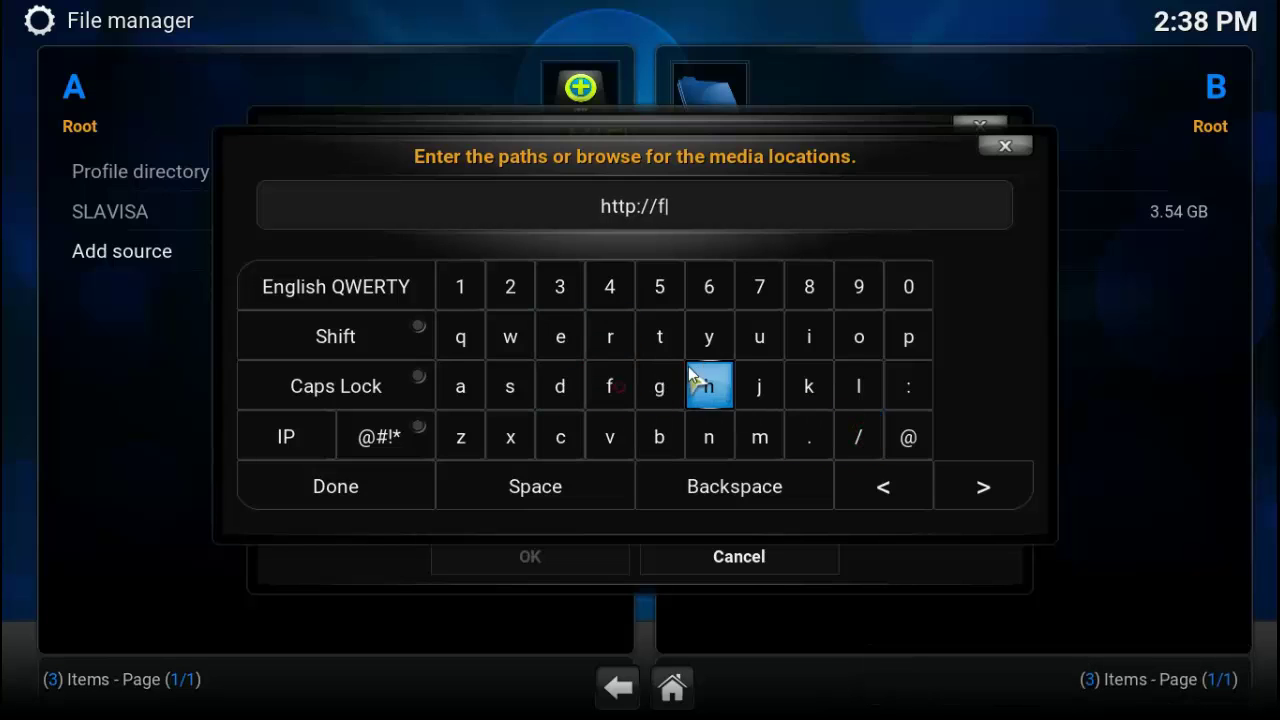
left_click(752, 338)
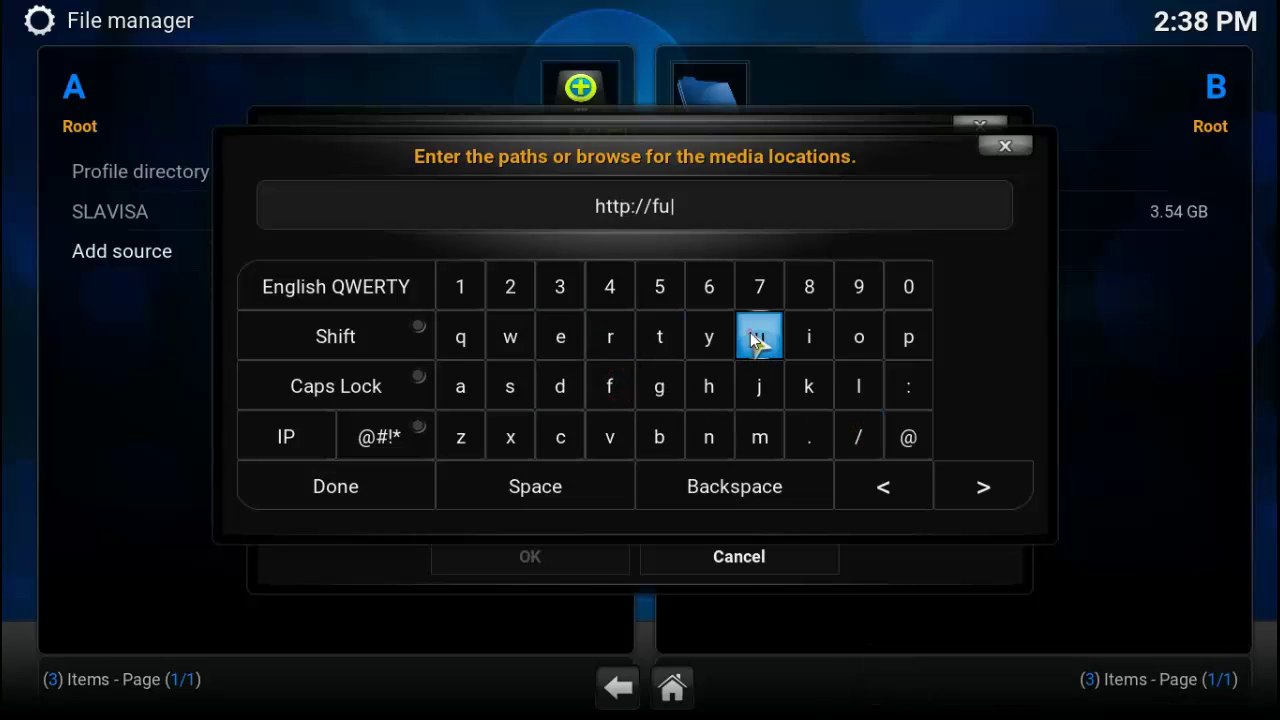
left_click(518, 385)
left_click(822, 340)
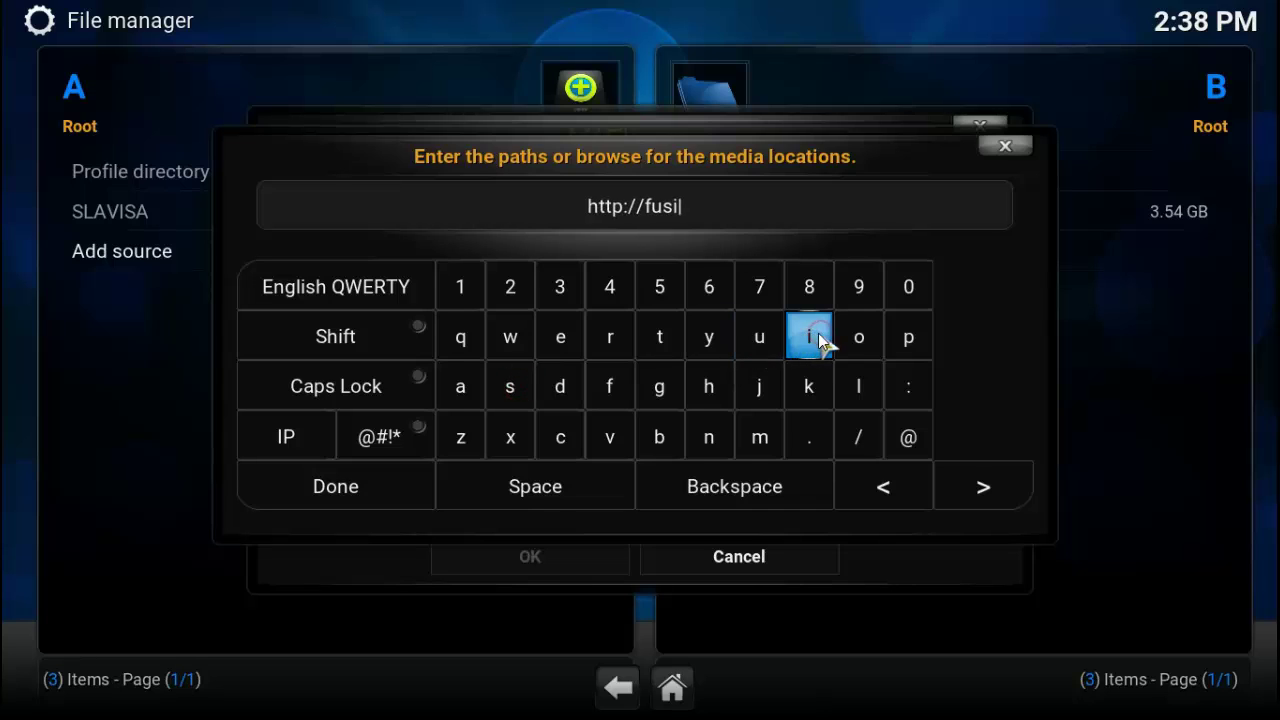
left_click(855, 336)
left_click(722, 443)
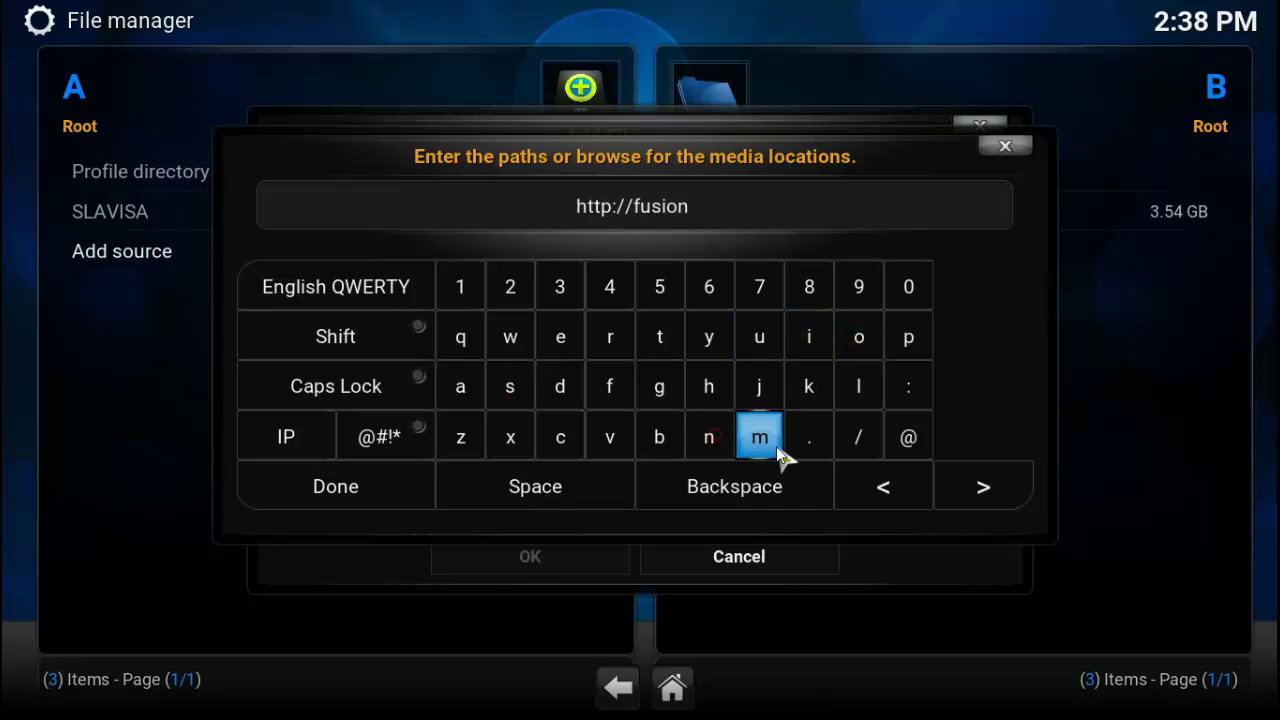
left_click(818, 447)
left_click(665, 352)
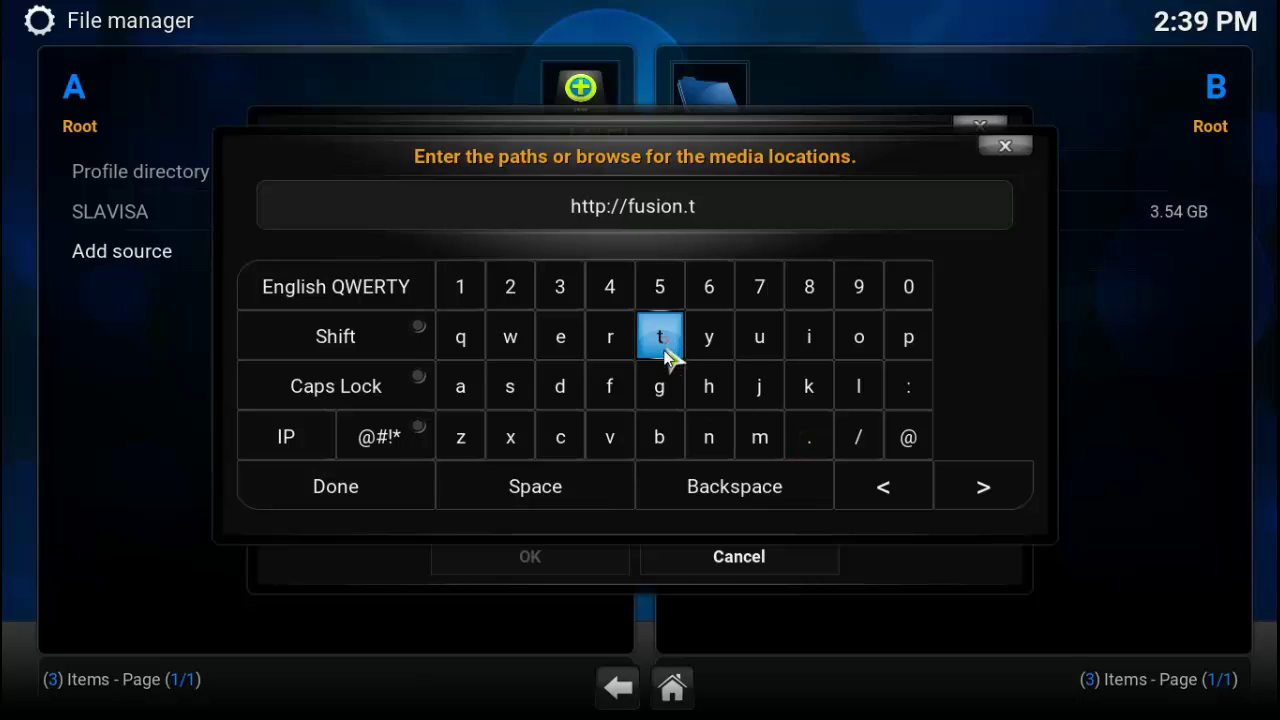
left_click(610, 439)
left_click(460, 387)
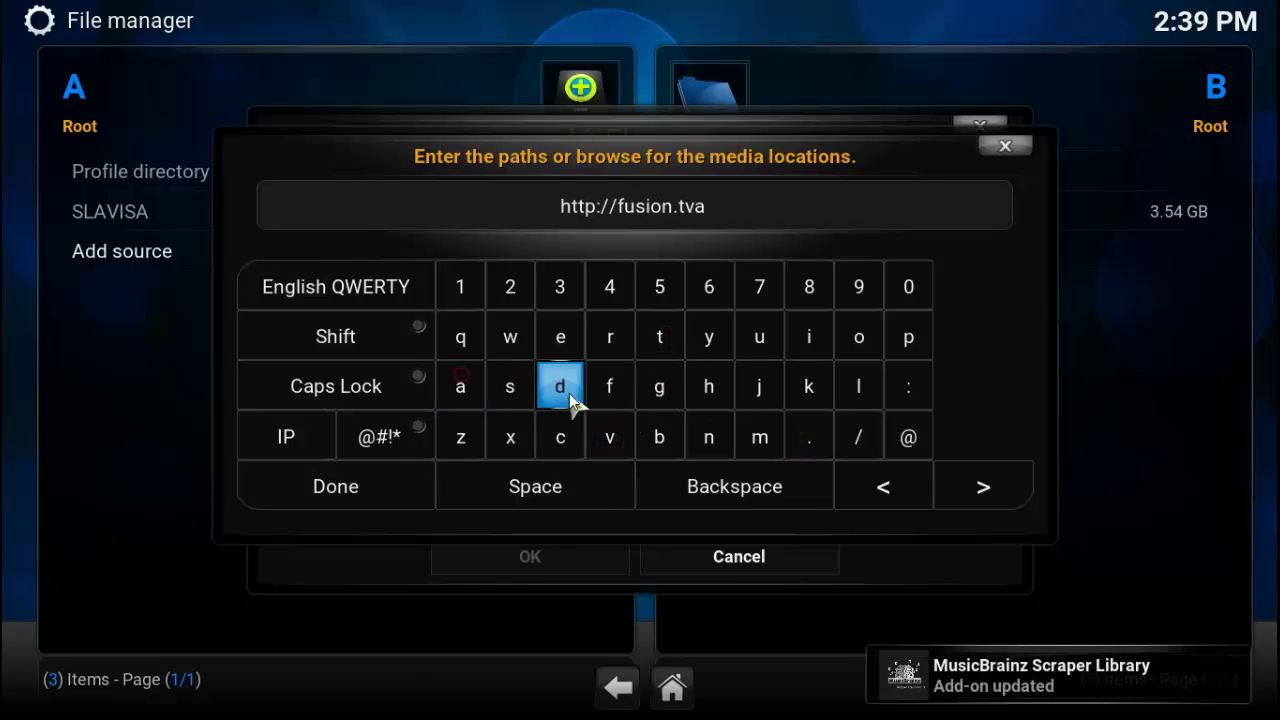
left_click(569, 391)
left_click(569, 390)
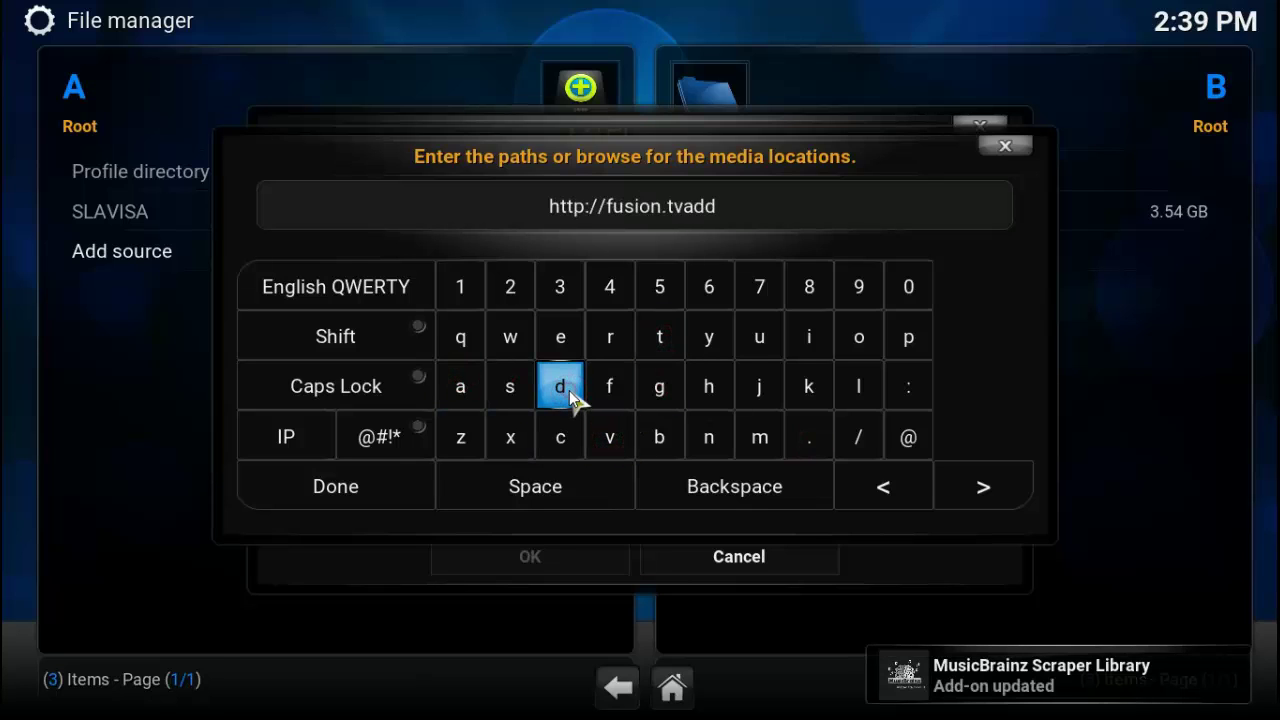
left_click(858, 337)
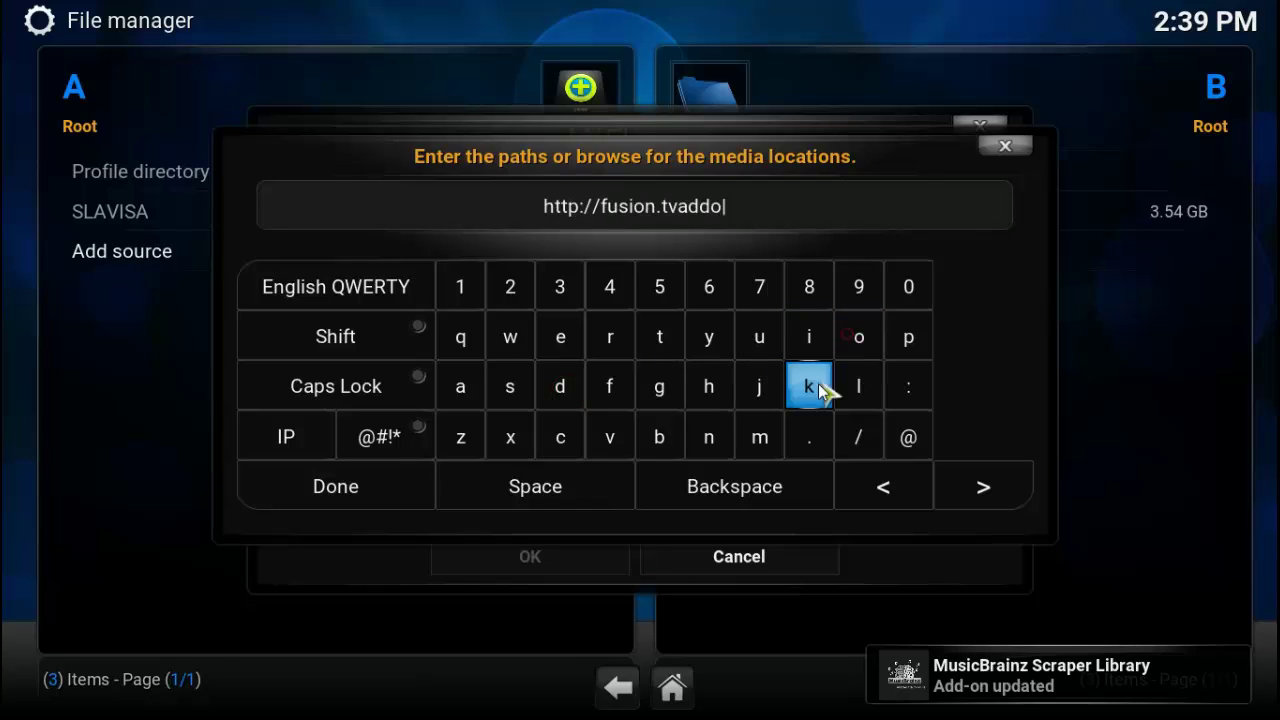
left_click(710, 438)
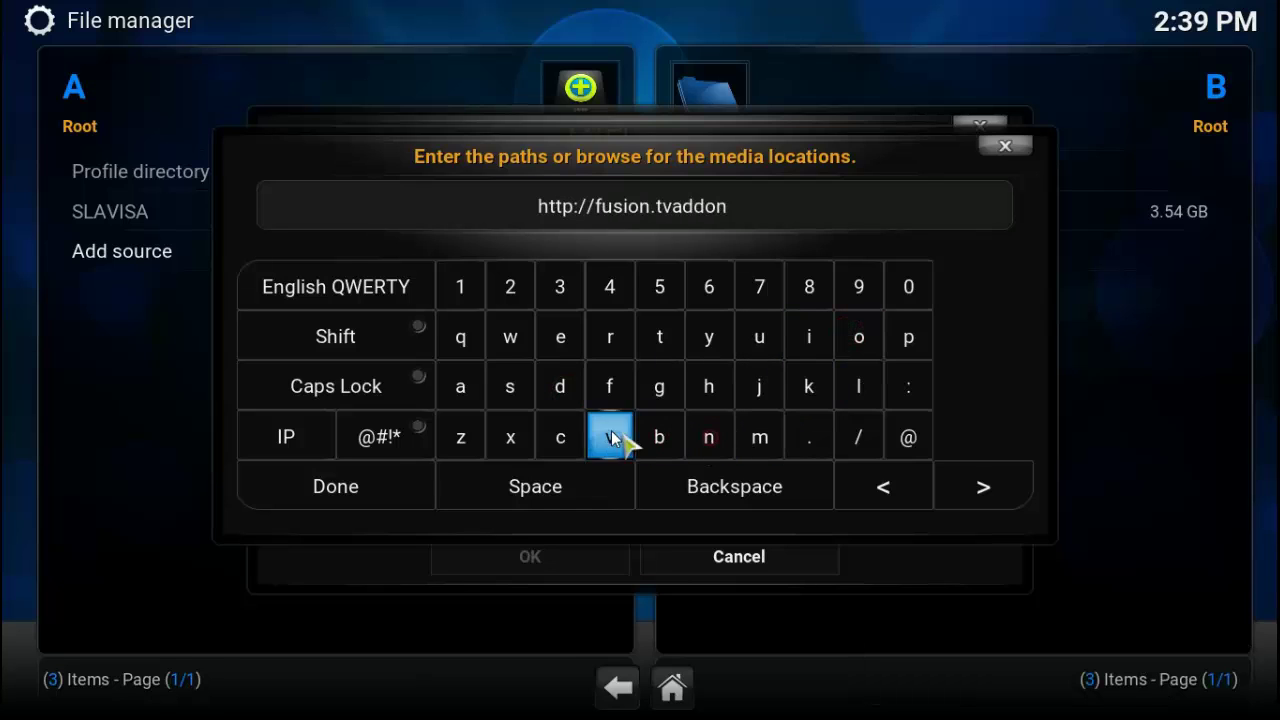
left_click(506, 384)
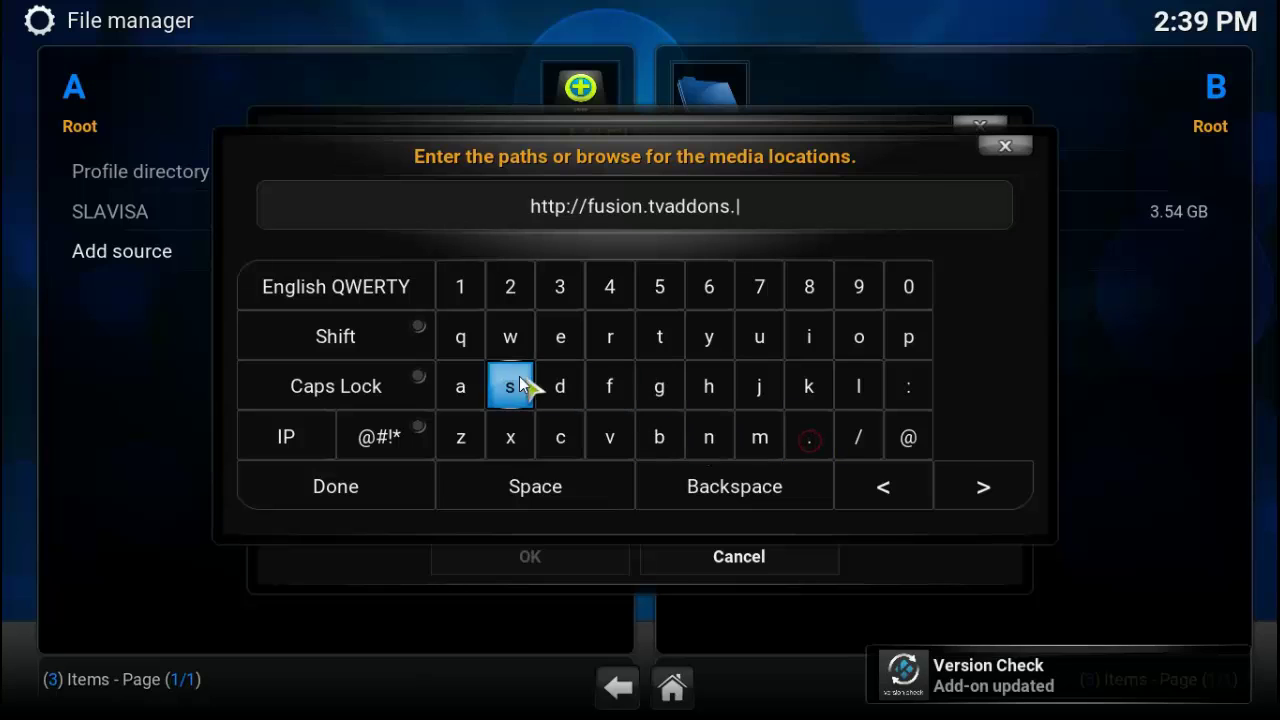
left_click(469, 382)
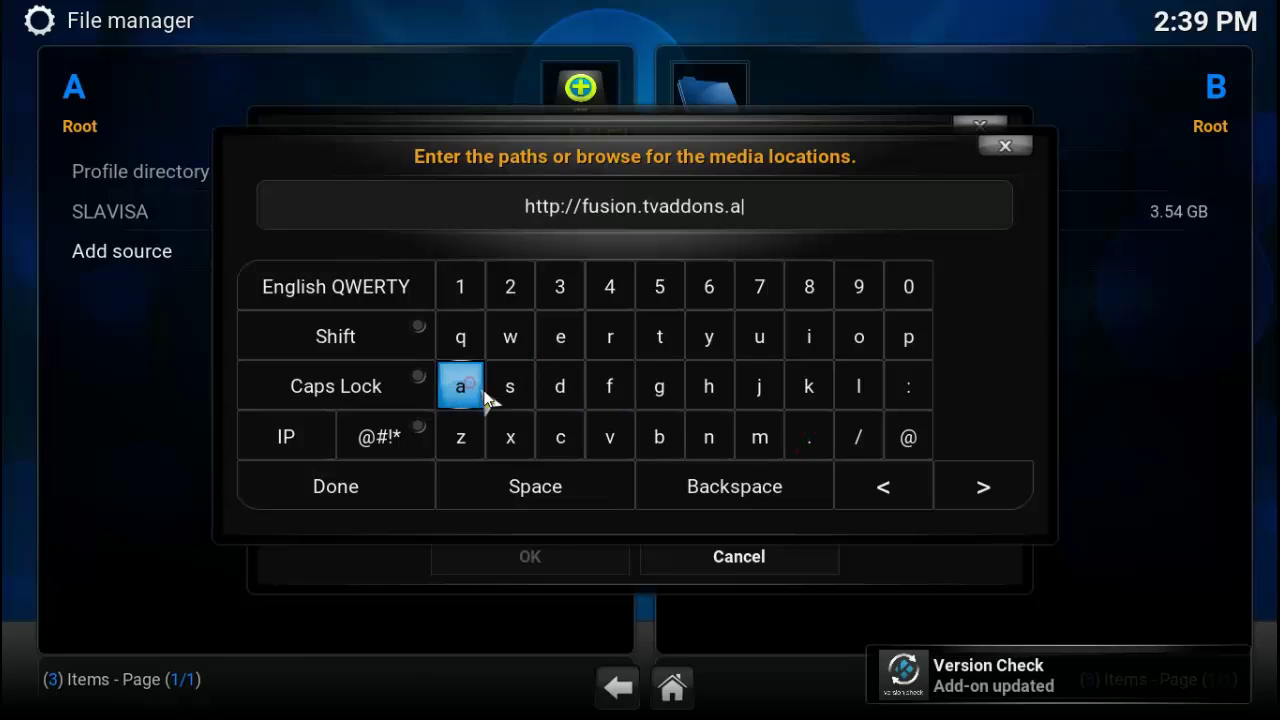
left_click(658, 388)
left_click(404, 487)
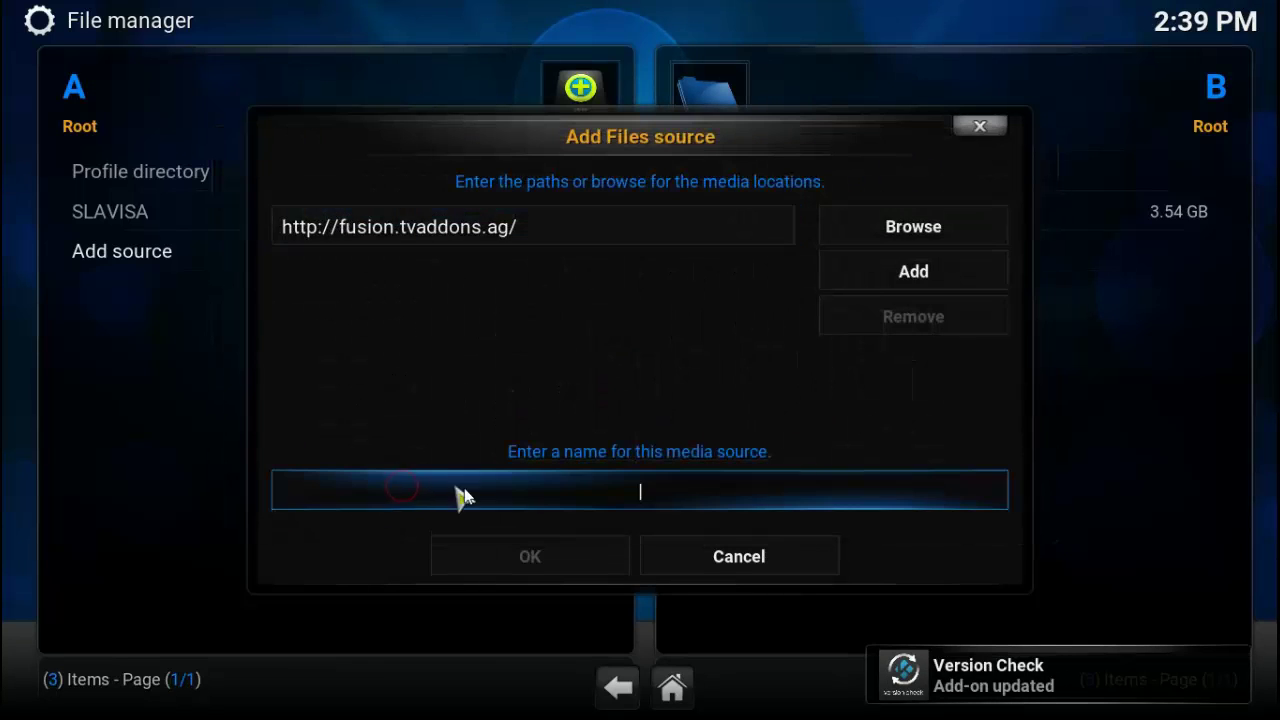
Name the new media source "fusion" and save it
left_click(581, 494)
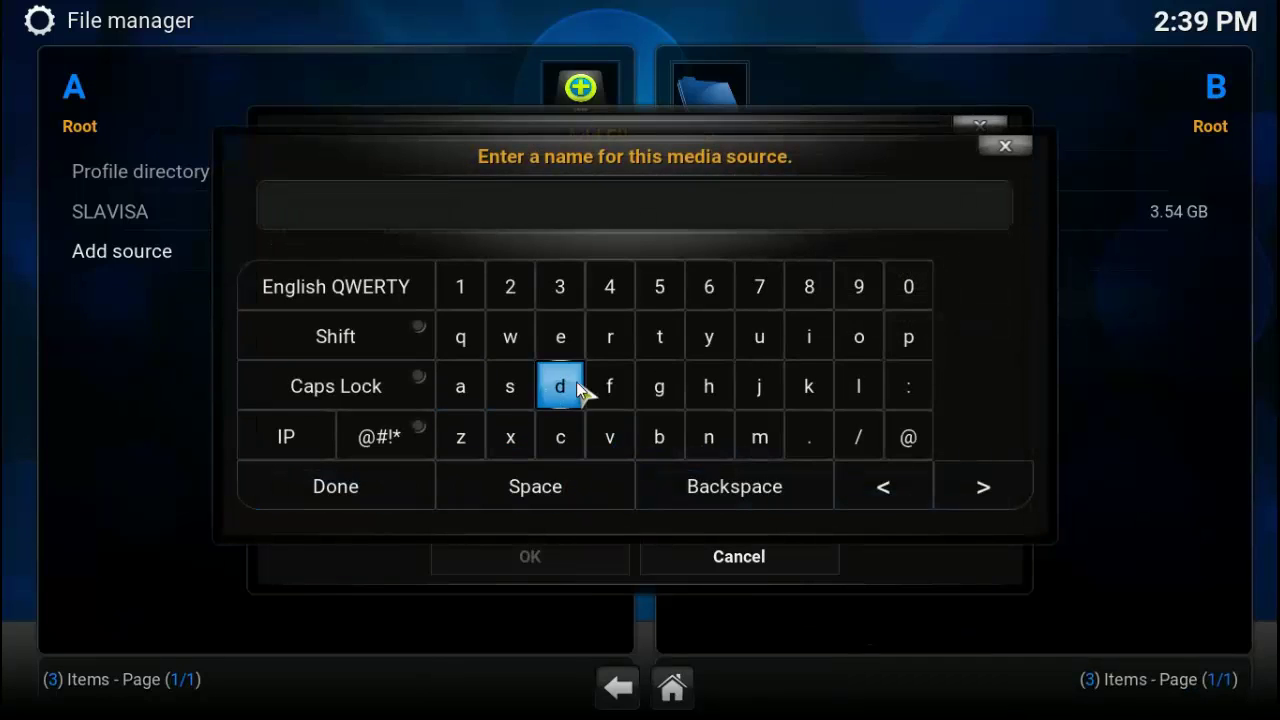
left_click(620, 388)
left_click(754, 340)
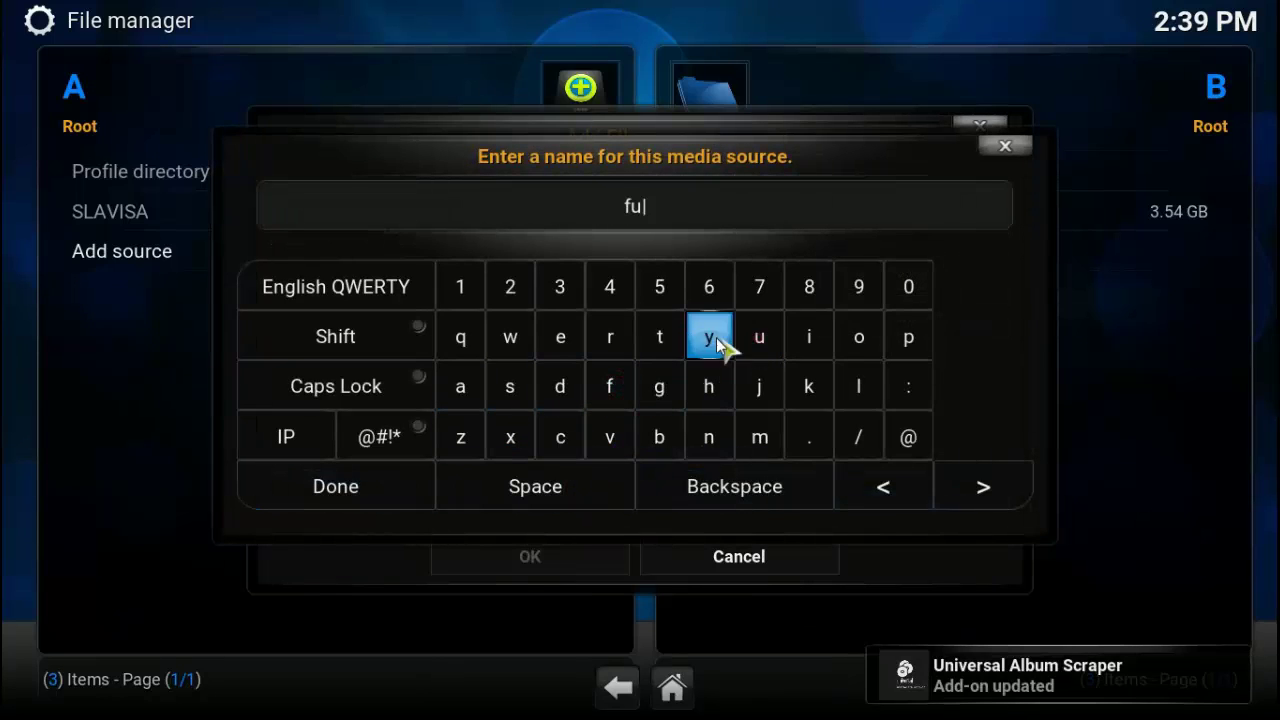
left_click(515, 388)
left_click(809, 337)
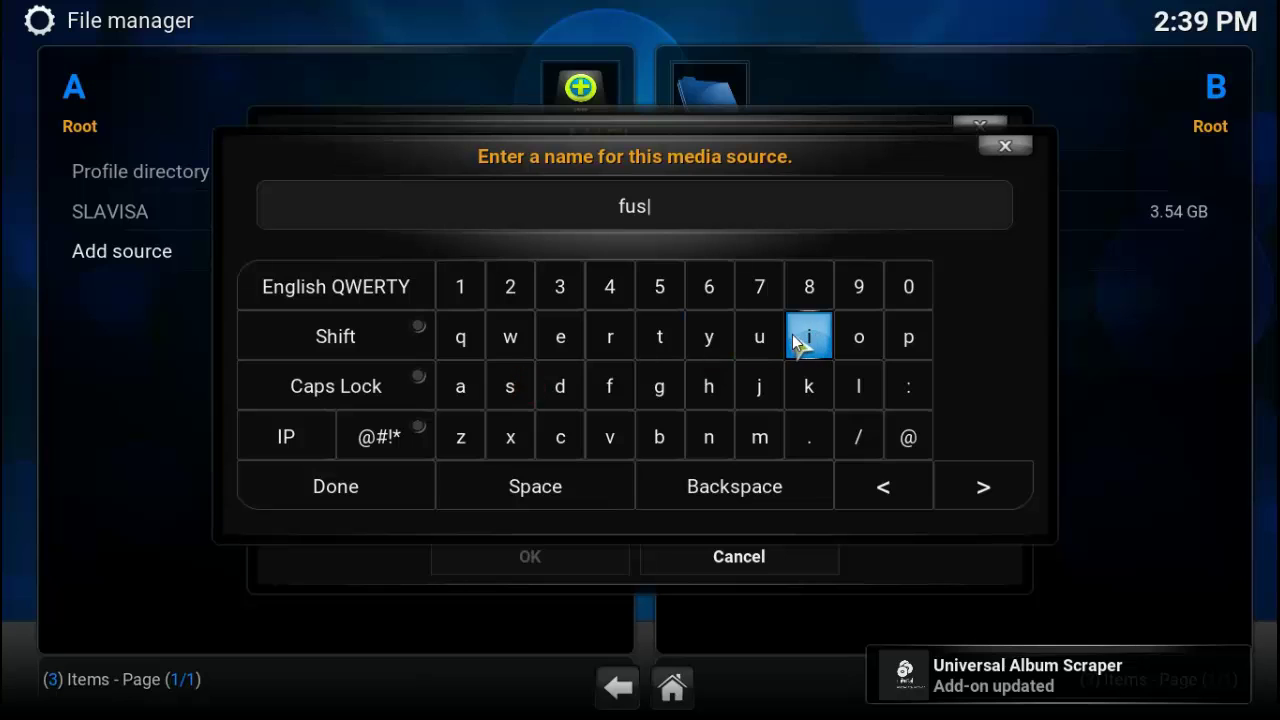
left_click(851, 342)
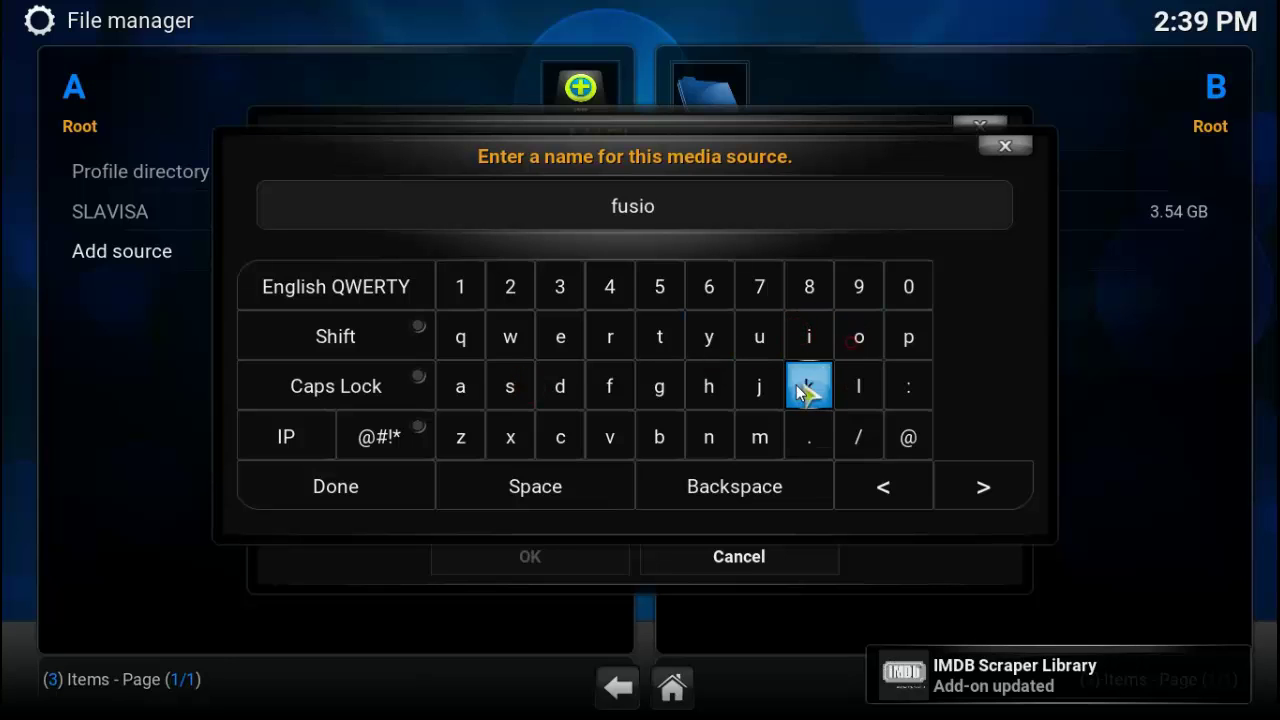
left_click(709, 437)
left_click(380, 487)
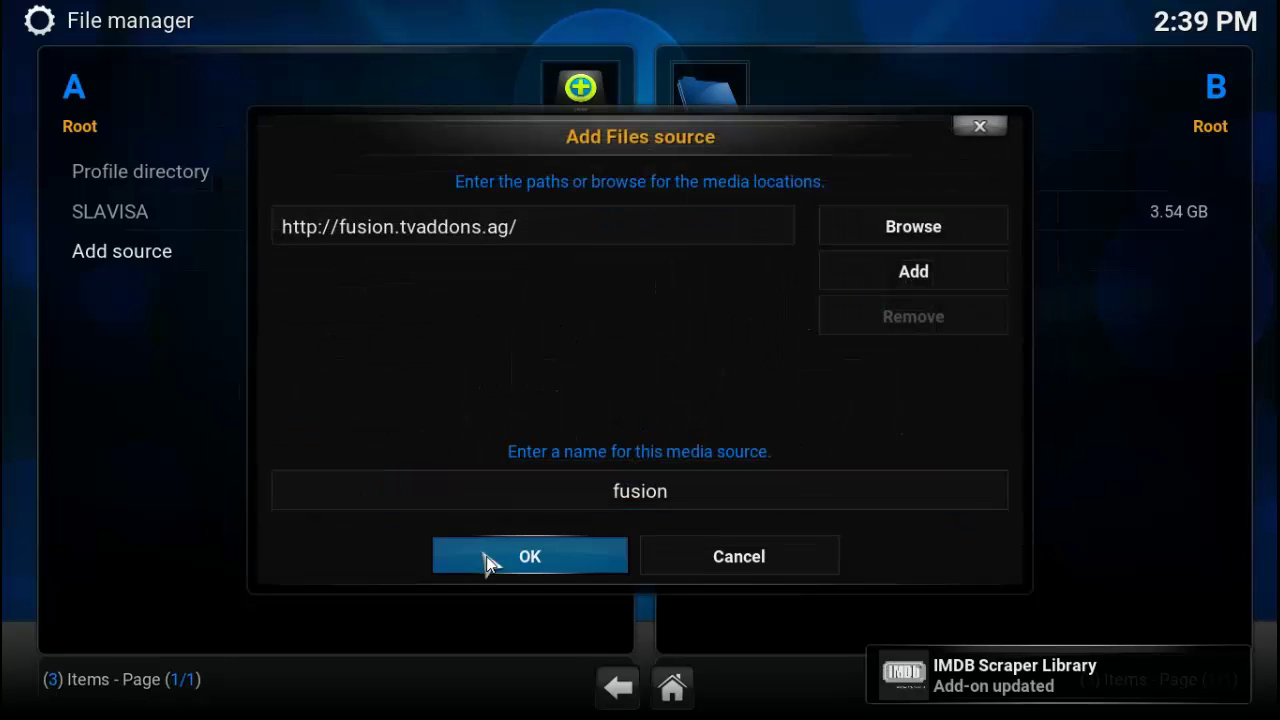
left_click(510, 566)
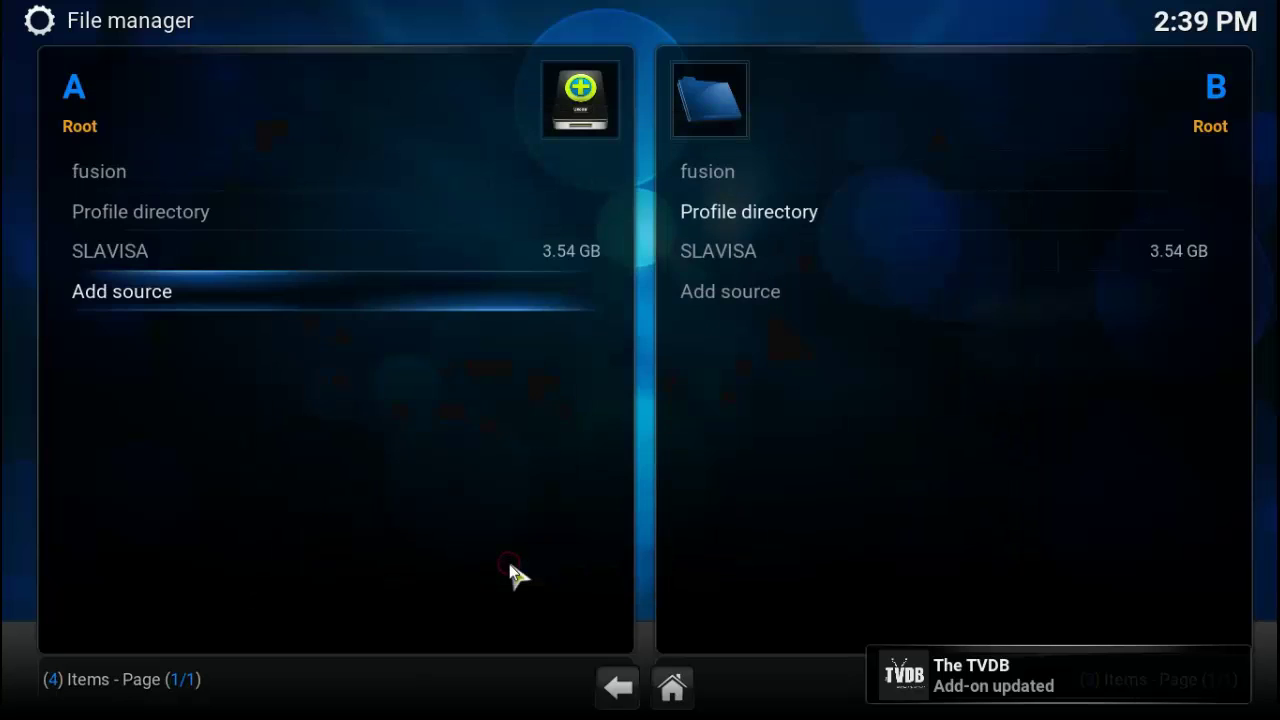
From the add-on settings, install plugin.video.hubwizard-1.2.0.zip from the begin-here folder of the fusion source
left_click(672, 690)
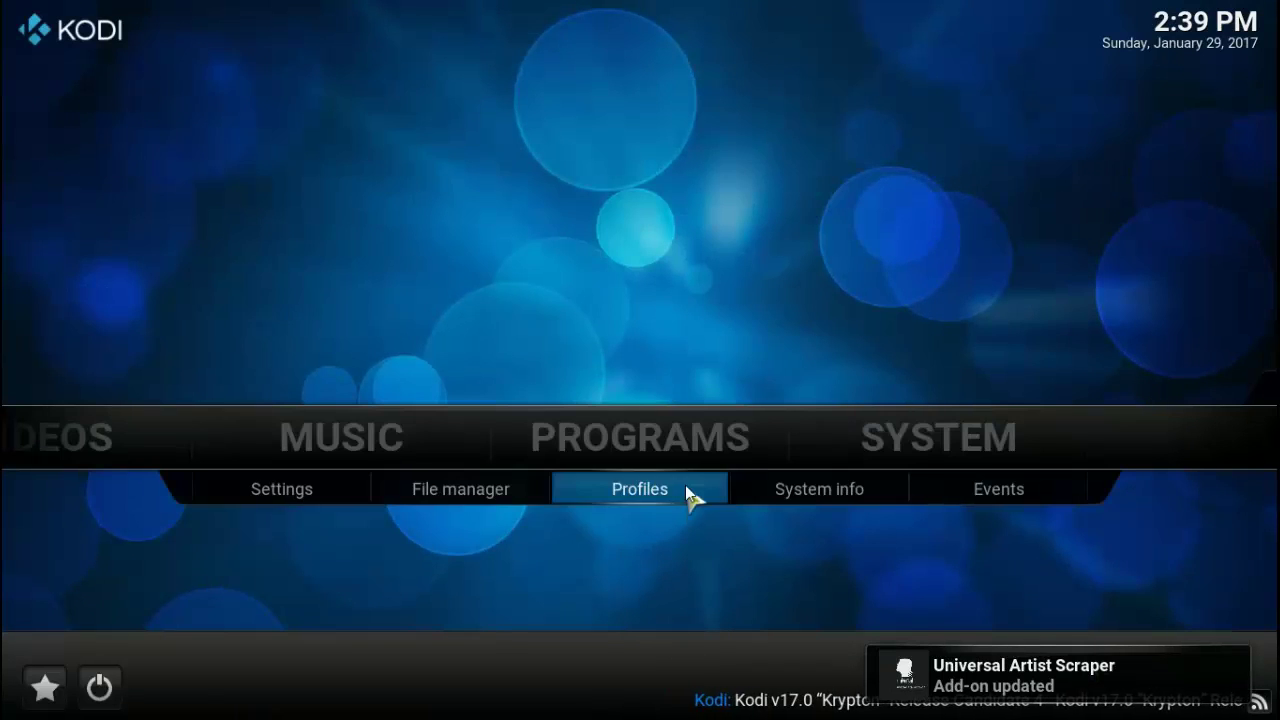
left_click(922, 430)
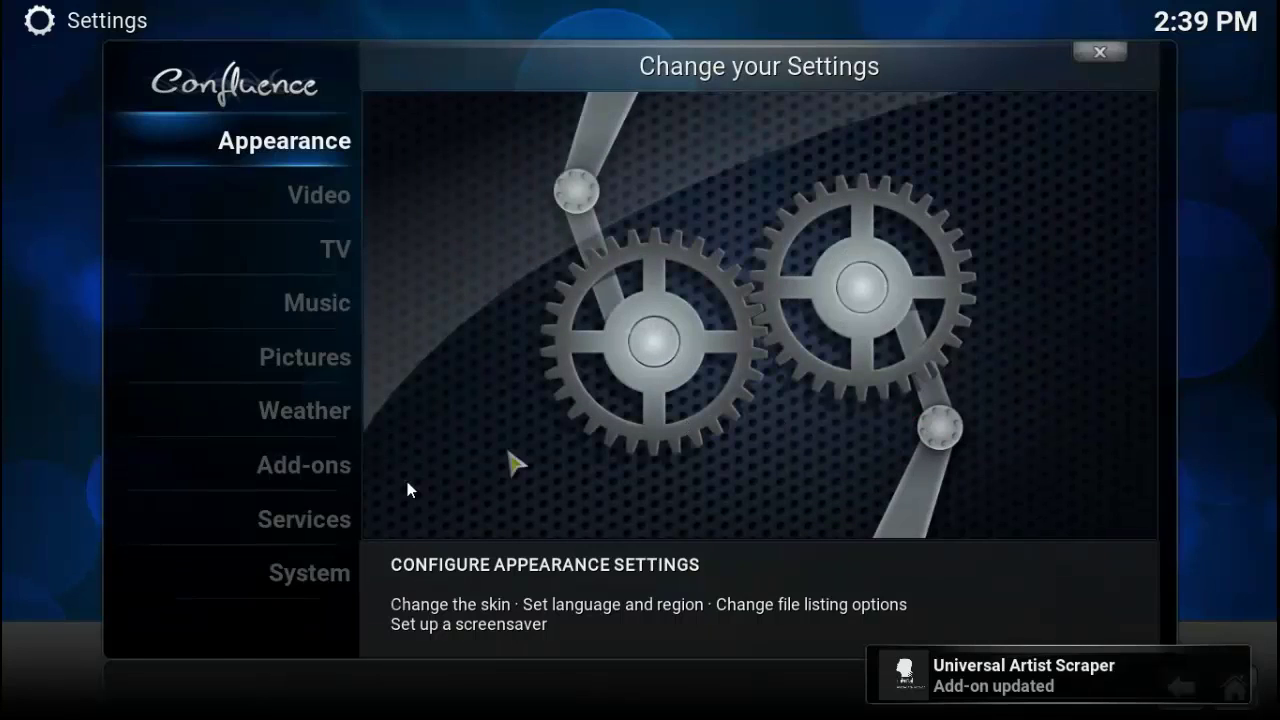
left_click(282, 465)
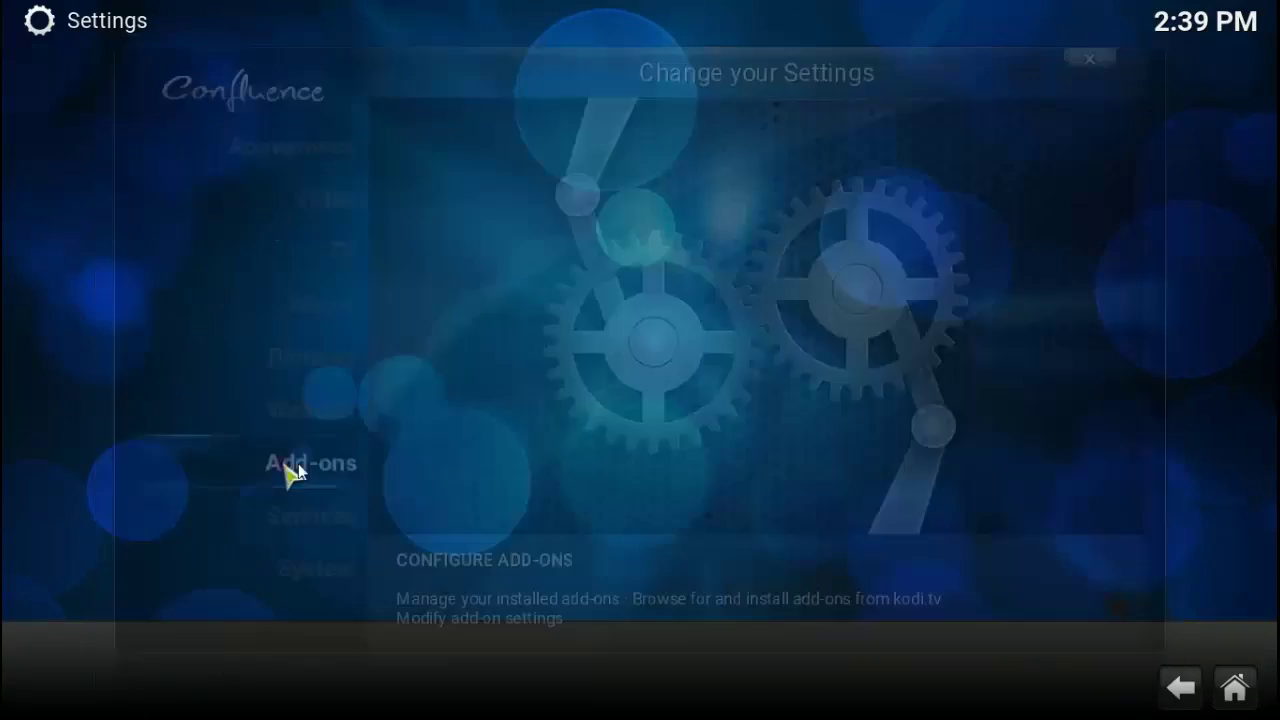
left_click(811, 521)
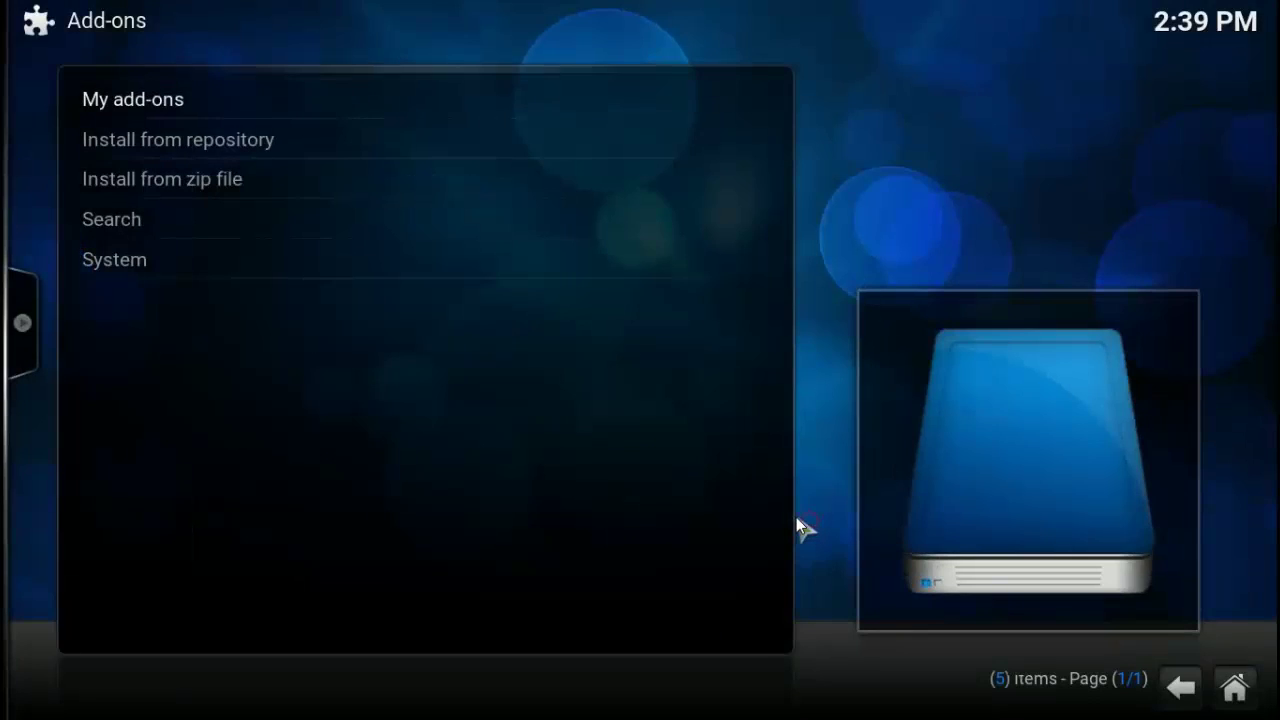
left_click(180, 186)
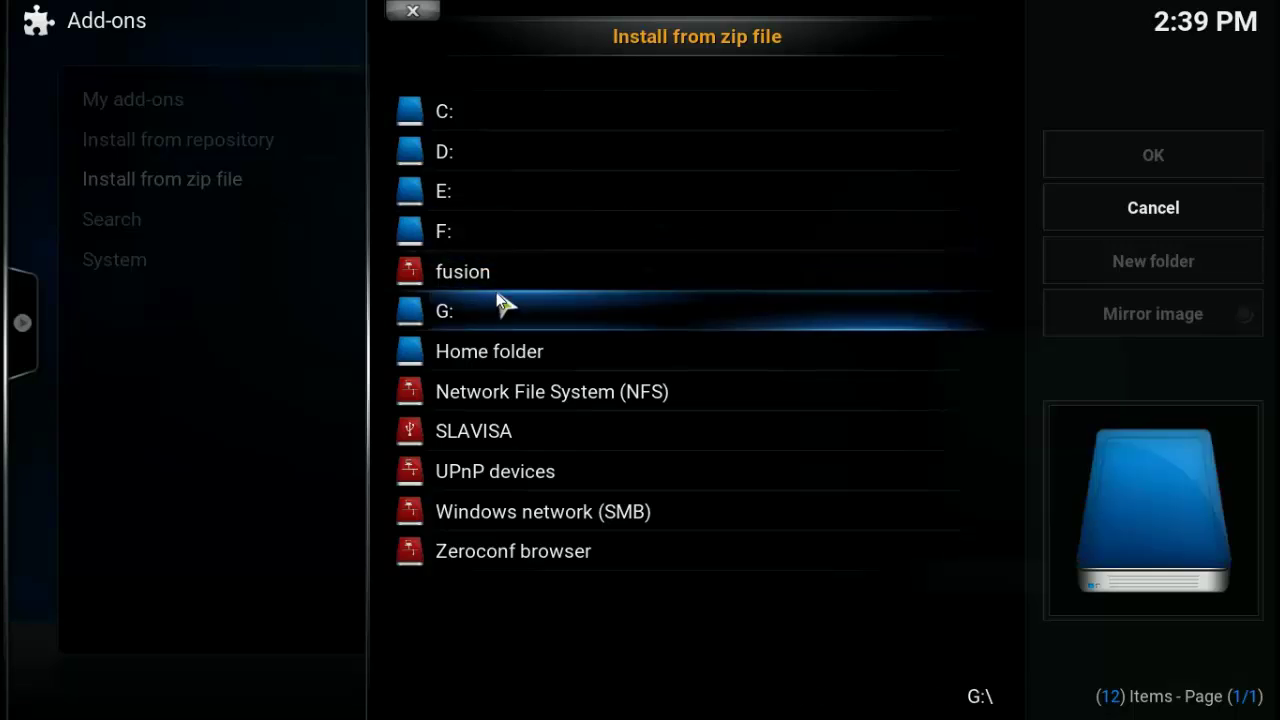
left_click(478, 274)
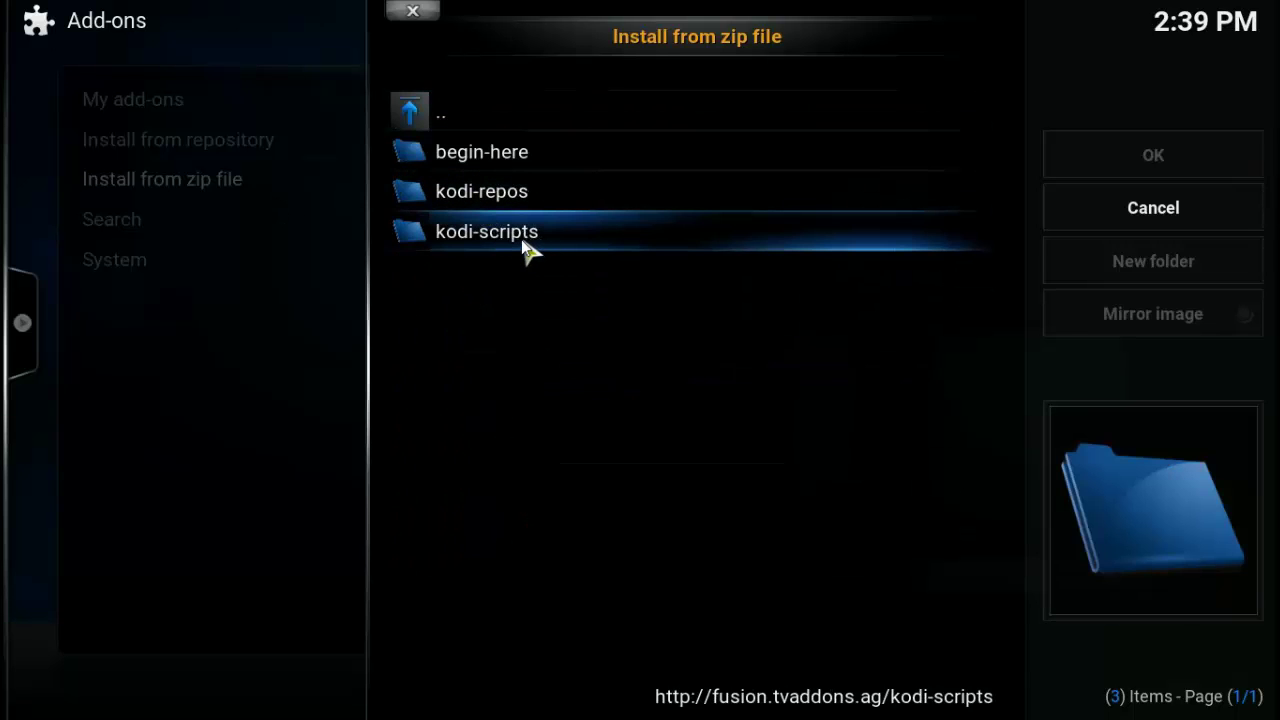
left_click(460, 163)
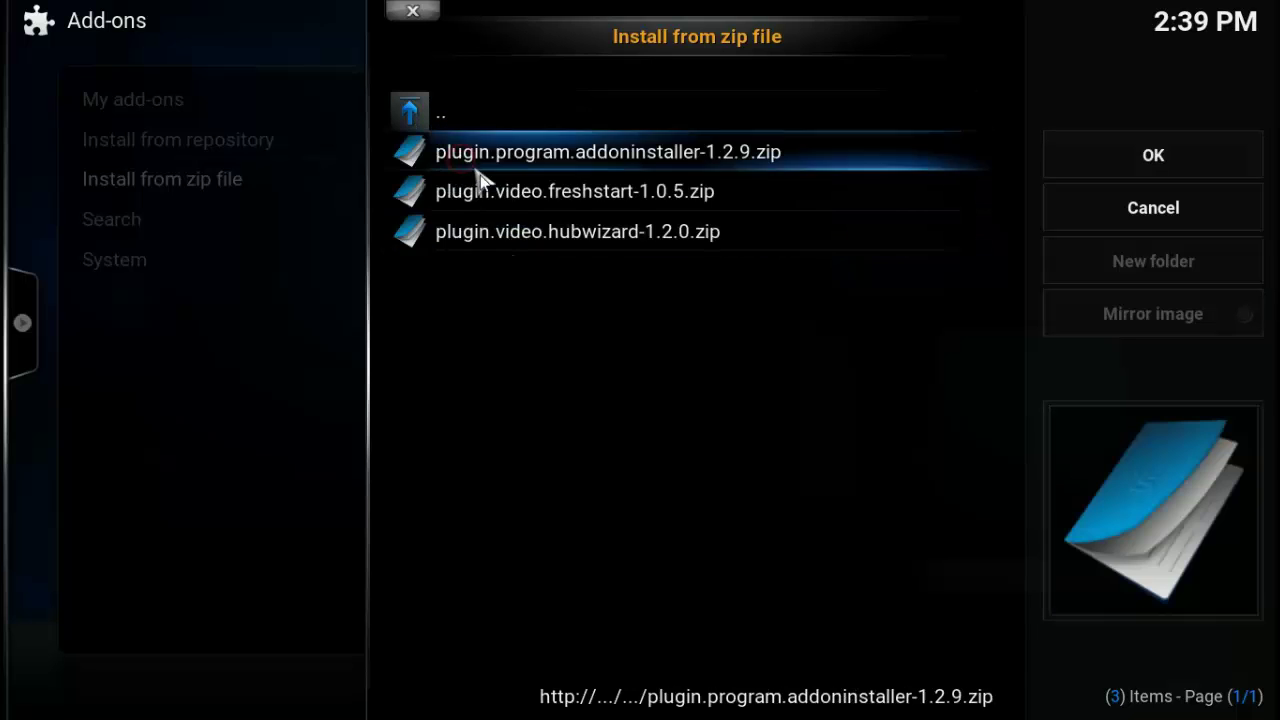
left_click(562, 234)
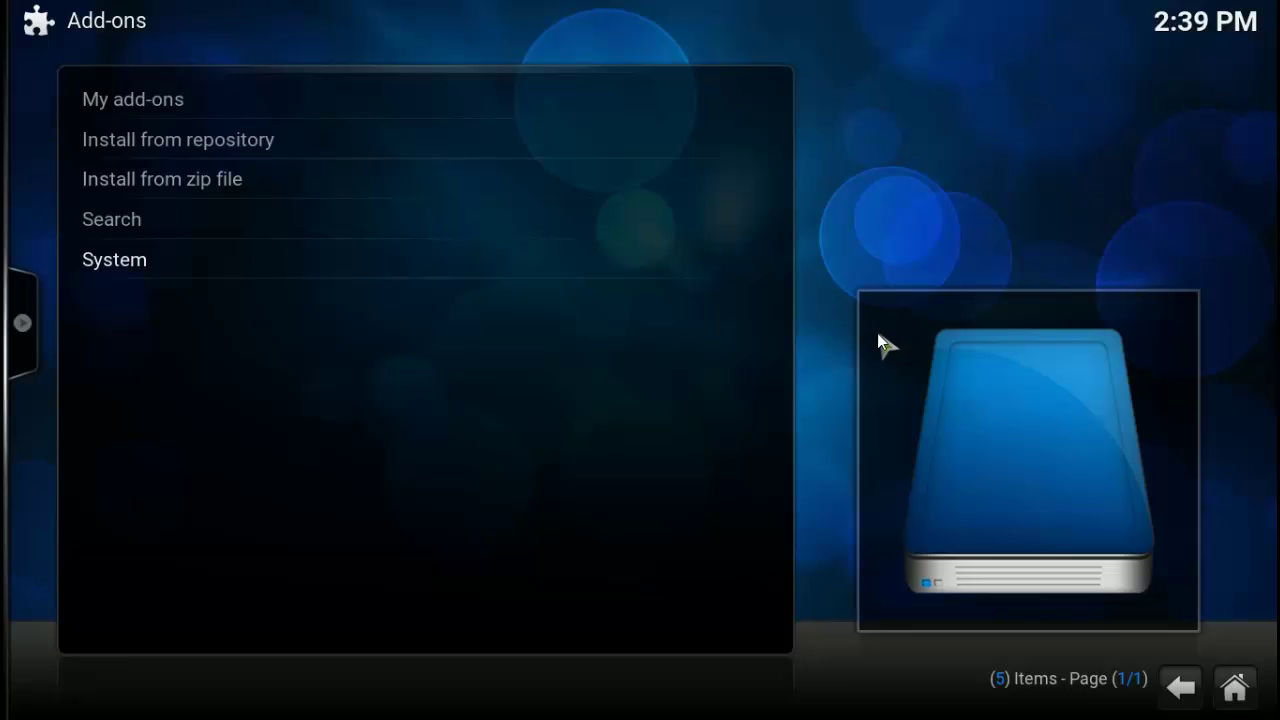
Return to the home screen and launch Config Wizard from the program add-ons
left_click(1184, 697)
left_click(1182, 692)
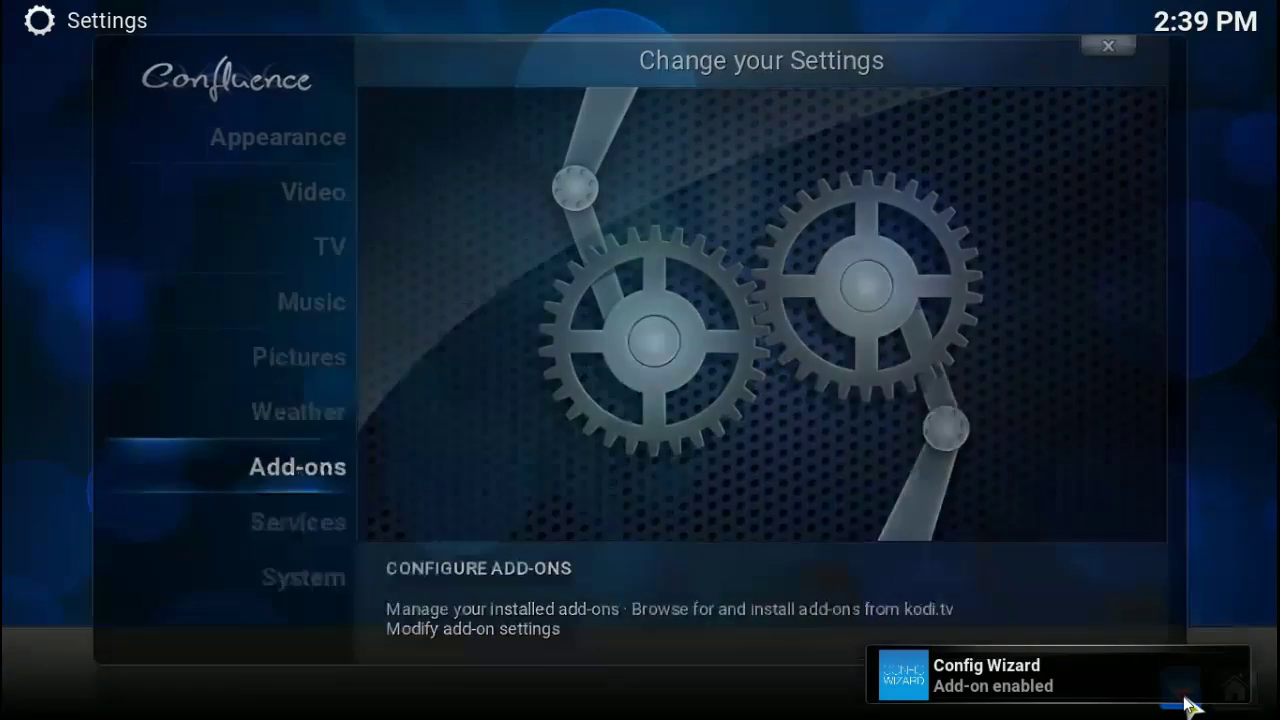
left_click(652, 448)
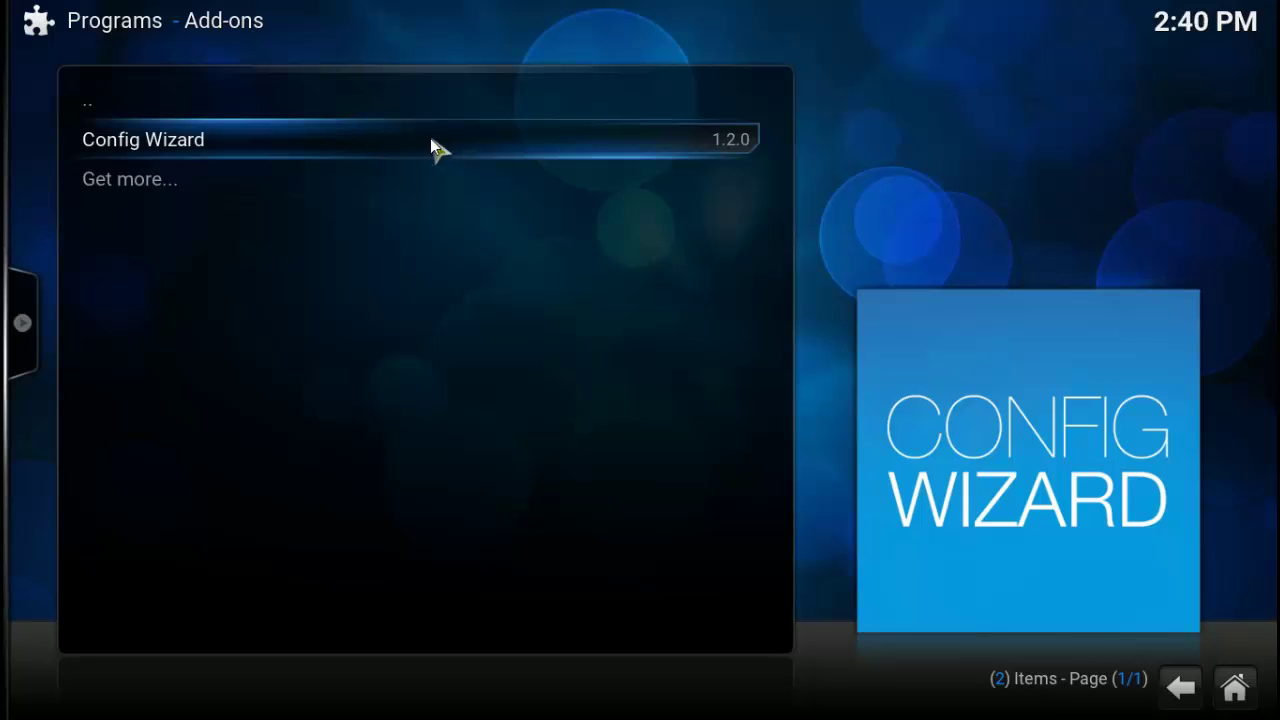
left_click(429, 140)
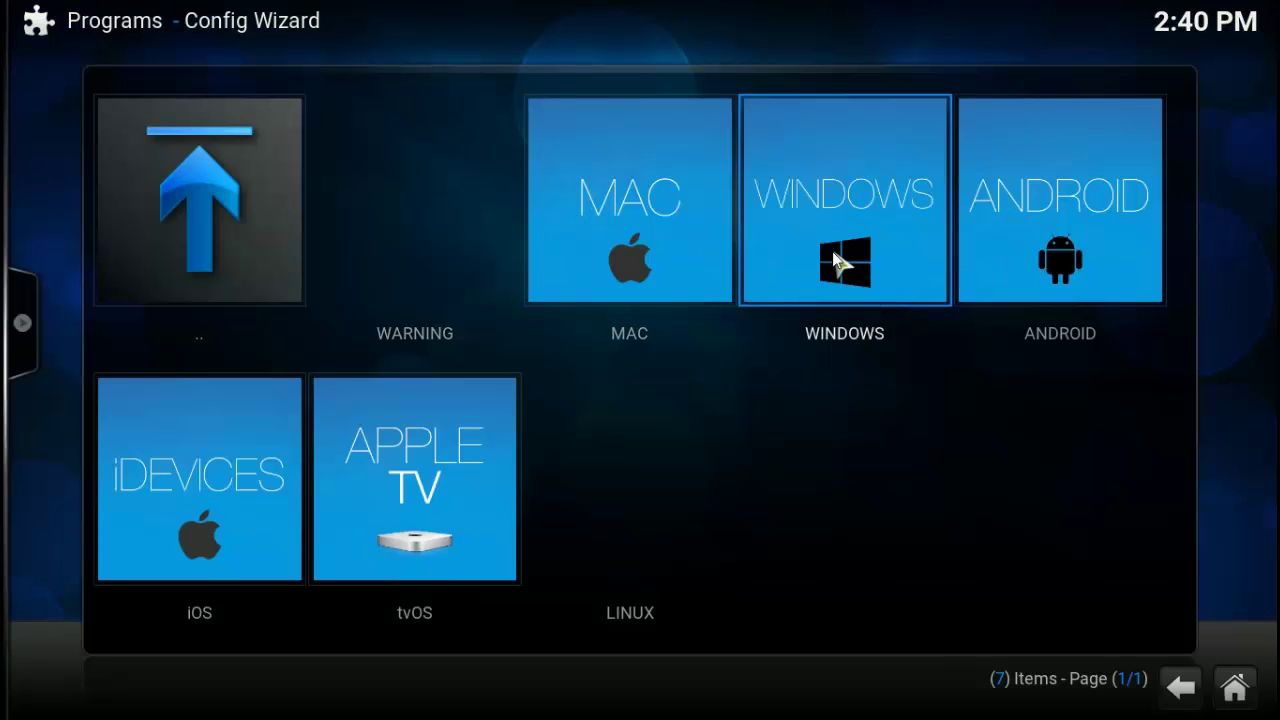
Run the Config Wizard setup for Windows and accept TVADDONS.AG customizing the add-on selection
left_click(809, 248)
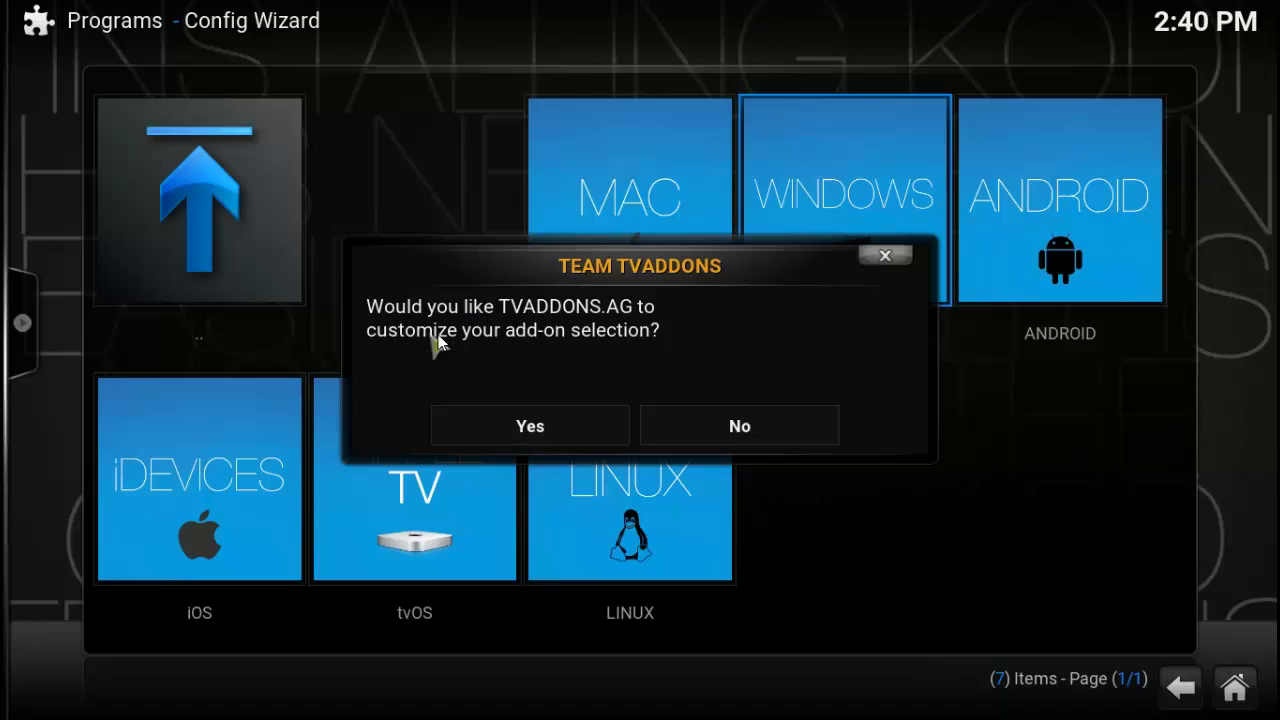
left_click(505, 432)
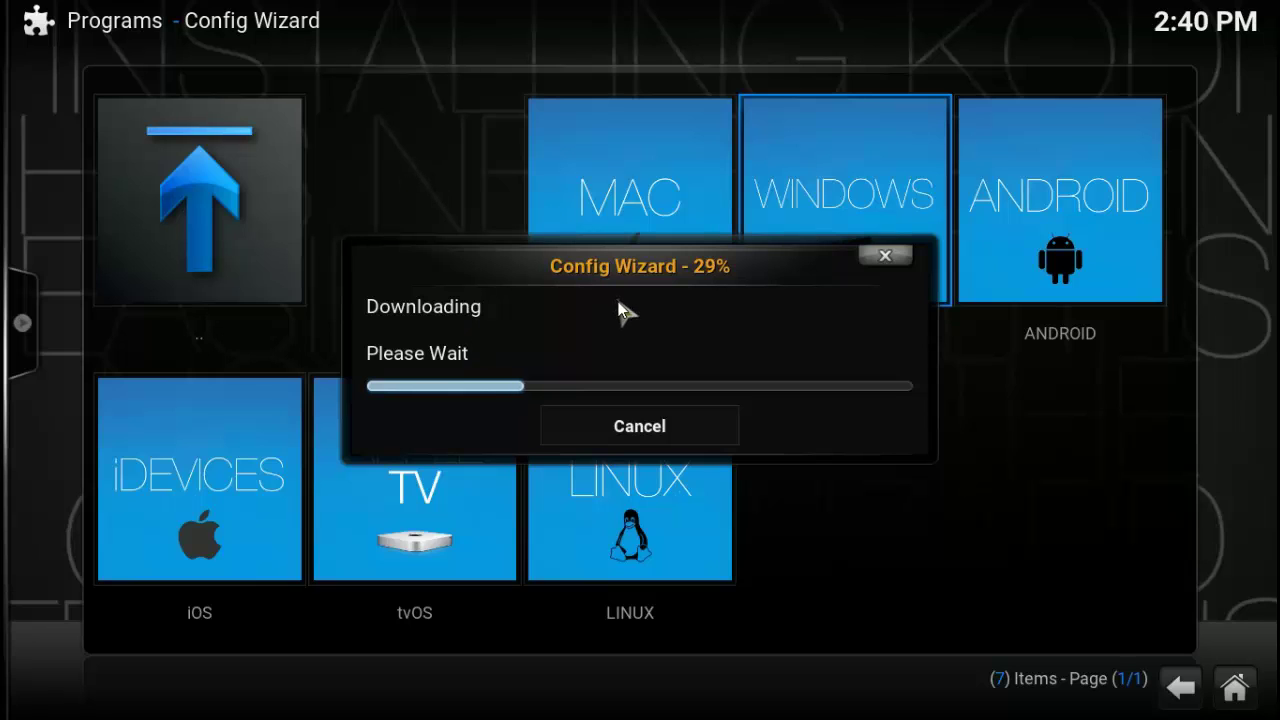
mouse_move(970, 712)
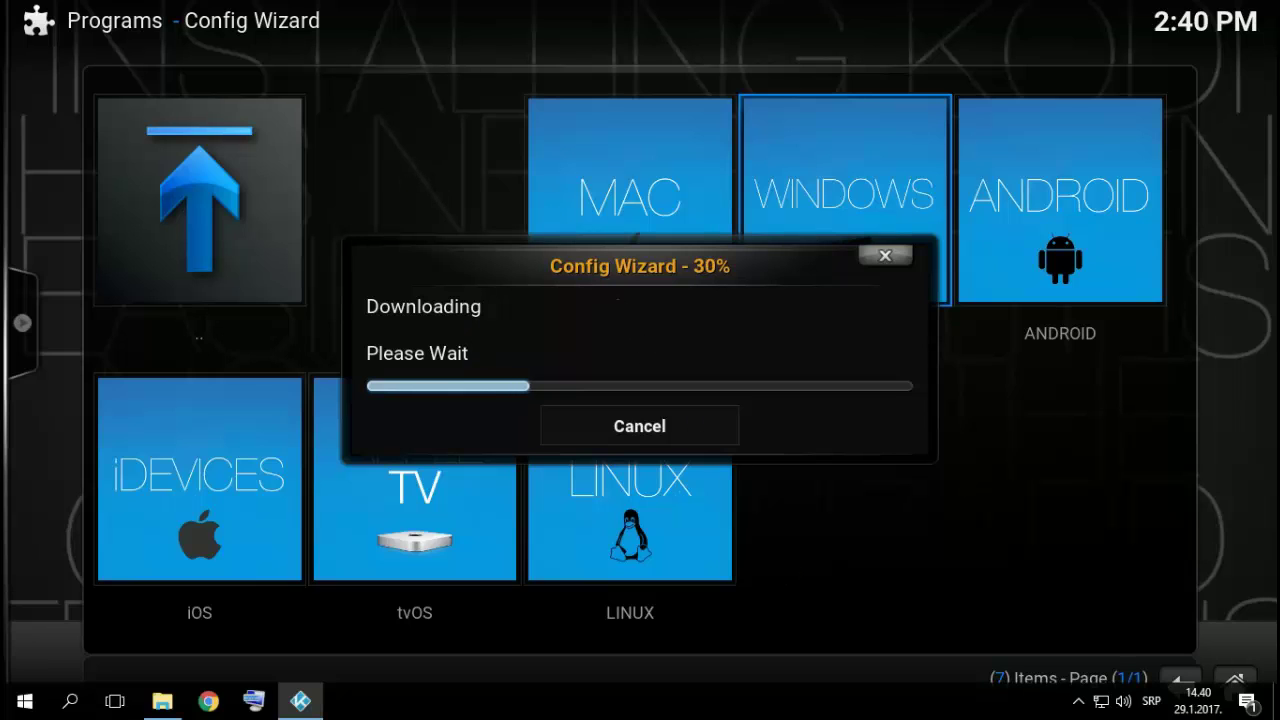
left_click(1078, 701)
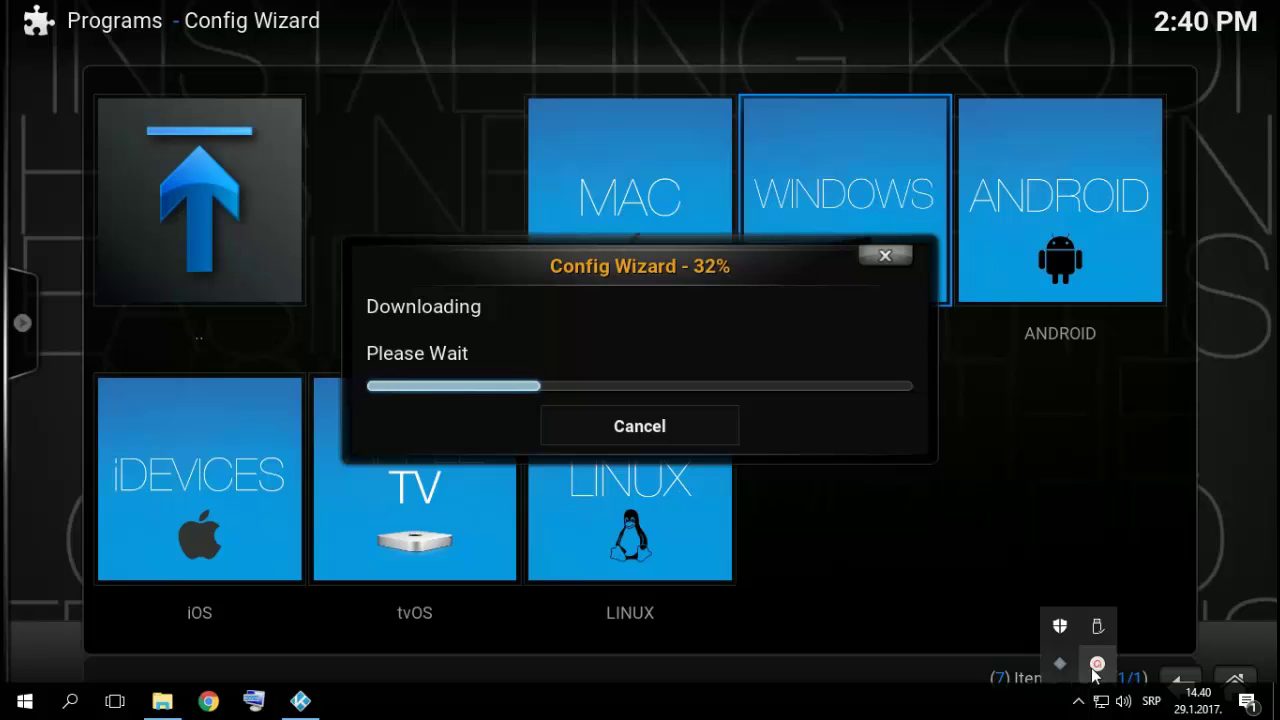
left_click(1097, 664)
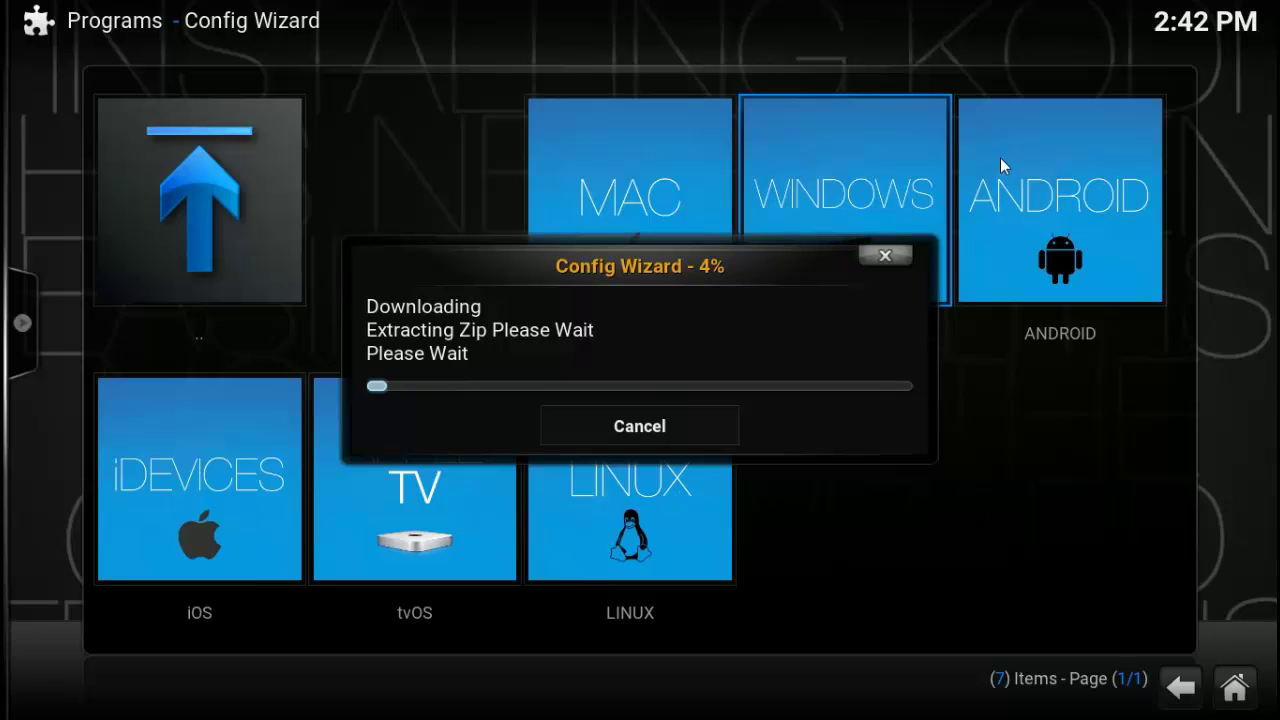
key("super")
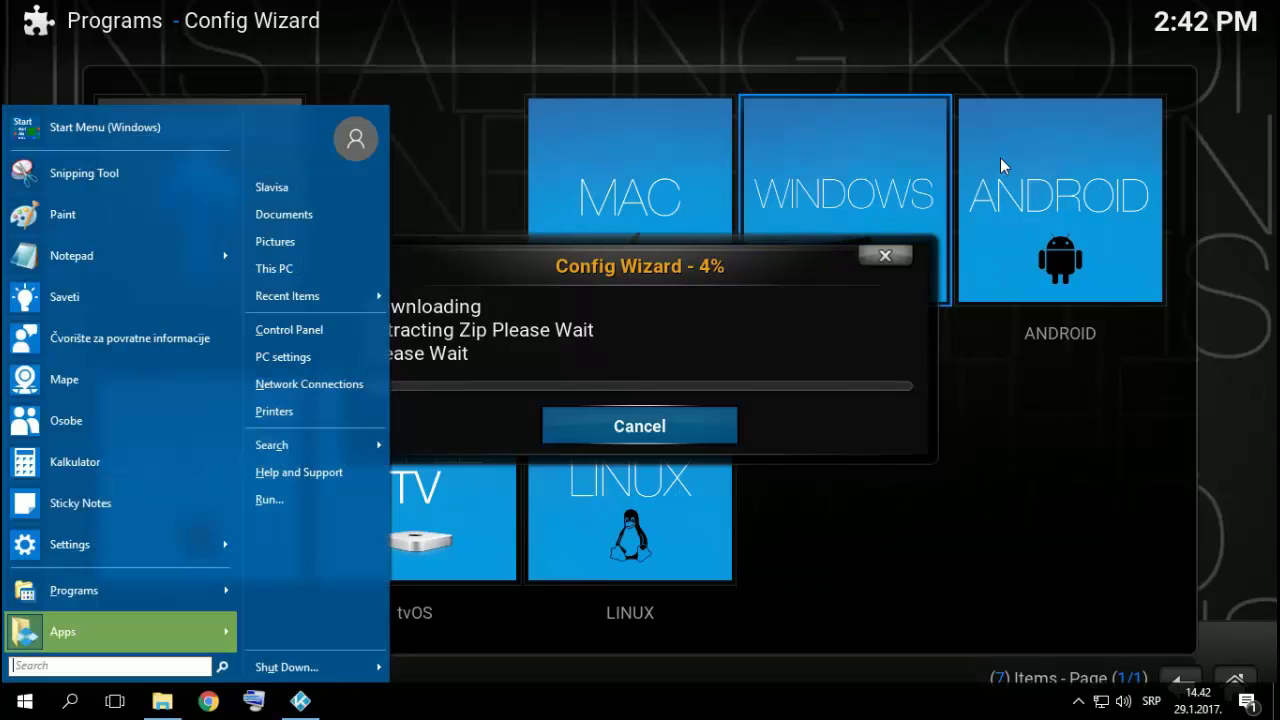
left_click(1078, 701)
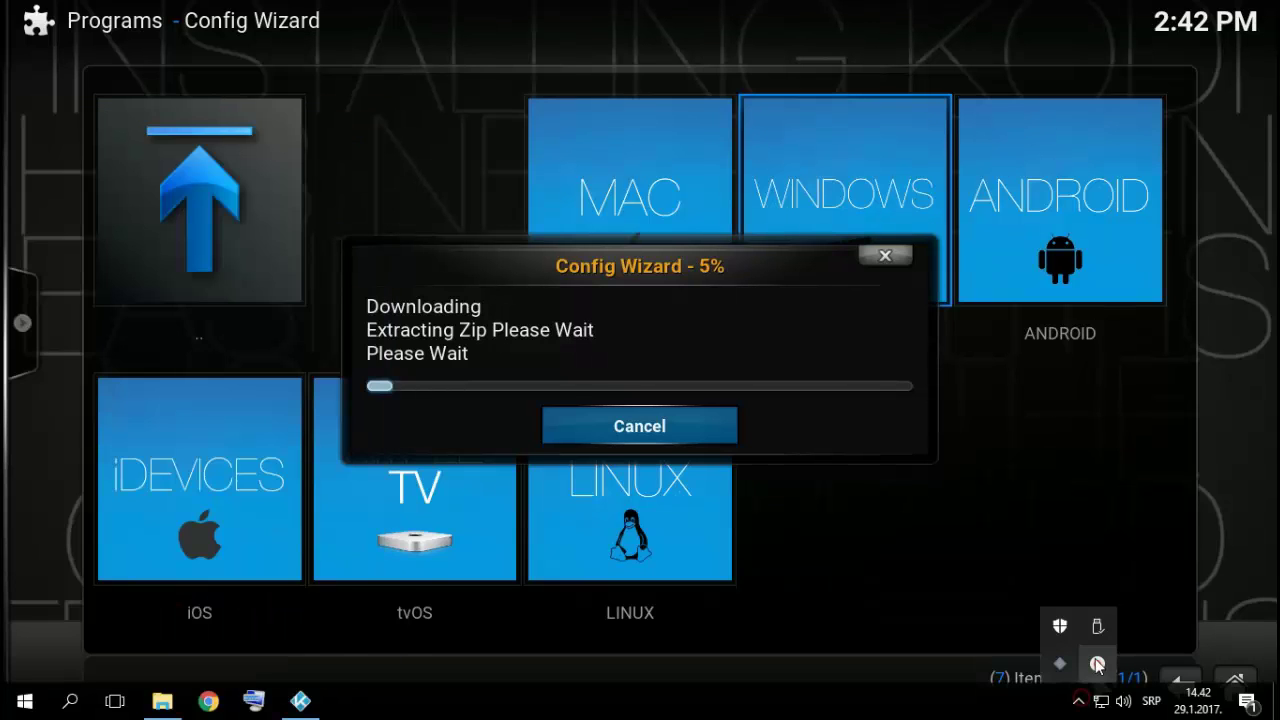
left_click(1097, 663)
left_click(1162, 655)
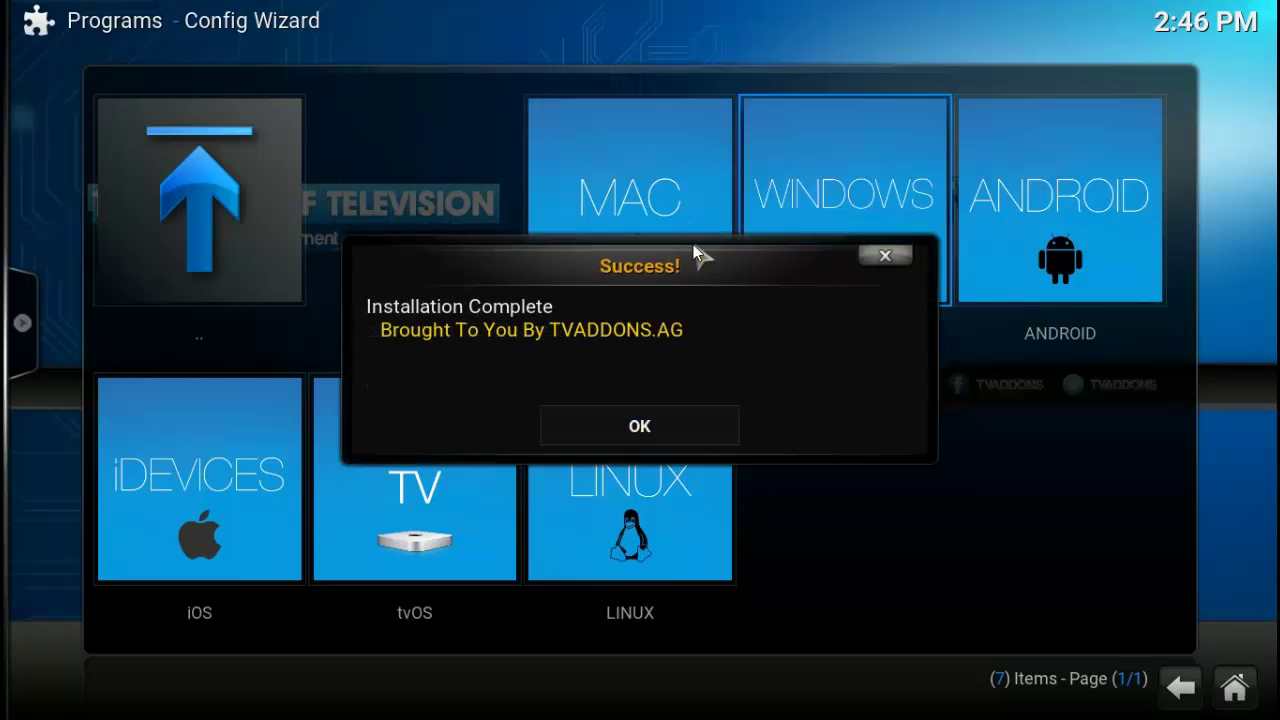
Dismiss the Config Wizard completion notice and start a new files source in the system file manager
left_click(658, 427)
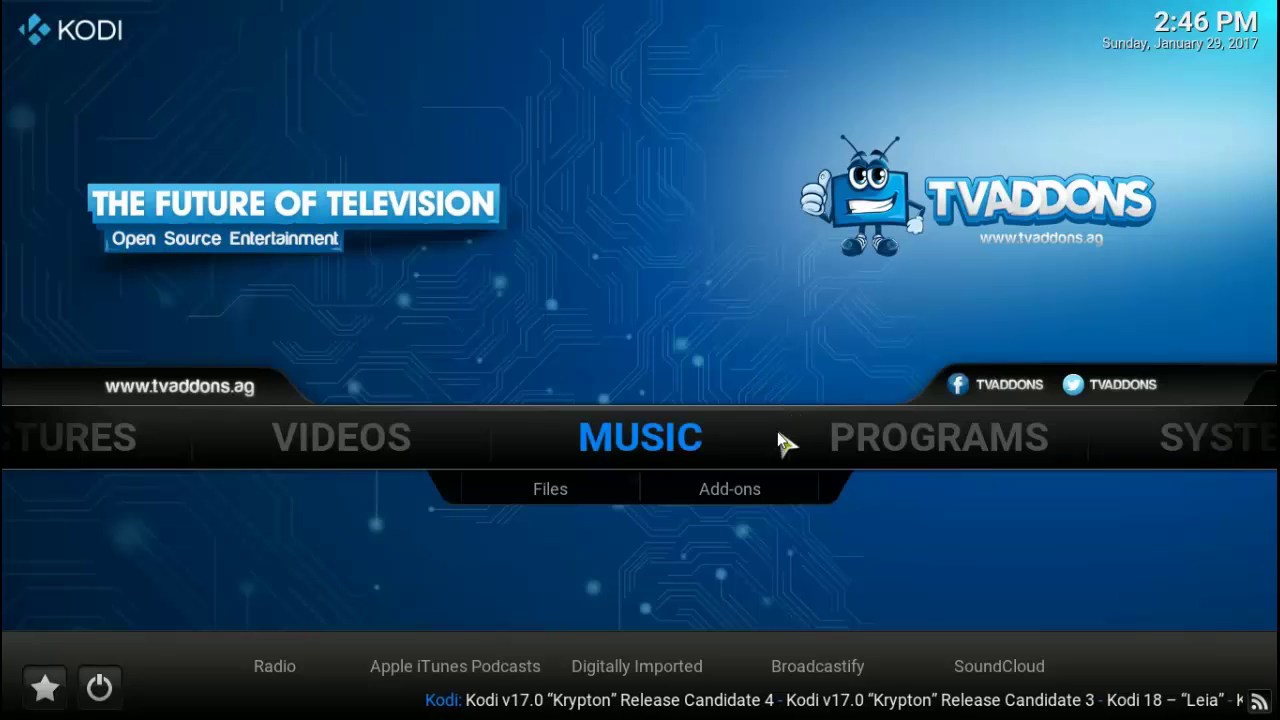
key("Right")
key("Right")
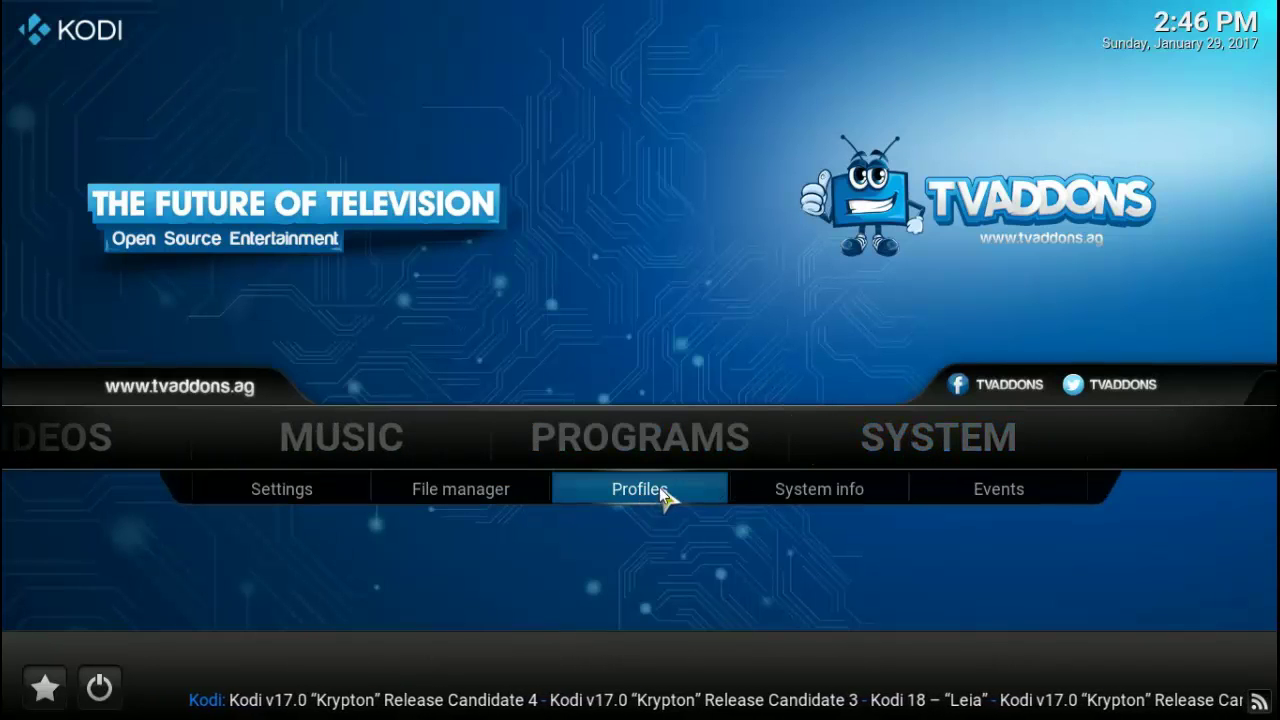
left_click(492, 490)
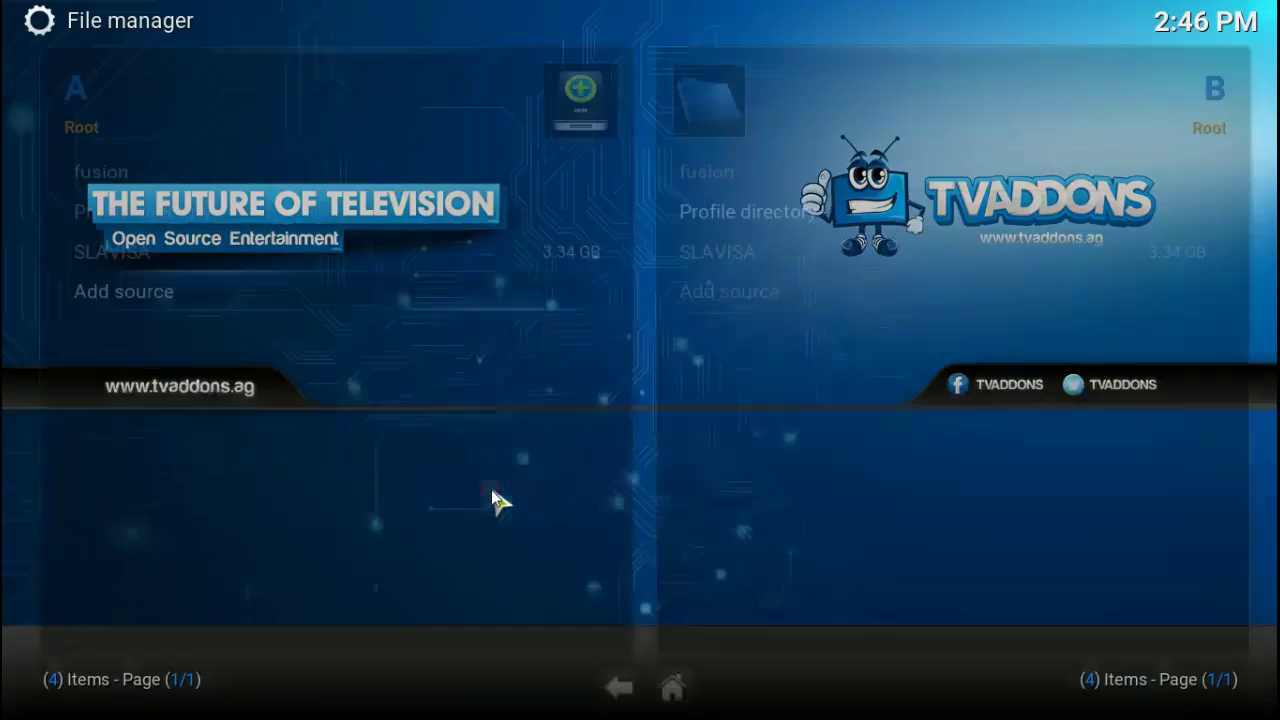
left_click(309, 293)
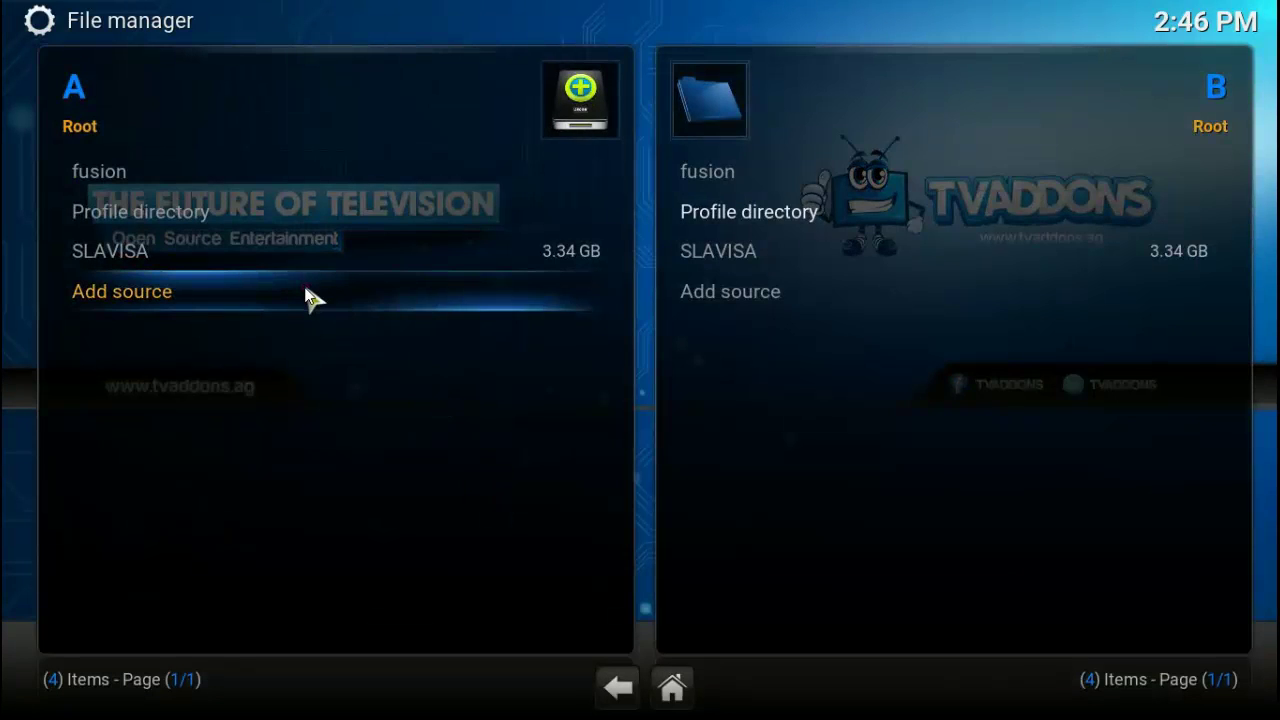
left_click(399, 228)
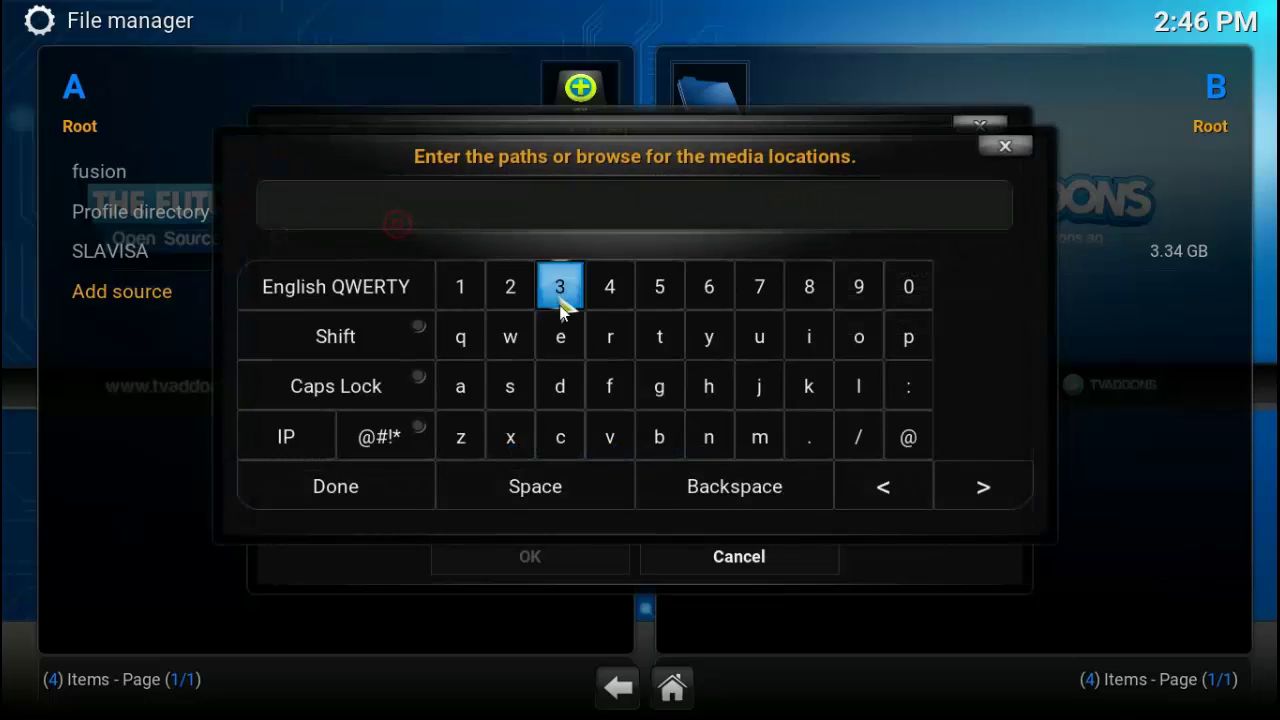
left_click(703, 390)
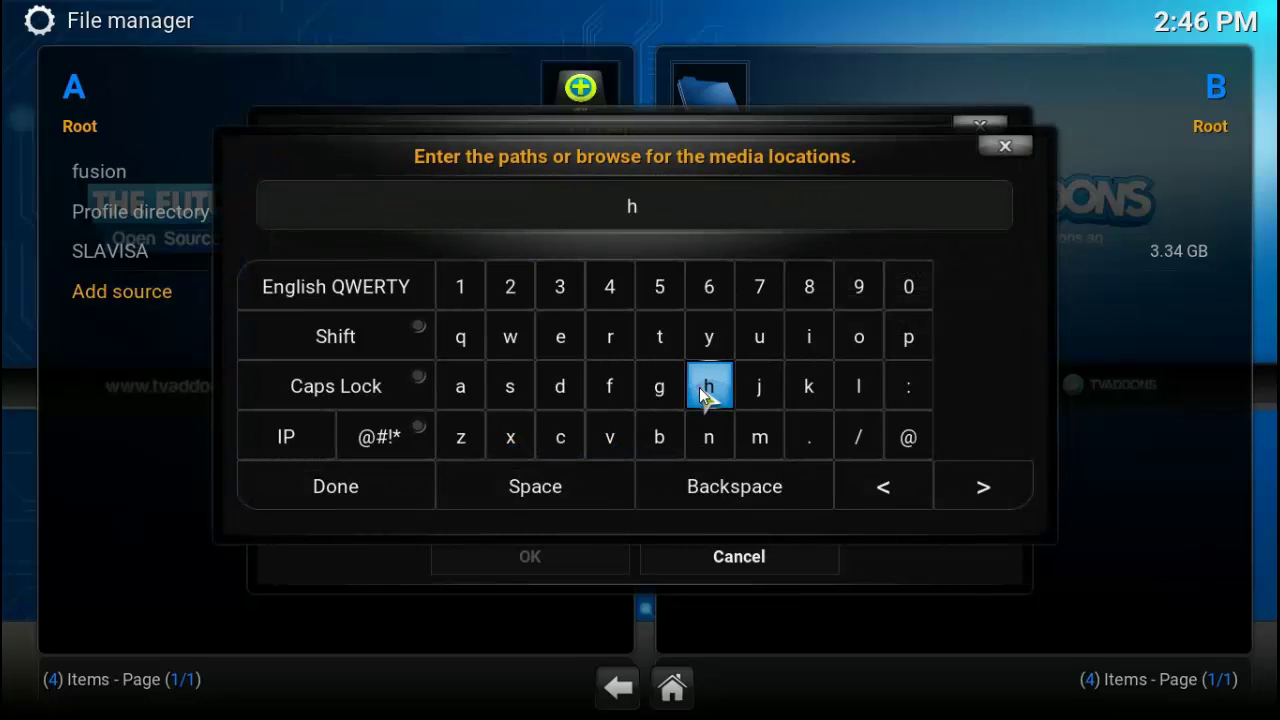
left_click(663, 345)
left_click(663, 340)
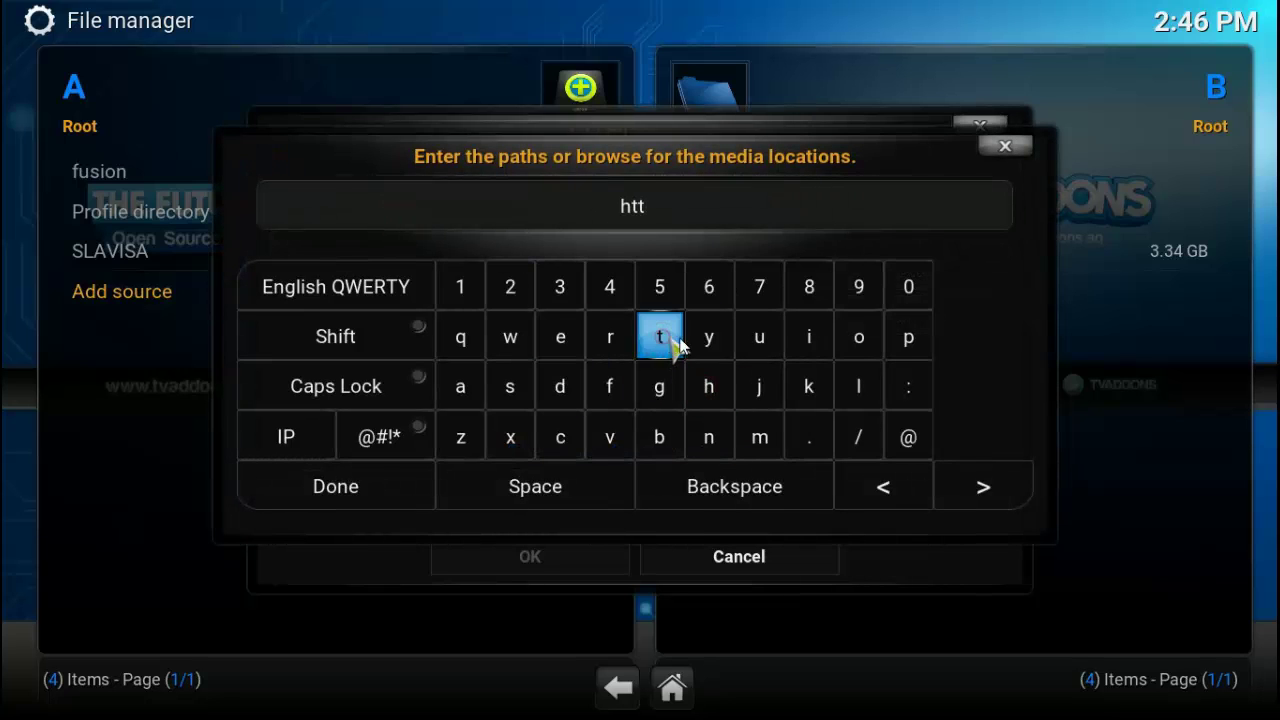
left_click(896, 341)
left_click(902, 379)
left_click(861, 432)
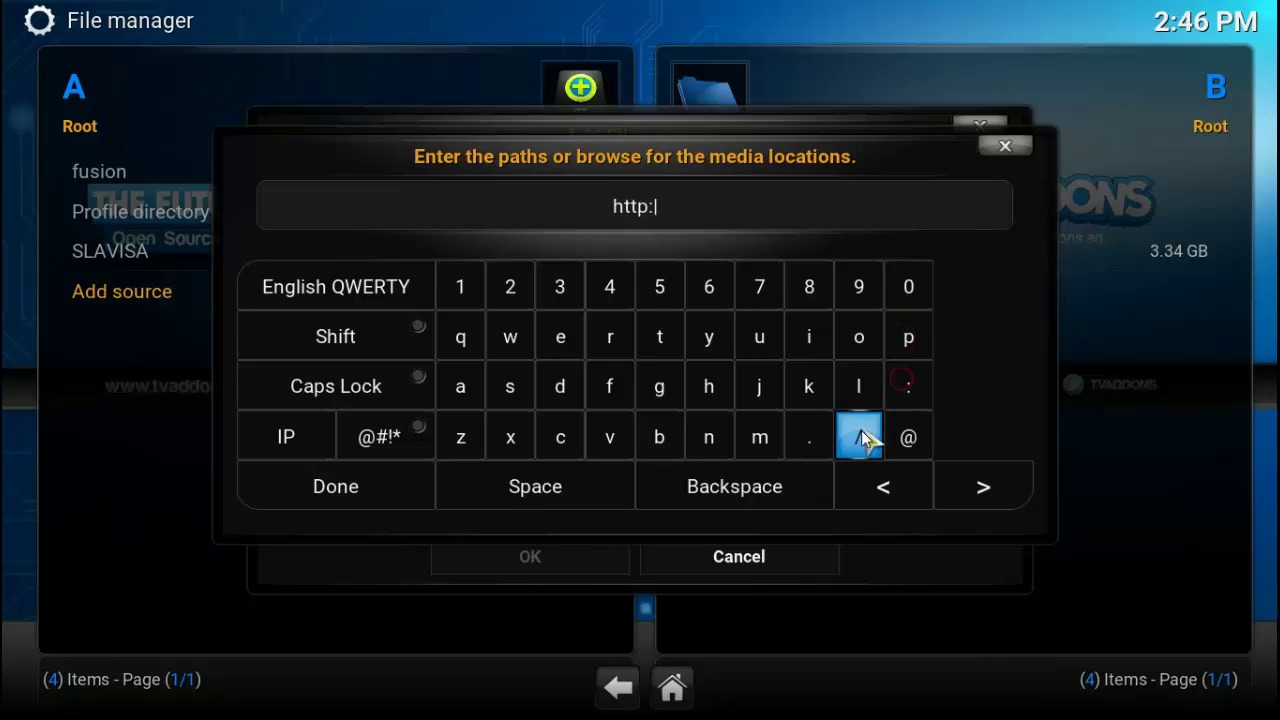
left_click(855, 439)
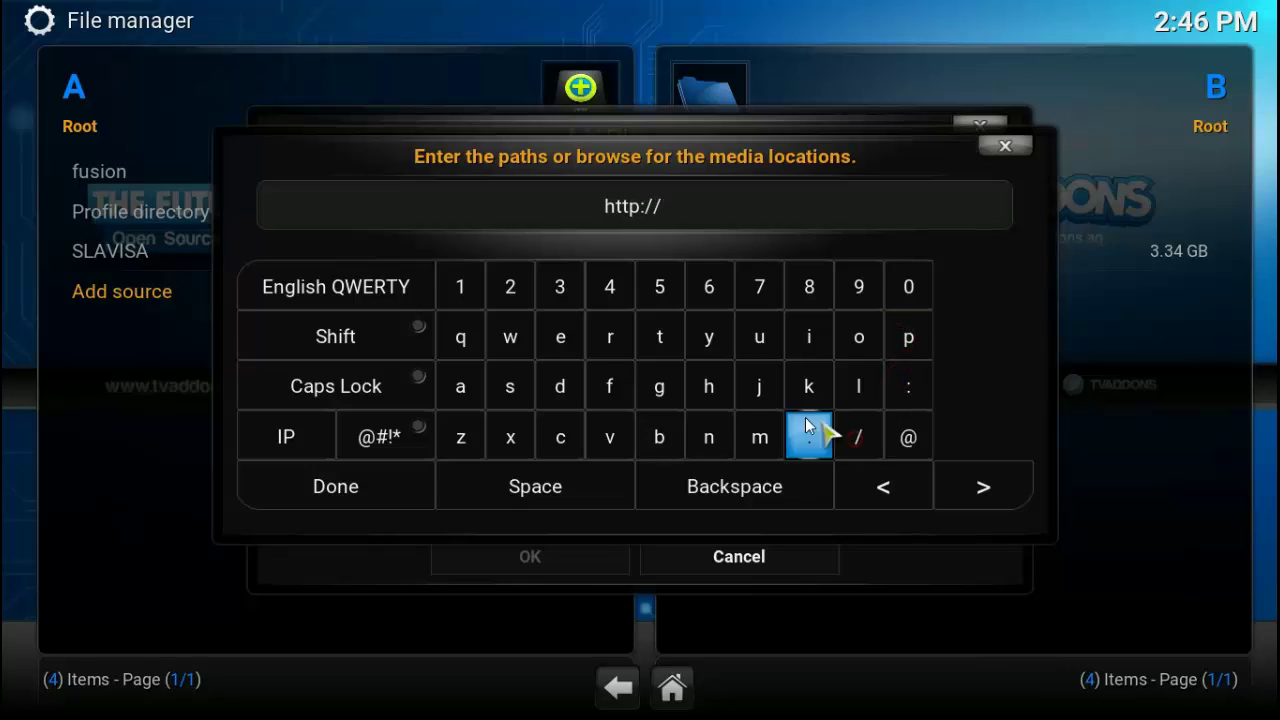
left_click(515, 386)
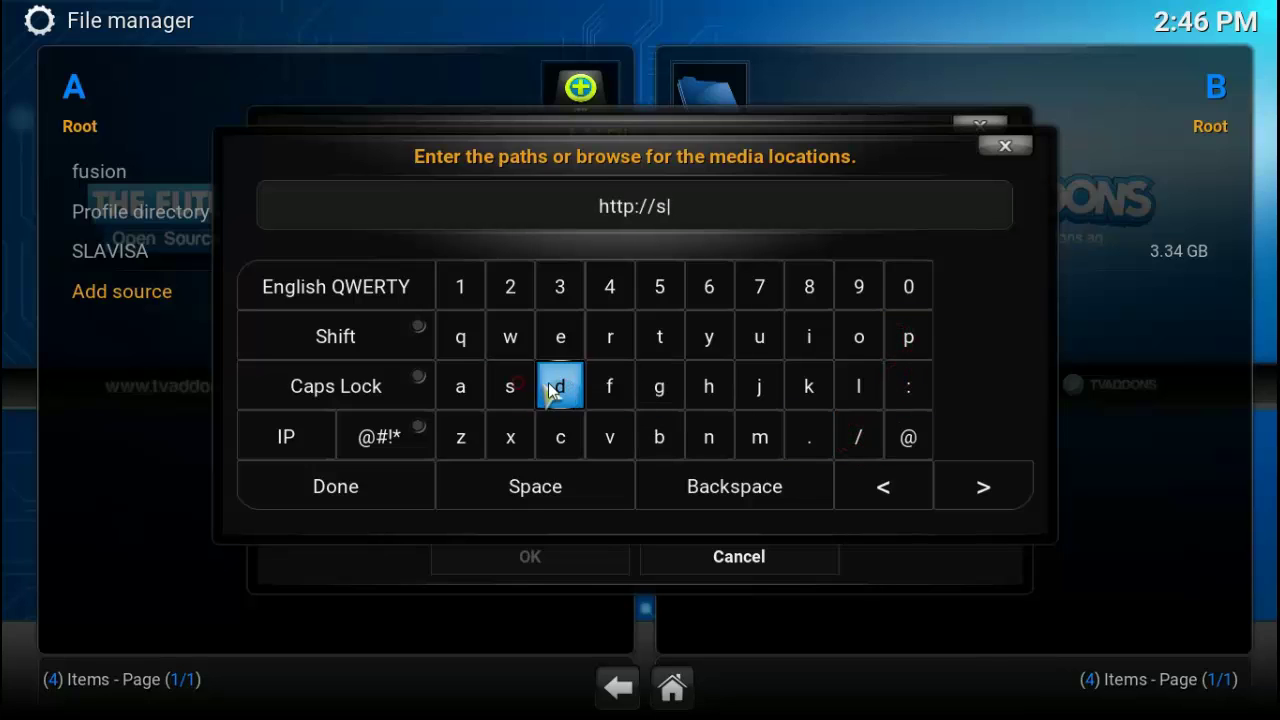
left_click(612, 340)
left_click(906, 340)
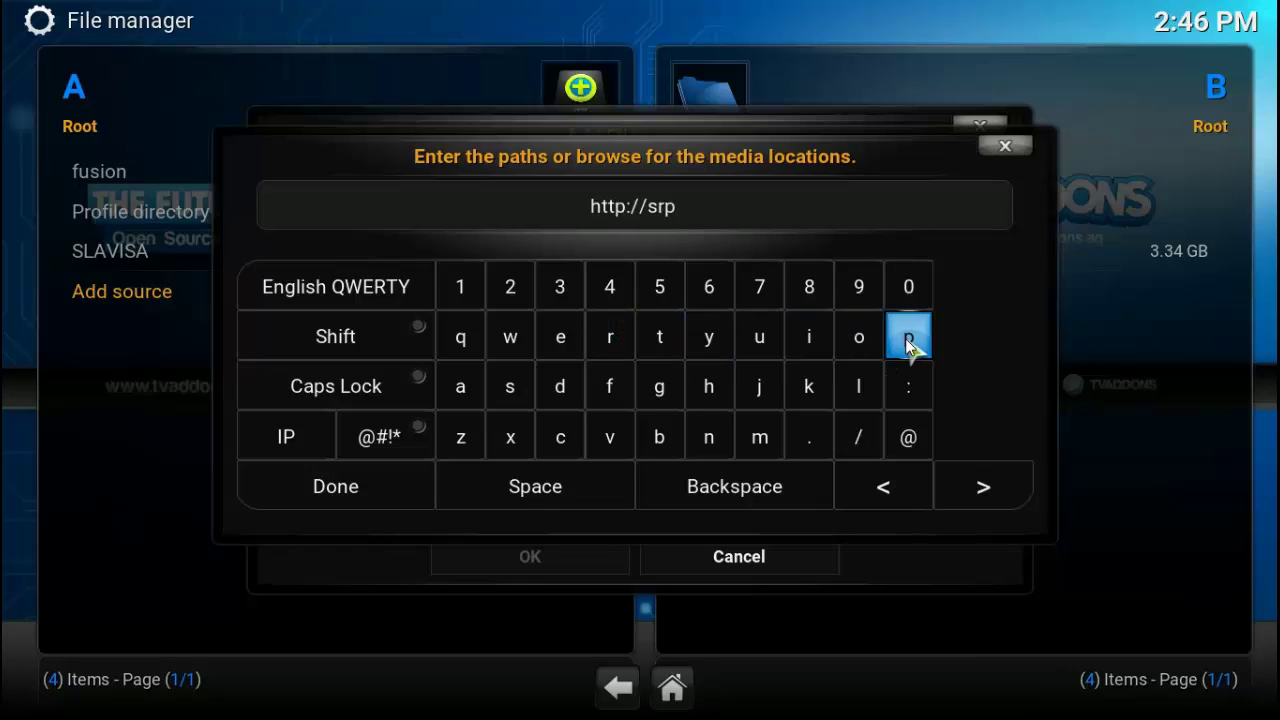
left_click(807, 440)
left_click(708, 437)
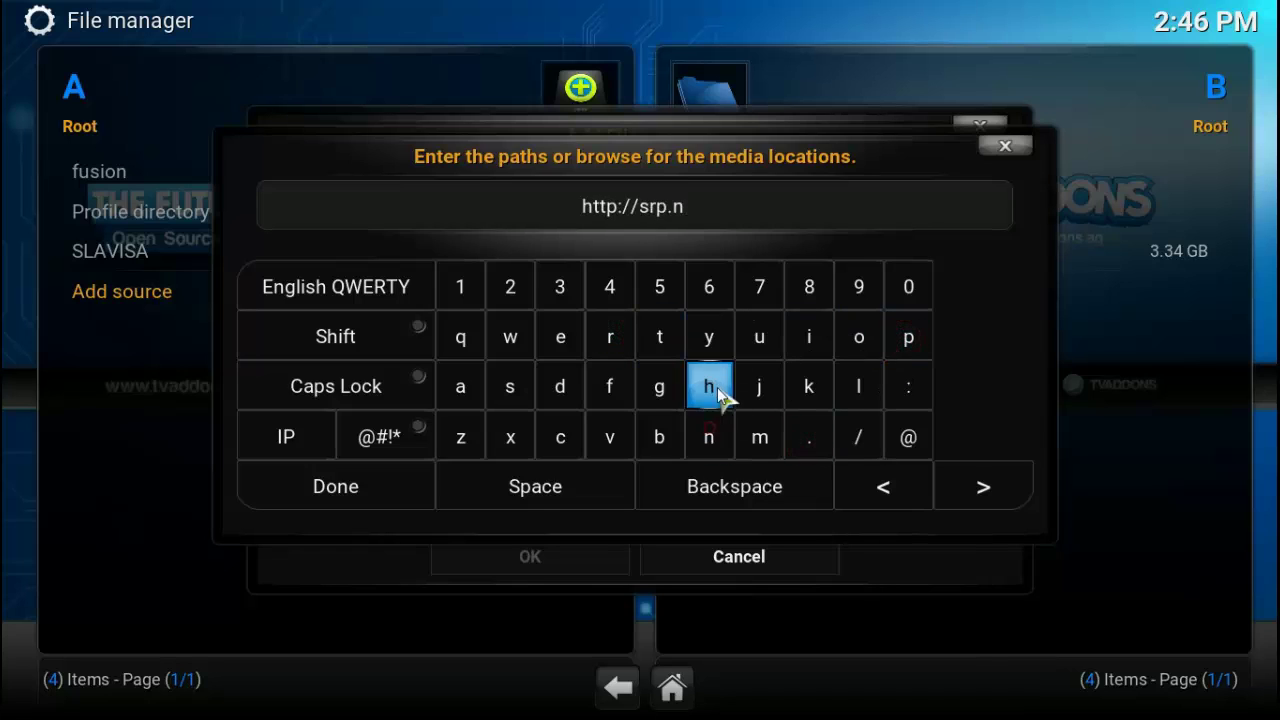
left_click(769, 336)
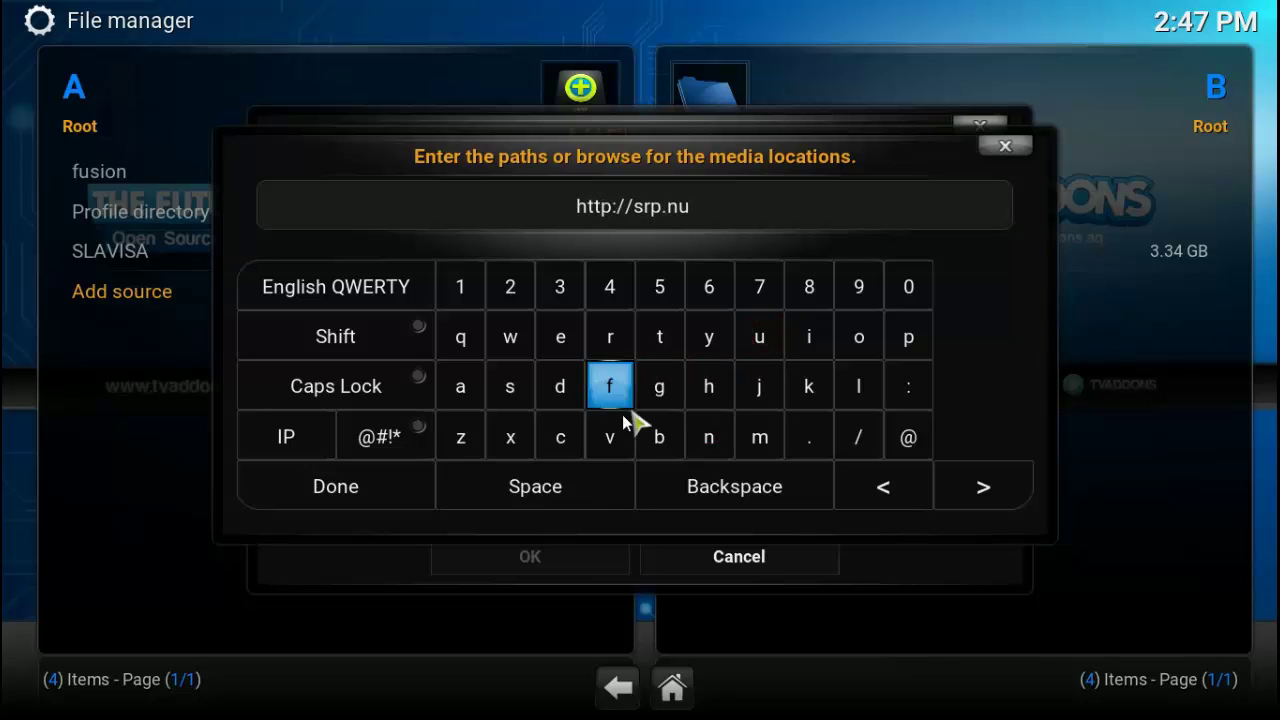
left_click(405, 480)
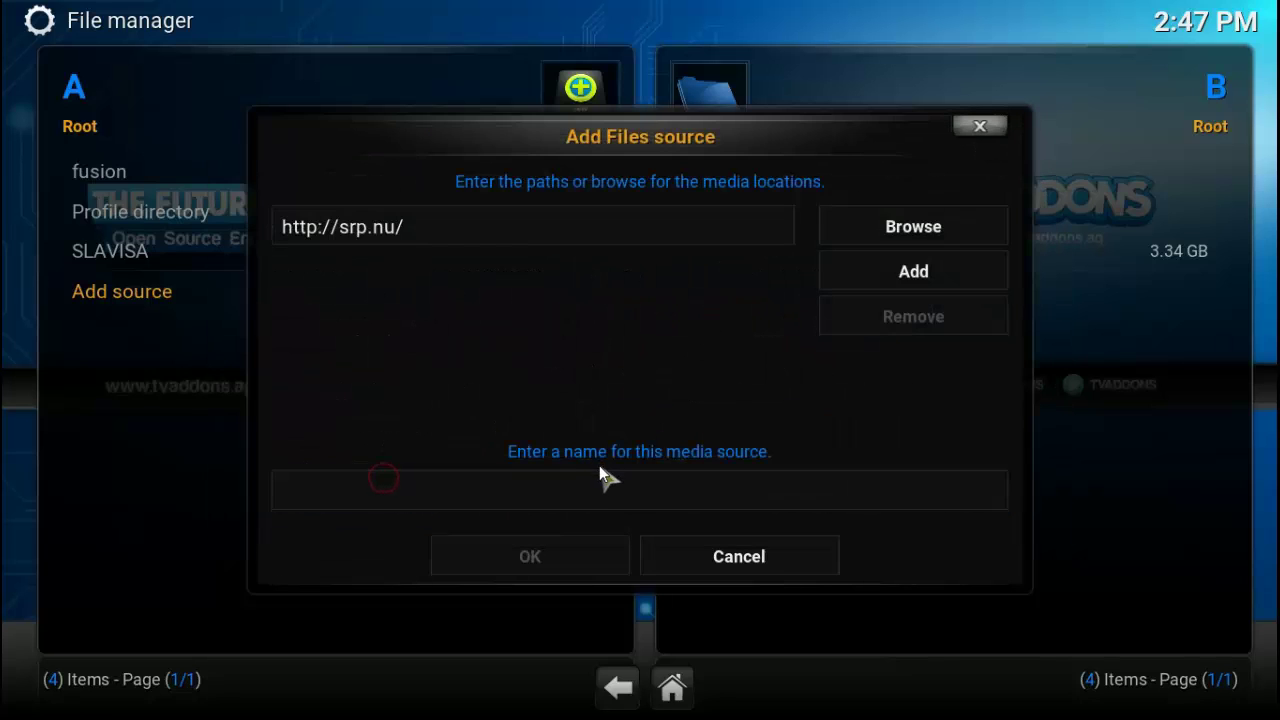
Name the new media source "super repo" and save it
left_click(600, 472)
left_click(514, 388)
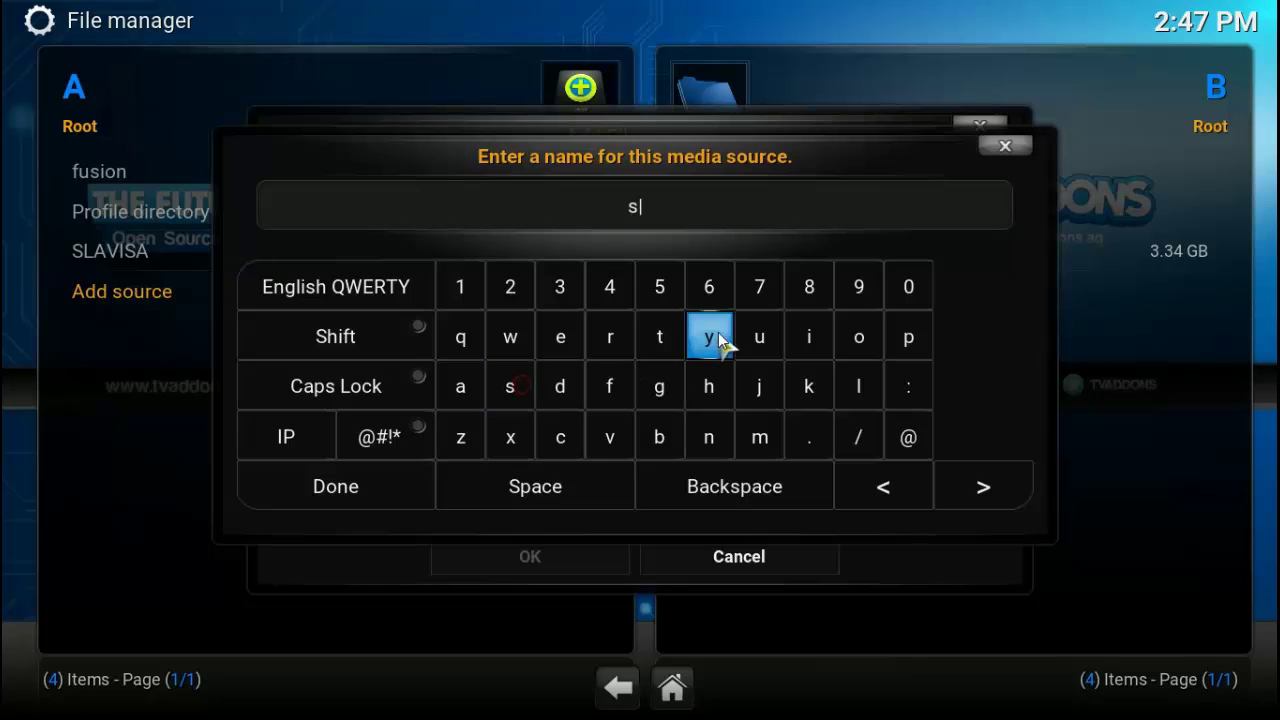
left_click(762, 336)
left_click(906, 337)
left_click(565, 338)
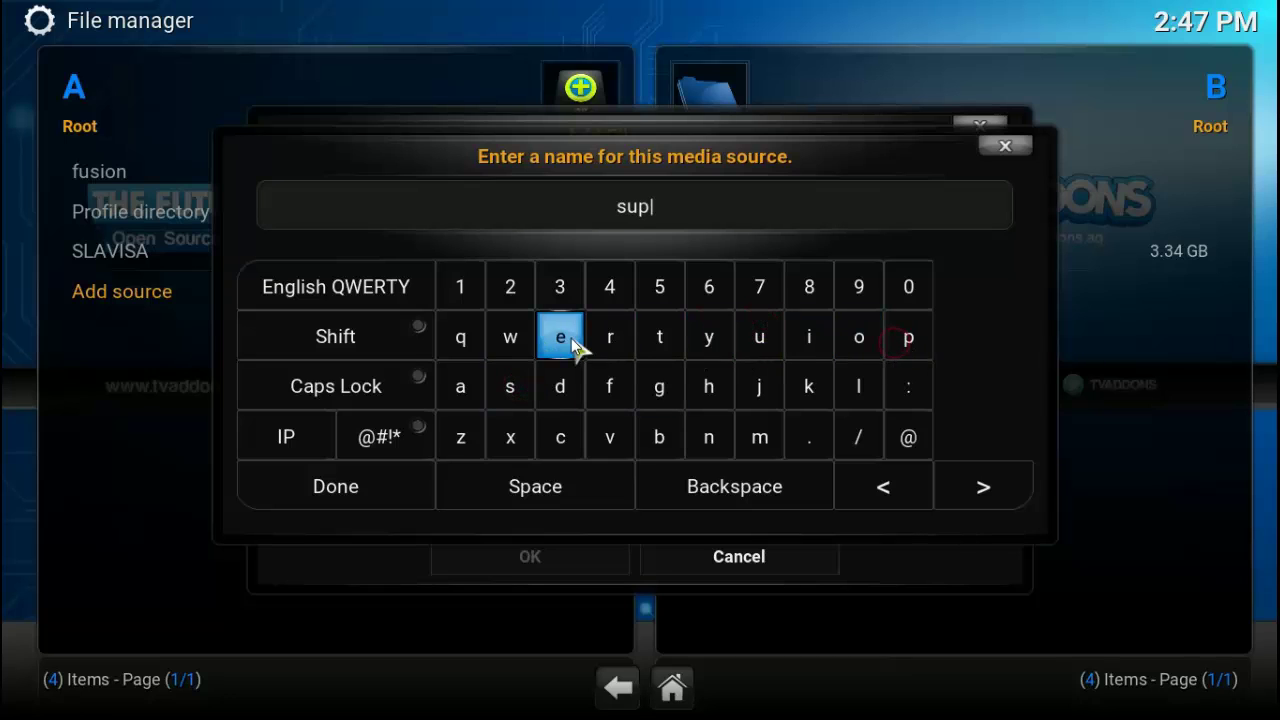
left_click(609, 340)
left_click(530, 490)
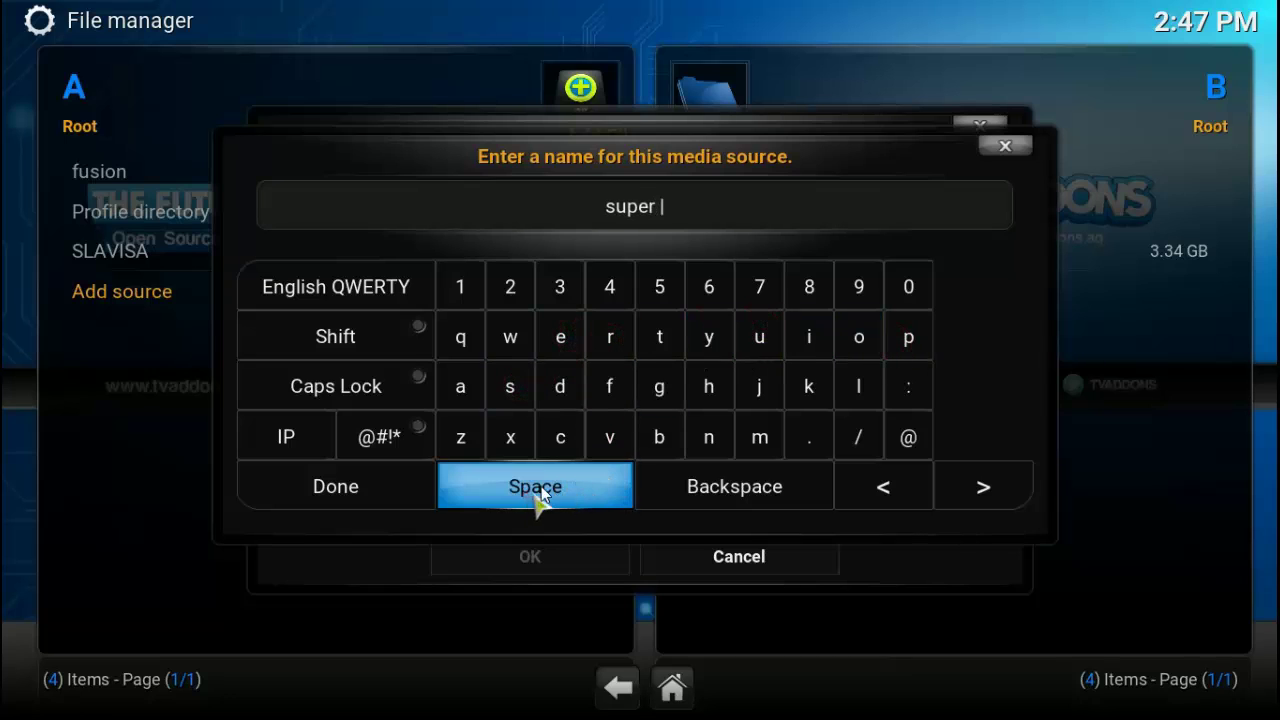
left_click(610, 340)
left_click(563, 340)
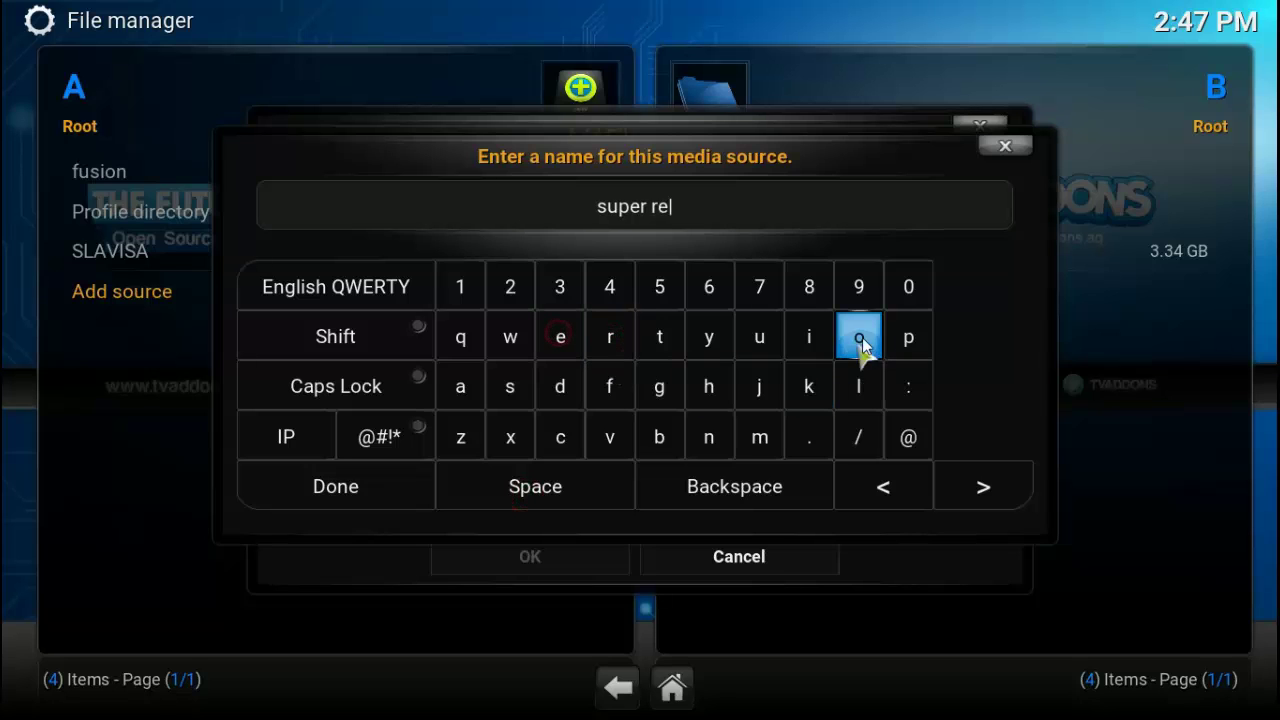
left_click(909, 337)
left_click(860, 340)
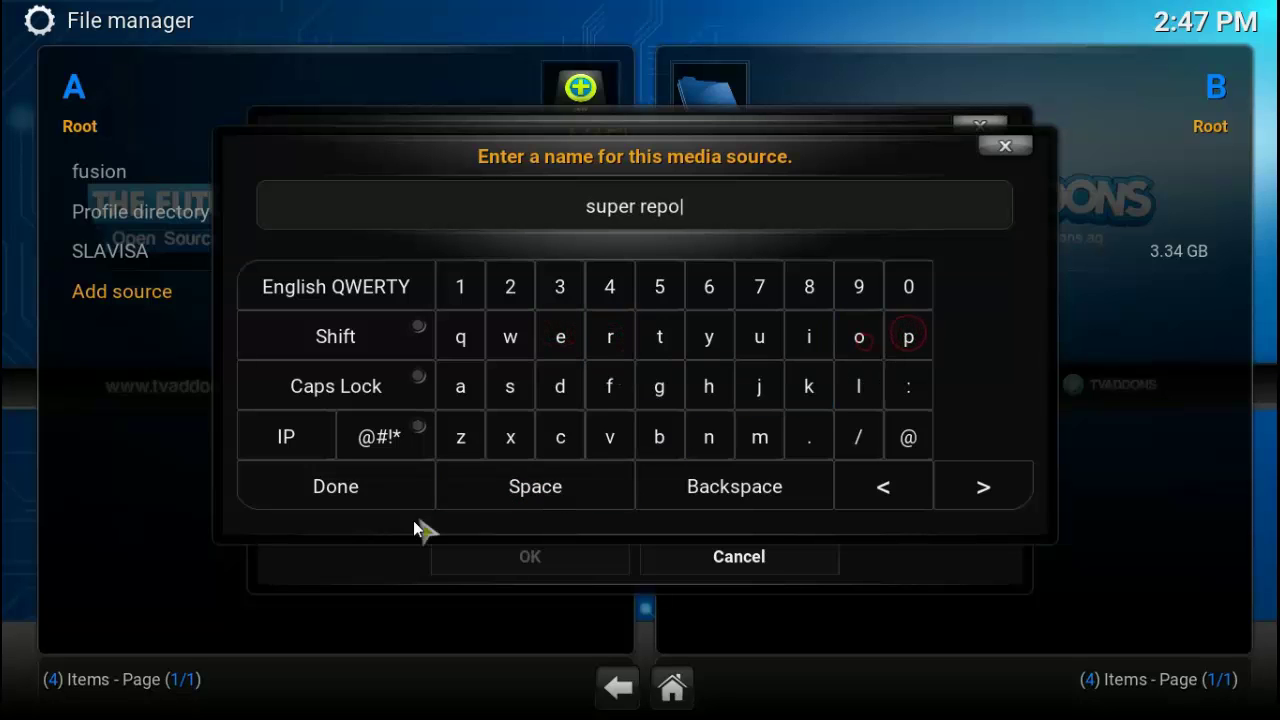
left_click(353, 497)
left_click(521, 569)
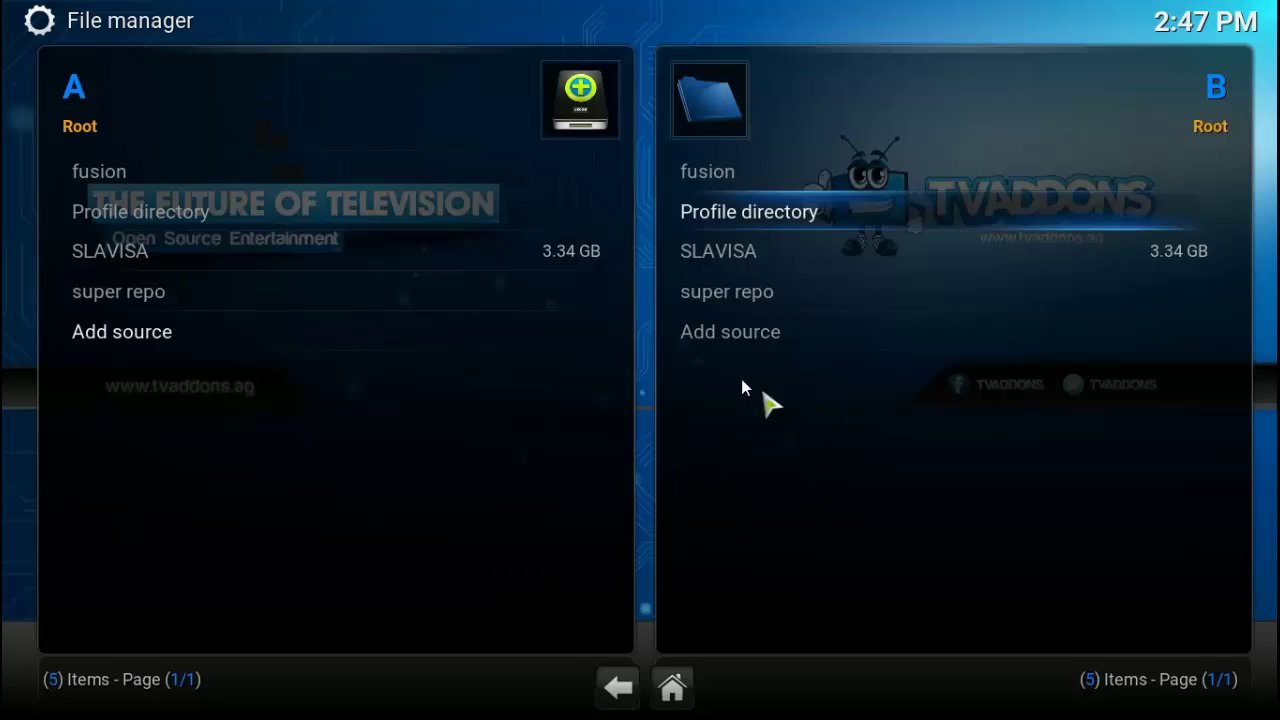
From the add-on settings, install superrepo.kodi.jarvis.all-0.7.04.zip from the jarvis/all folder of the super repo source
left_click(672, 687)
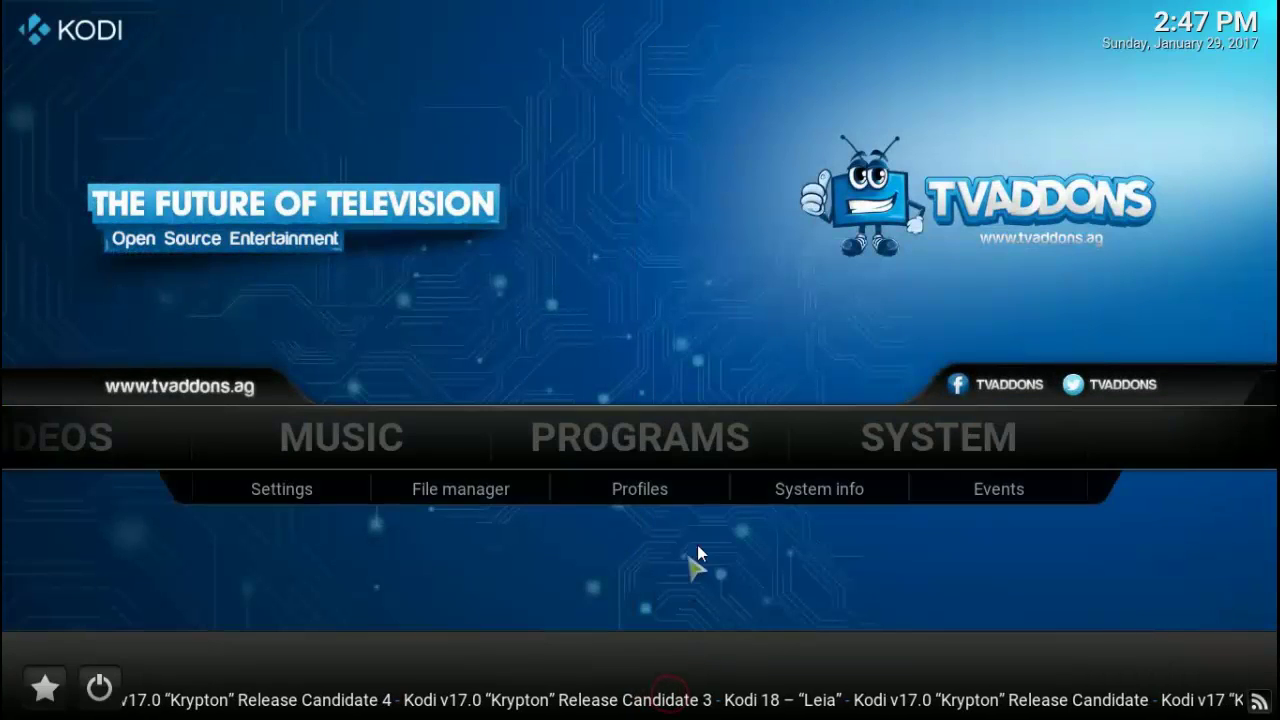
left_click(891, 457)
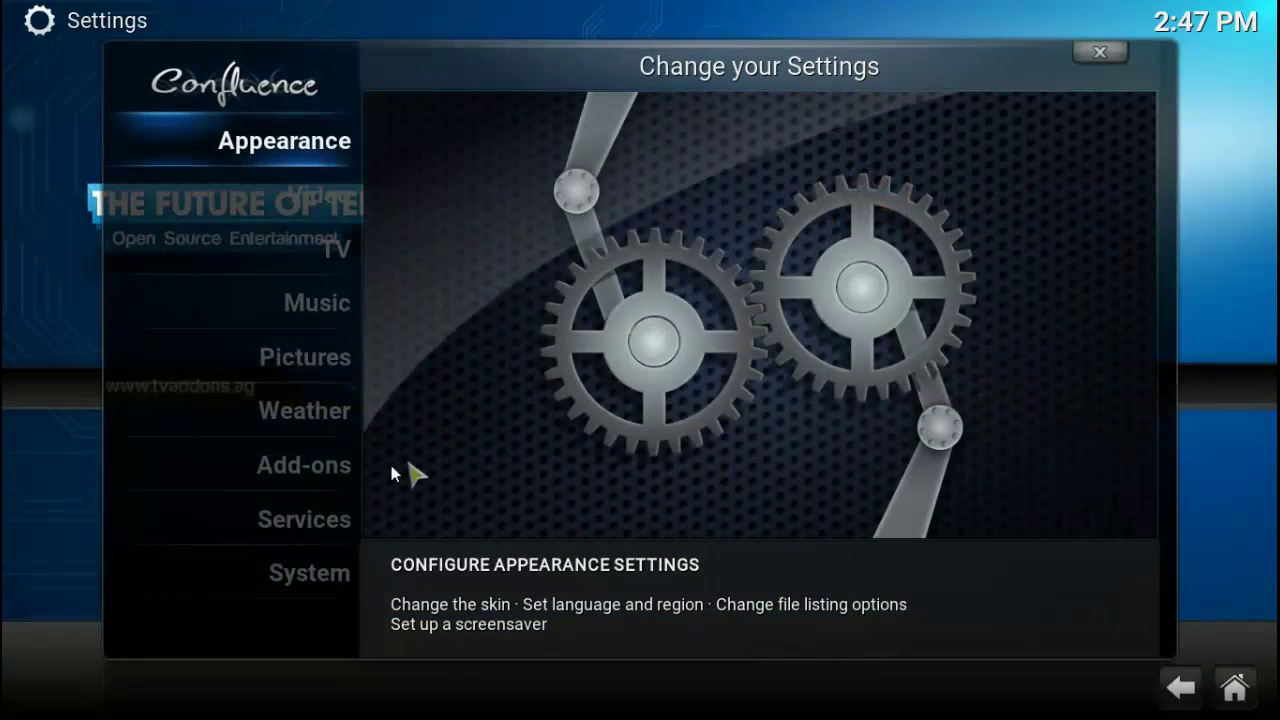
left_click(334, 472)
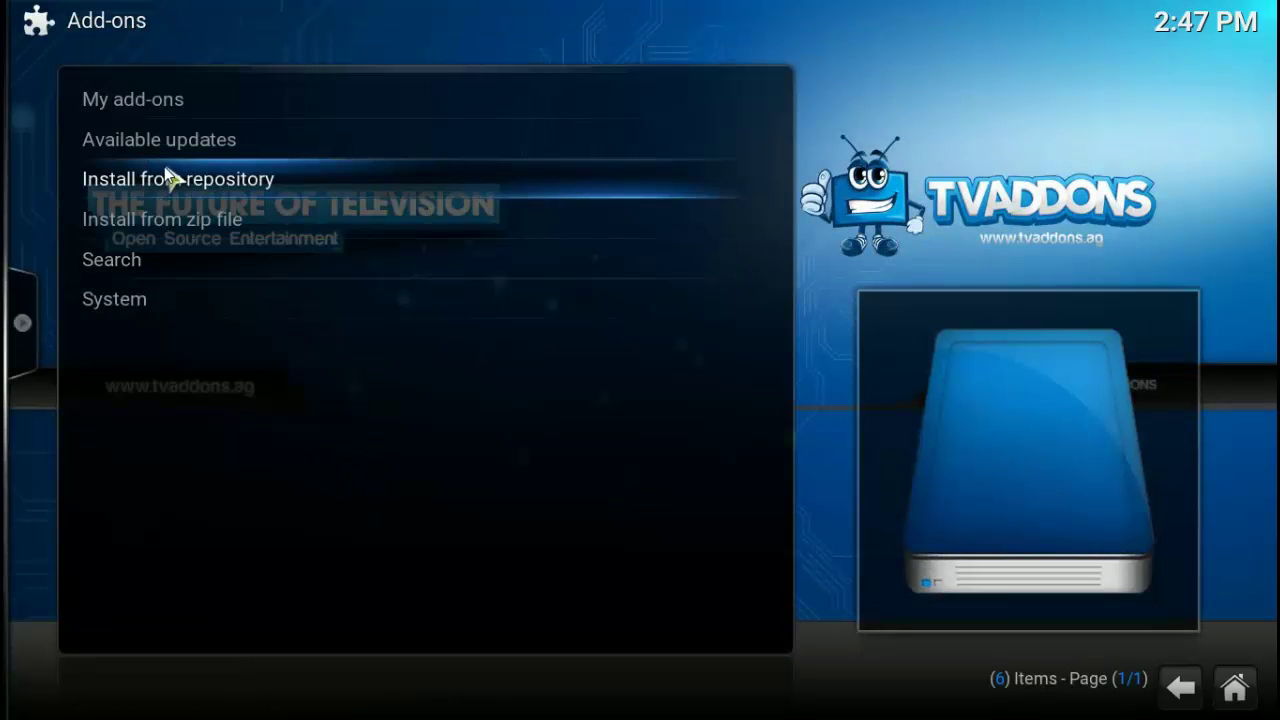
left_click(177, 219)
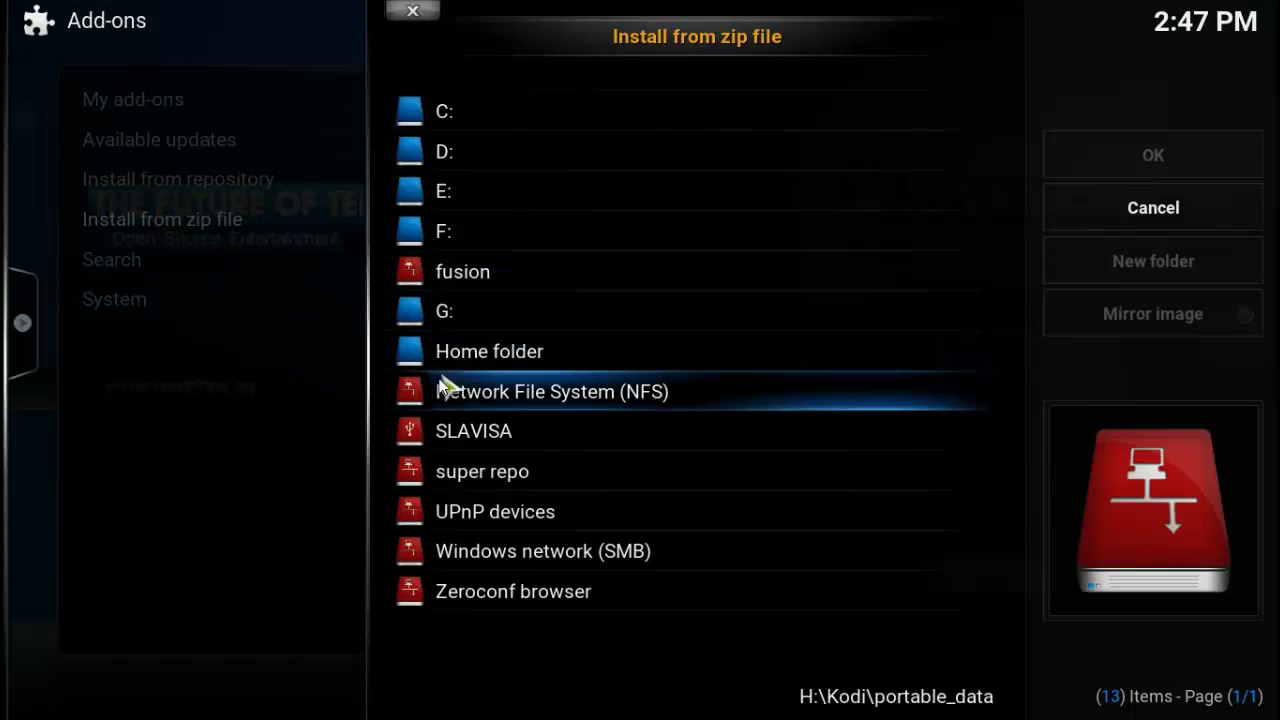
left_click(447, 470)
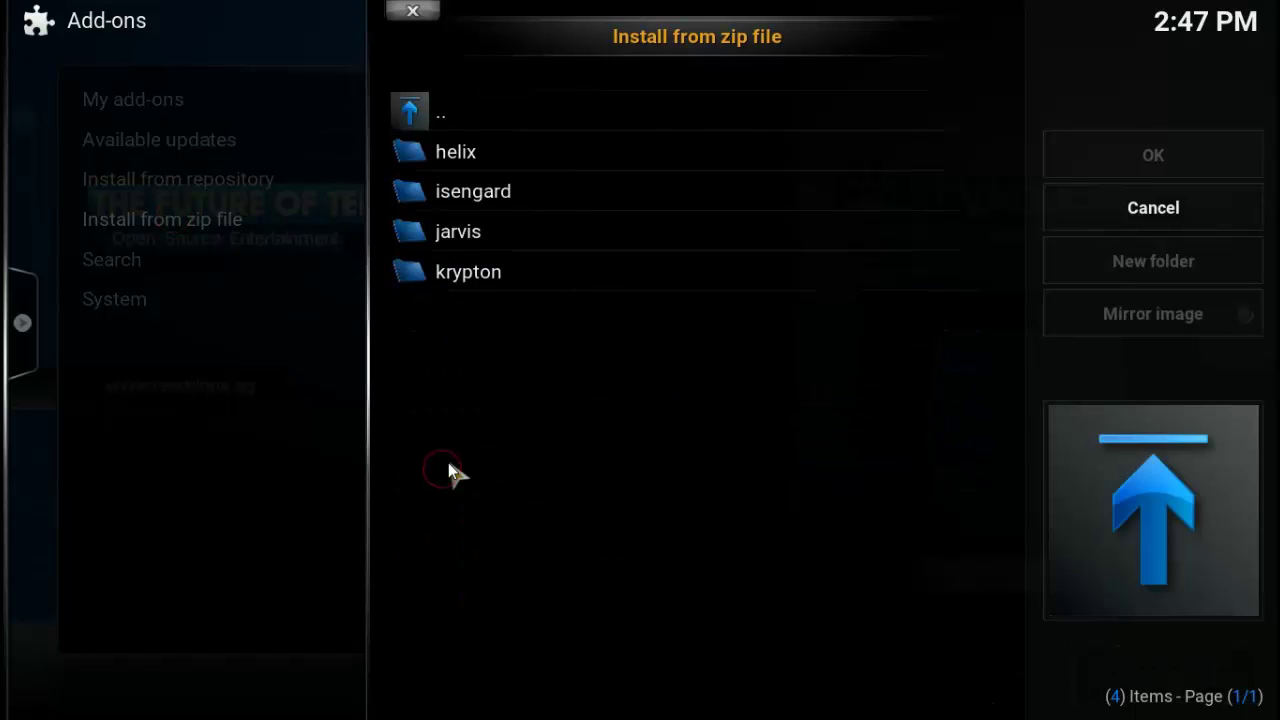
left_click(458, 234)
left_click(458, 156)
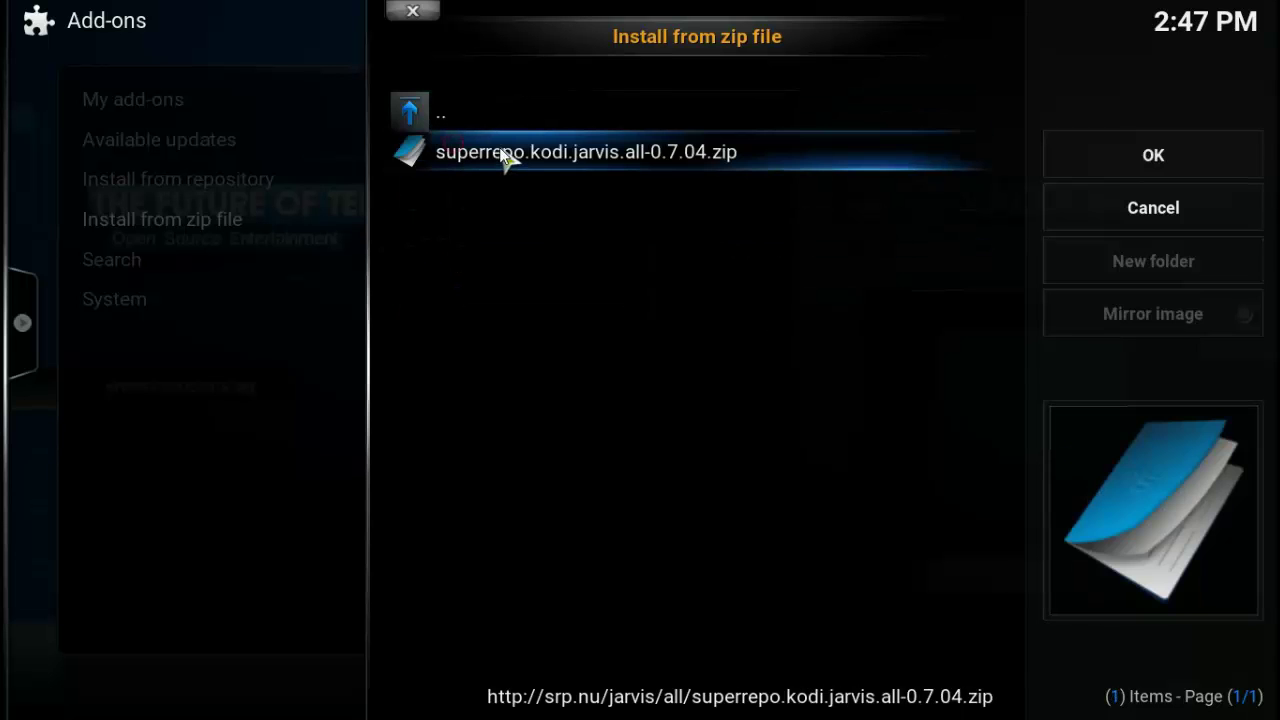
left_click(510, 152)
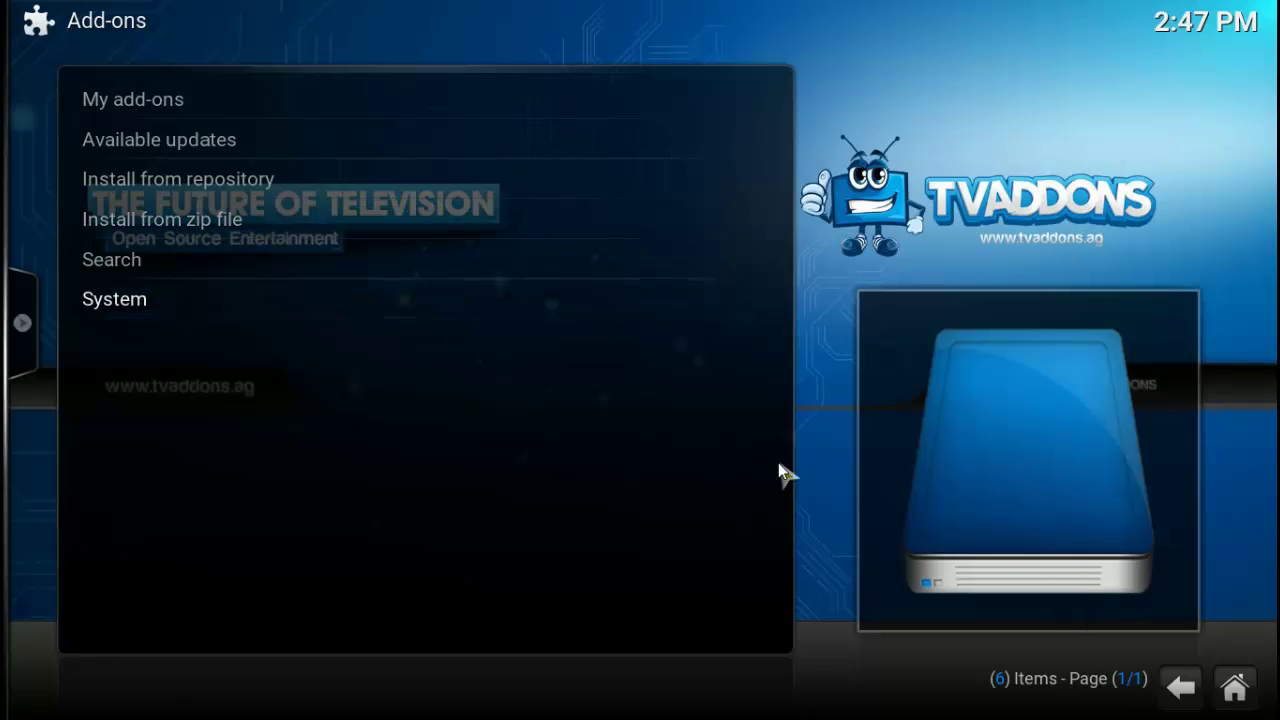
Return to the home screen, look through its main menu and reopen the add-on settings
left_click(1180, 686)
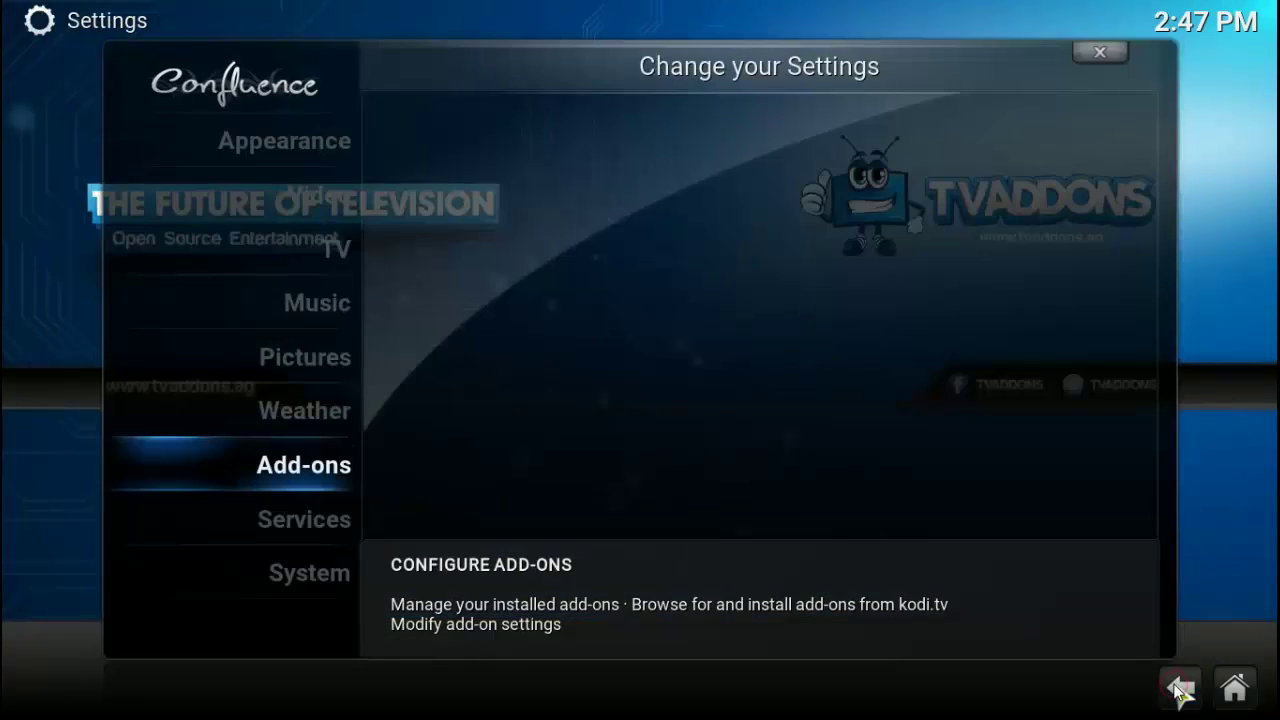
left_click(1178, 690)
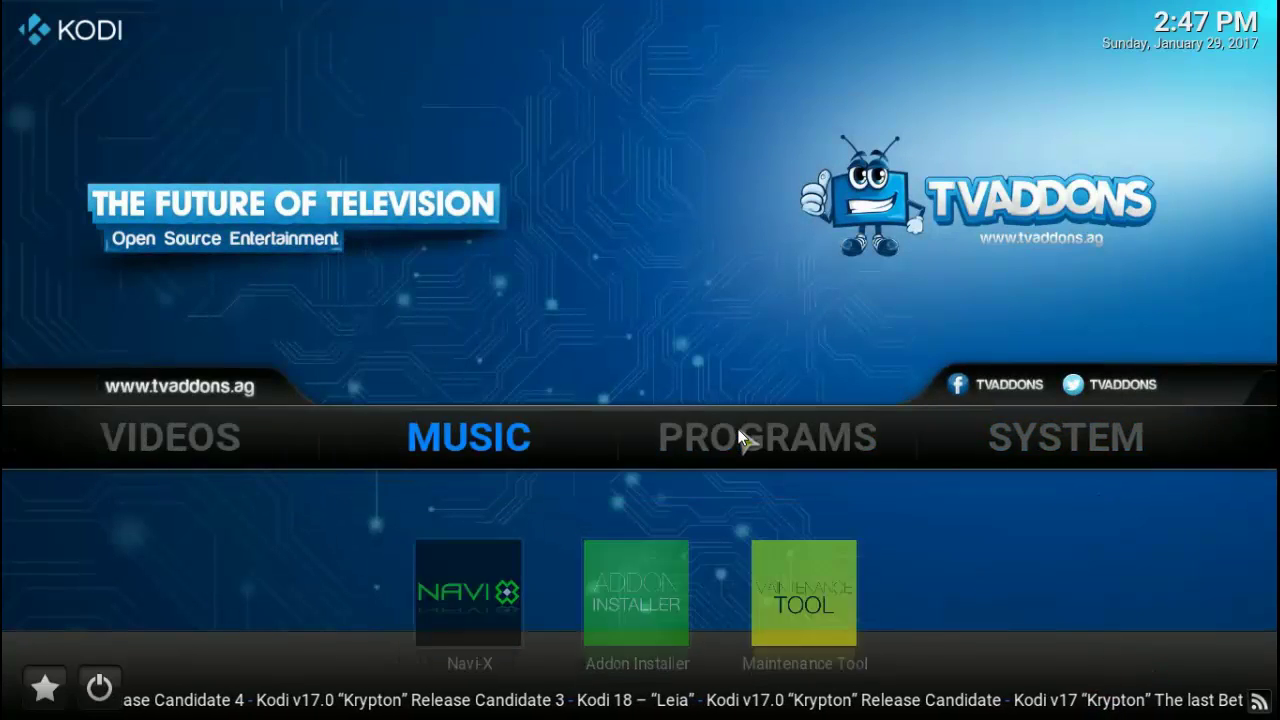
scroll(740, 442, "up", 1)
scroll(737, 443, "up", 1)
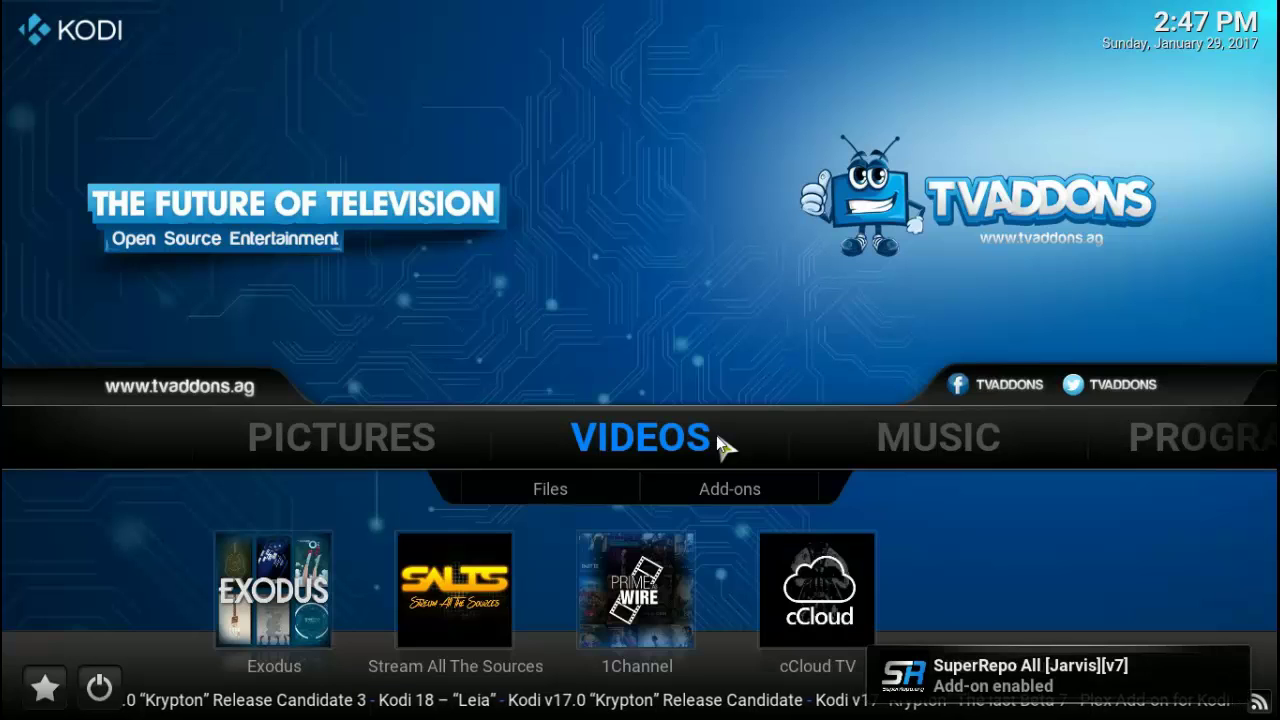
scroll(716, 437, "down", 1)
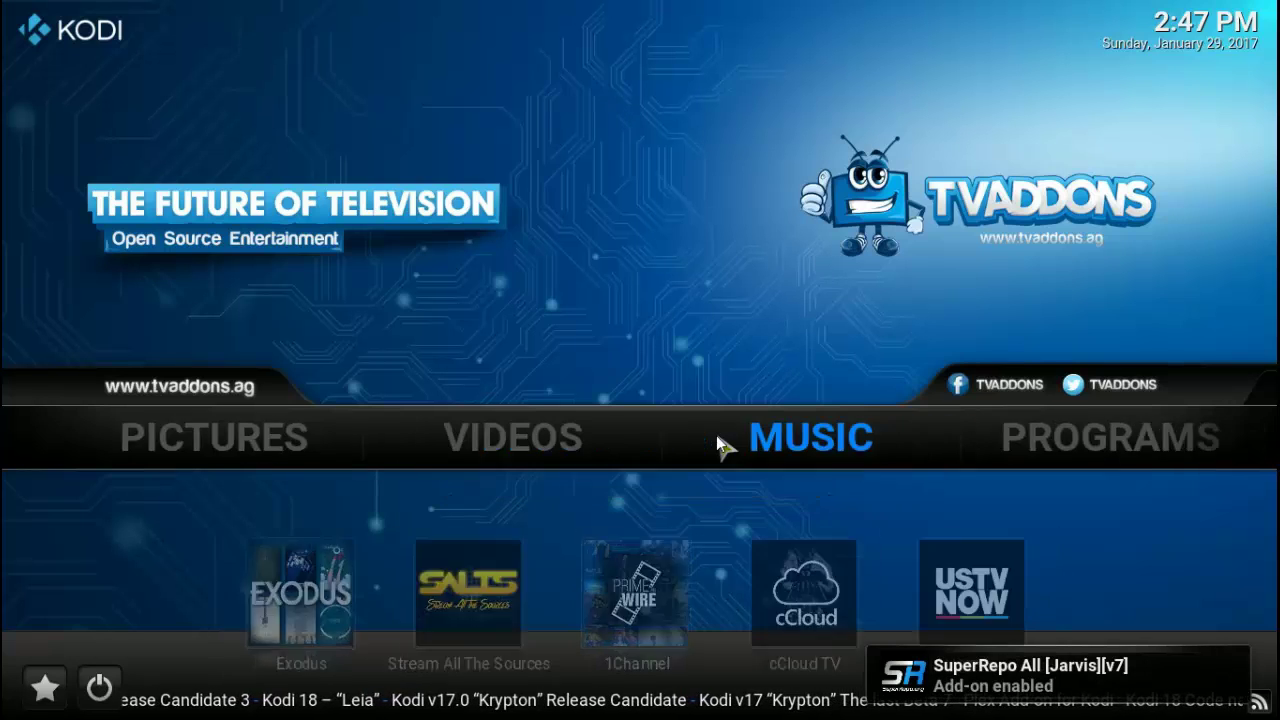
scroll(716, 437, "down", 1)
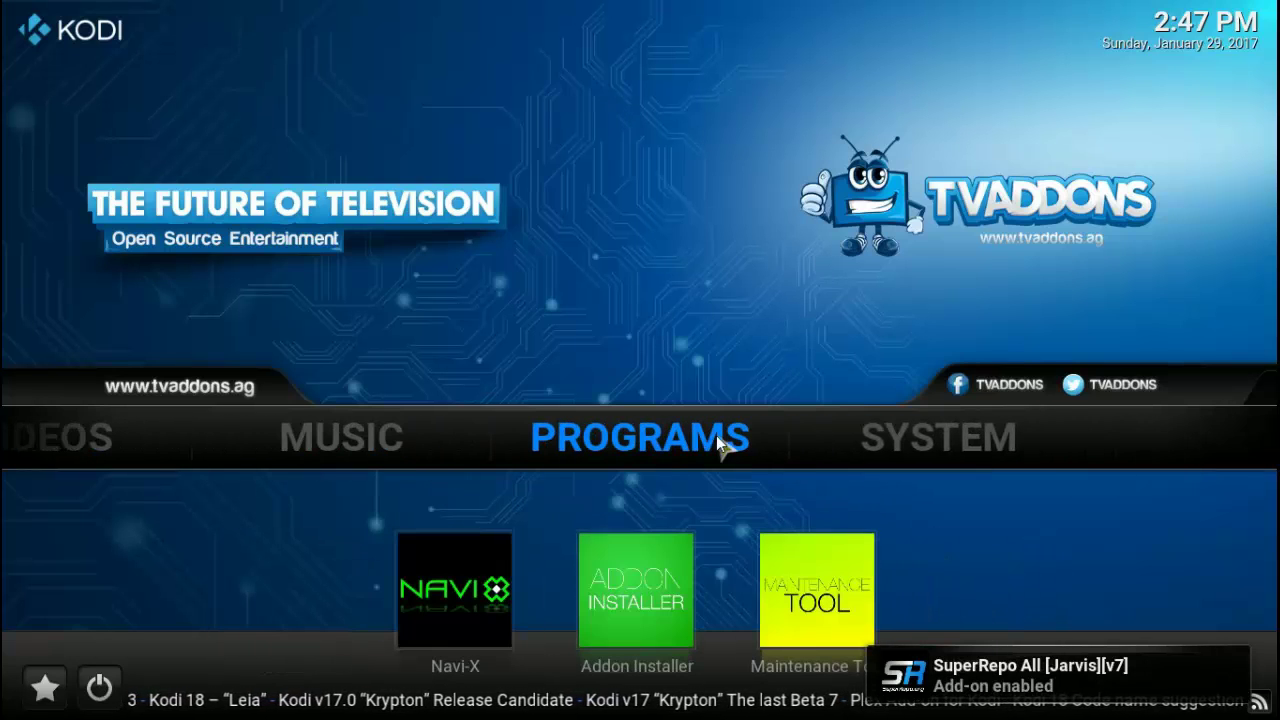
scroll(716, 437, "down", 1)
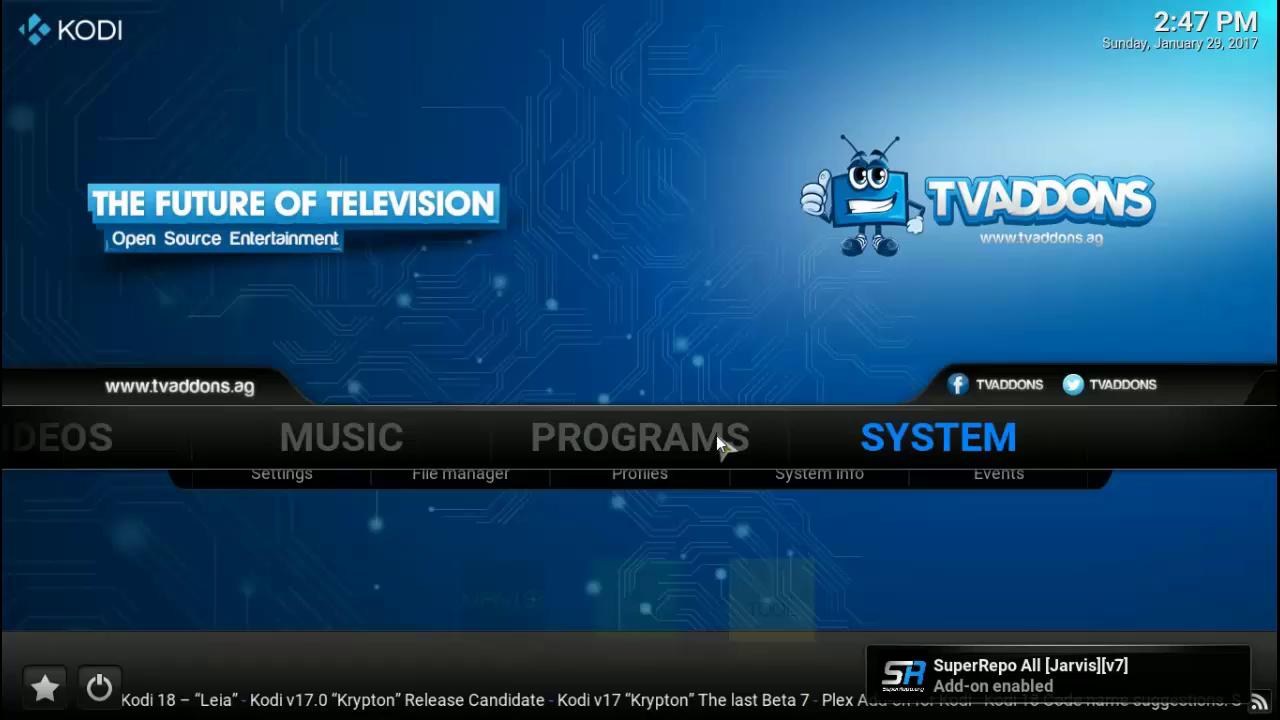
left_click(901, 437)
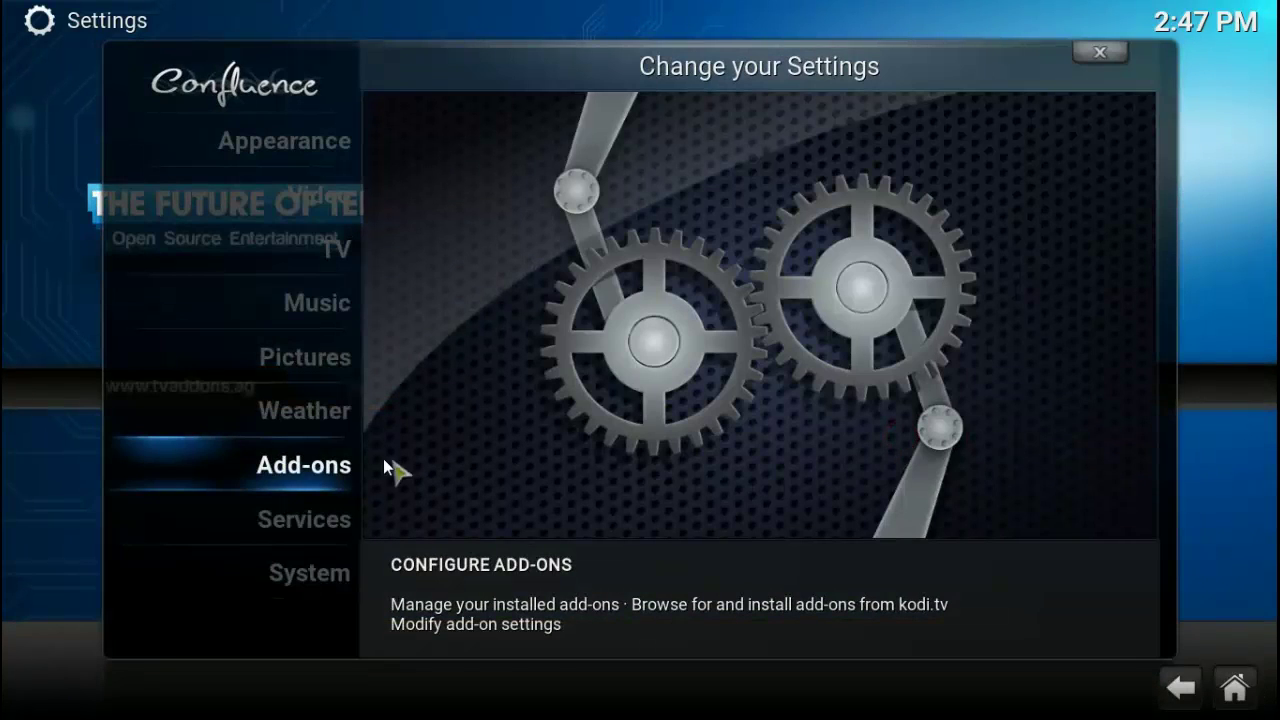
left_click(323, 462)
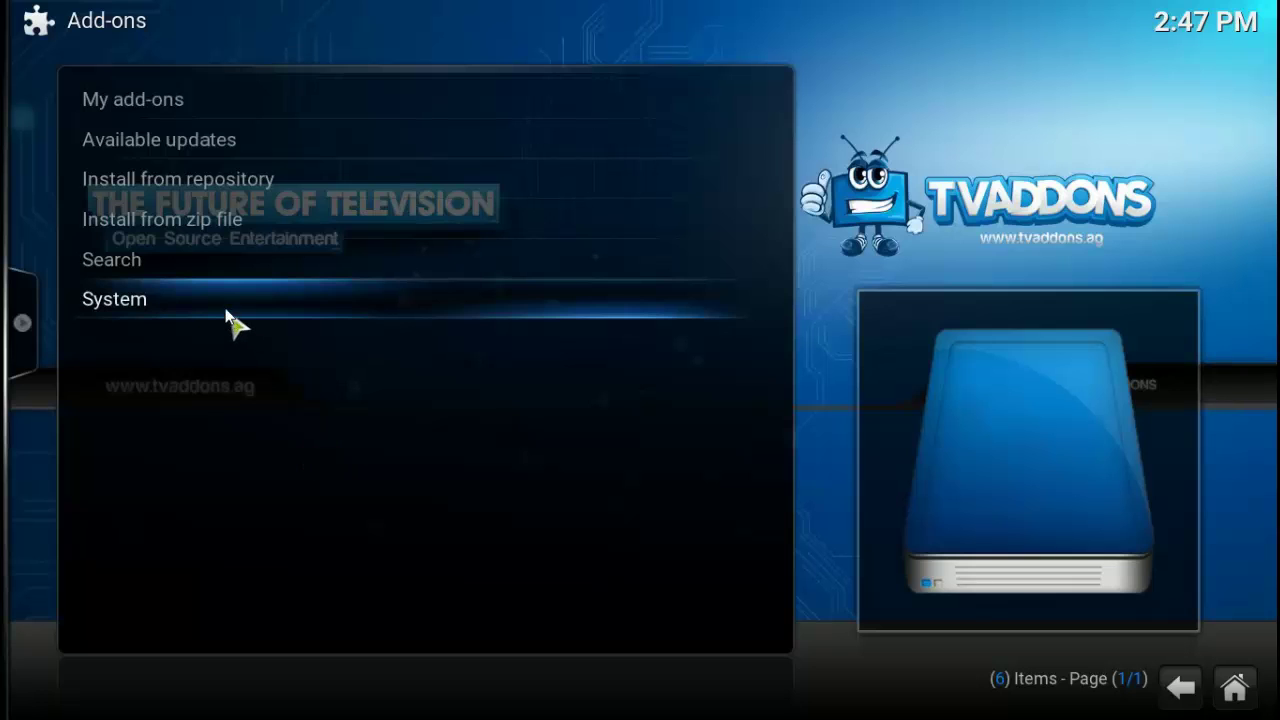
left_click(176, 221)
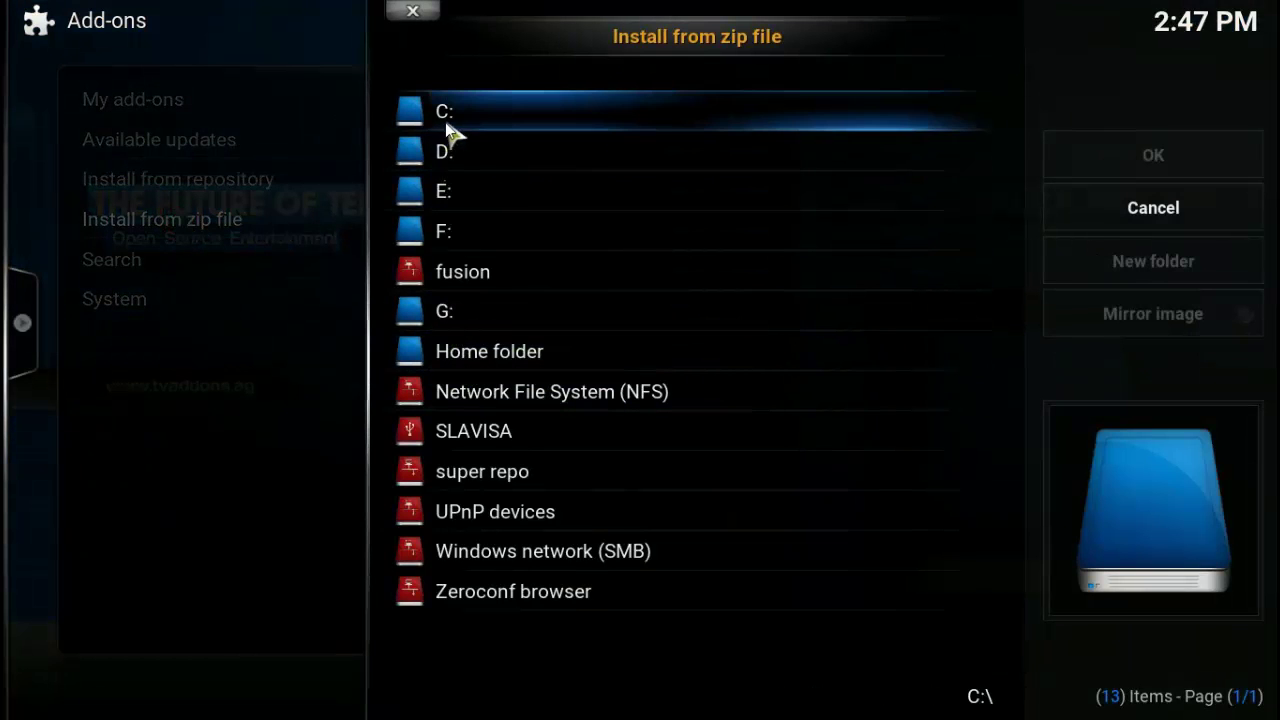
left_click(432, 240)
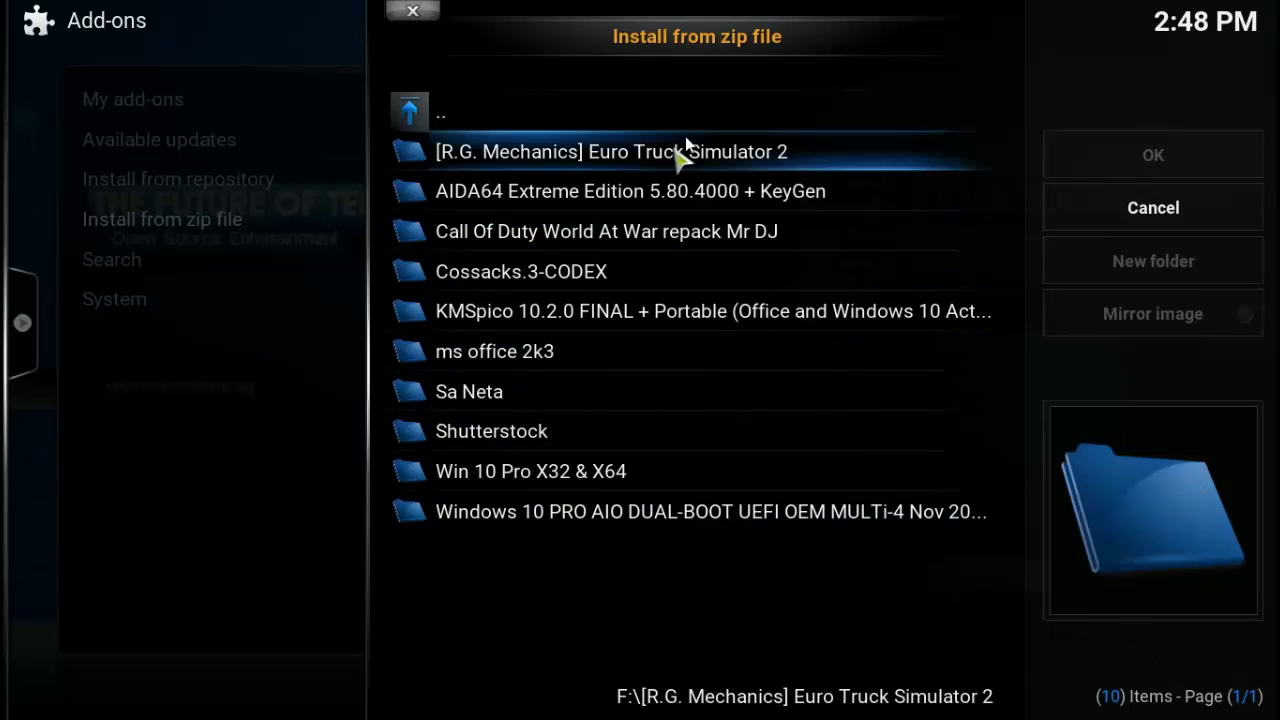
left_click(413, 14)
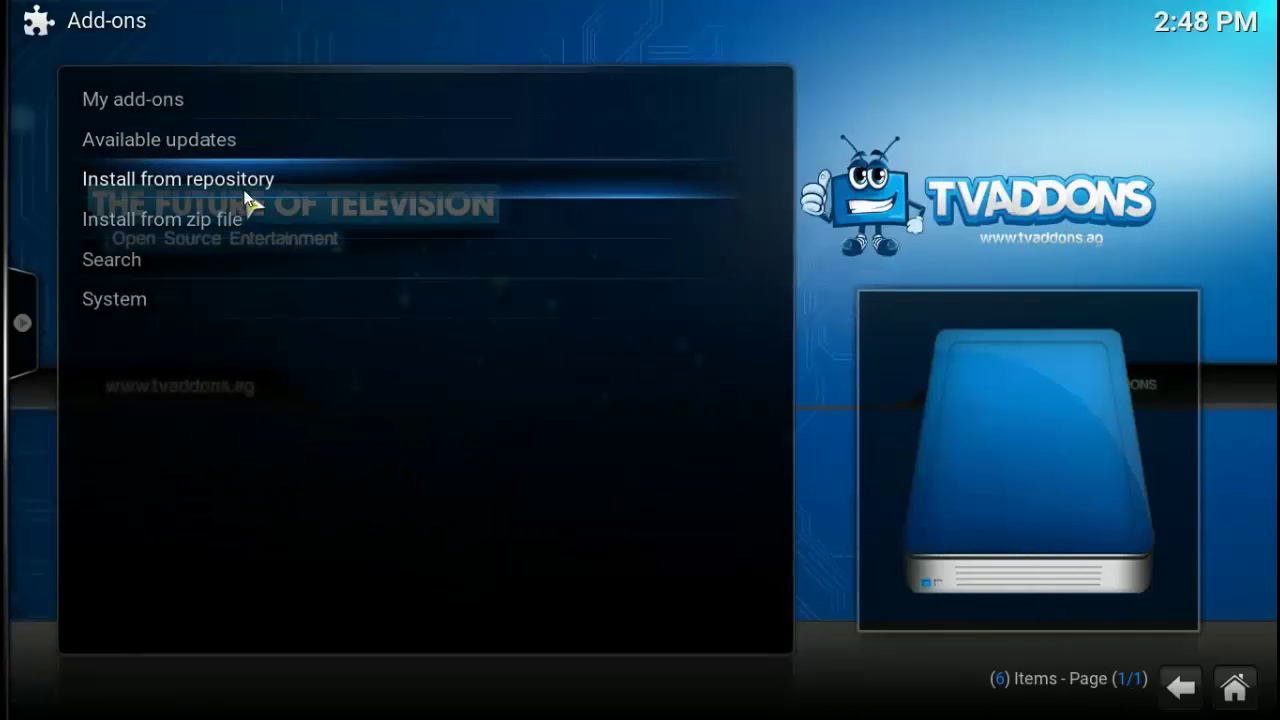
Install repository.livetvSerbia-1.1.zip from the KODI folder on drive G:
left_click(248, 225)
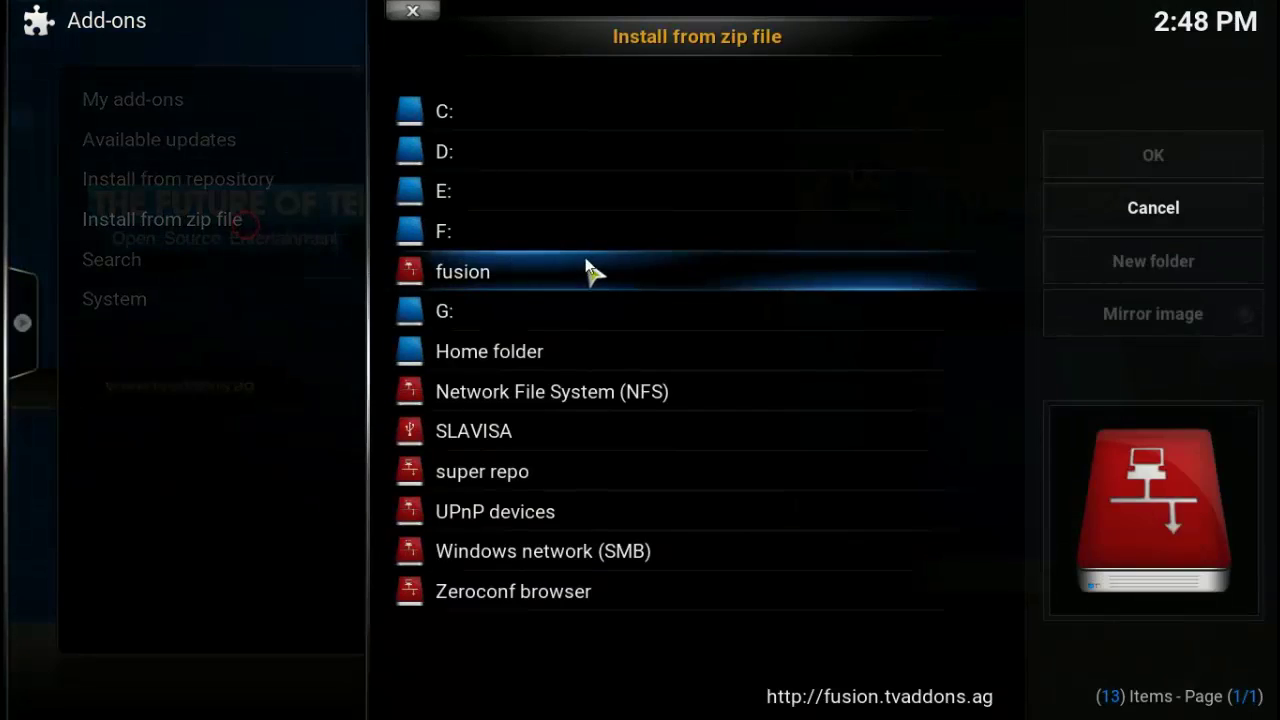
left_click(475, 305)
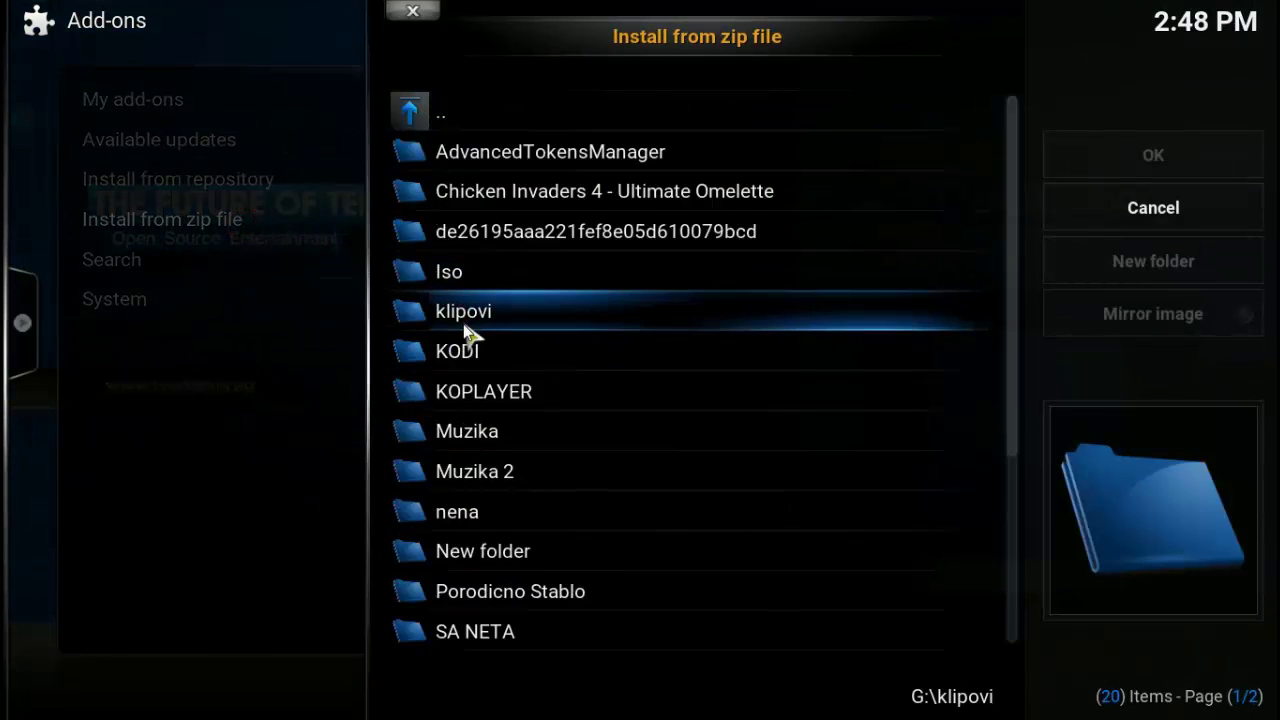
left_click(466, 350)
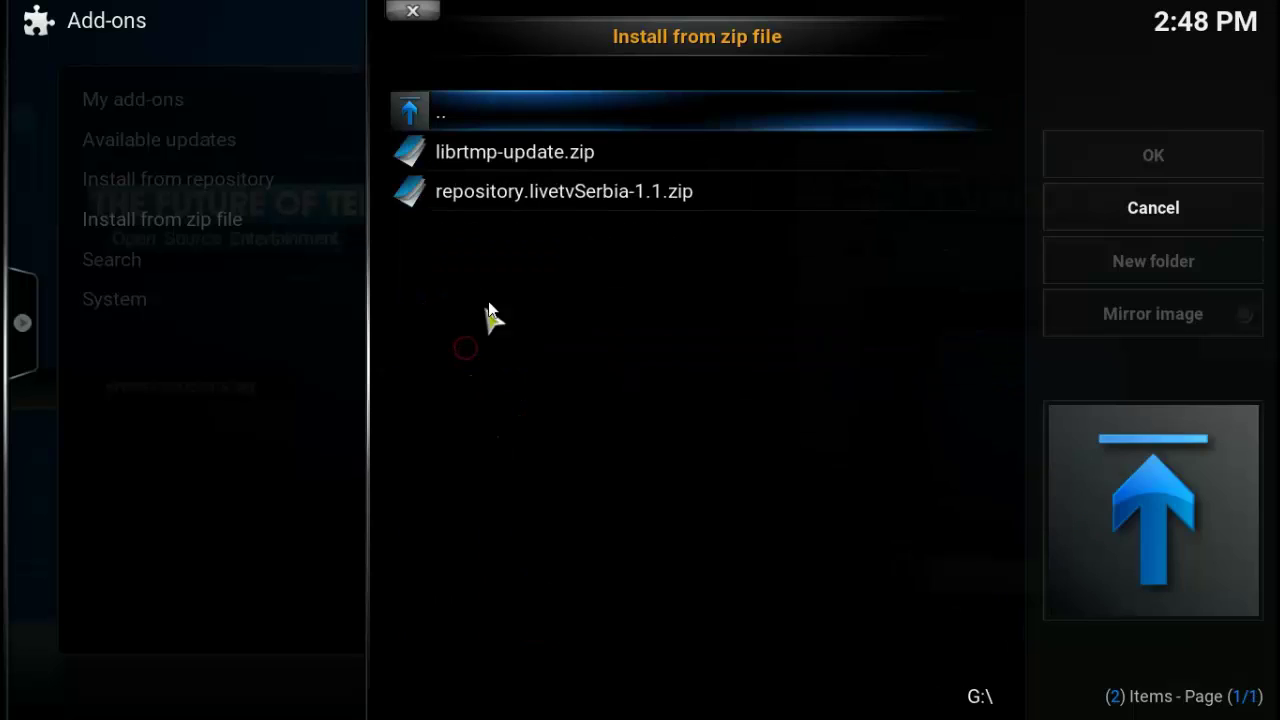
left_click(527, 190)
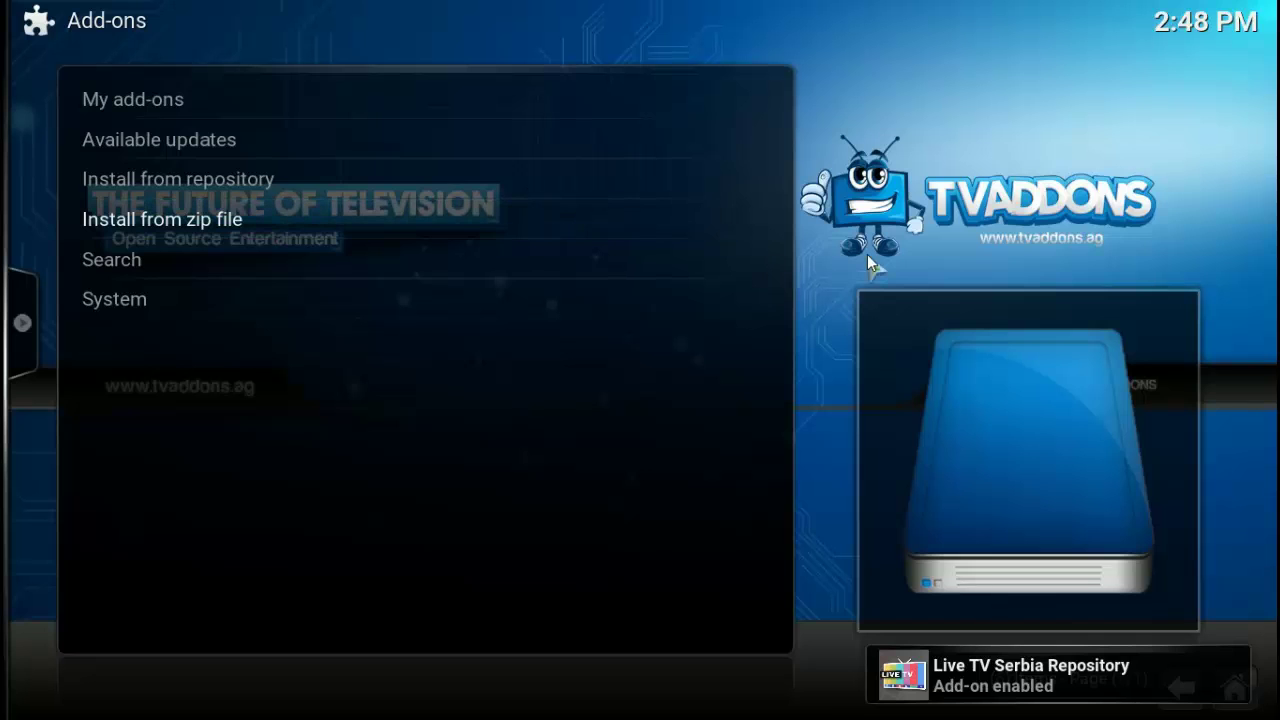
Install the Live TV Serbia add-on from the video add-ons of the Live TV Serbia Repository
left_click(341, 172)
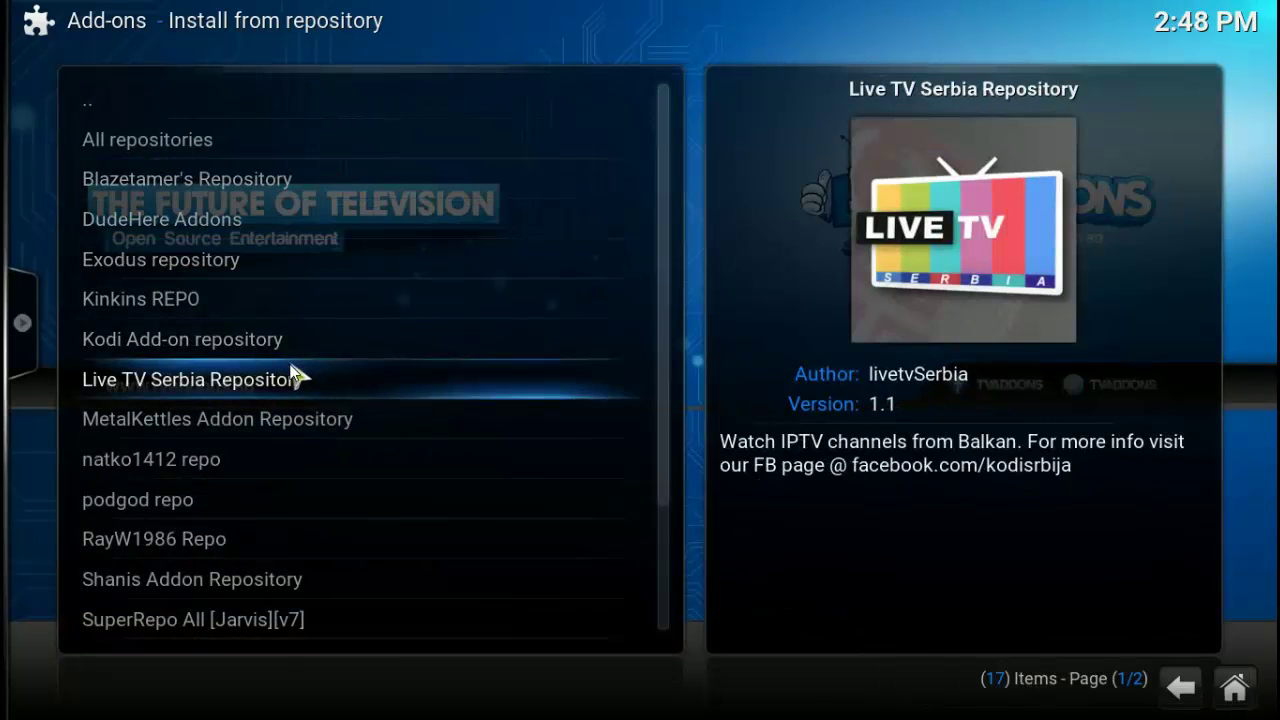
left_click(294, 382)
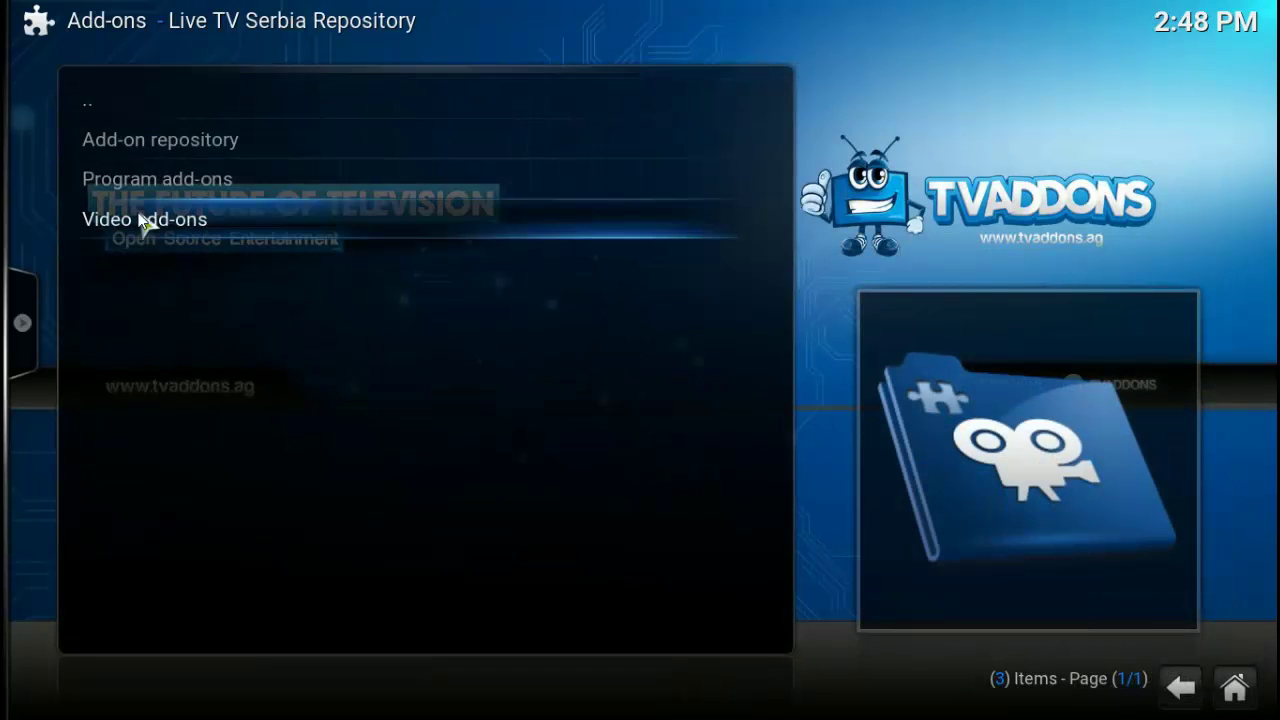
left_click(158, 223)
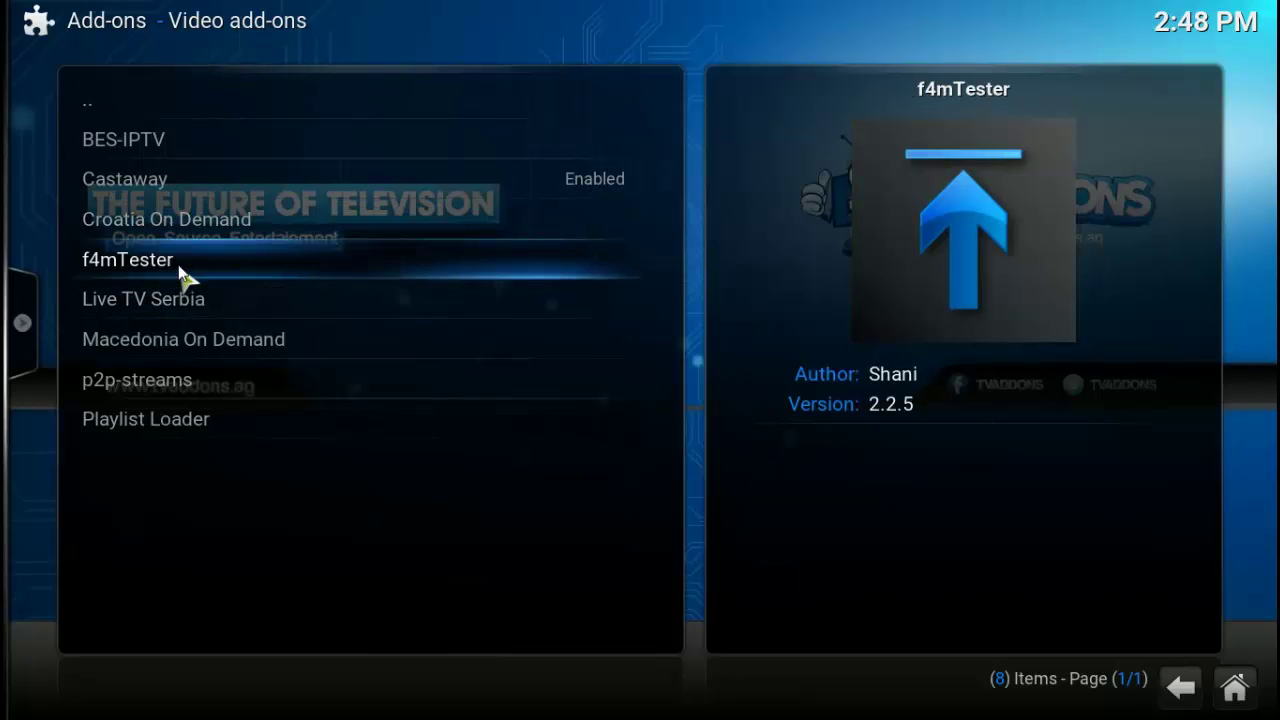
left_click(180, 297)
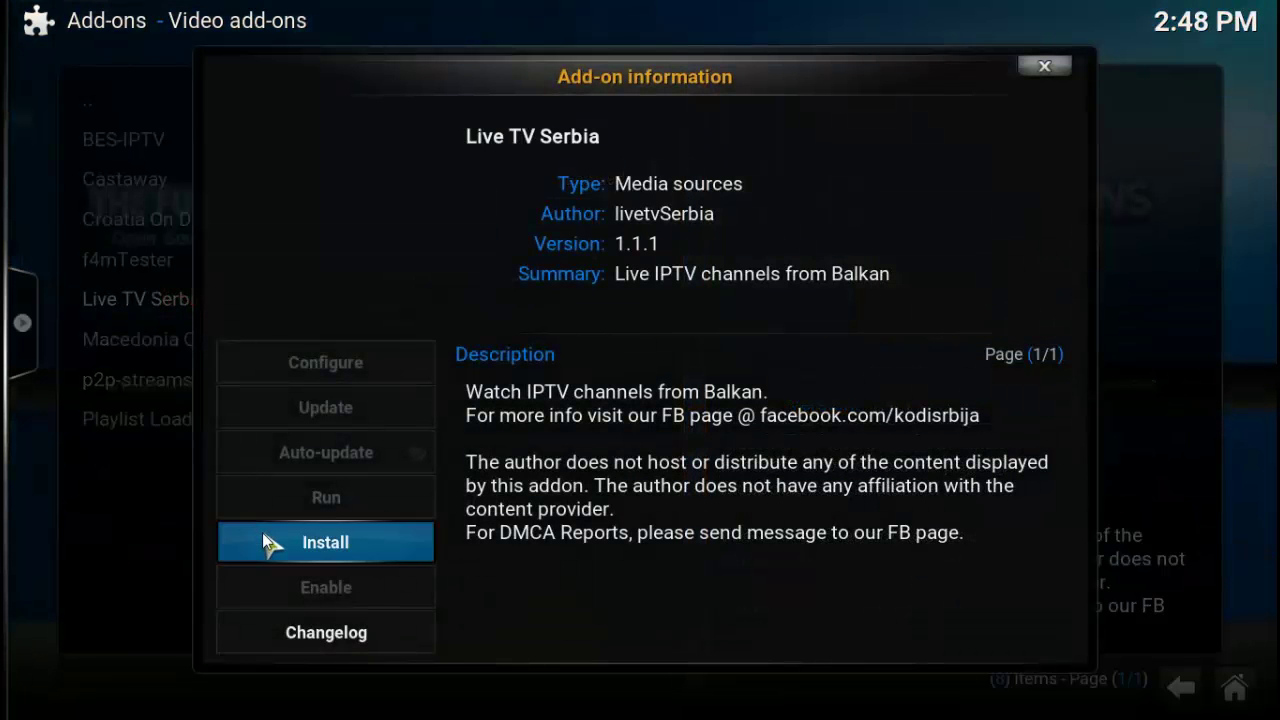
left_click(262, 532)
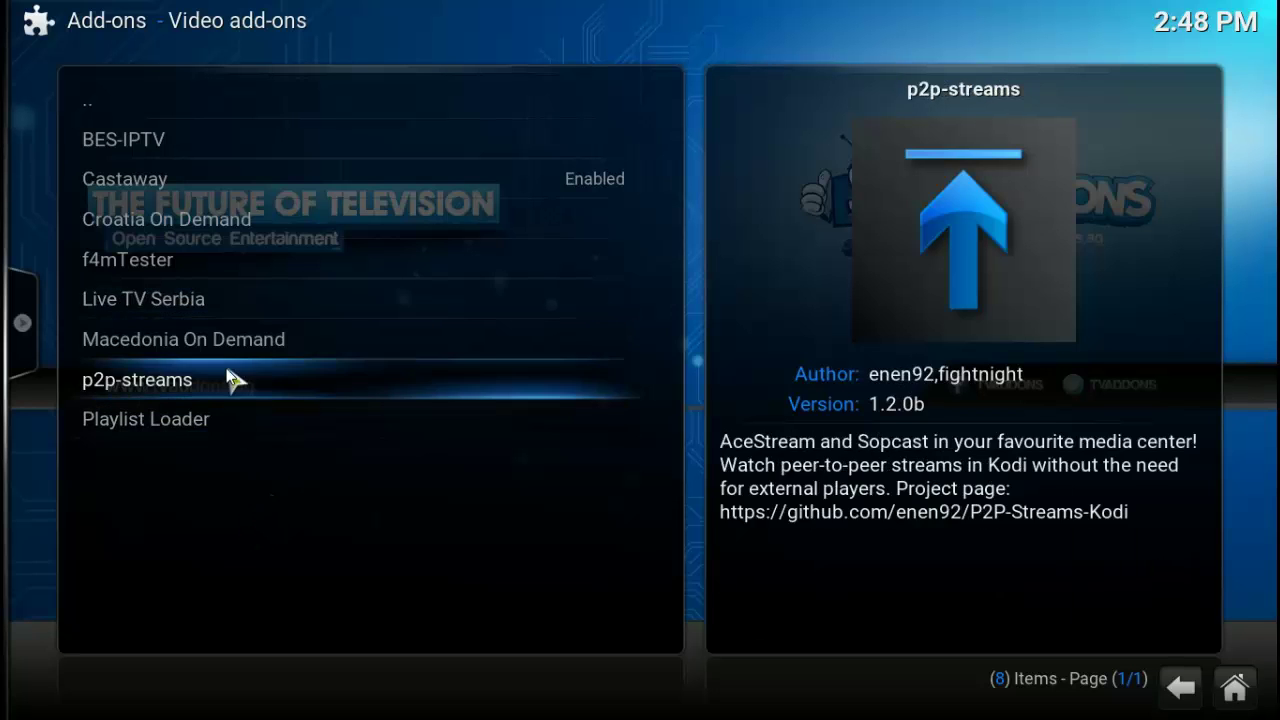
Install the f4mTester and p2p-streams video add-ons from the same repository
left_click(205, 277)
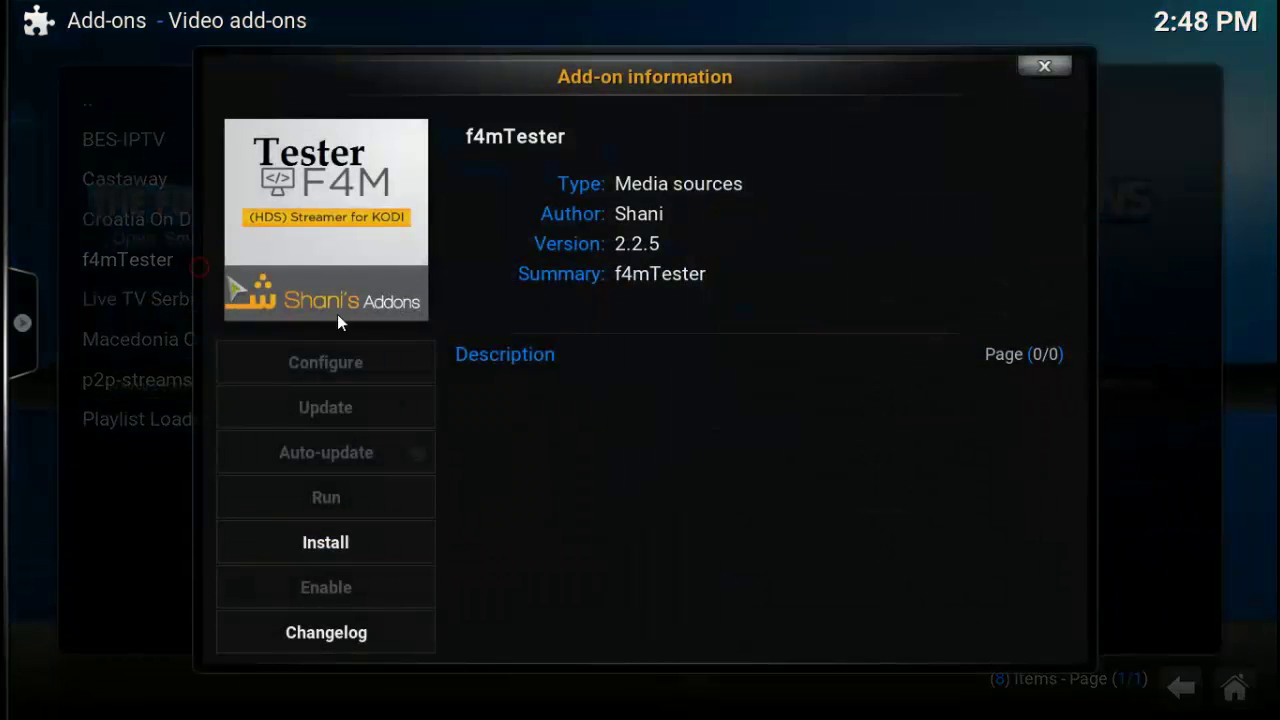
left_click(312, 557)
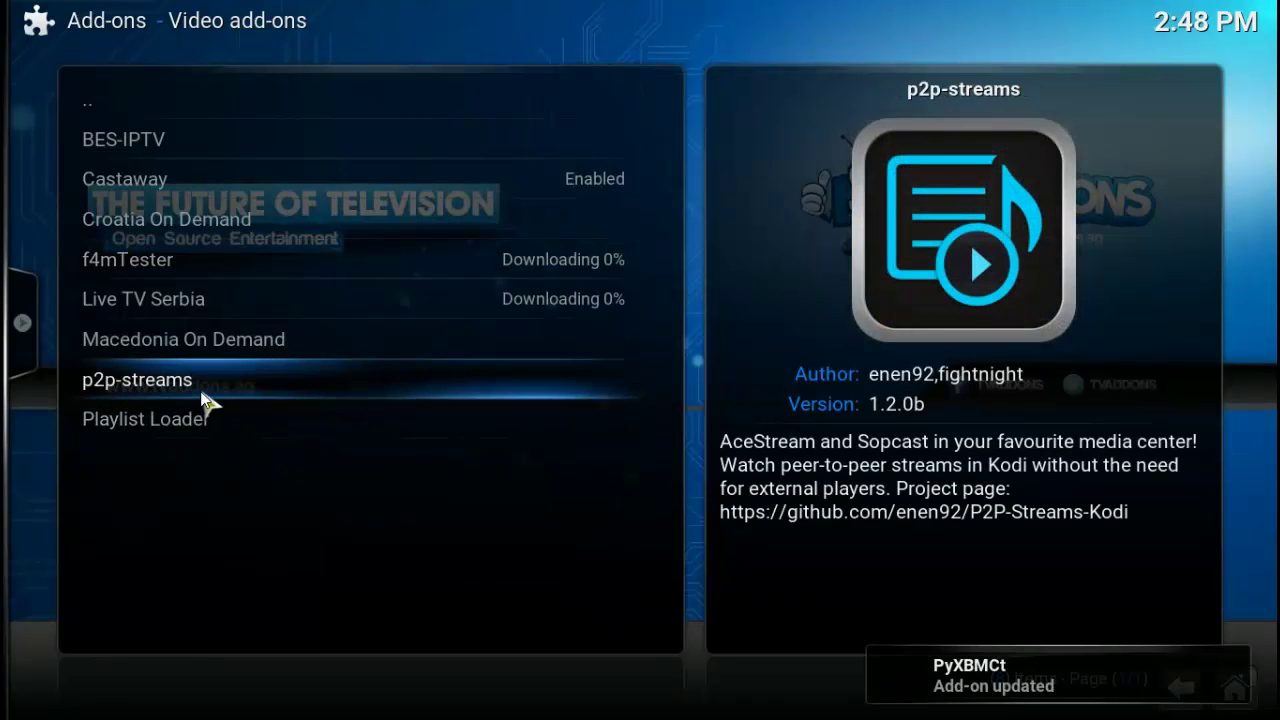
left_click(204, 397)
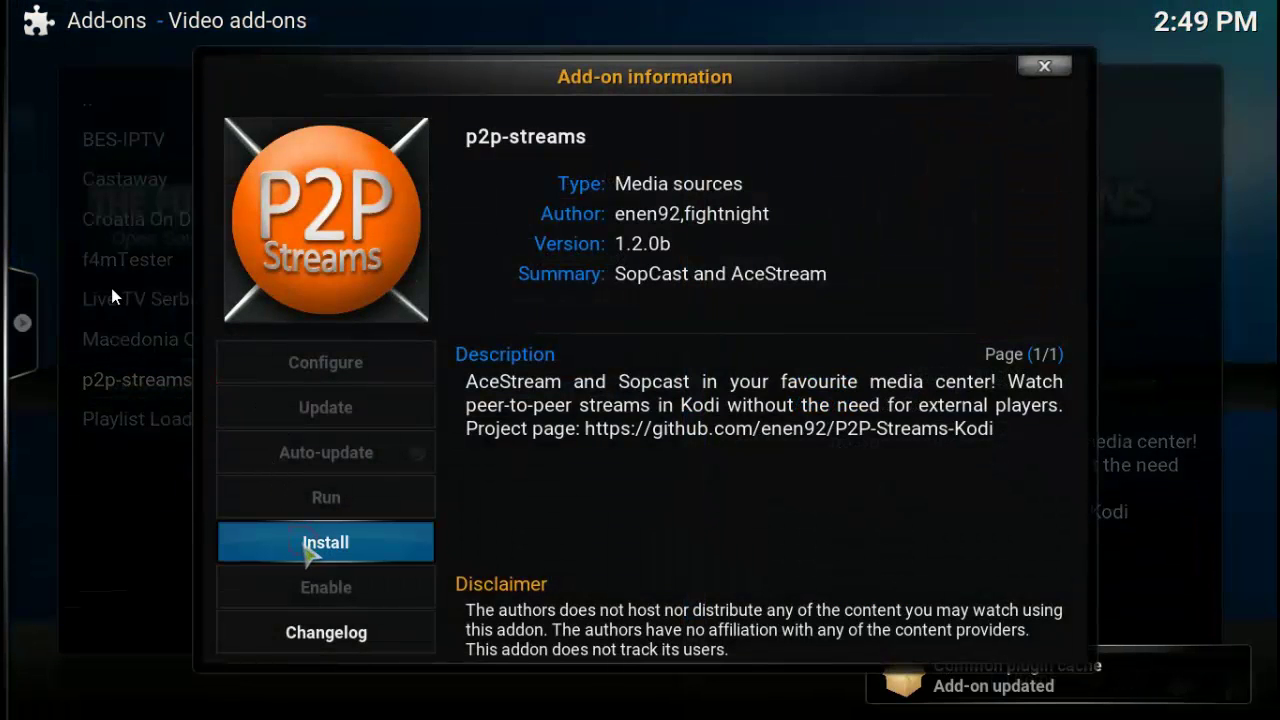
left_click(310, 548)
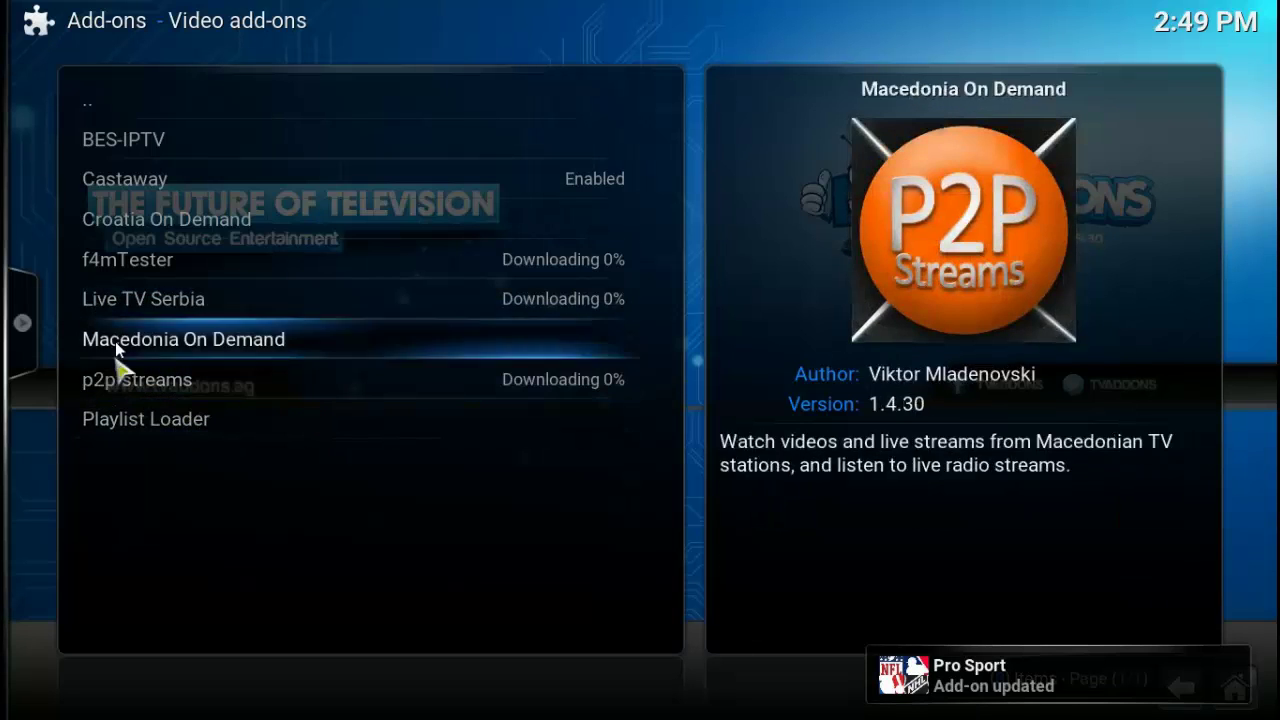
Return to the home screen and open the add-on shortcuts section of the Confluence skin settings
right_click(21, 126)
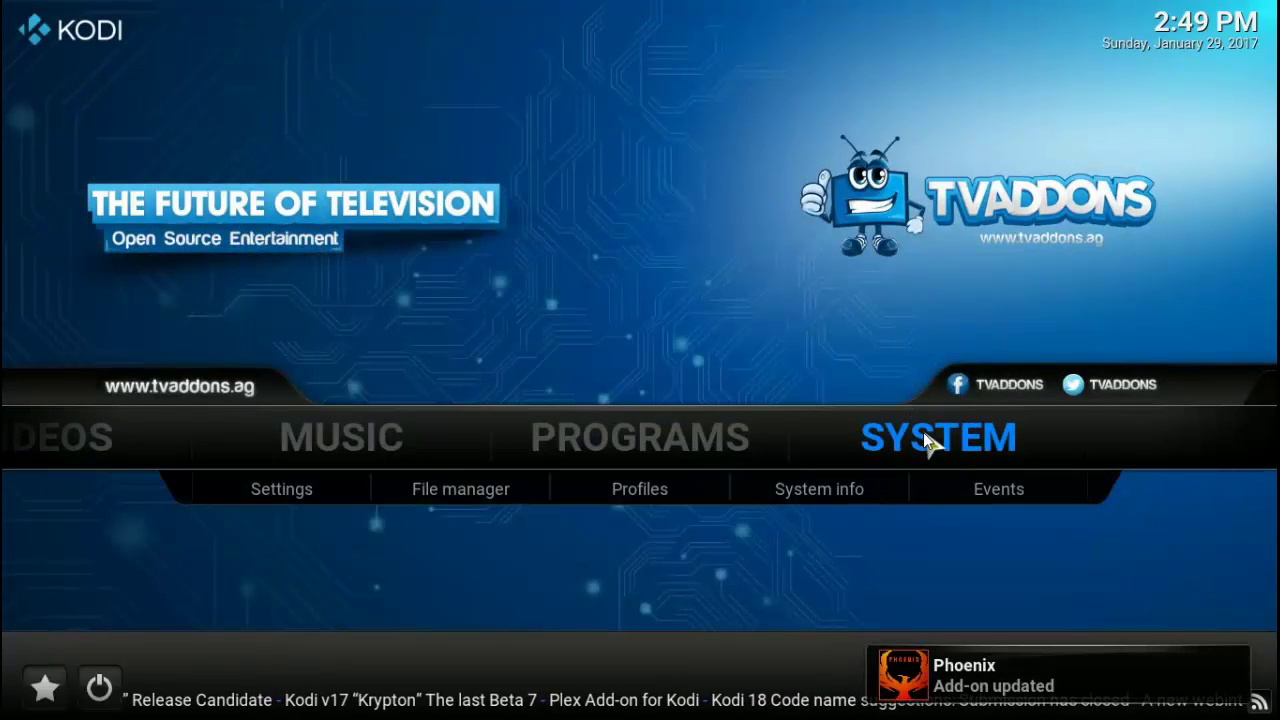
scroll(899, 430, "down", 1)
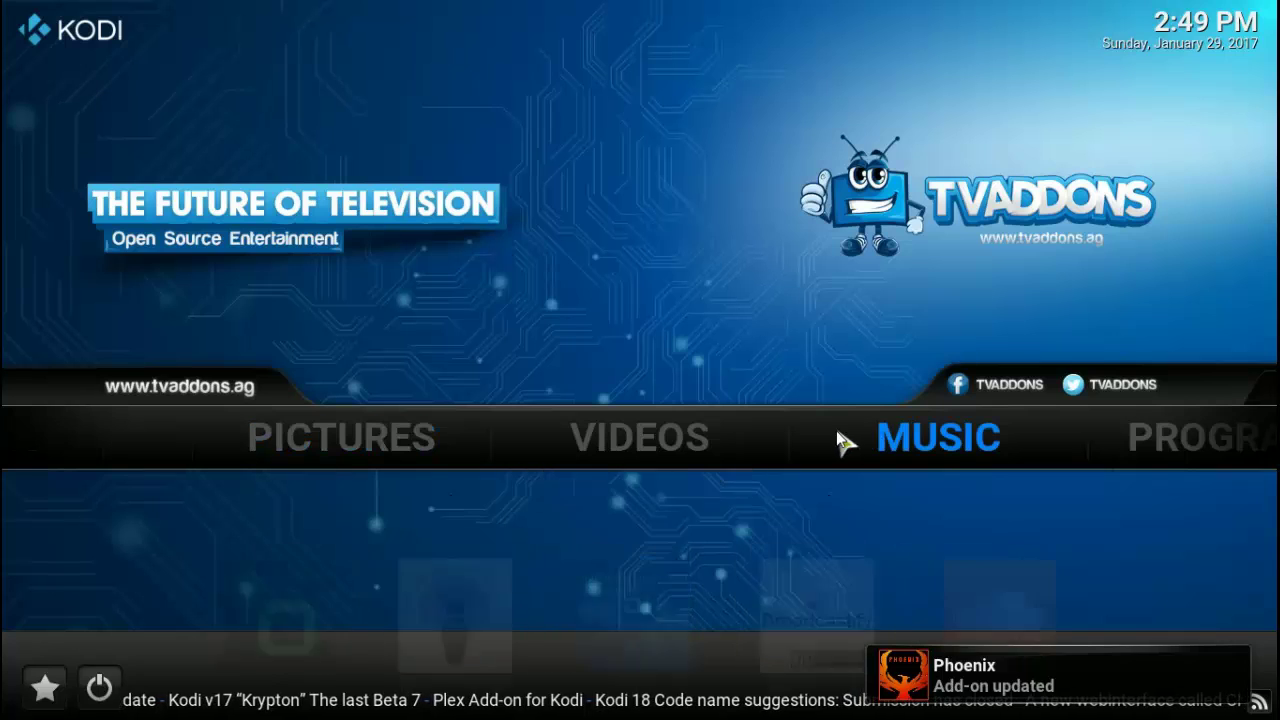
mouse_move(713, 421)
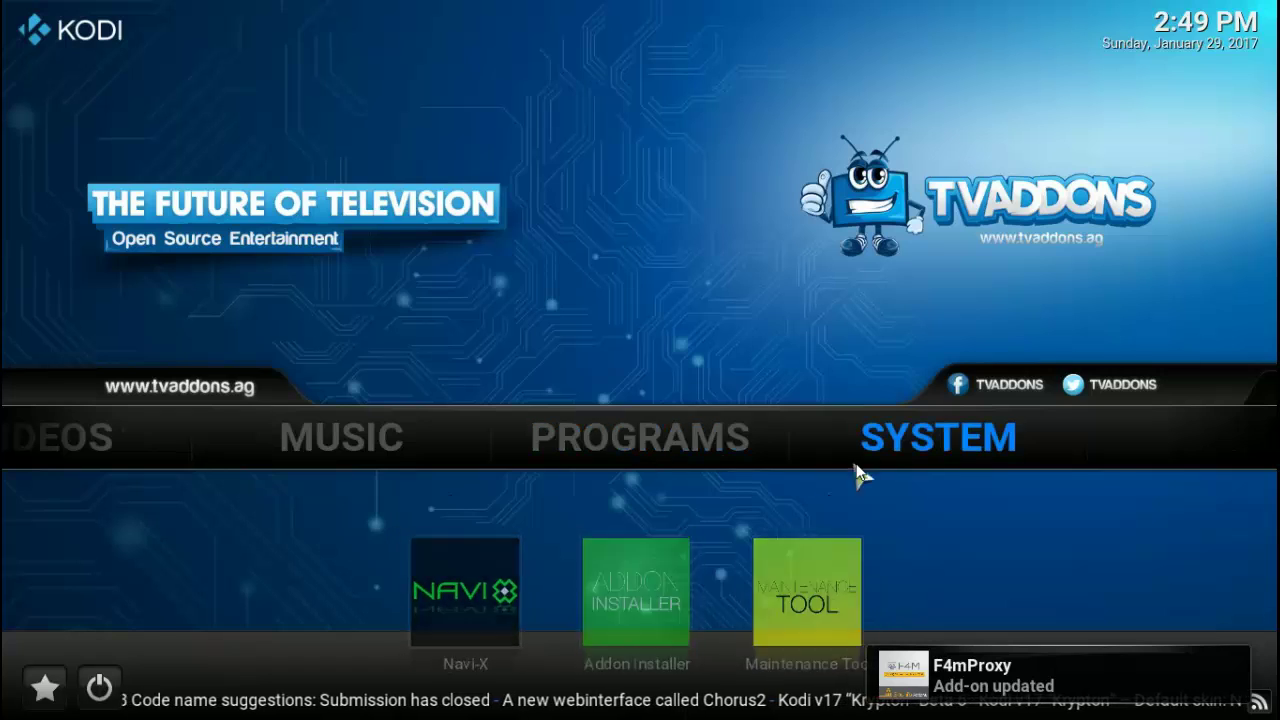
left_click(885, 442)
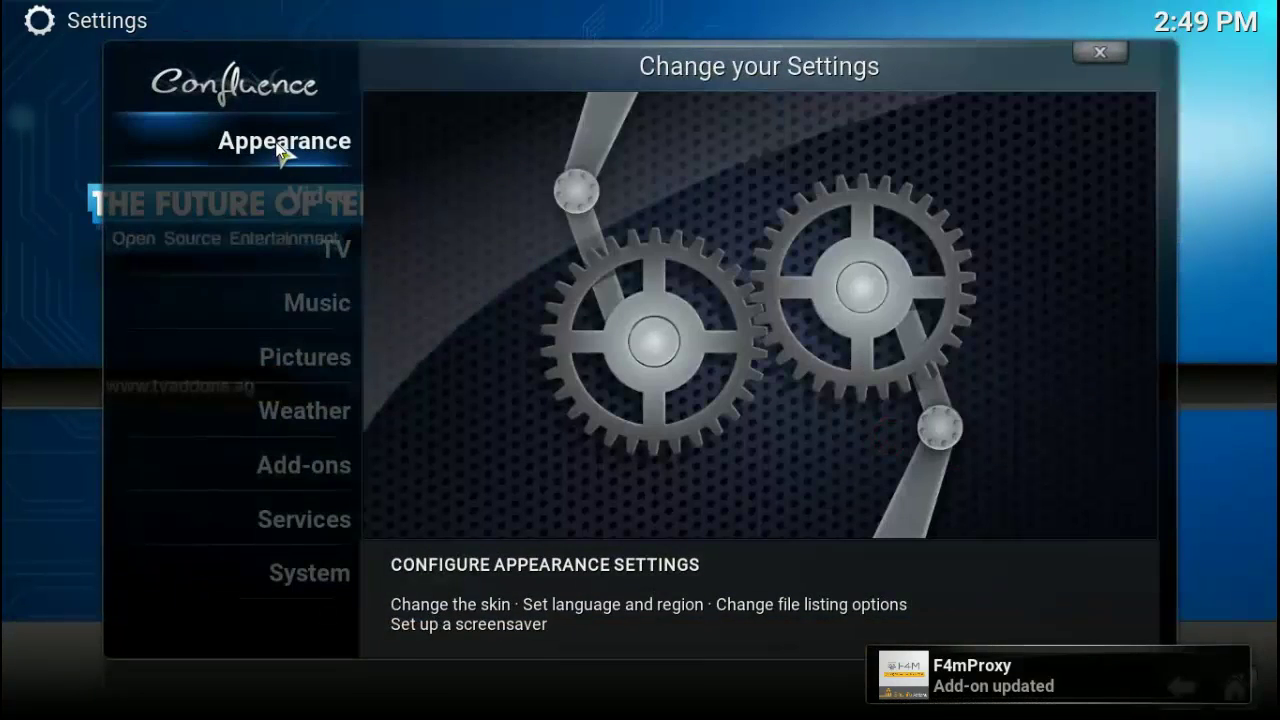
left_click(283, 148)
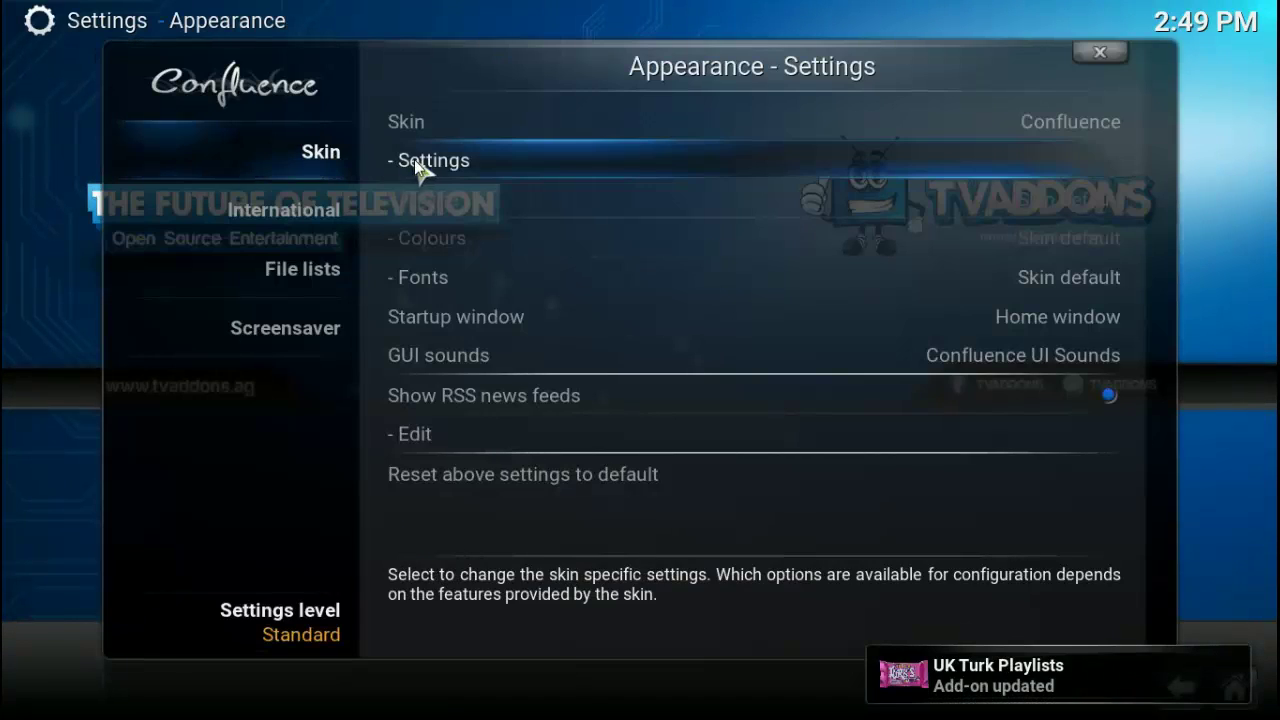
left_click(447, 166)
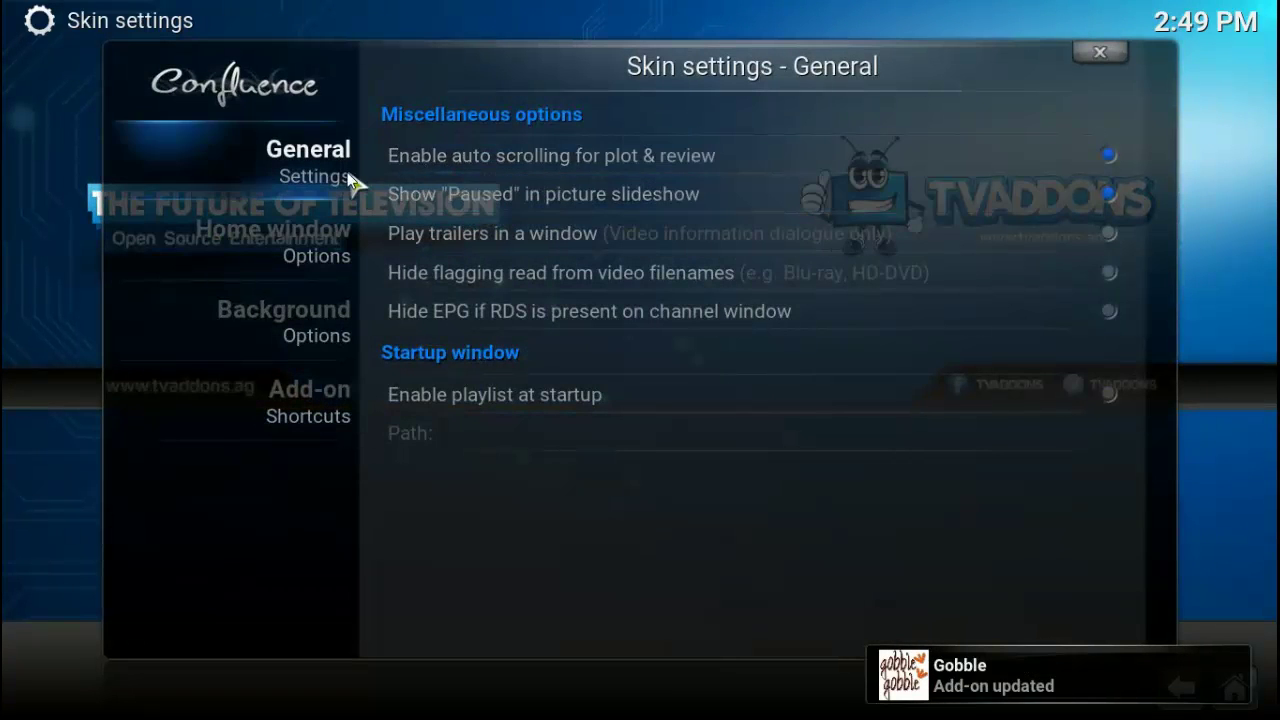
mouse_move(328, 336)
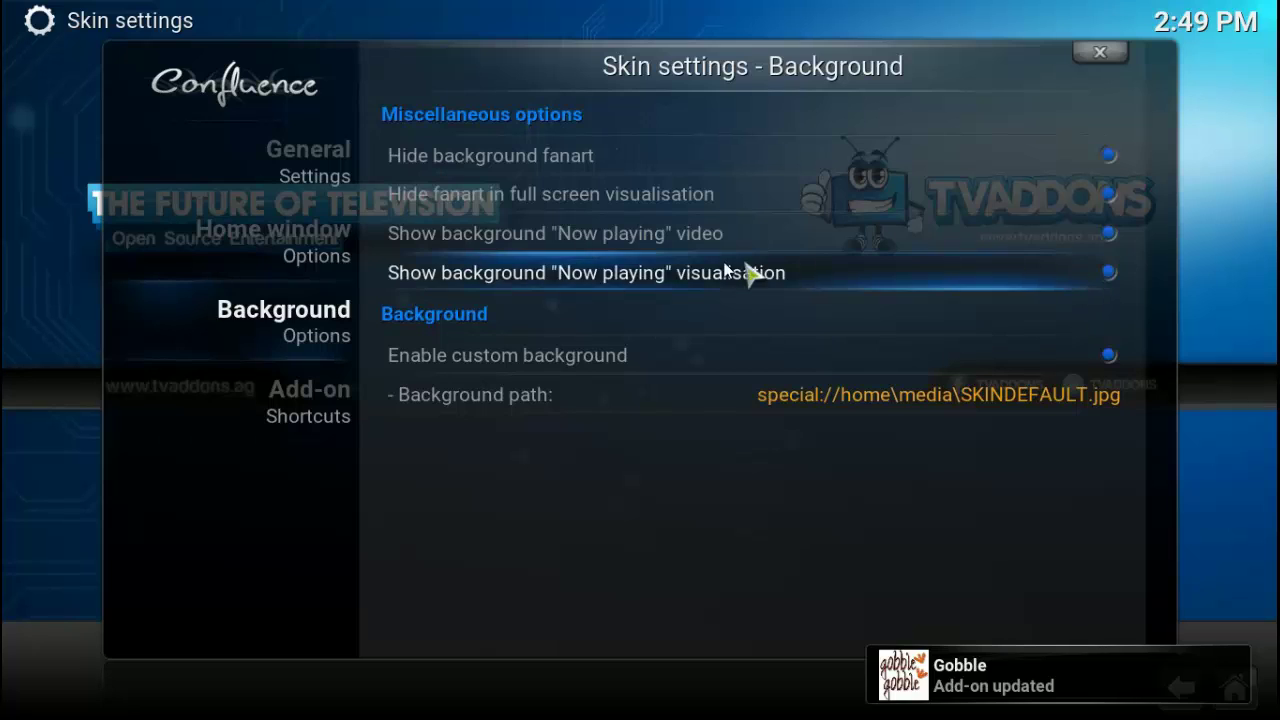
mouse_move(257, 251)
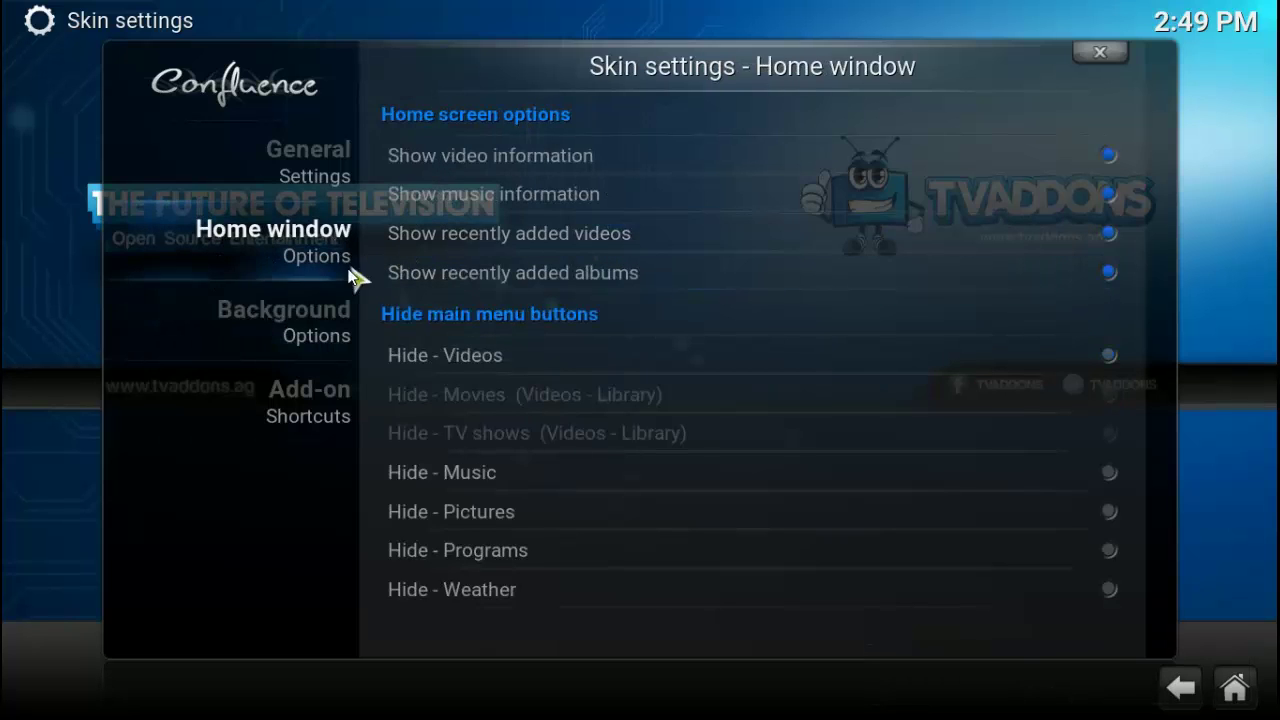
mouse_move(312, 409)
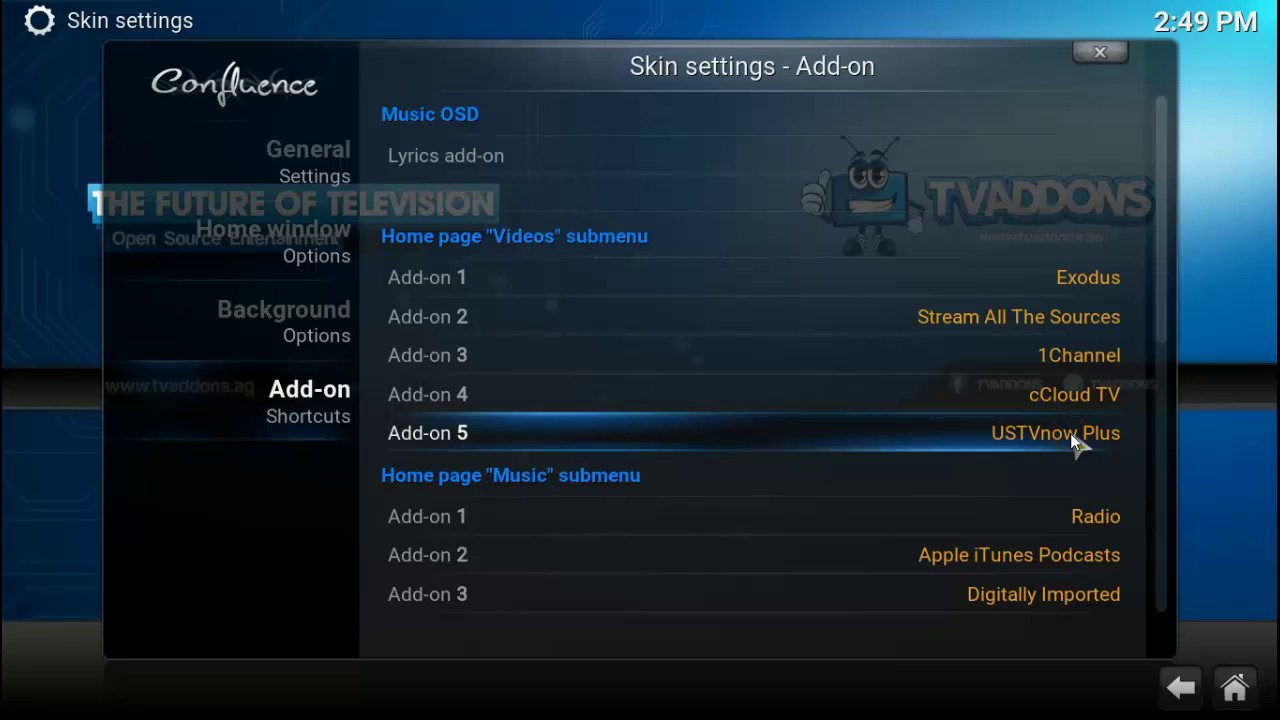
Look through the video add-ons available for the fifth shortcut of the home page Videos submenu and leave the selection without choosing one
left_click(1004, 433)
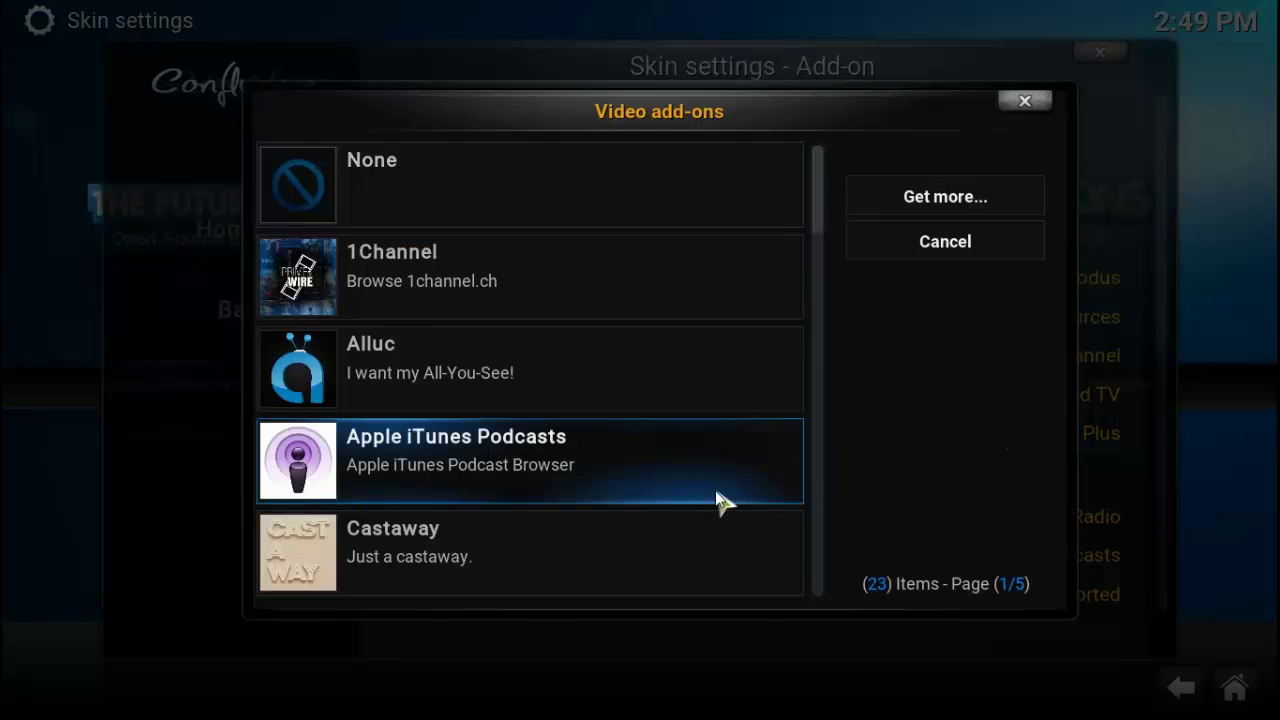
scroll(686, 491, "down", 5)
scroll(686, 491, "down", 4)
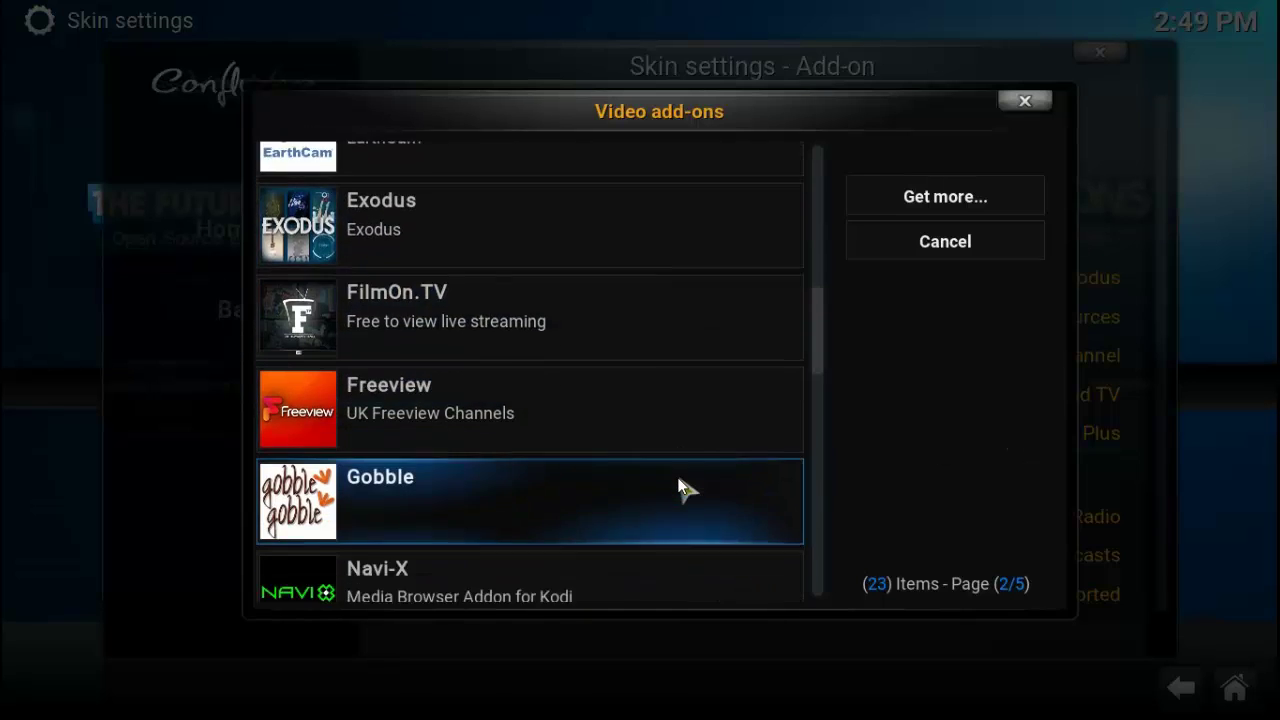
scroll(686, 491, "down", 4)
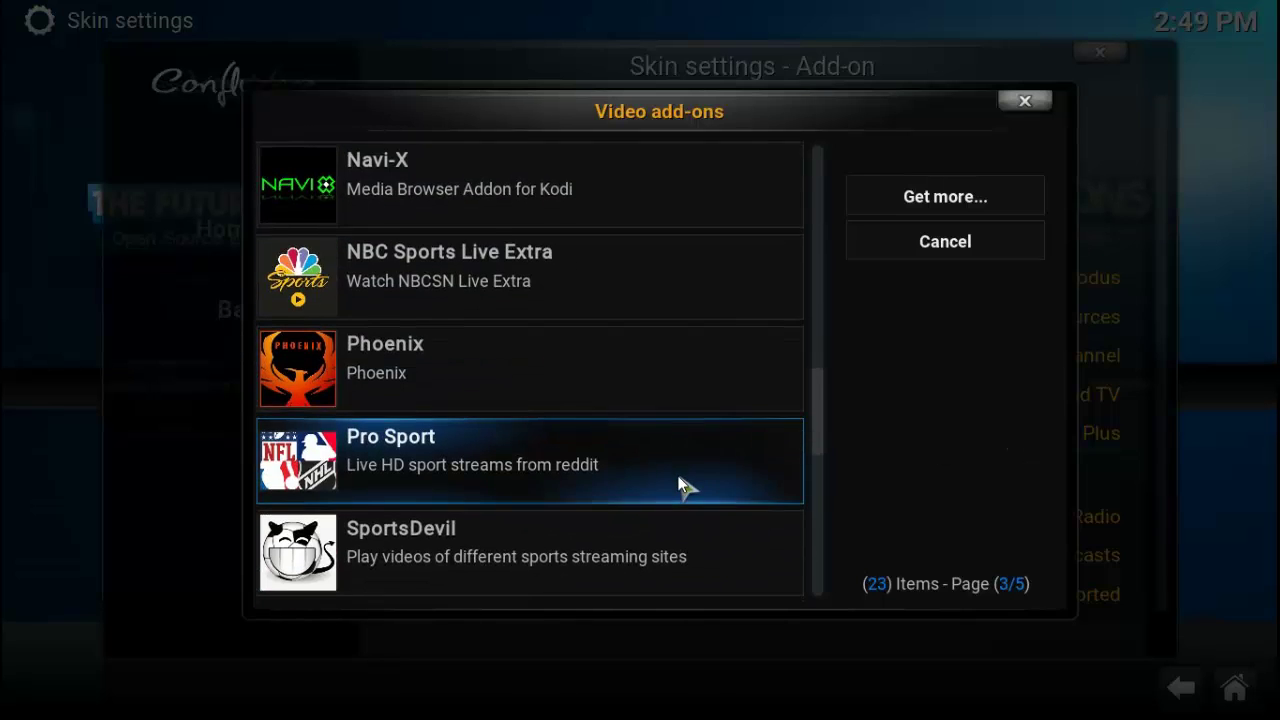
scroll(686, 491, "down", 4)
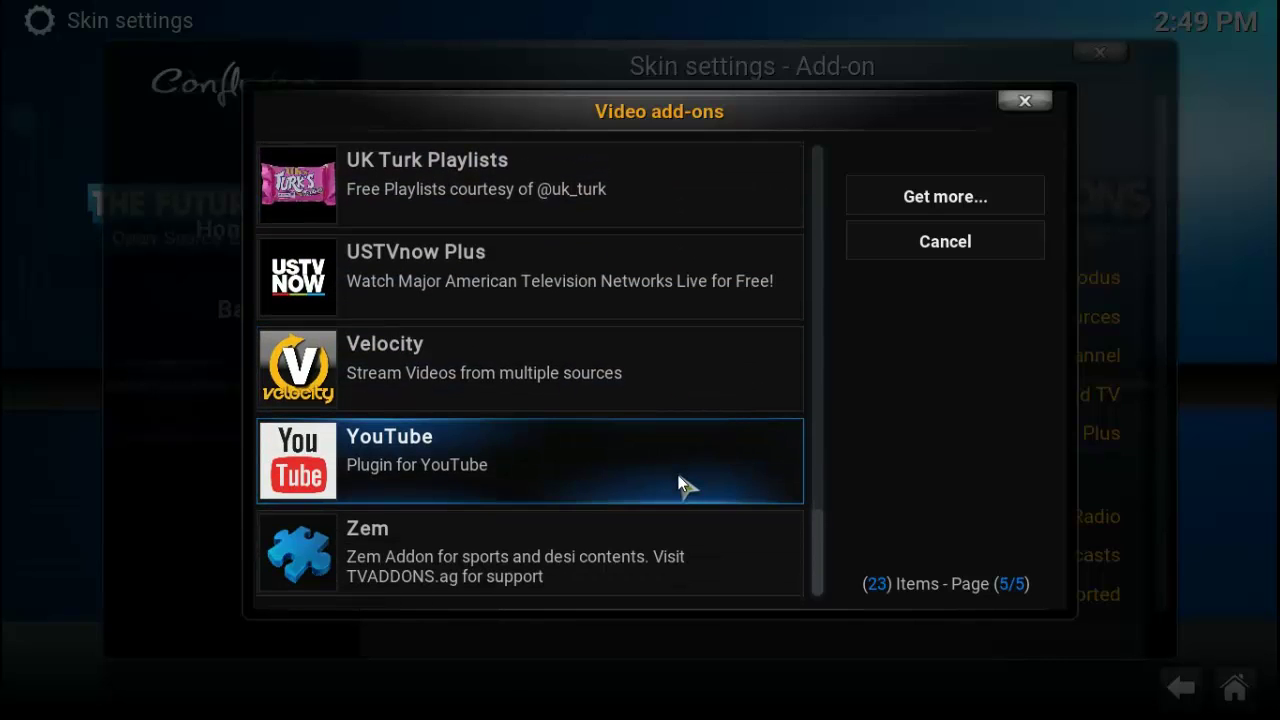
scroll(591, 543, "up", 1)
scroll(591, 543, "down", 1)
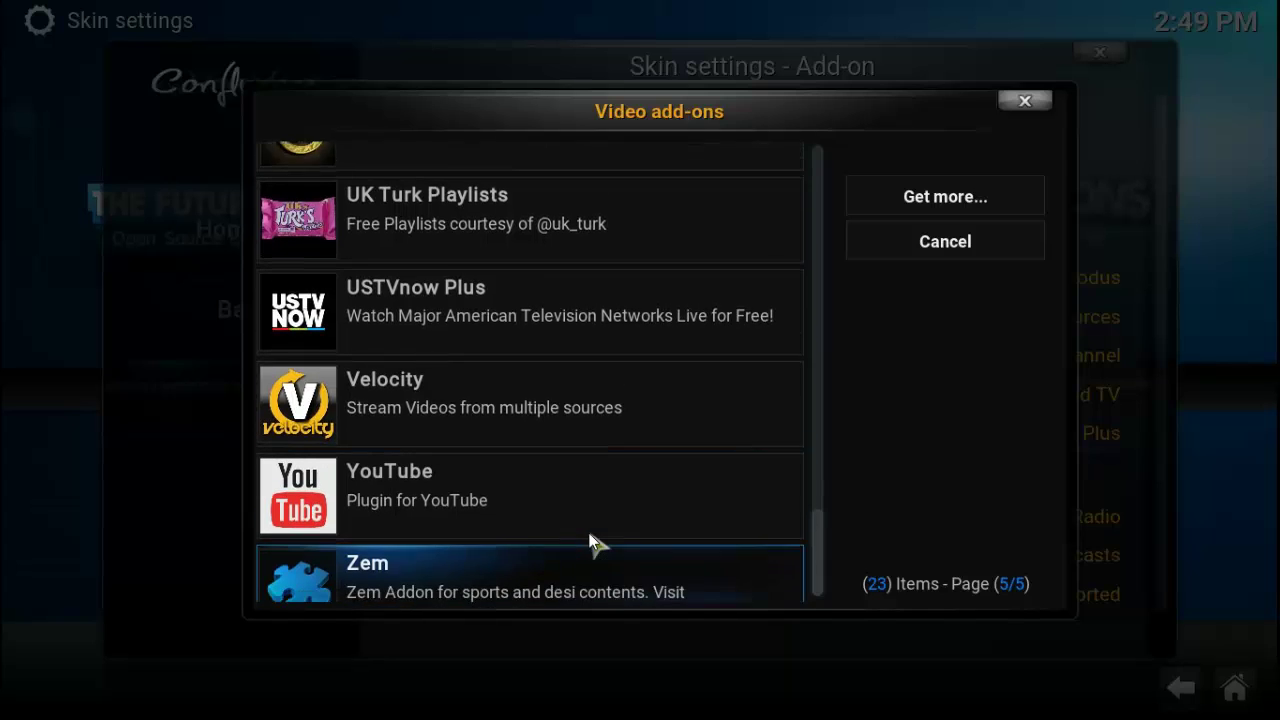
scroll(591, 543, "up", 4)
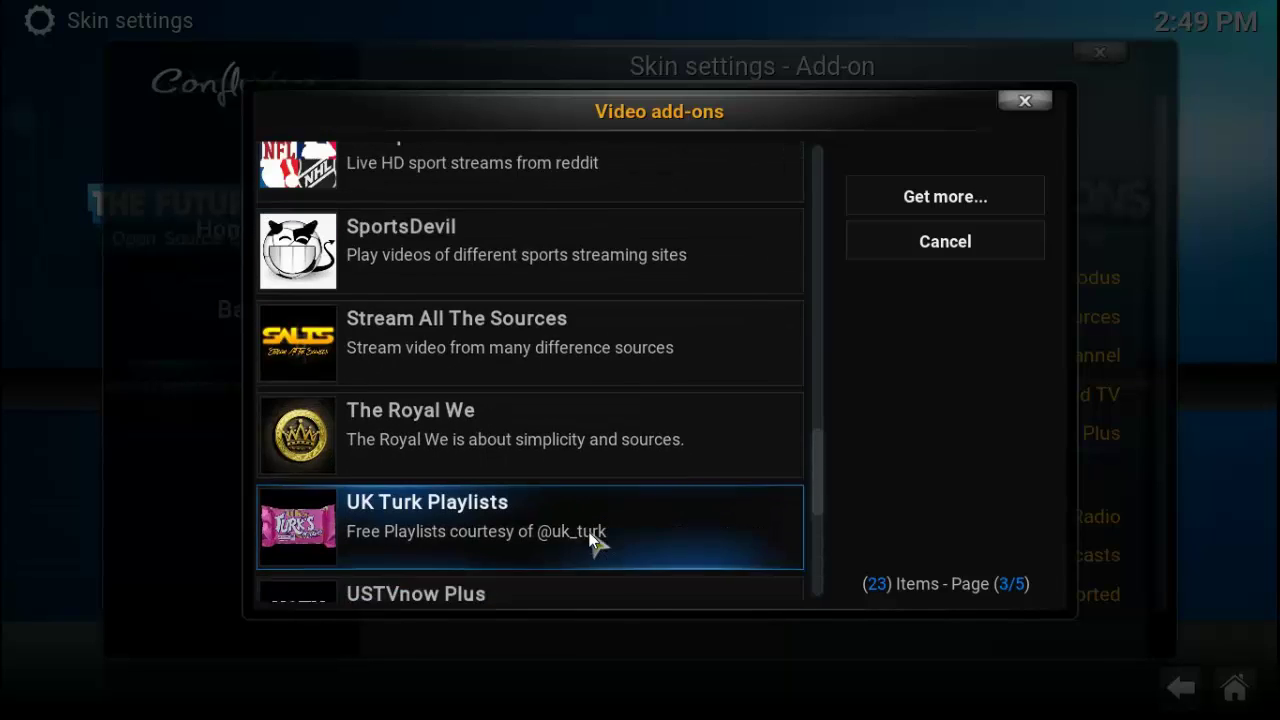
scroll(594, 541, "up", 2)
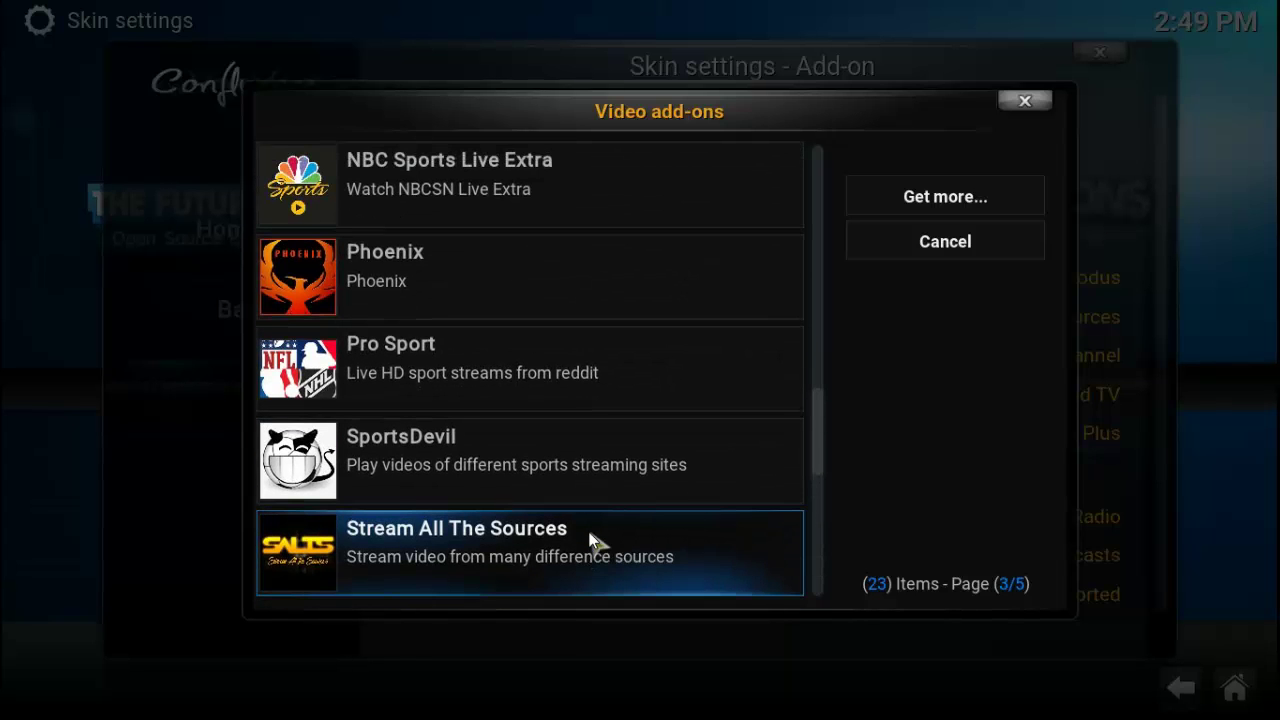
scroll(591, 543, "up", 5)
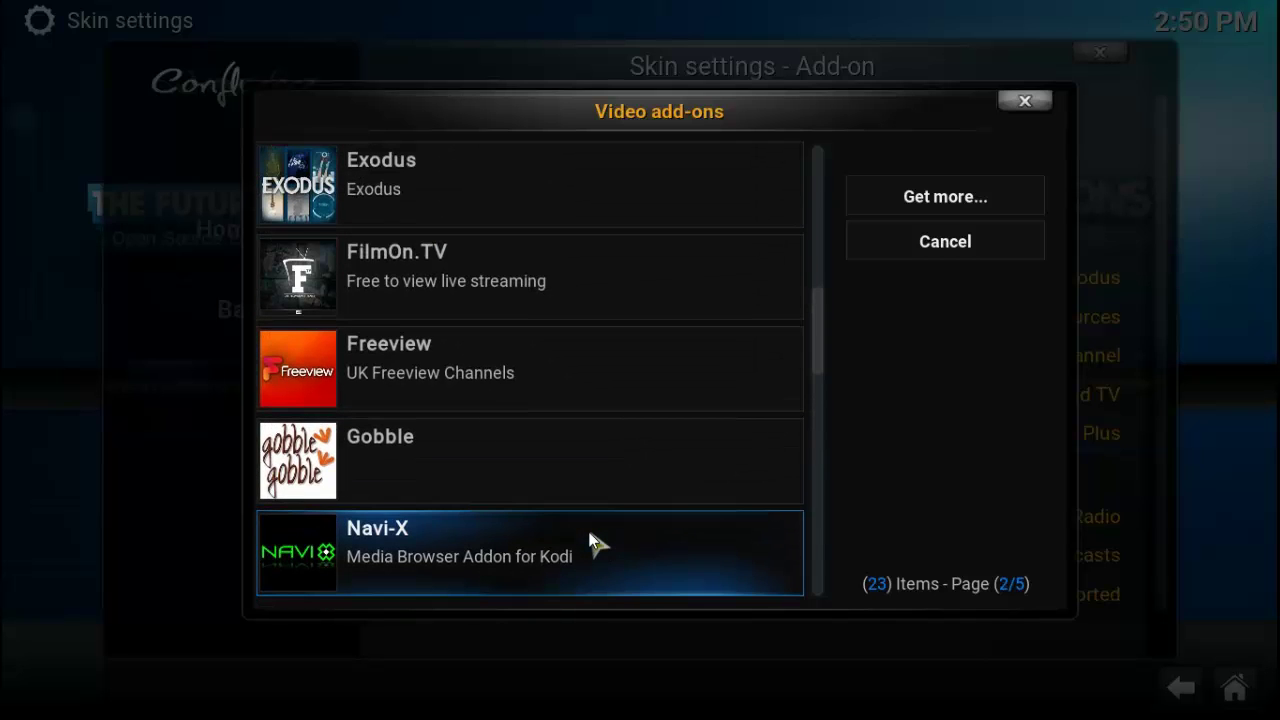
scroll(591, 543, "up", 3)
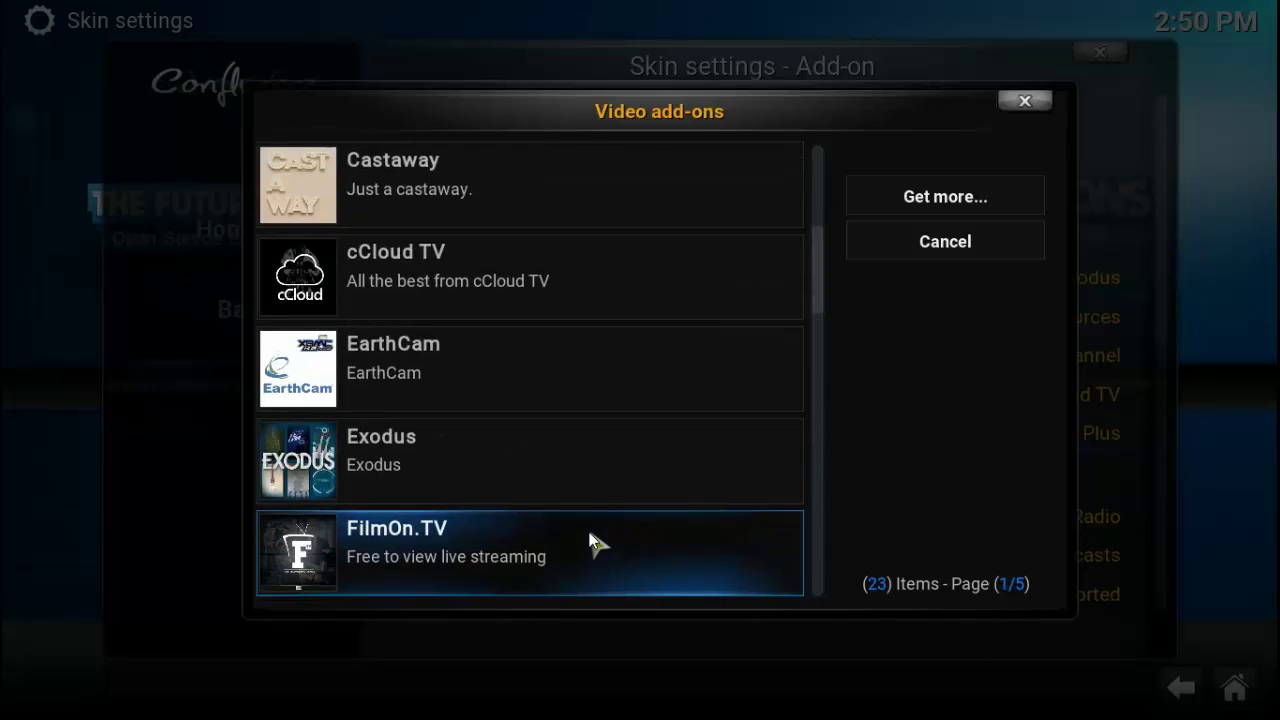
right_click(651, 11)
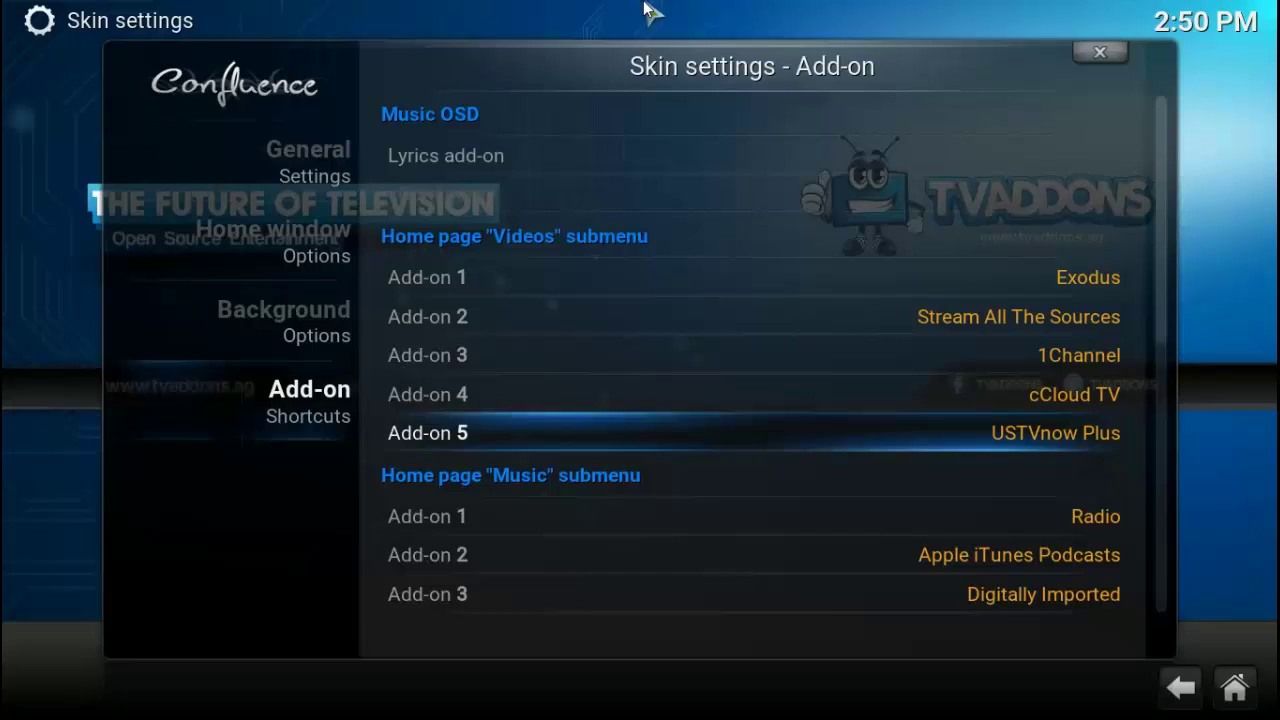
Leave the skin settings and check the download status of the Live TV Serbia Repository's video add-ons in the add-on settings
right_click(714, 30)
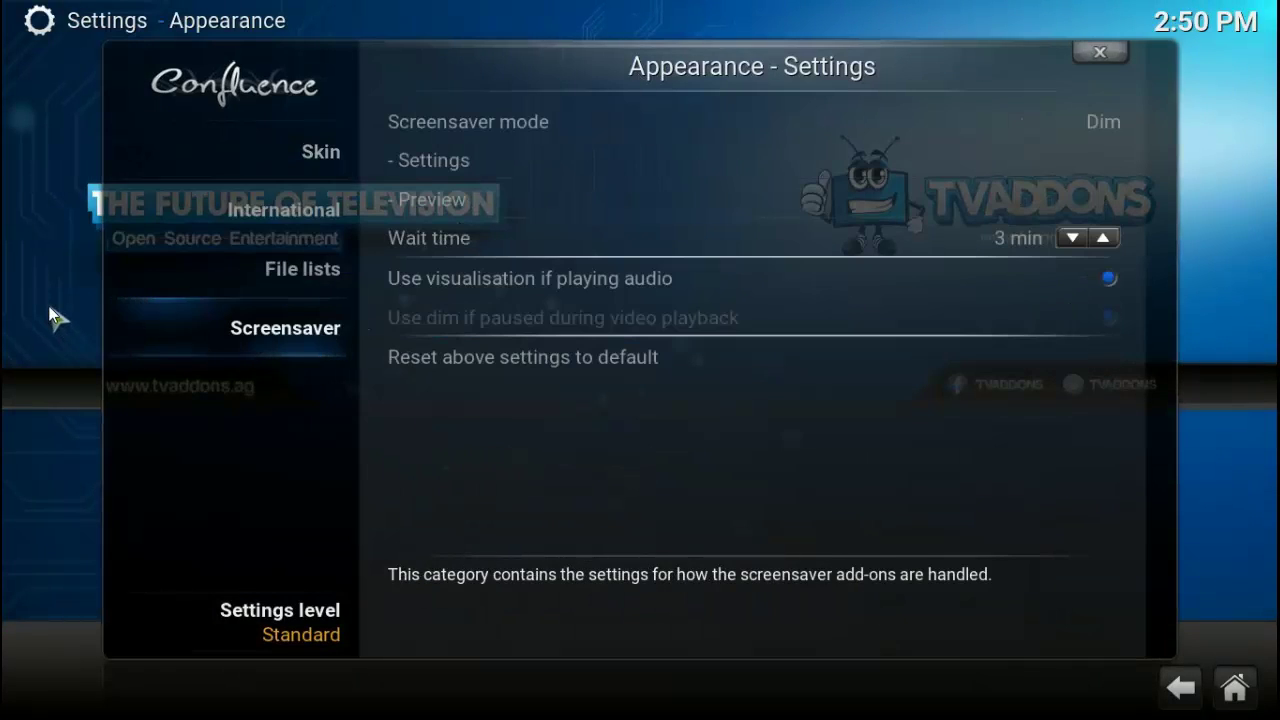
right_click(55, 318)
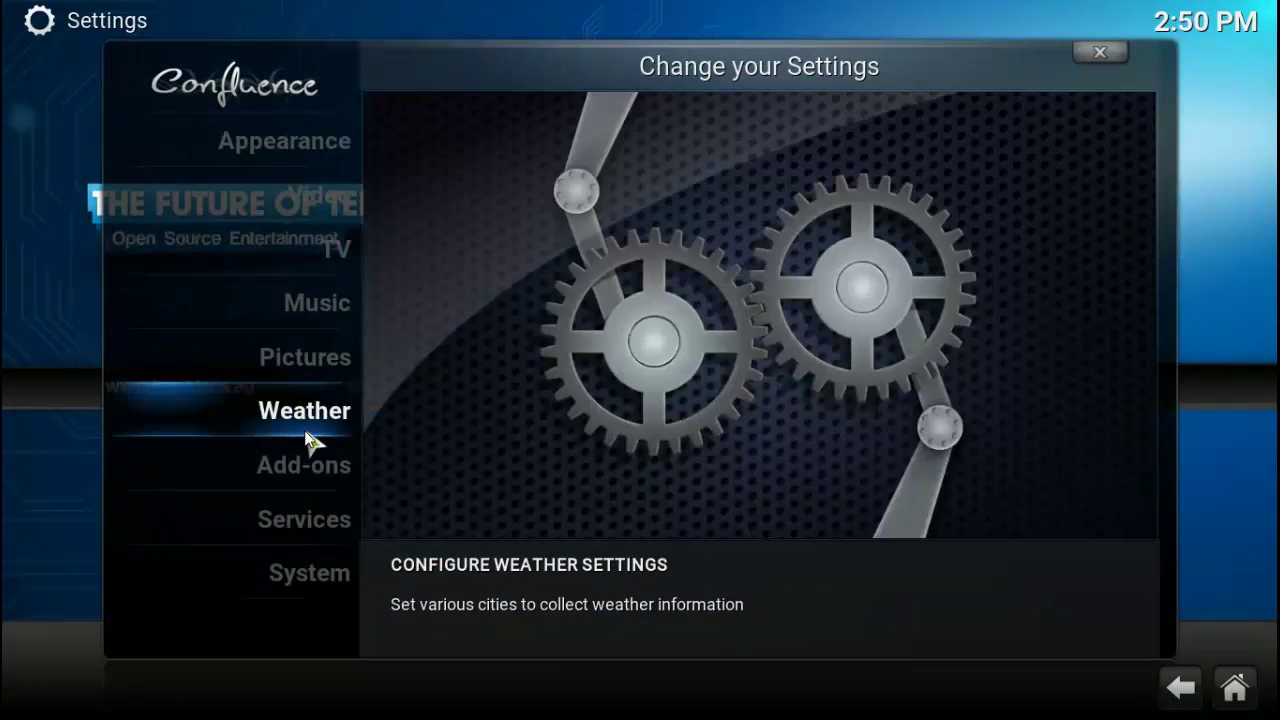
left_click(312, 458)
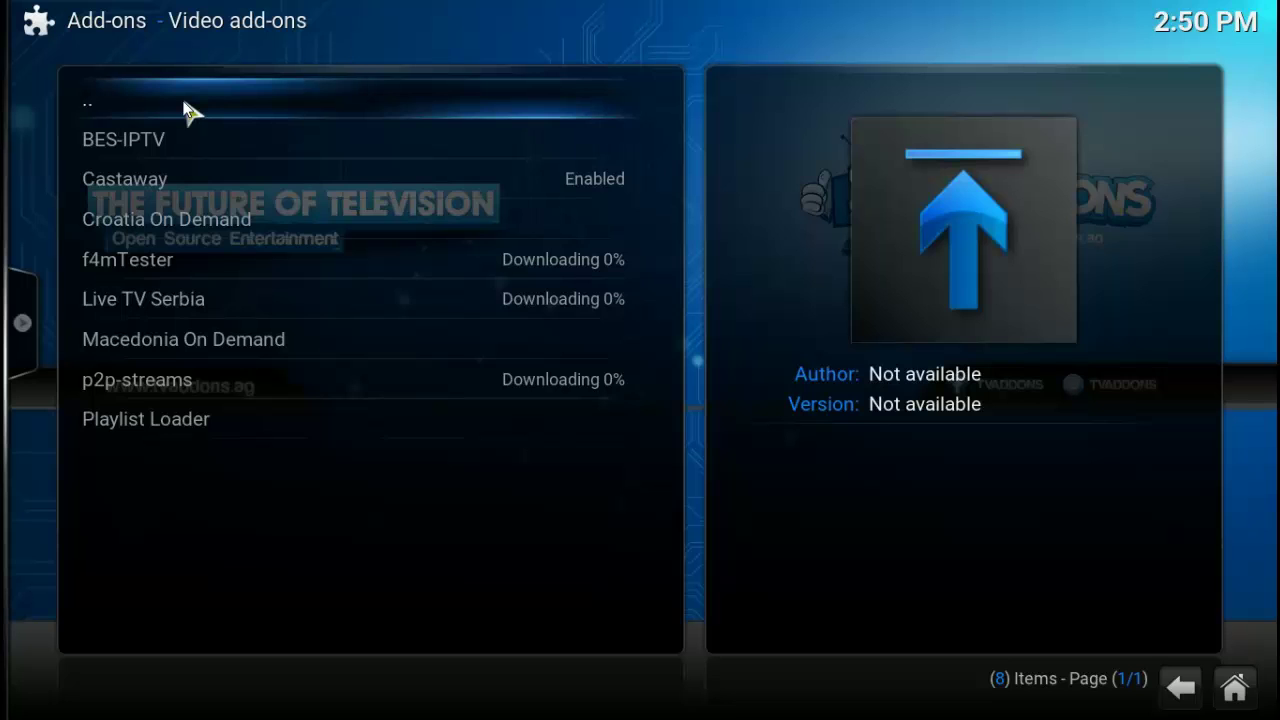
left_click(186, 104)
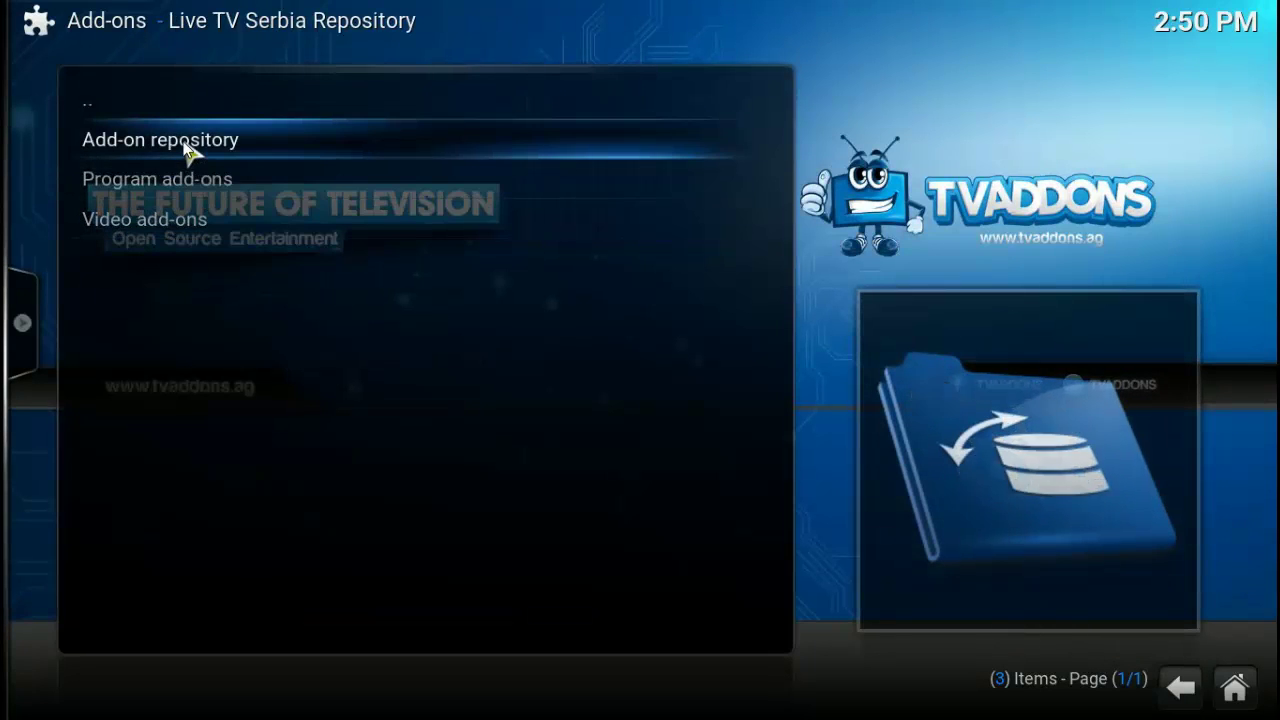
Look through the list of repositories available for add-on installation and go back to the main add-on options
left_click(174, 115)
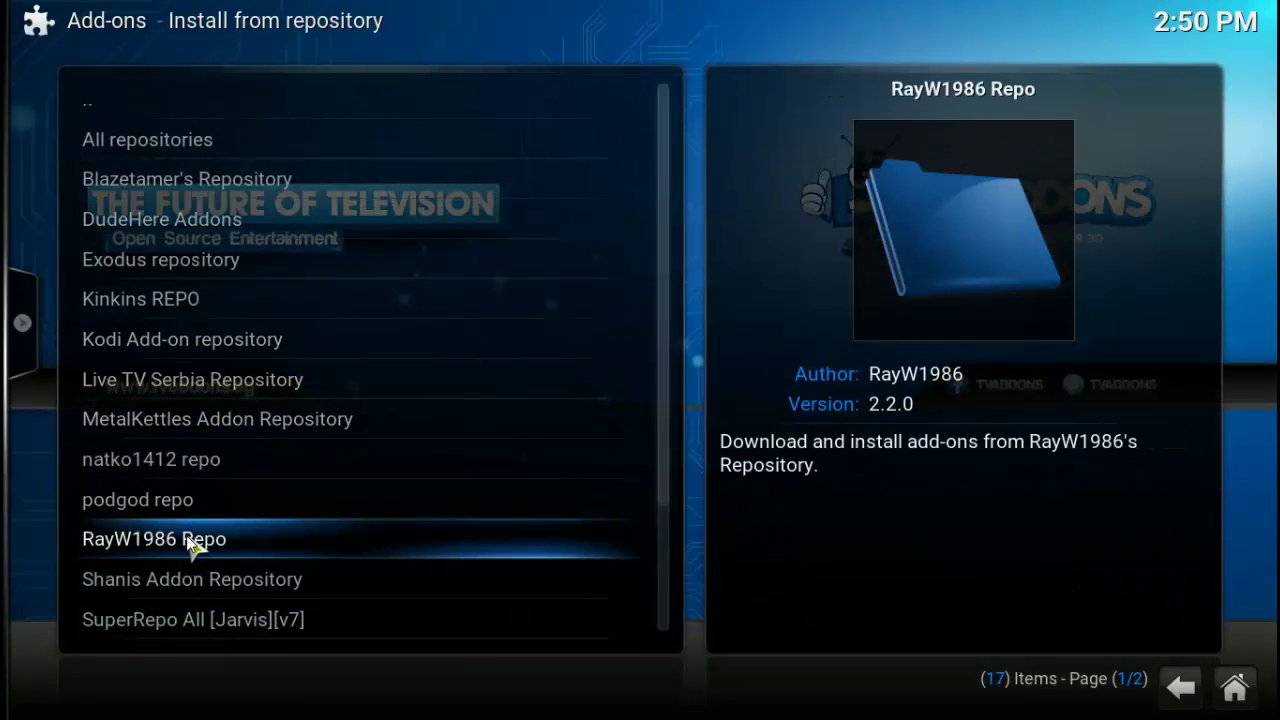
scroll(186, 535, "down", 1)
scroll(185, 260, "up", 1)
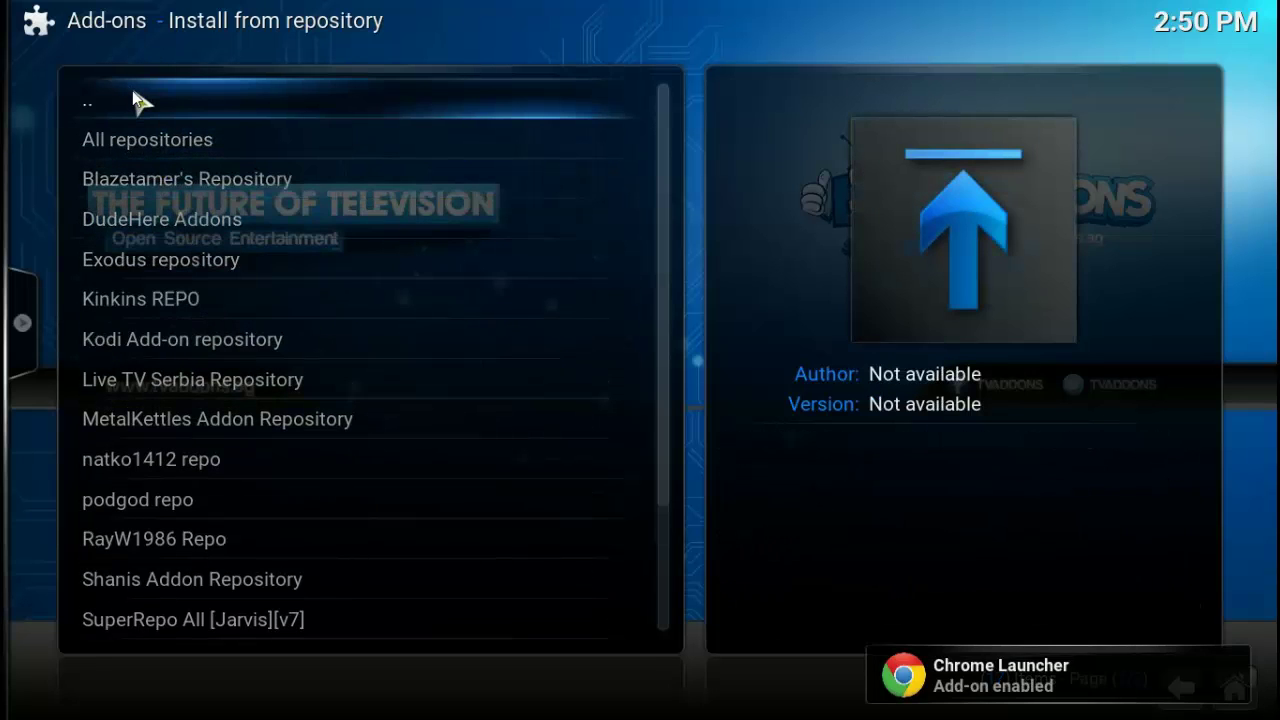
left_click(135, 101)
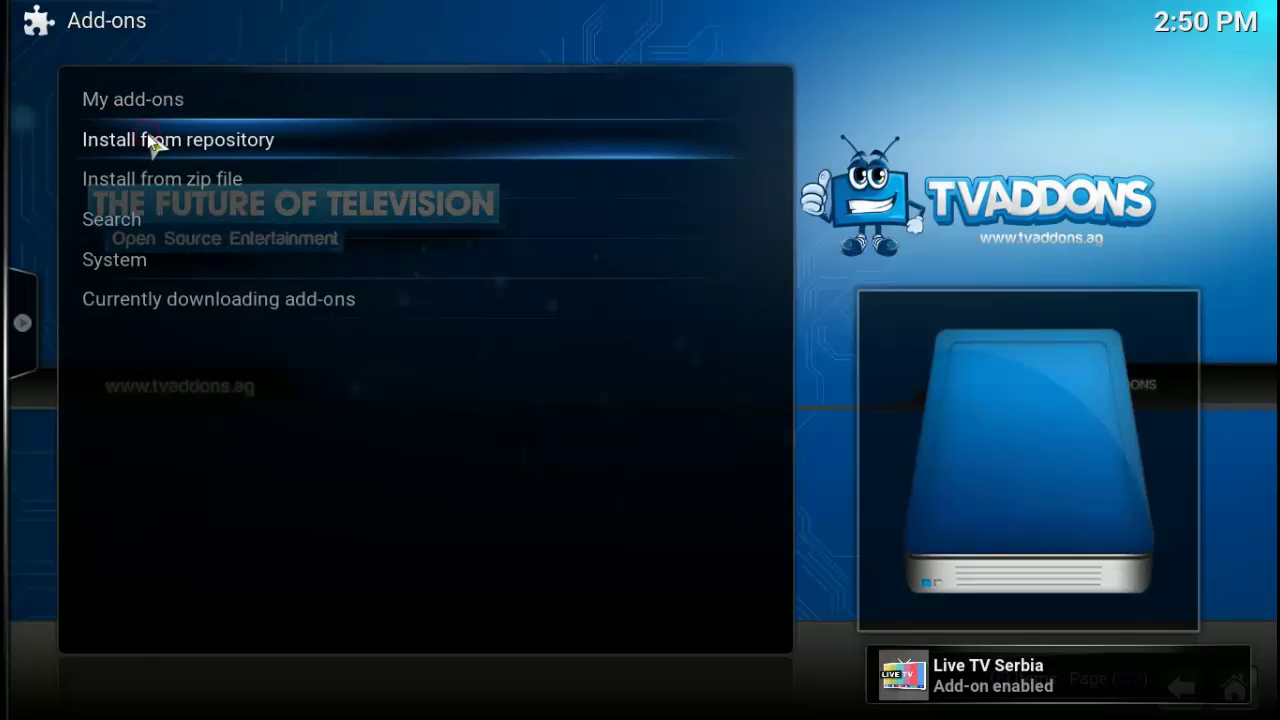
left_click(148, 138)
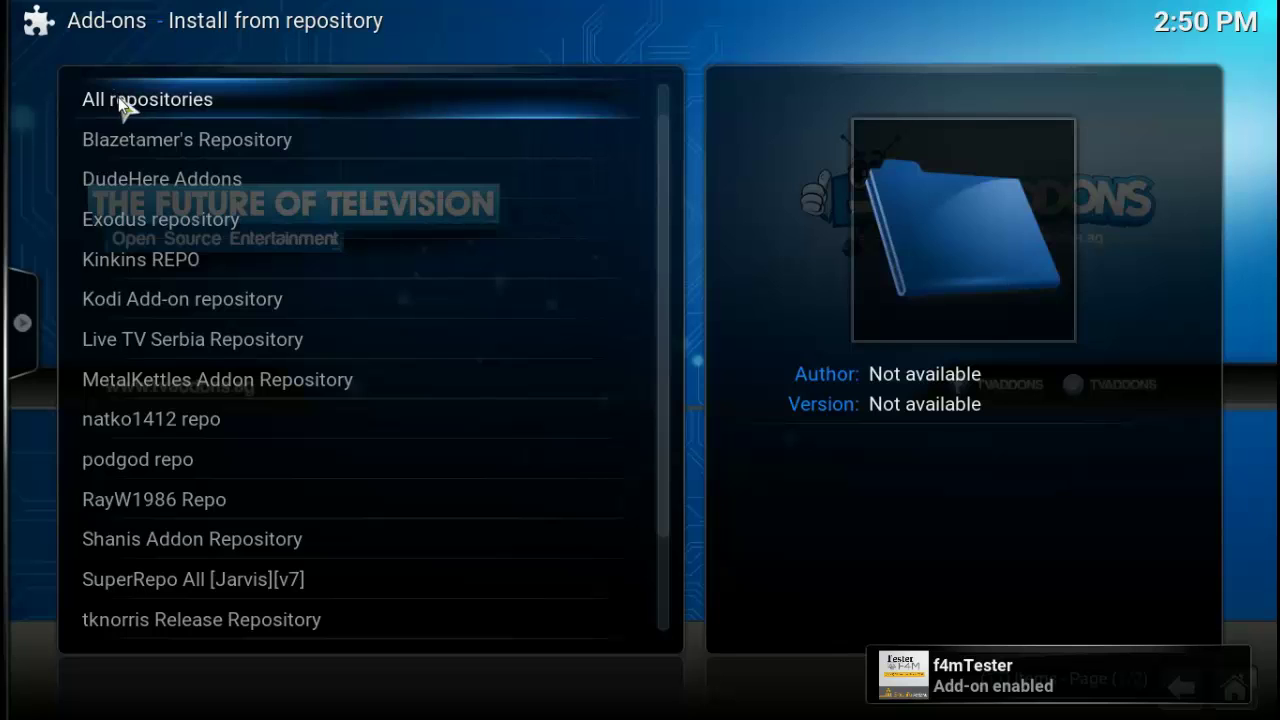
scroll(120, 100, "down", 3)
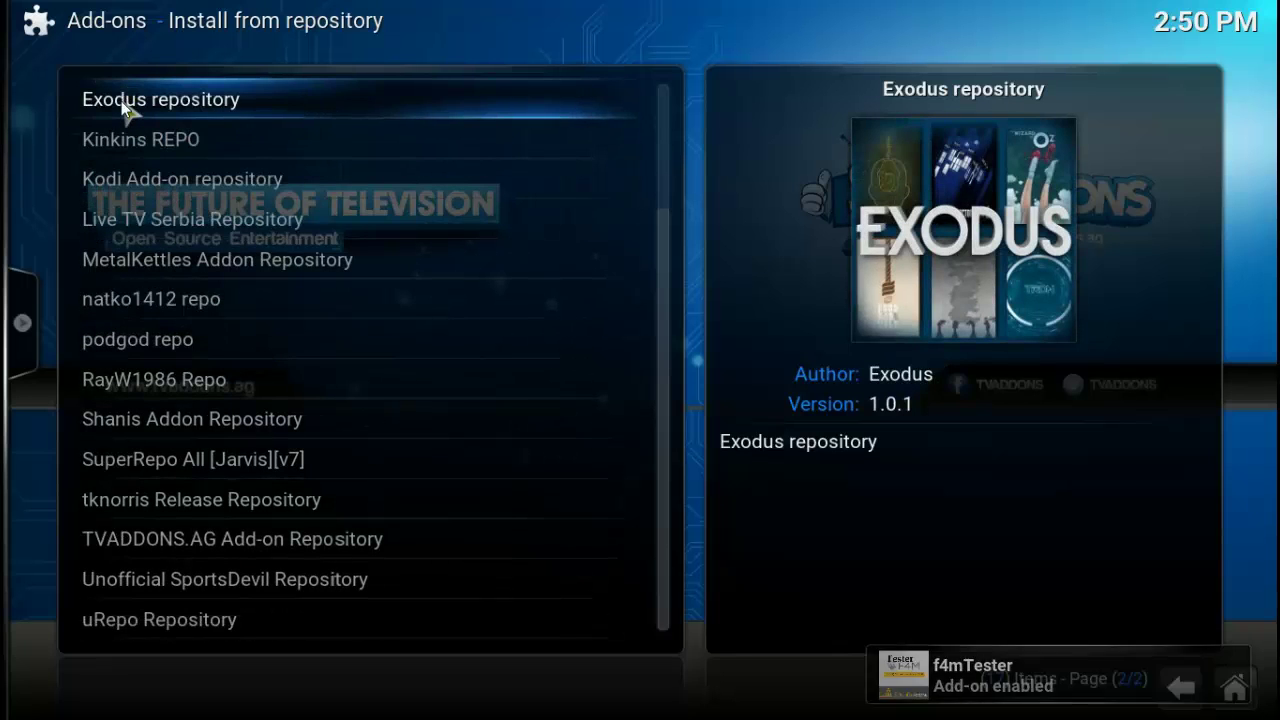
scroll(121, 101, "up", 4)
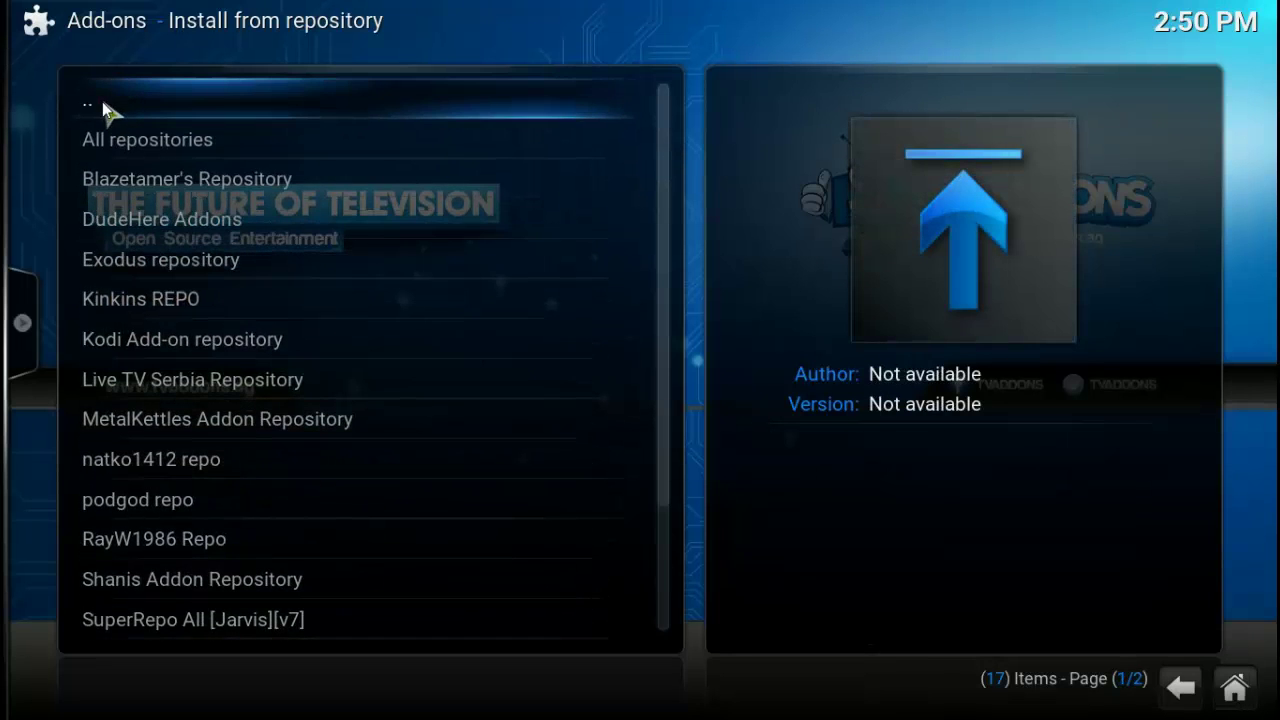
left_click(103, 101)
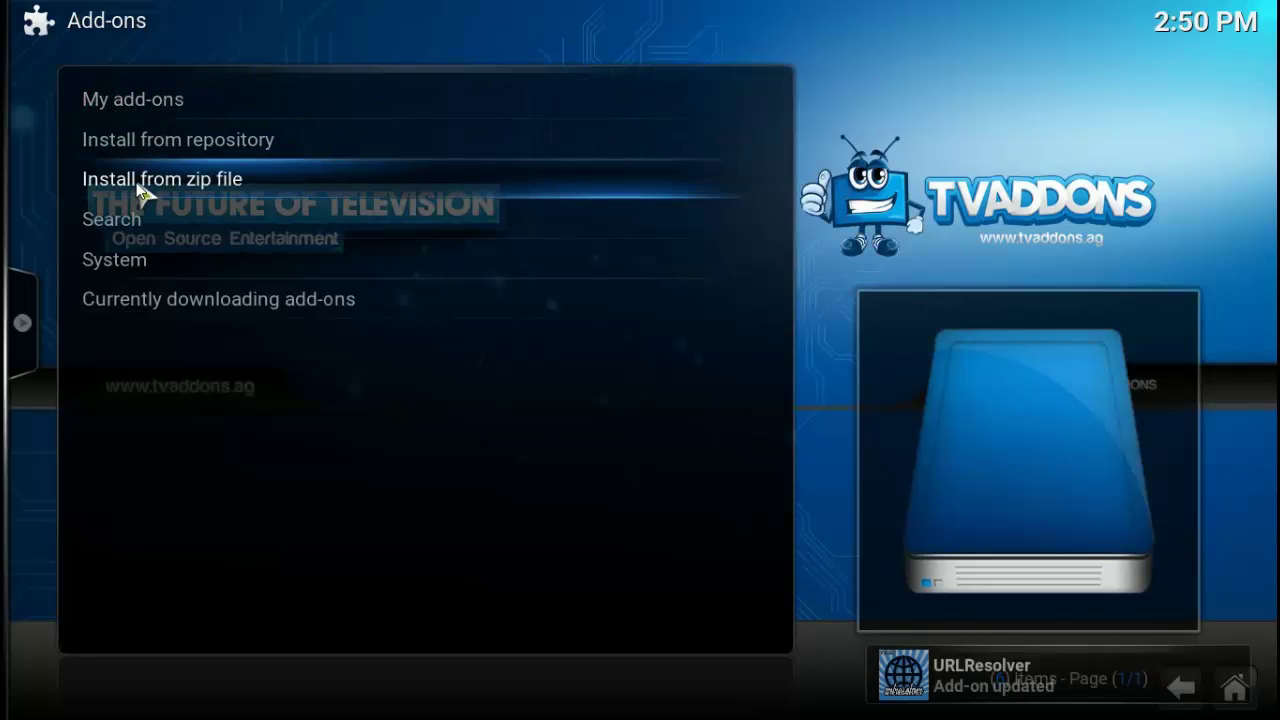
Return to the home screen and look through the installed video add-ons
right_click(123, 32)
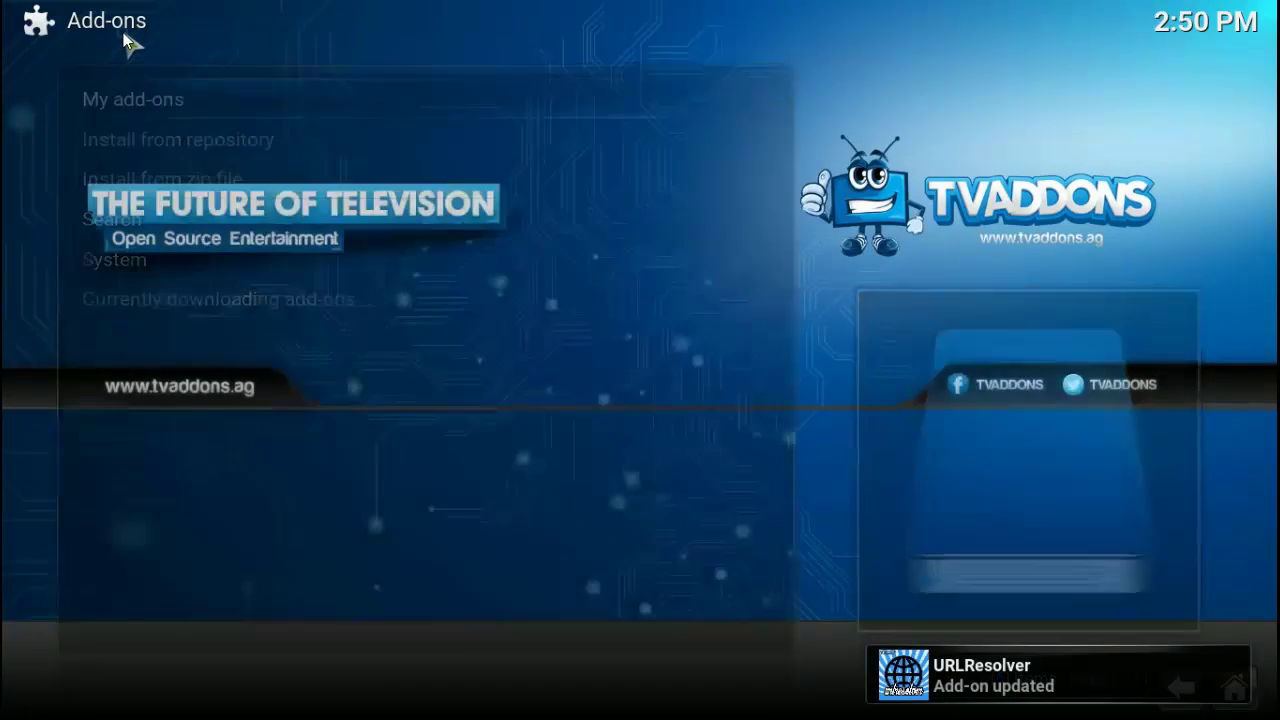
right_click(240, 10)
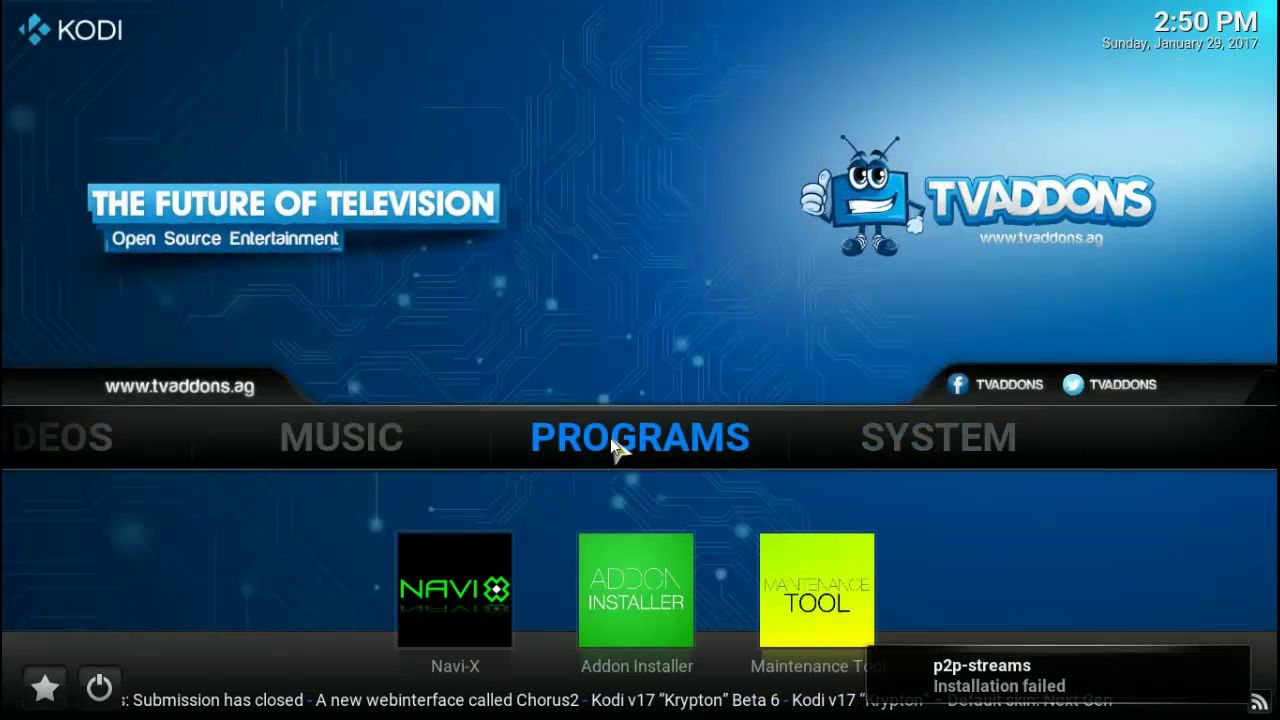
mouse_move(563, 445)
scroll(569, 451, "up", 1)
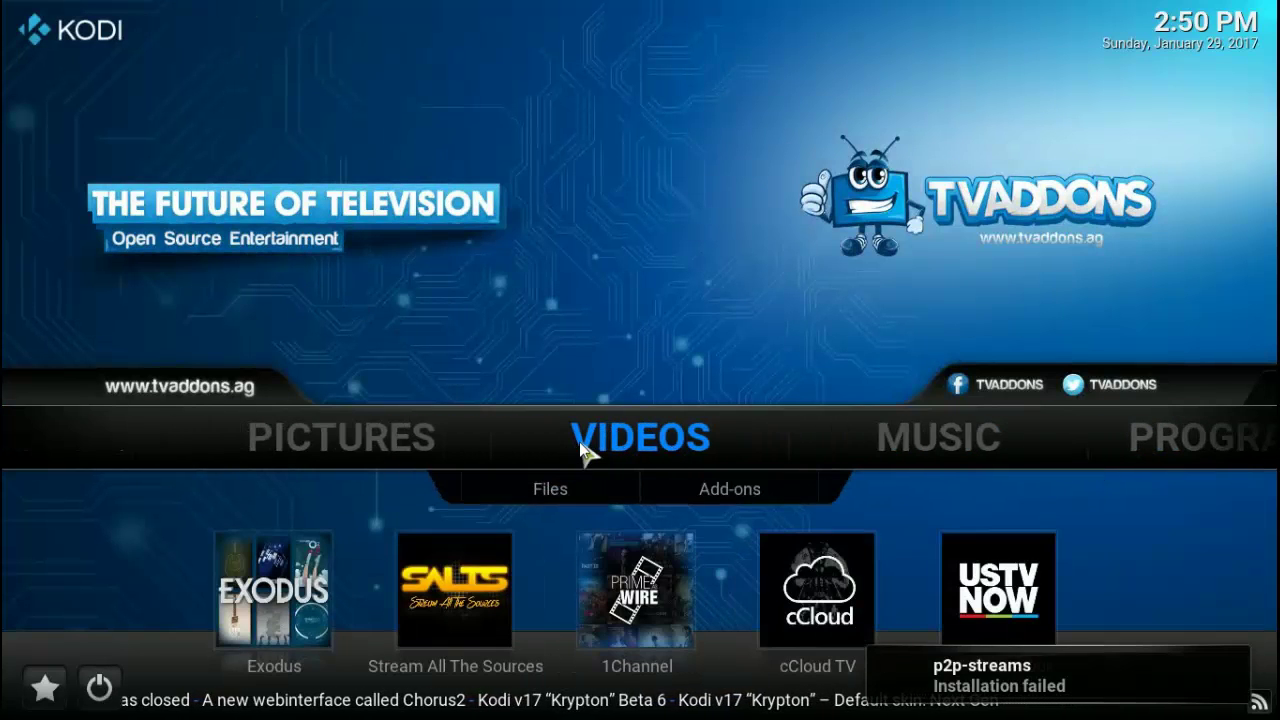
left_click(715, 489)
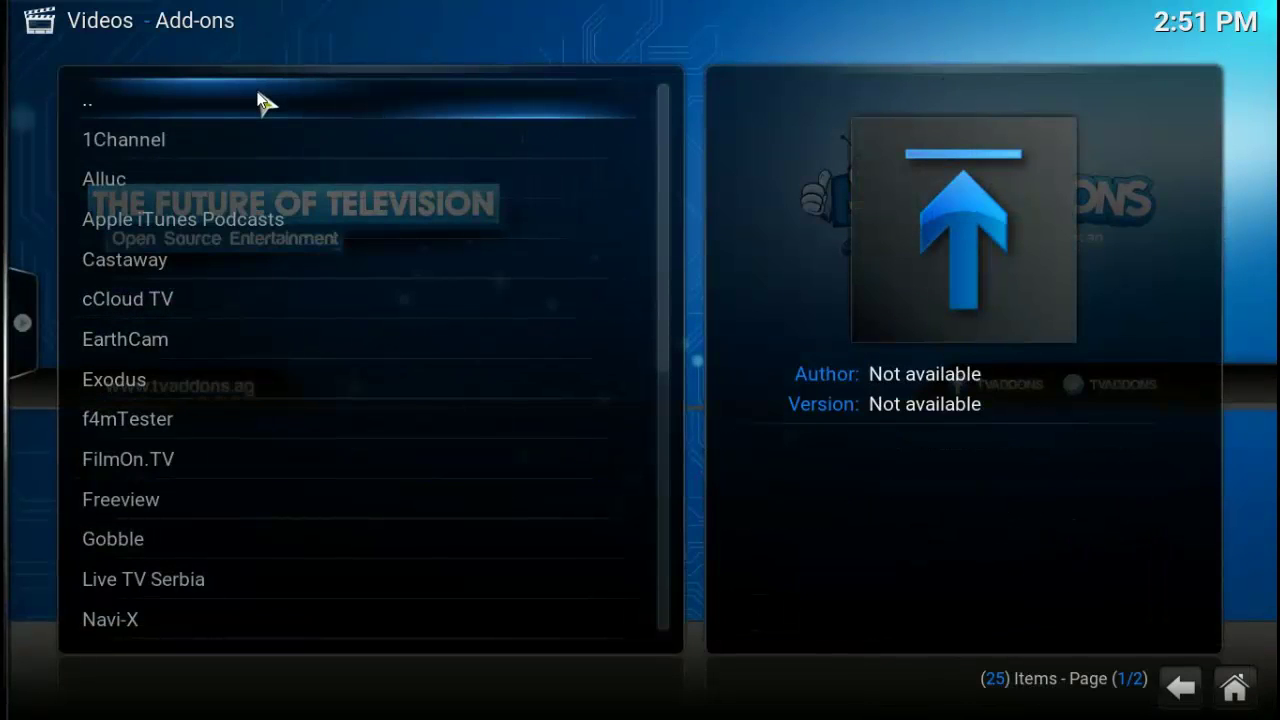
scroll(329, 271, "down", 13)
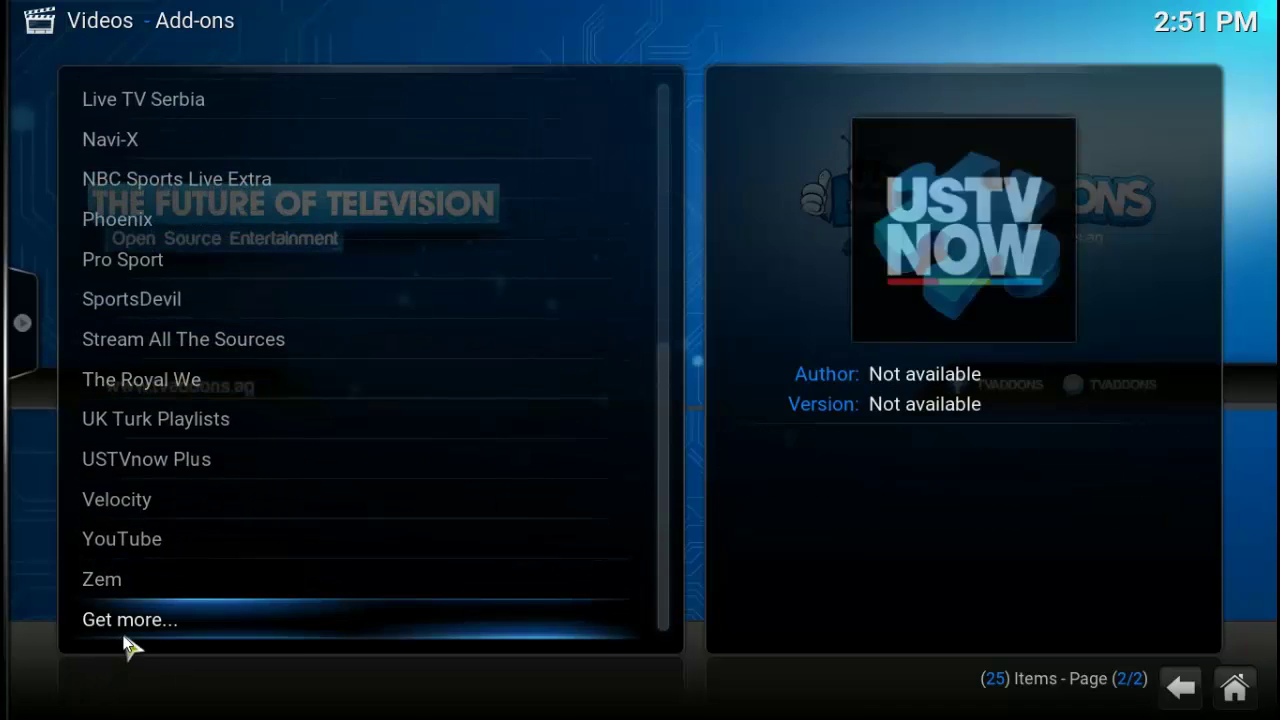
Open the list of further video add-ons and look through the alphabetical entries down to the names starting with S
left_click(128, 630)
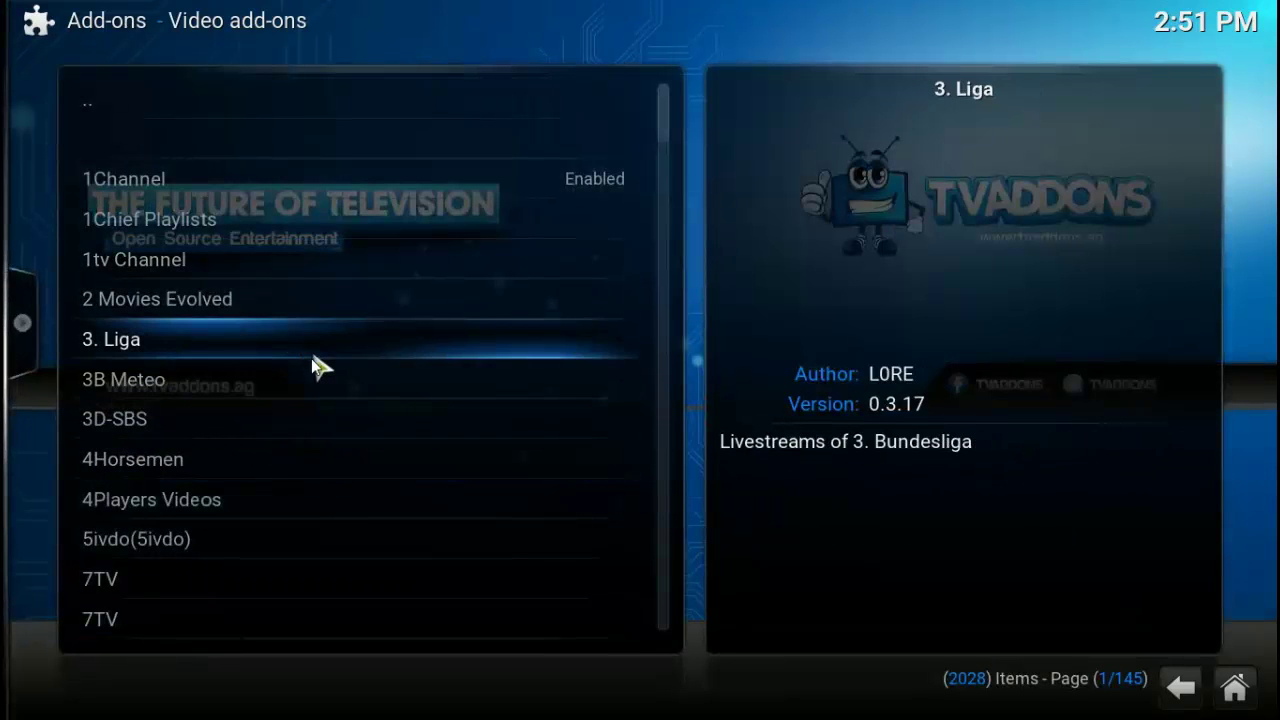
scroll(290, 445, "down", 20)
scroll(295, 454, "down", 20)
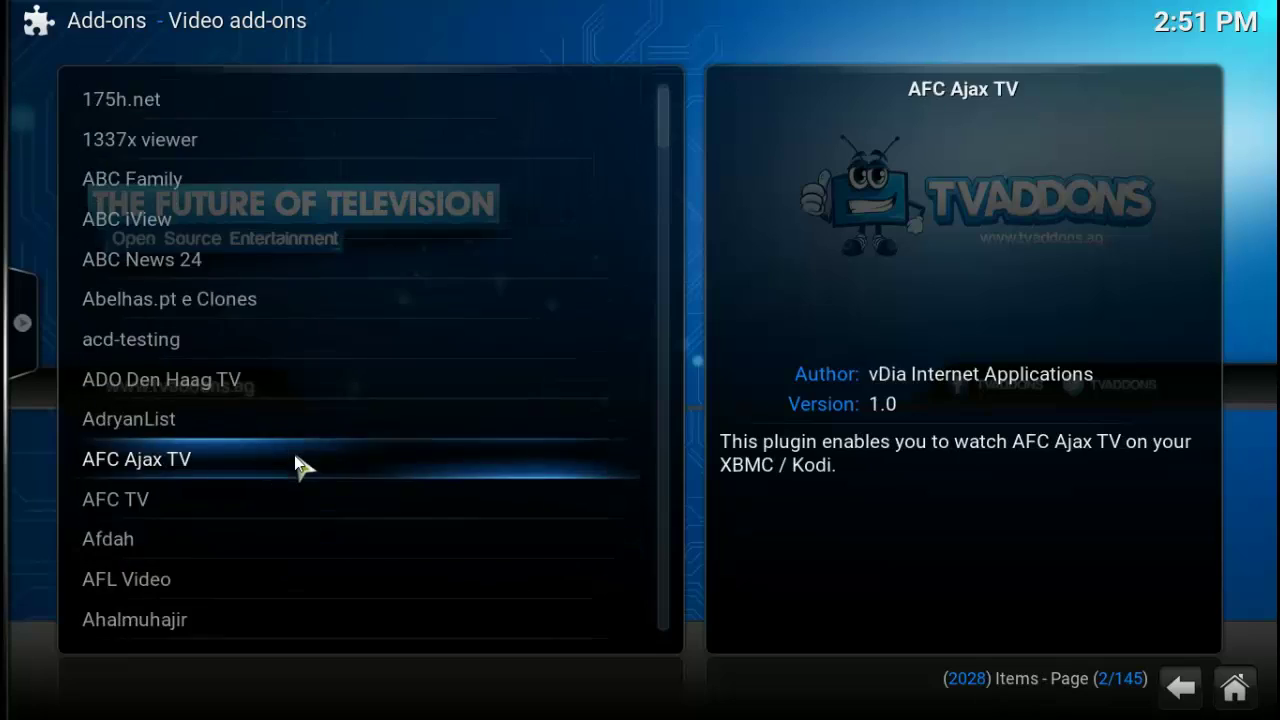
scroll(305, 465, "down", 20)
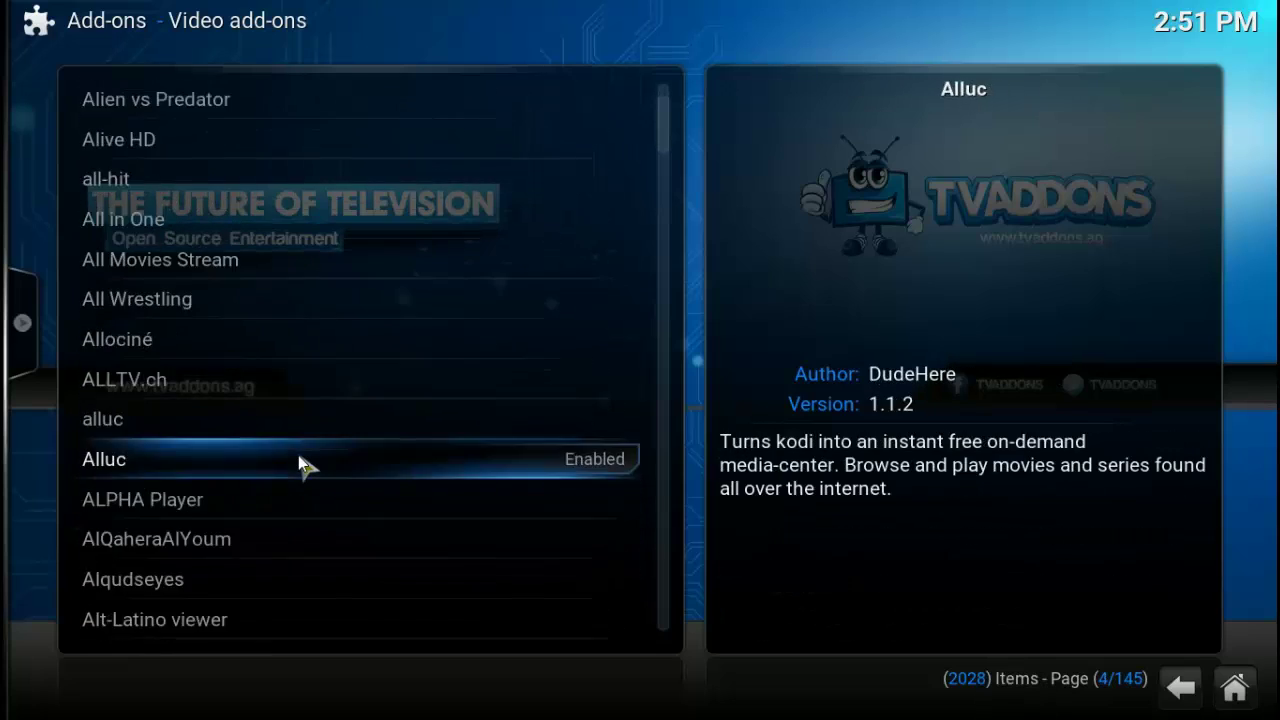
scroll(300, 454, "down", 20)
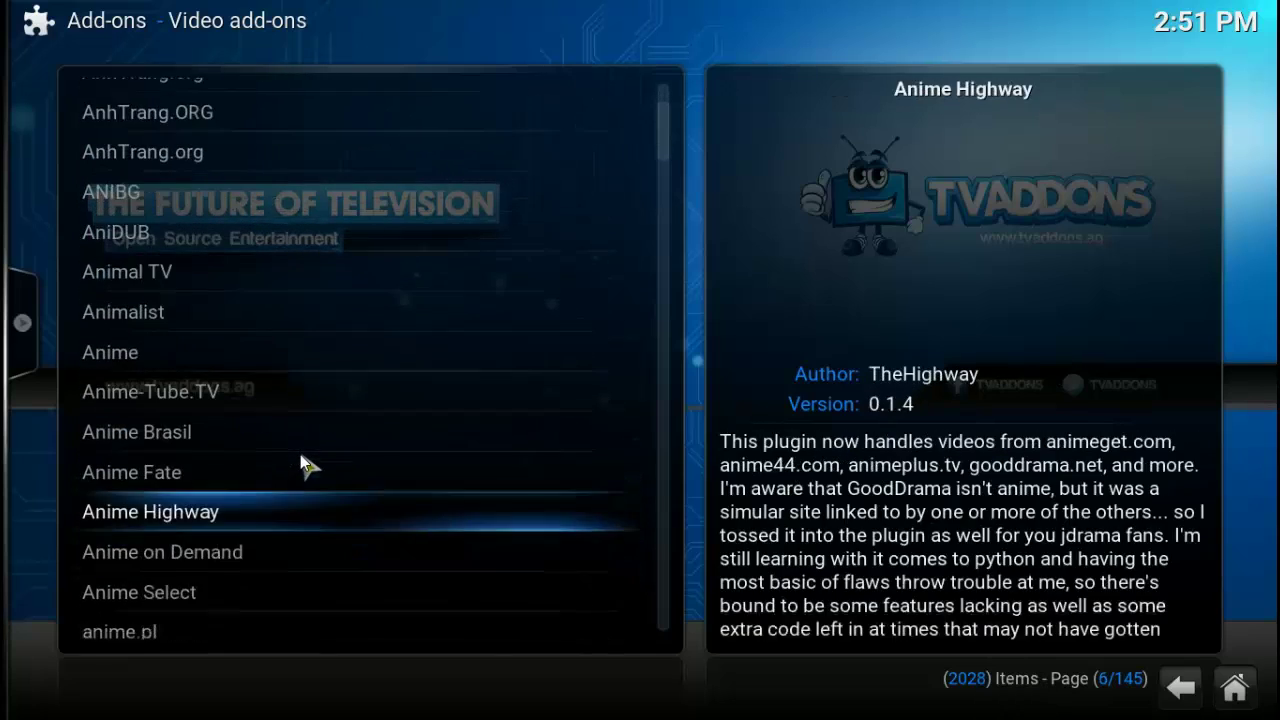
scroll(302, 456, "down", 14)
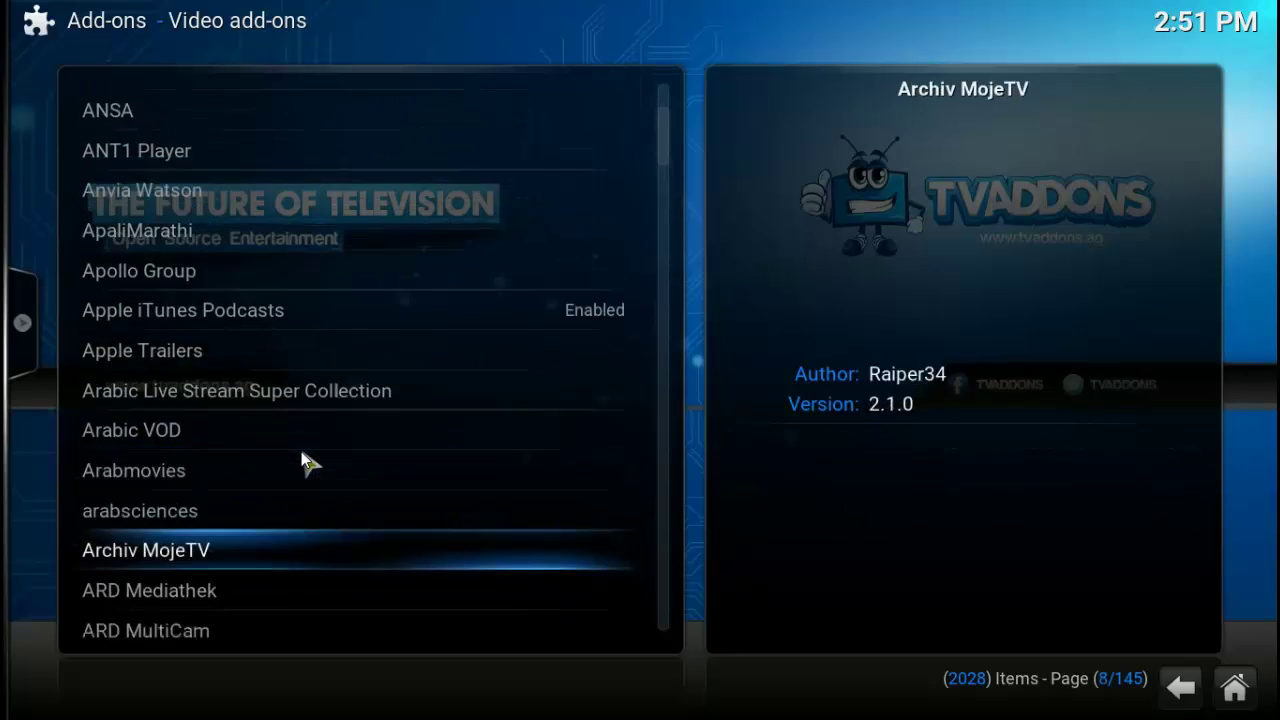
scroll(305, 457, "down", 2)
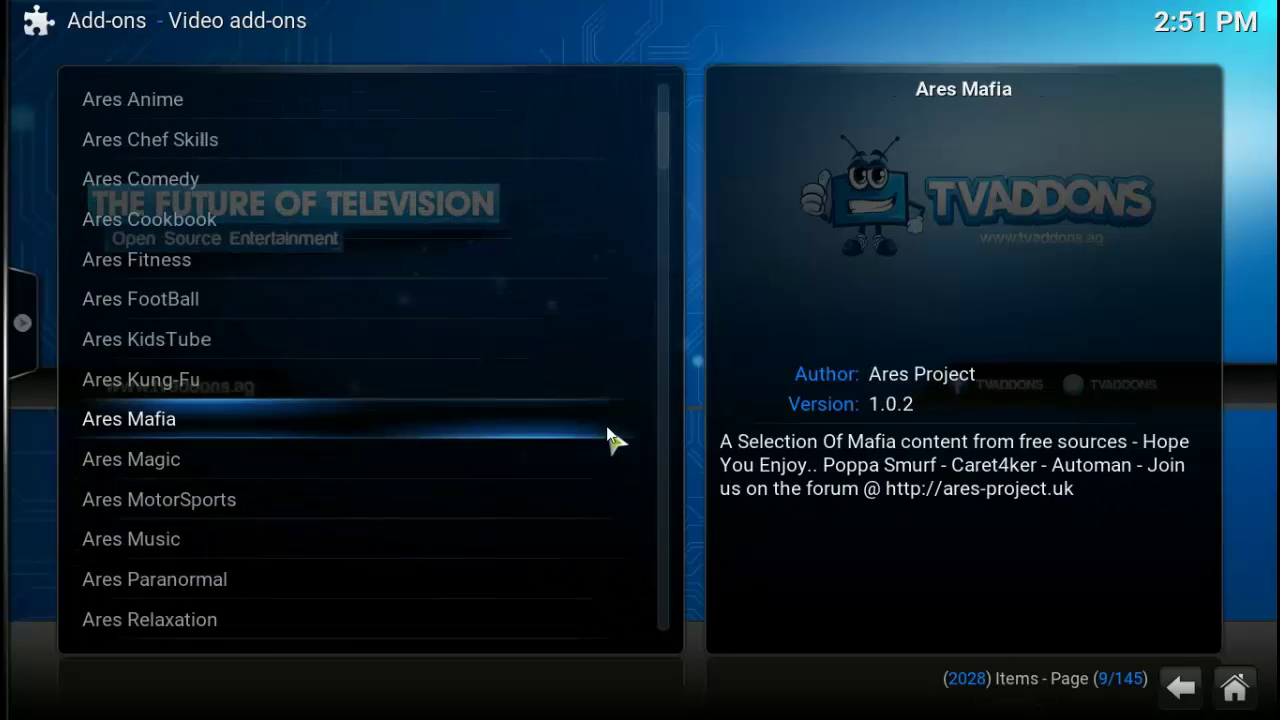
left_click(663, 440)
scroll(524, 453, "down", 20)
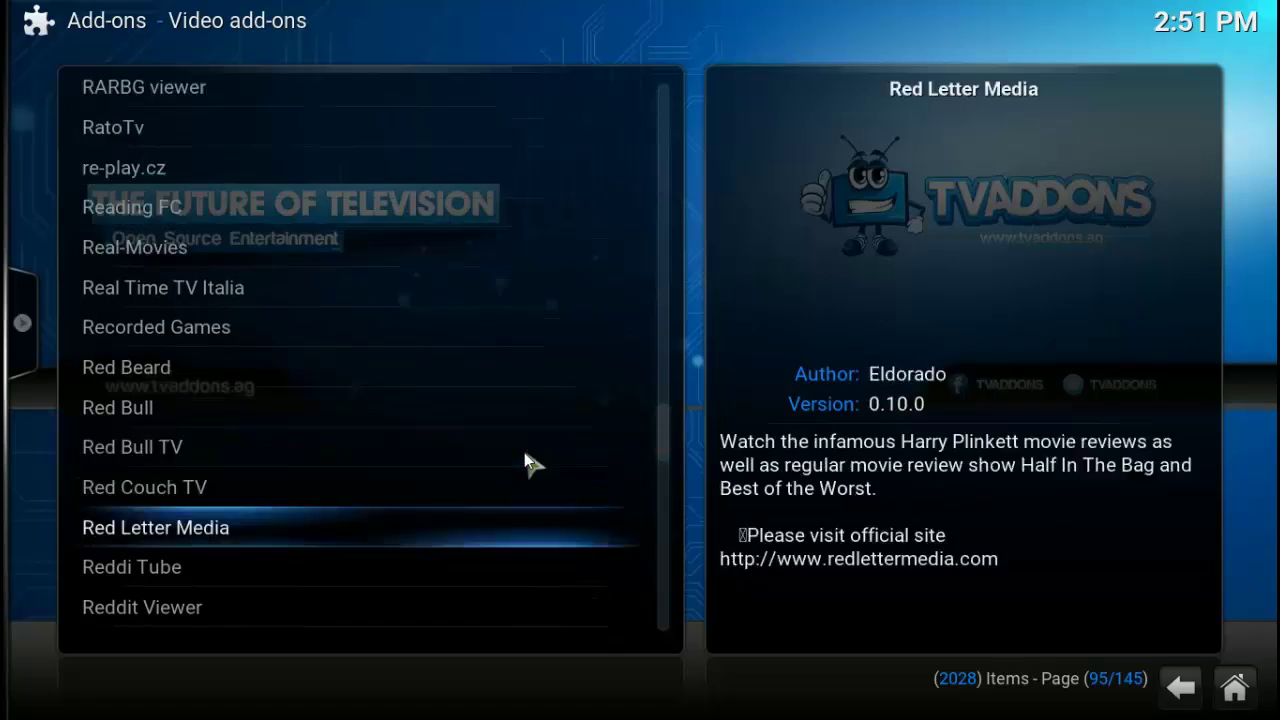
scroll(524, 458, "down", 14)
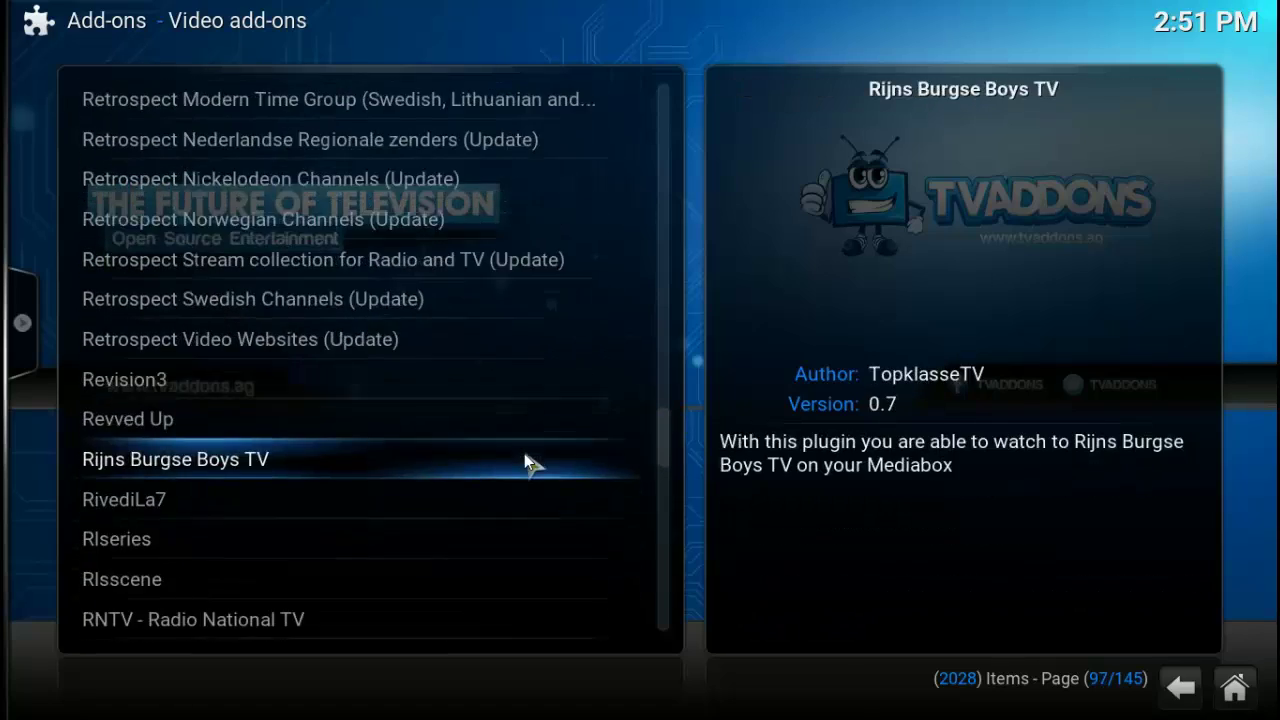
scroll(524, 453, "down", 17)
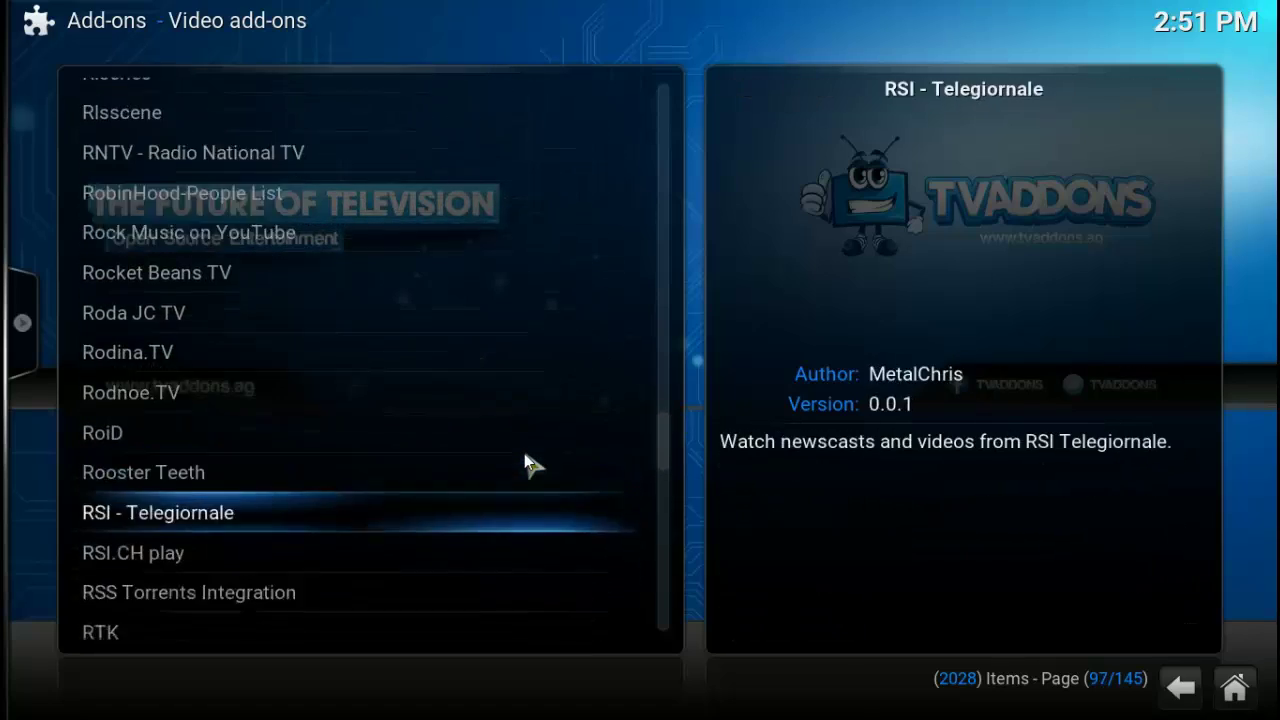
scroll(524, 454, "down", 20)
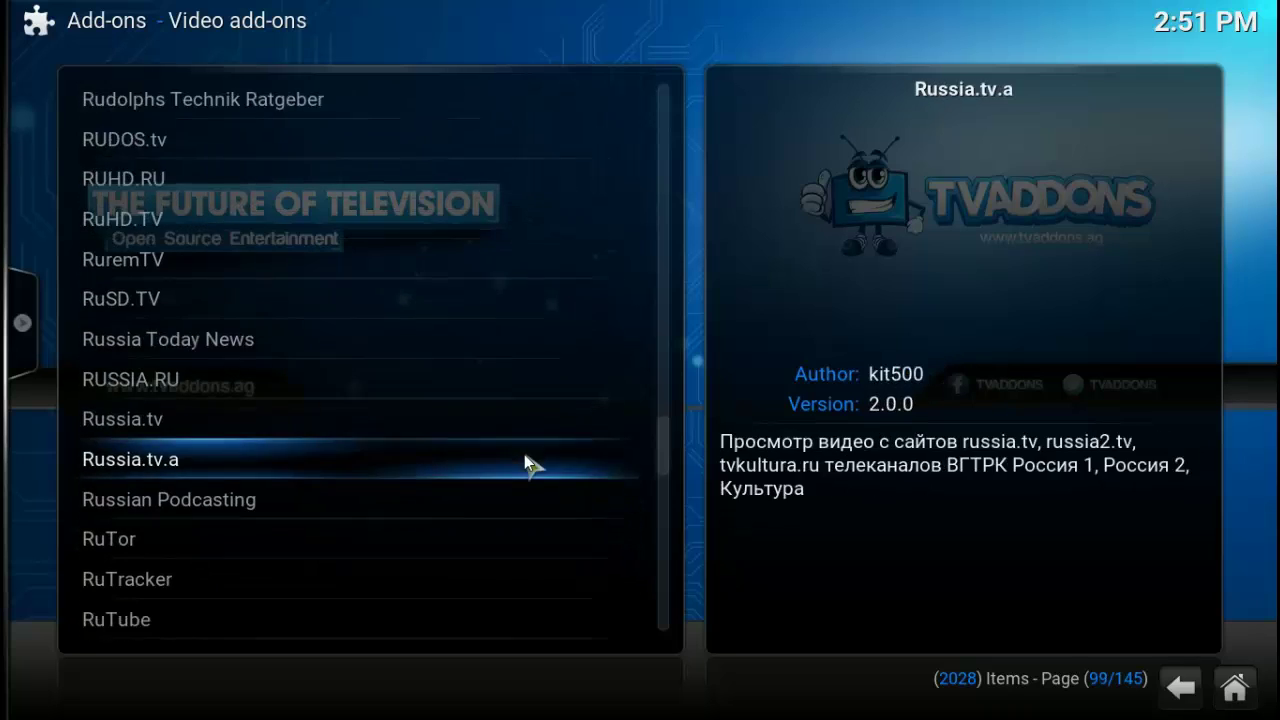
scroll(525, 457, "down", 11)
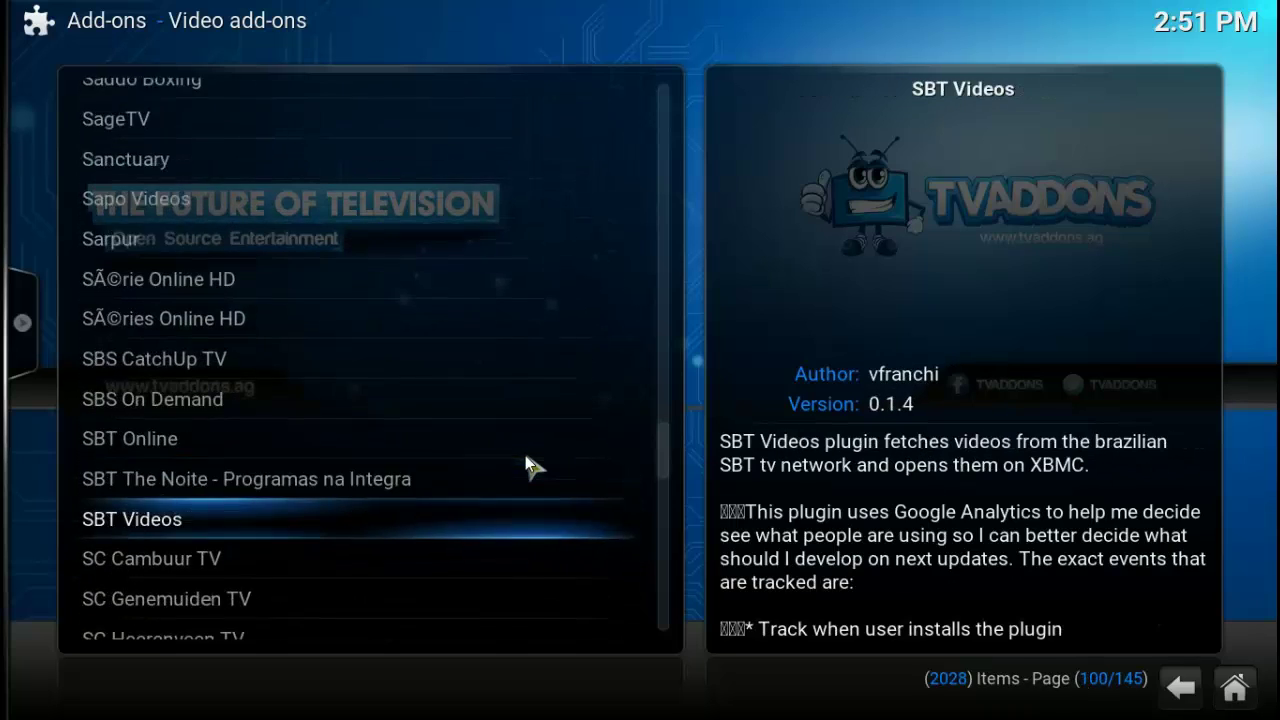
scroll(525, 457, "down", 11)
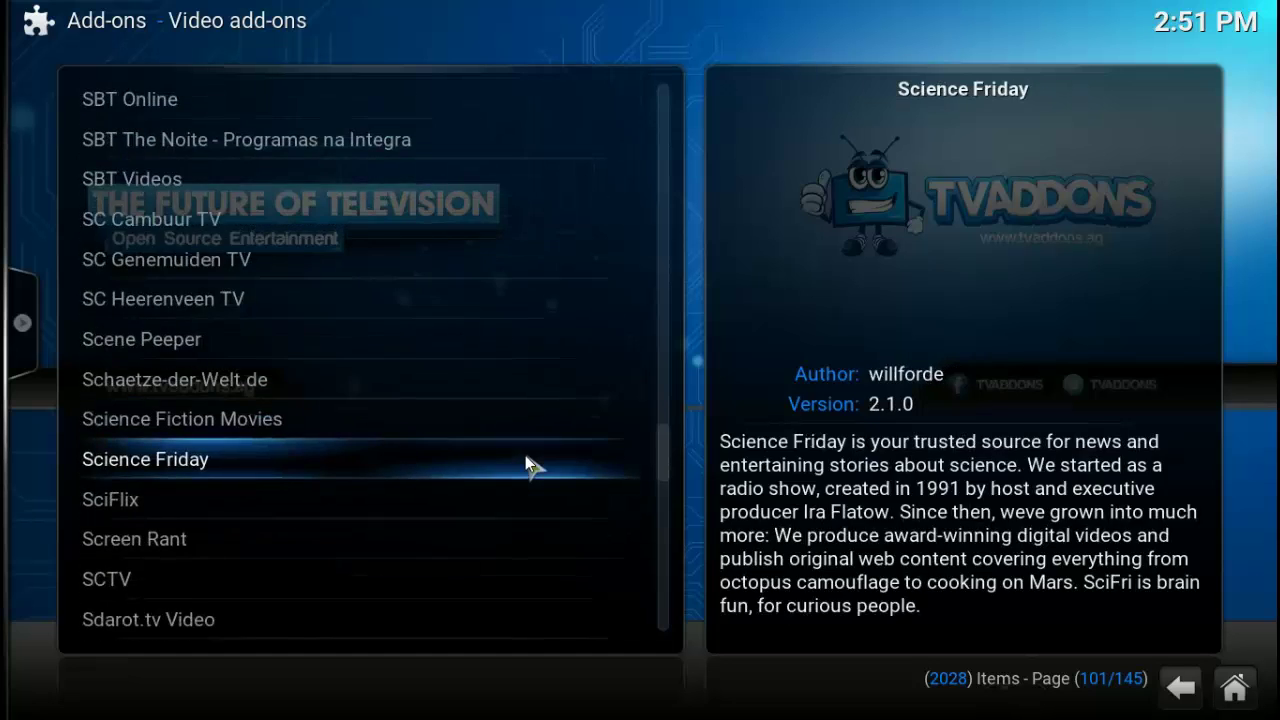
scroll(525, 455, "down", 7)
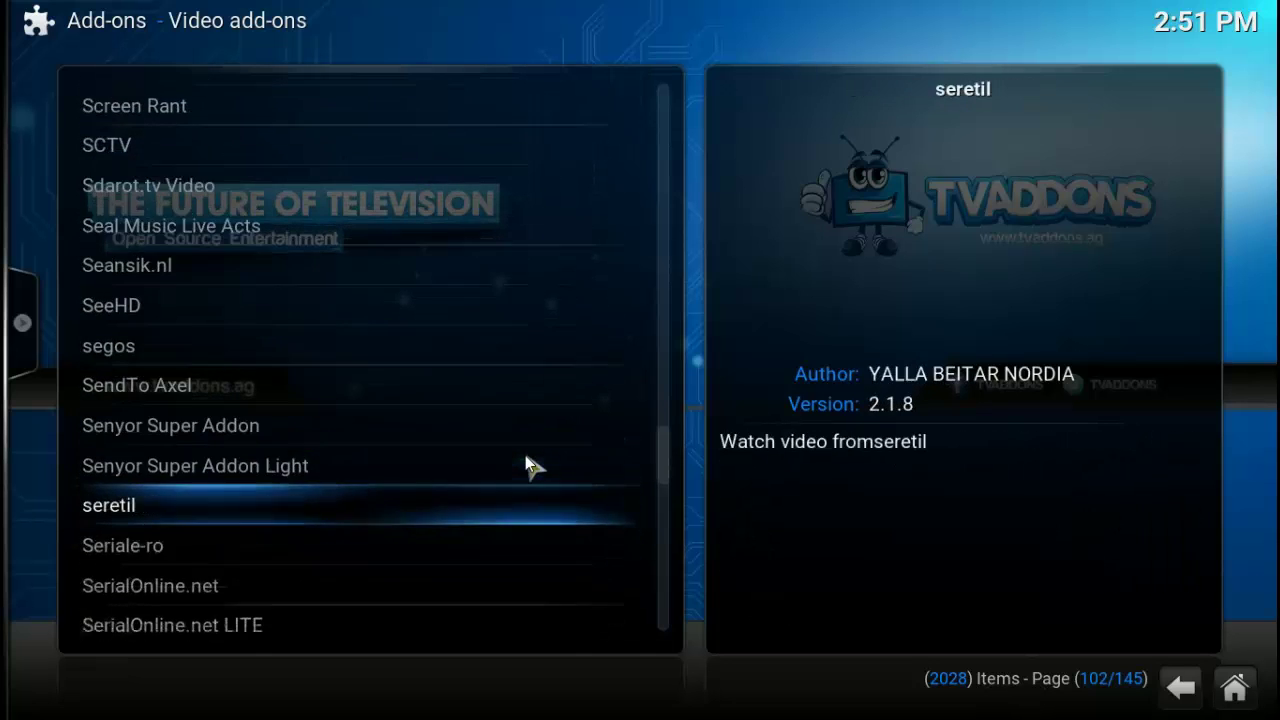
scroll(525, 455, "down", 7)
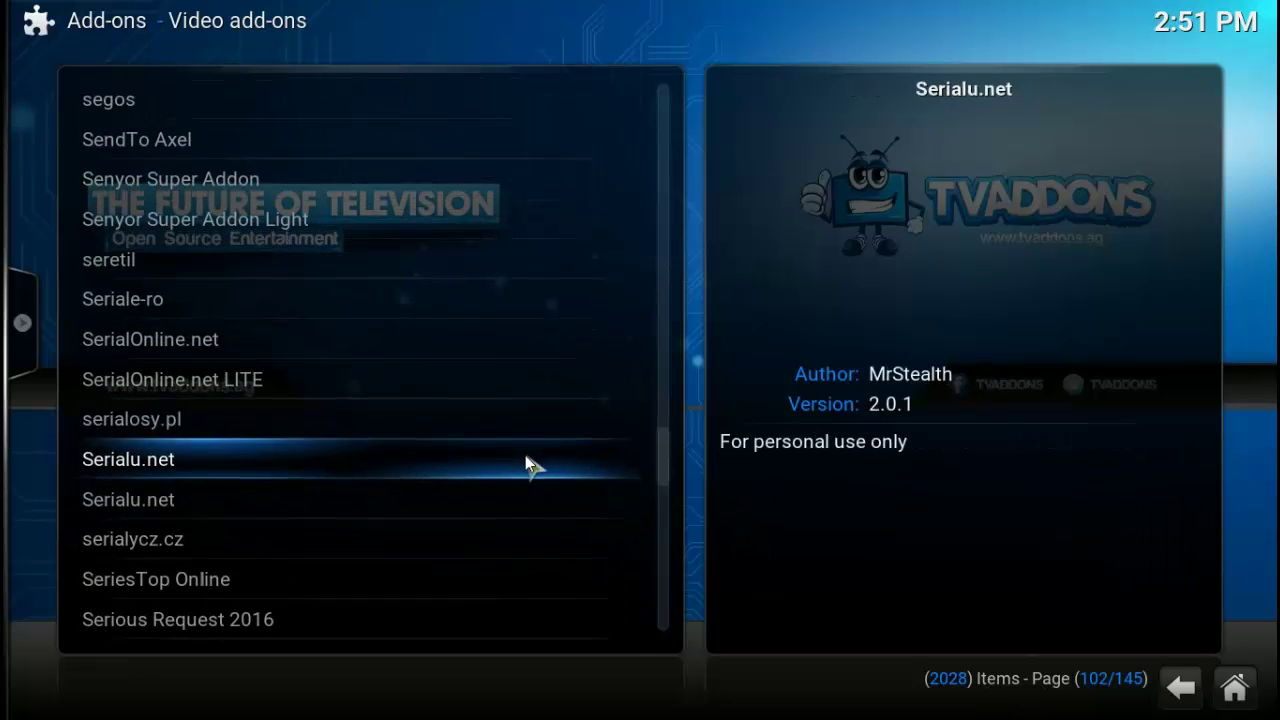
scroll(525, 455, "down", 10)
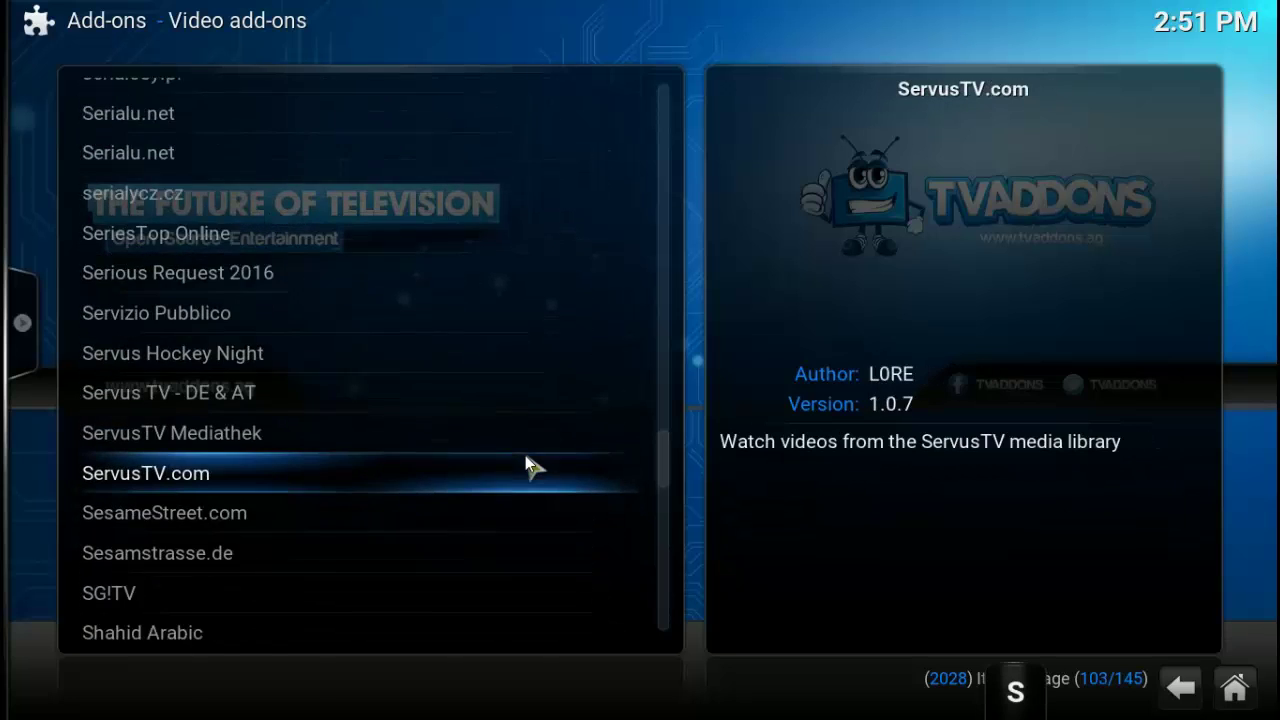
scroll(526, 456, "down", 11)
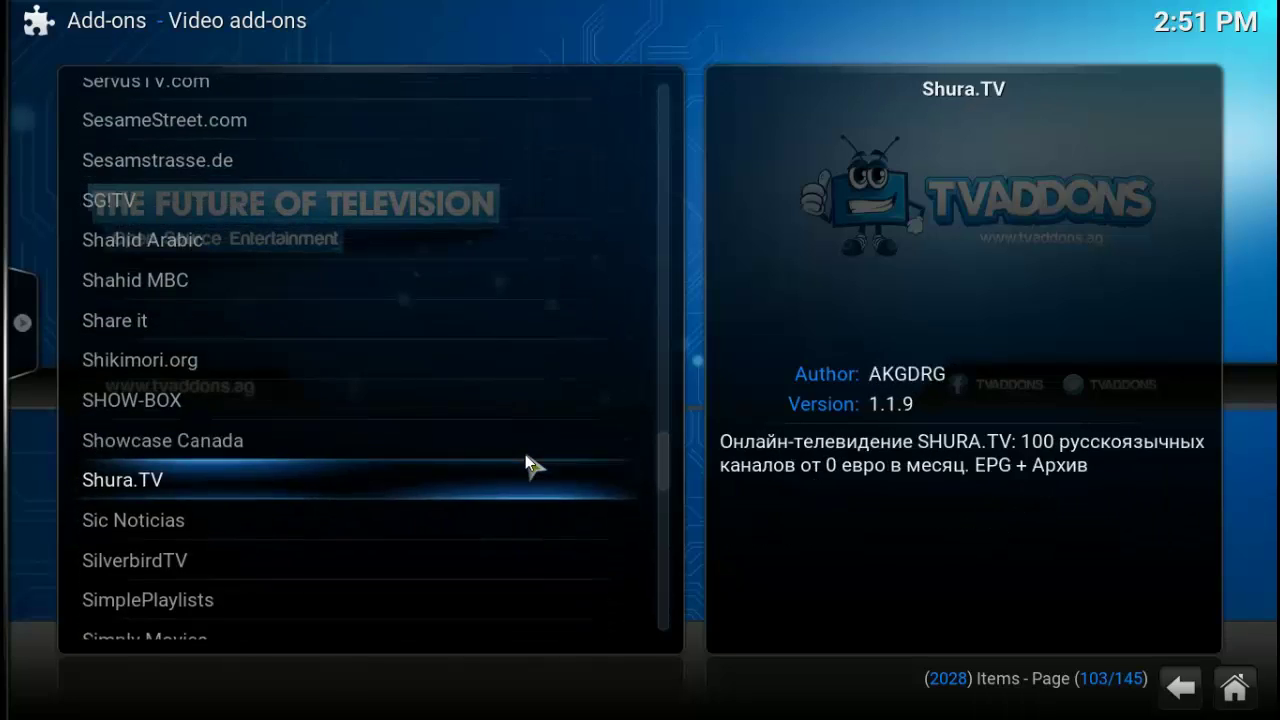
scroll(526, 456, "down", 13)
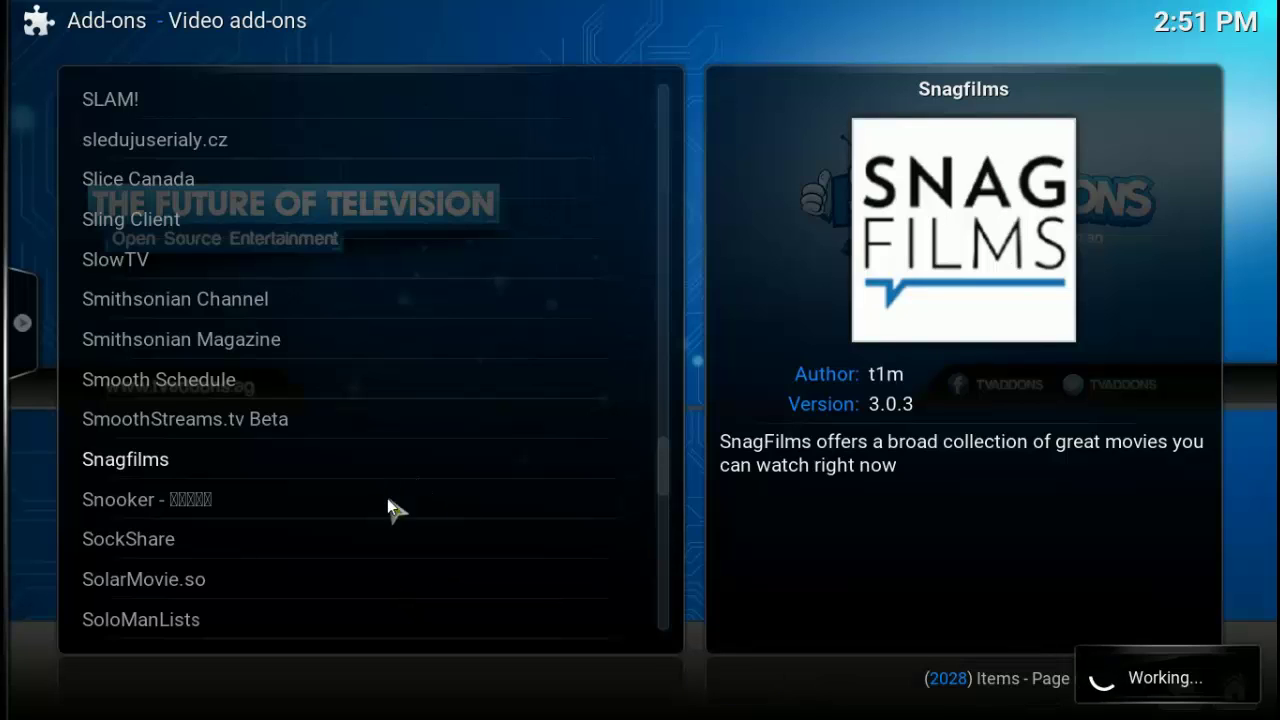
Find the Specto - ... Fork video add-on in the list, install it and keep its download running
left_click(663, 470)
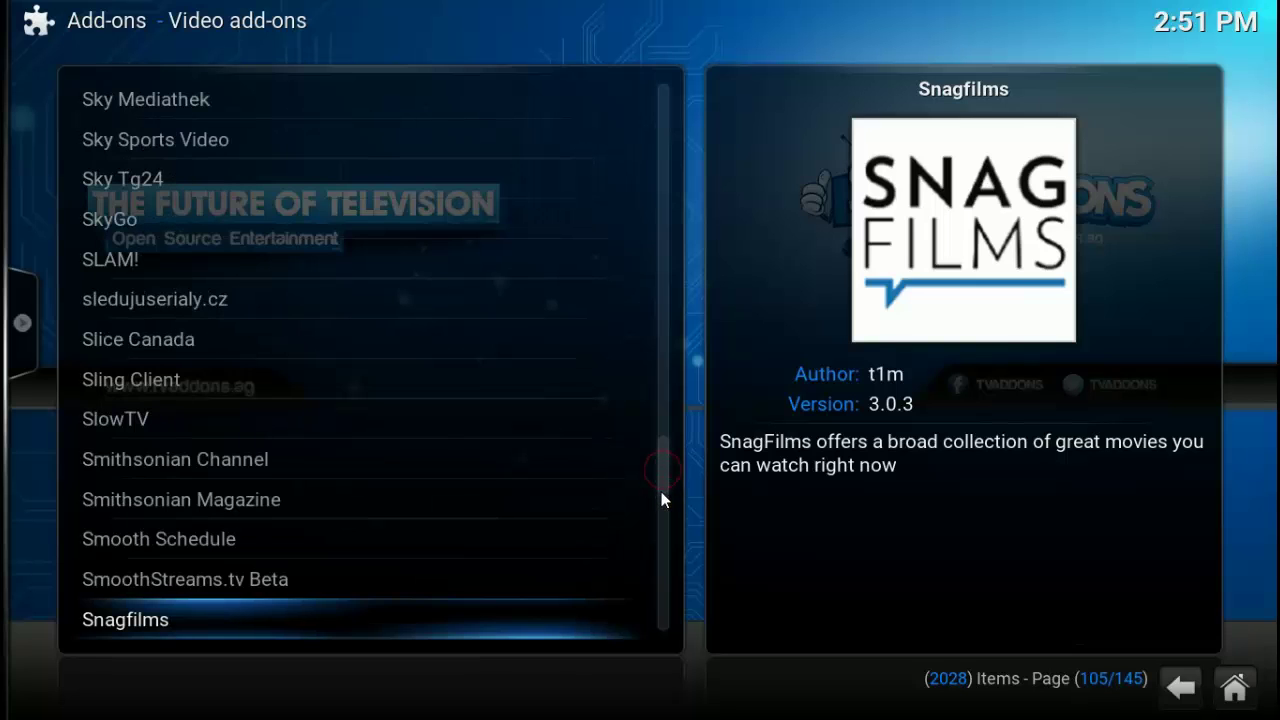
scroll(415, 555, "down", 11)
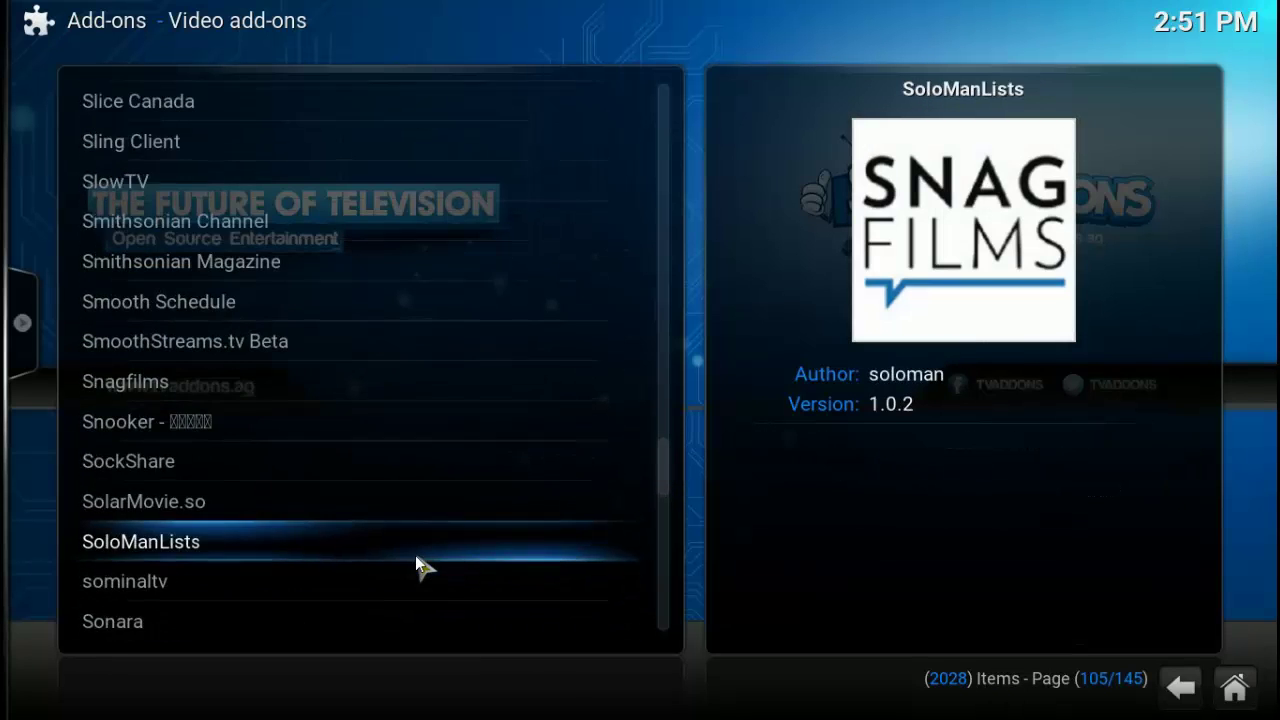
scroll(415, 565, "down", 1)
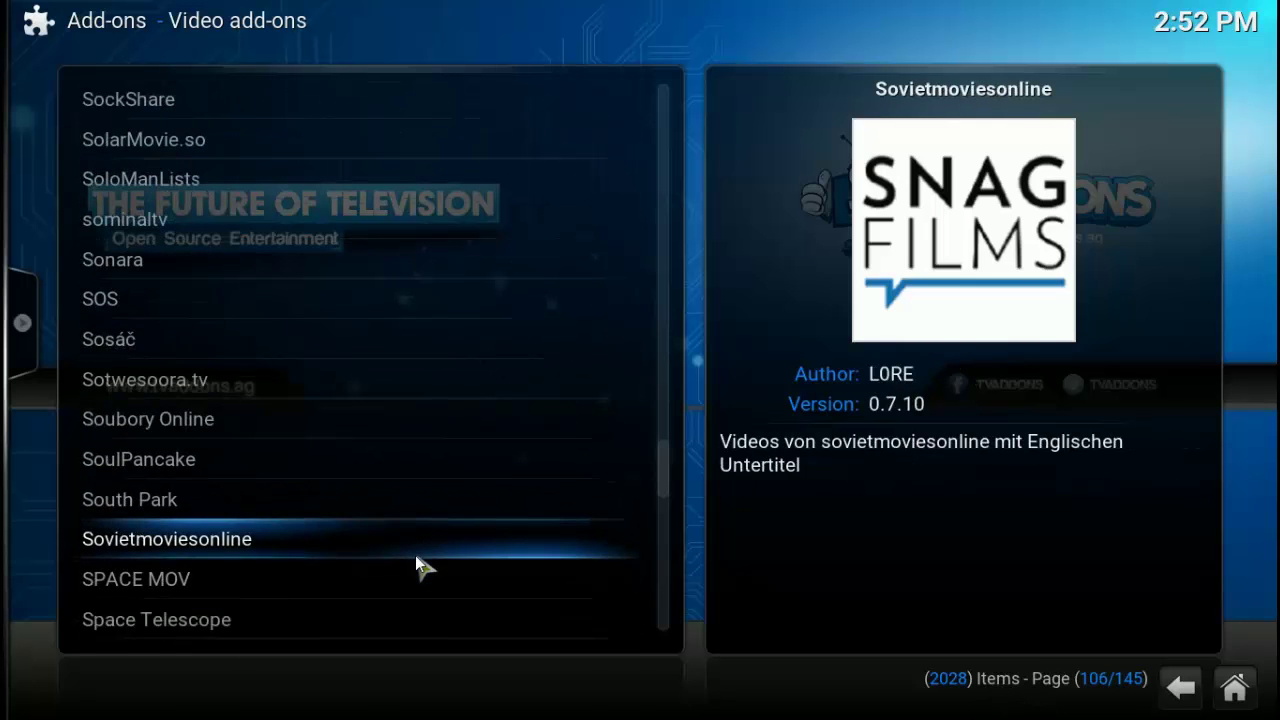
scroll(415, 555, "down", 4)
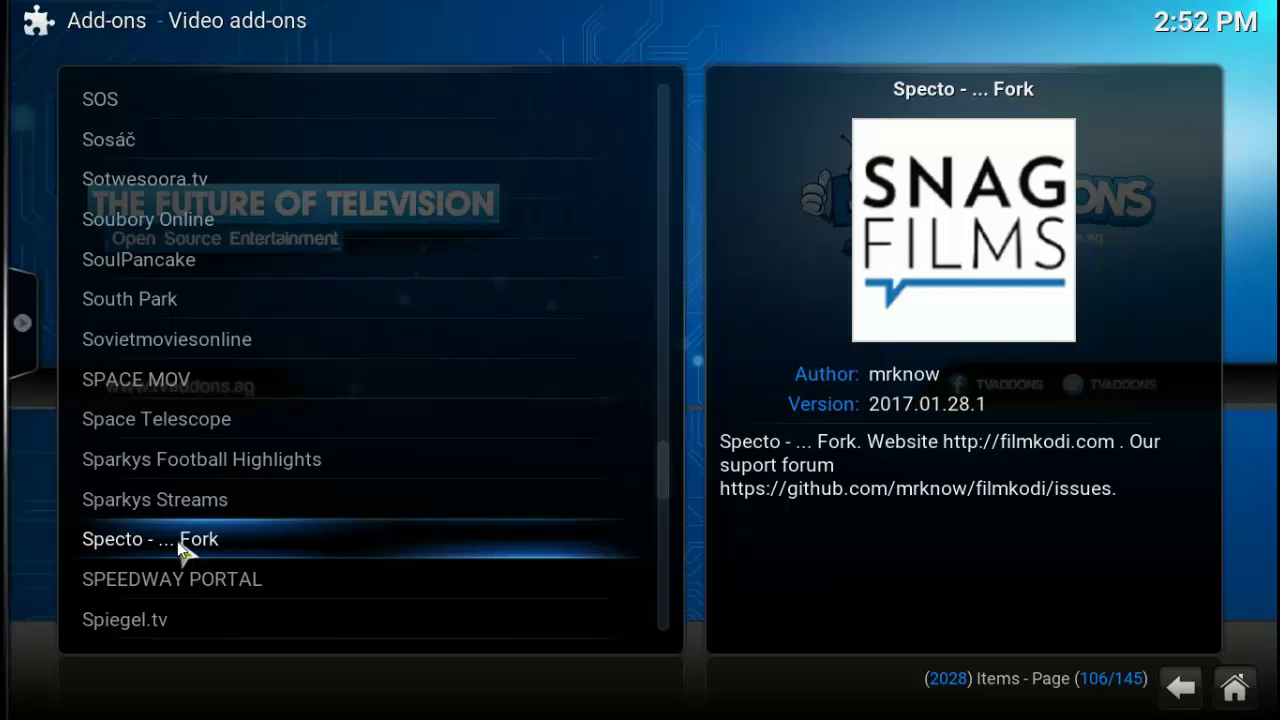
left_click(187, 537)
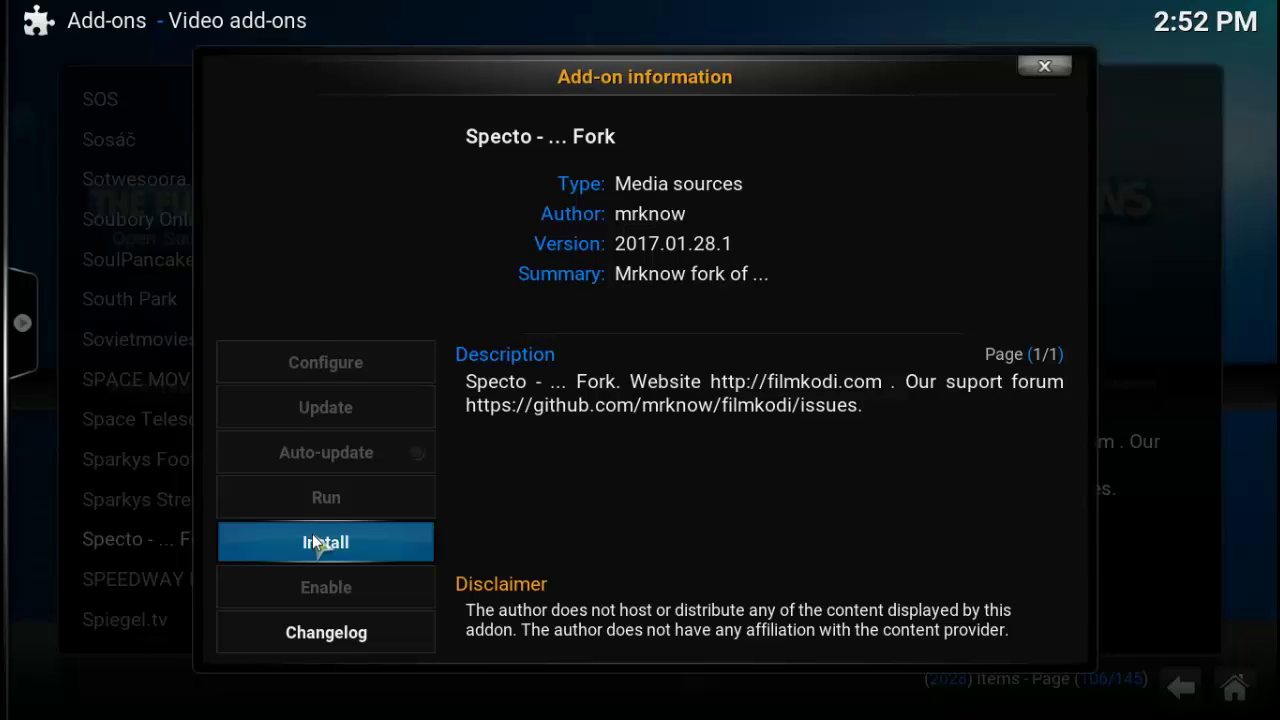
left_click(313, 540)
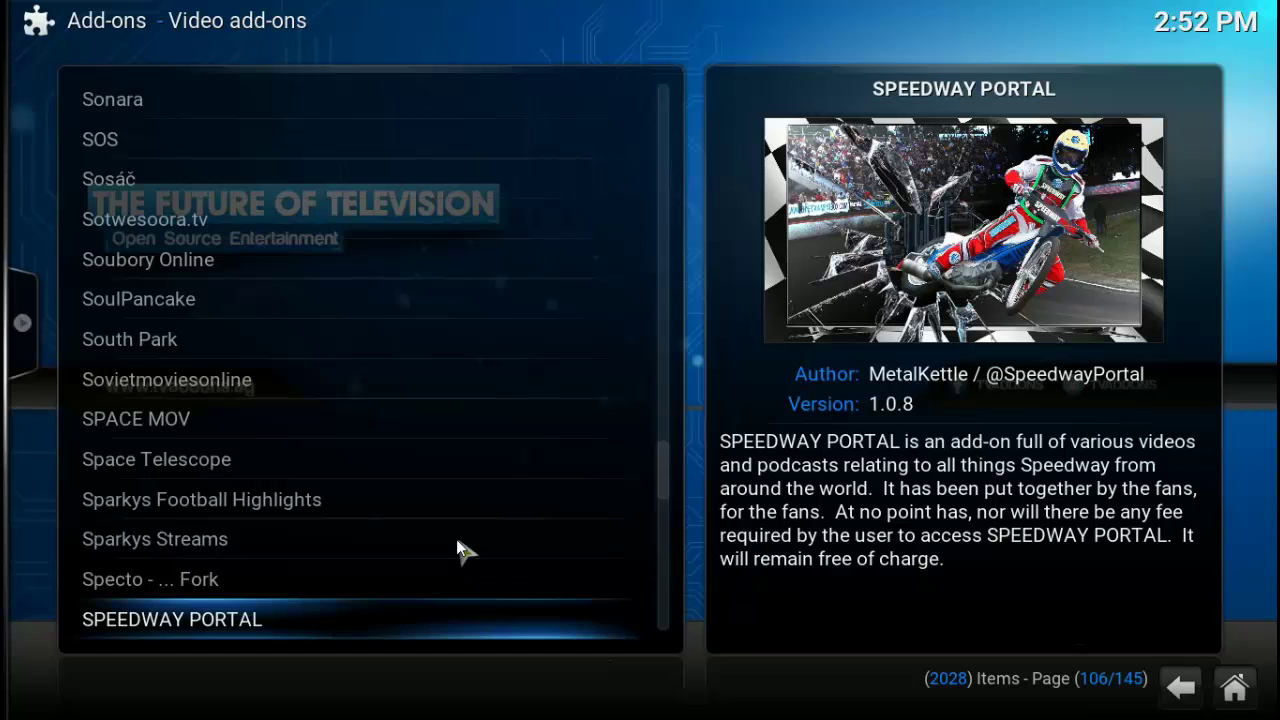
left_click(266, 580)
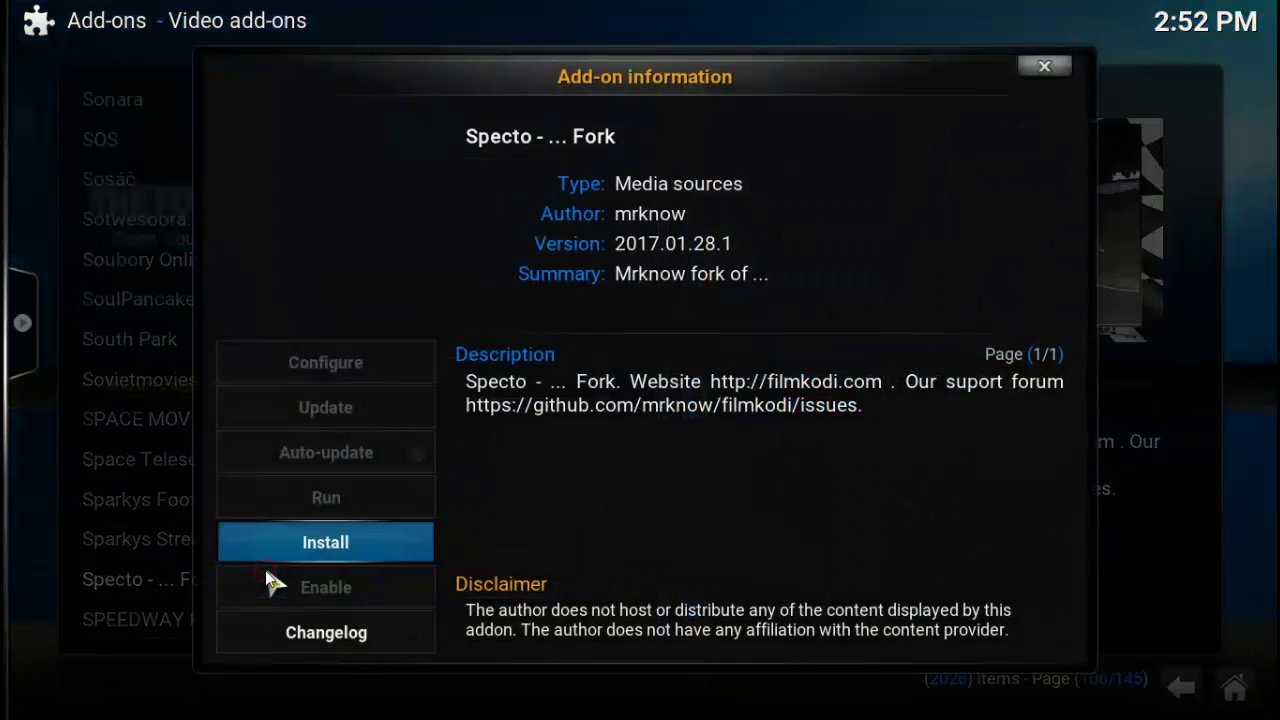
left_click(350, 560)
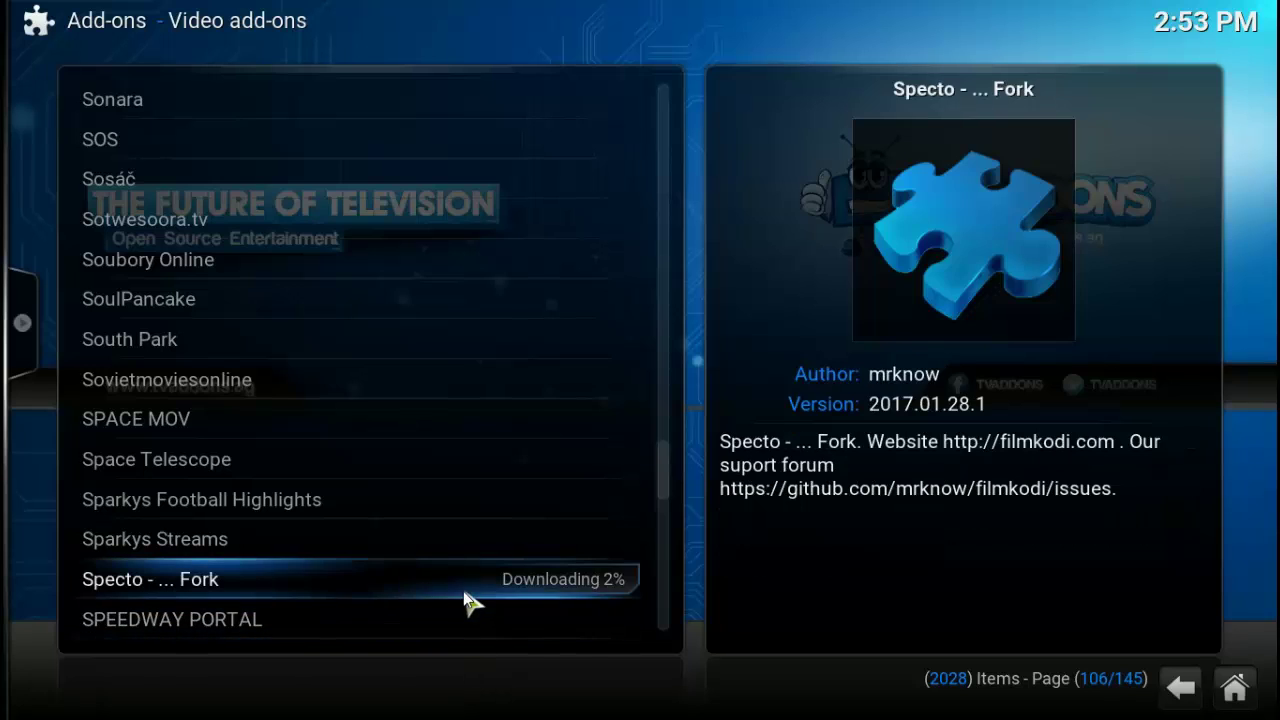
left_click(363, 576)
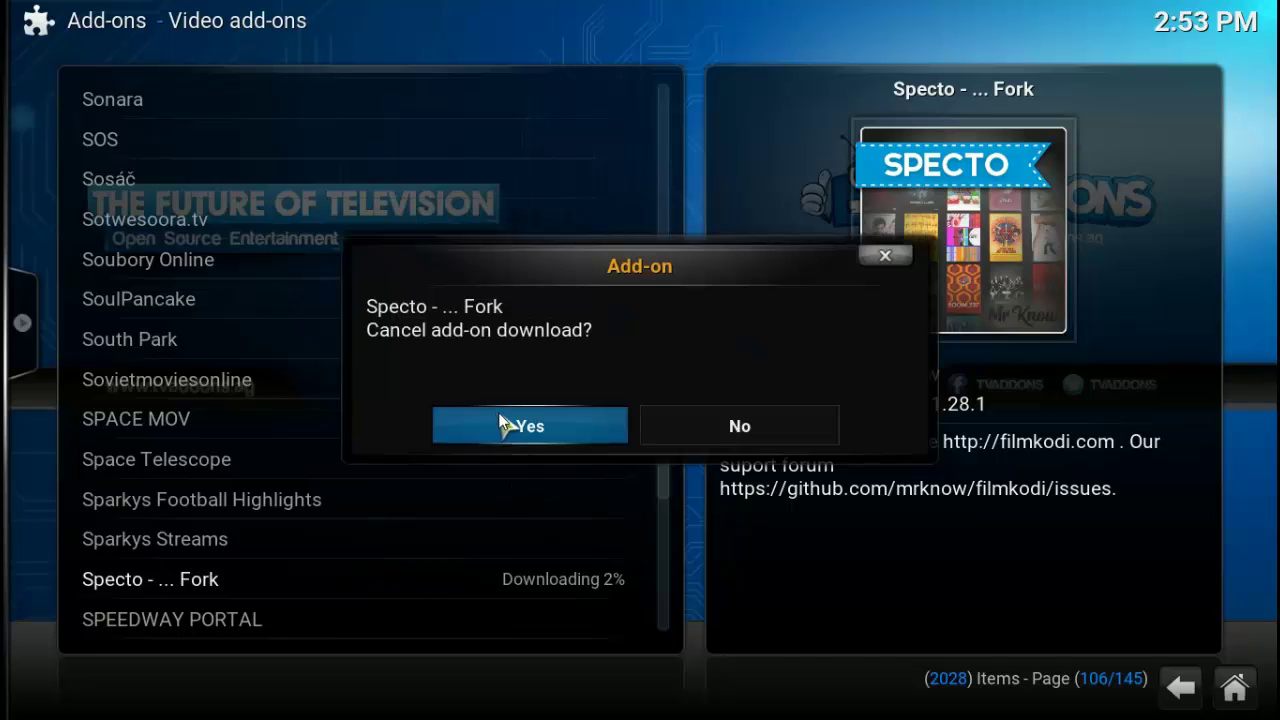
left_click(741, 433)
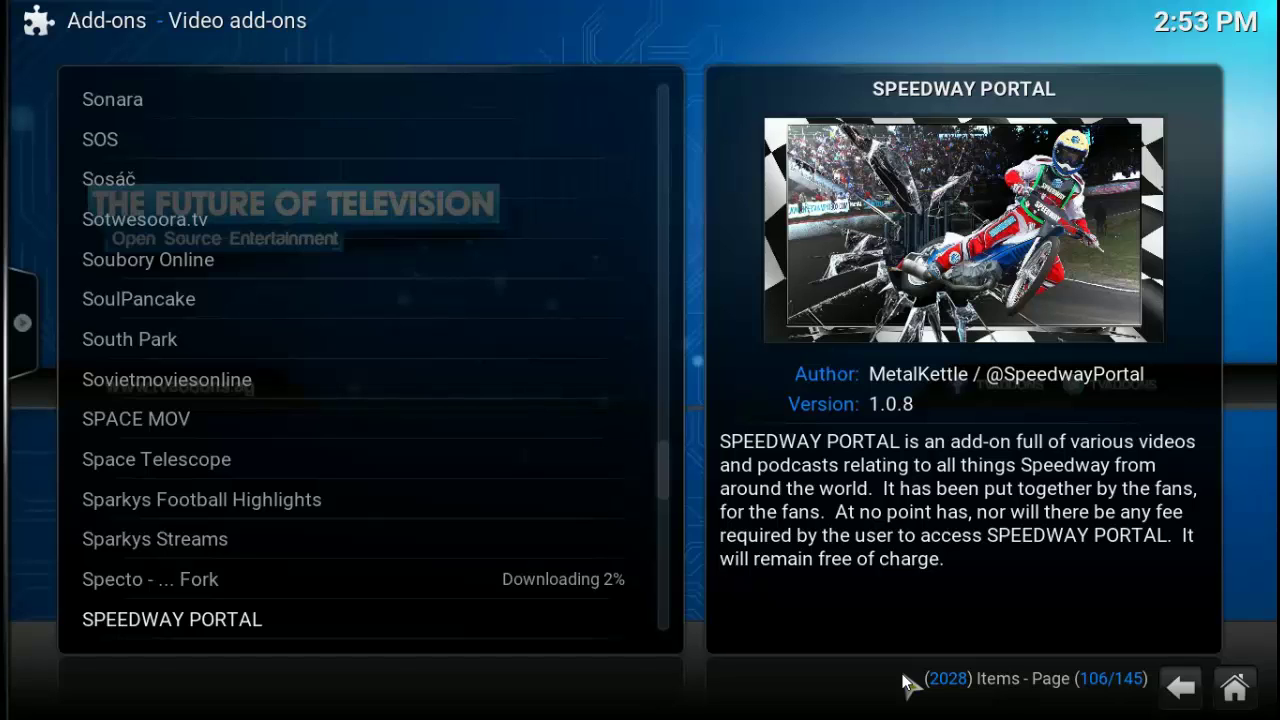
key("super")
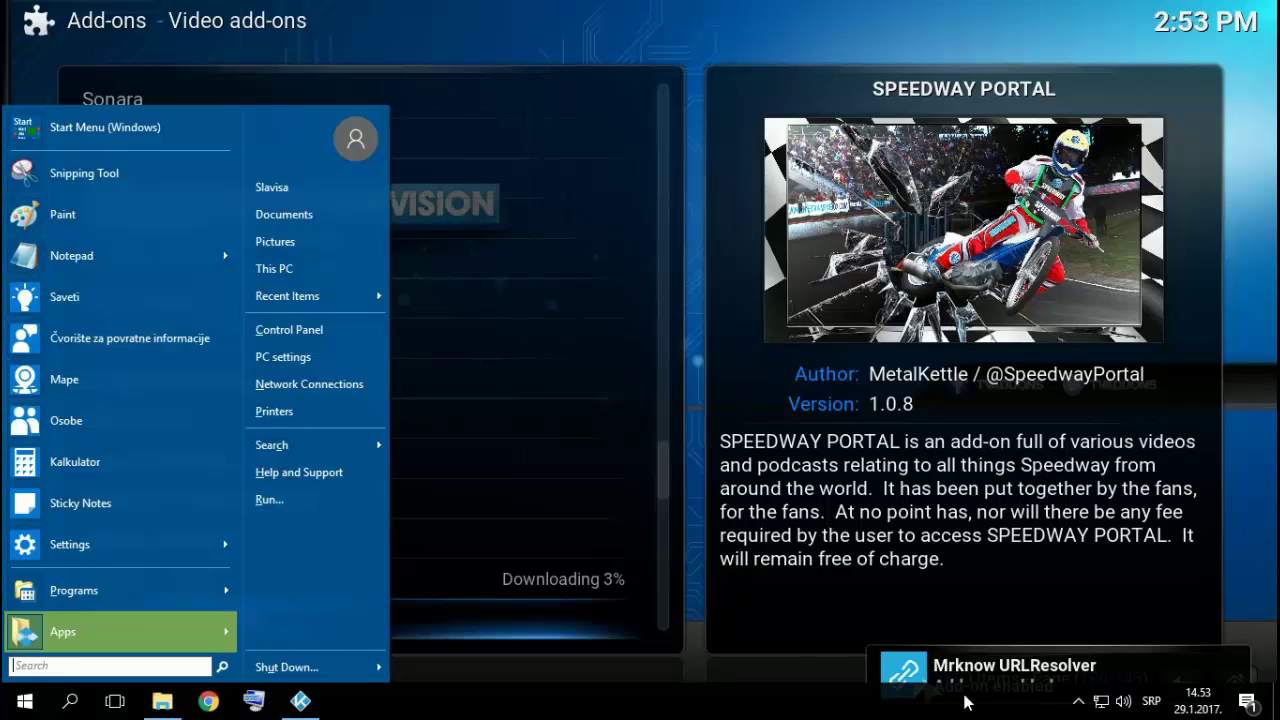
left_click(1078, 701)
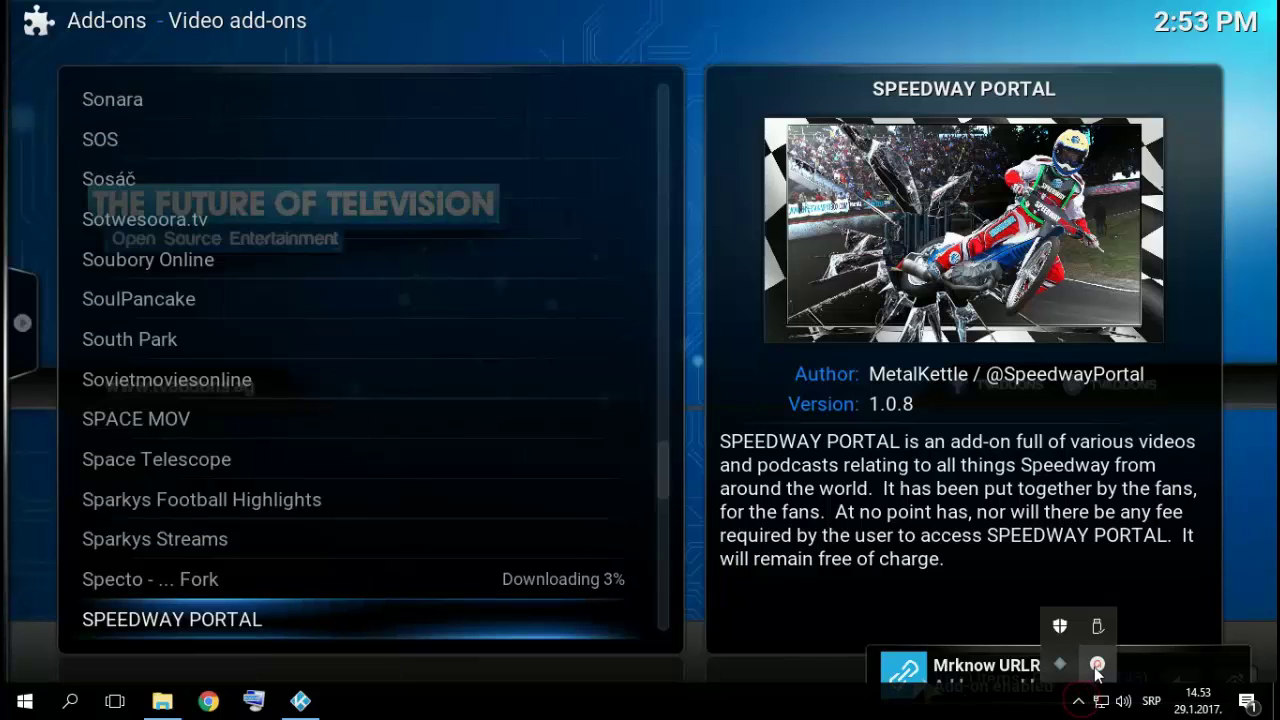
left_click(1098, 664)
left_click(1162, 652)
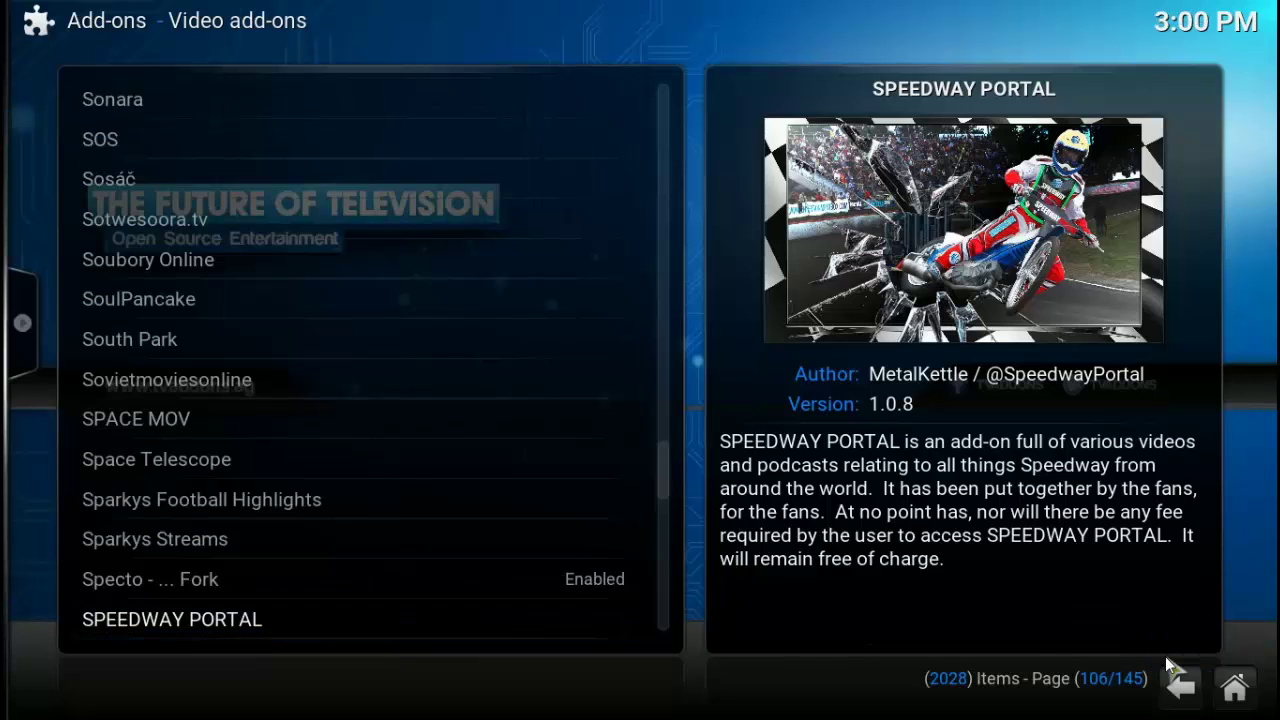
Check the installation status of the Specto - ... Fork add-on in the video add-ons list
key("Up")
key("Up")
key("Up")
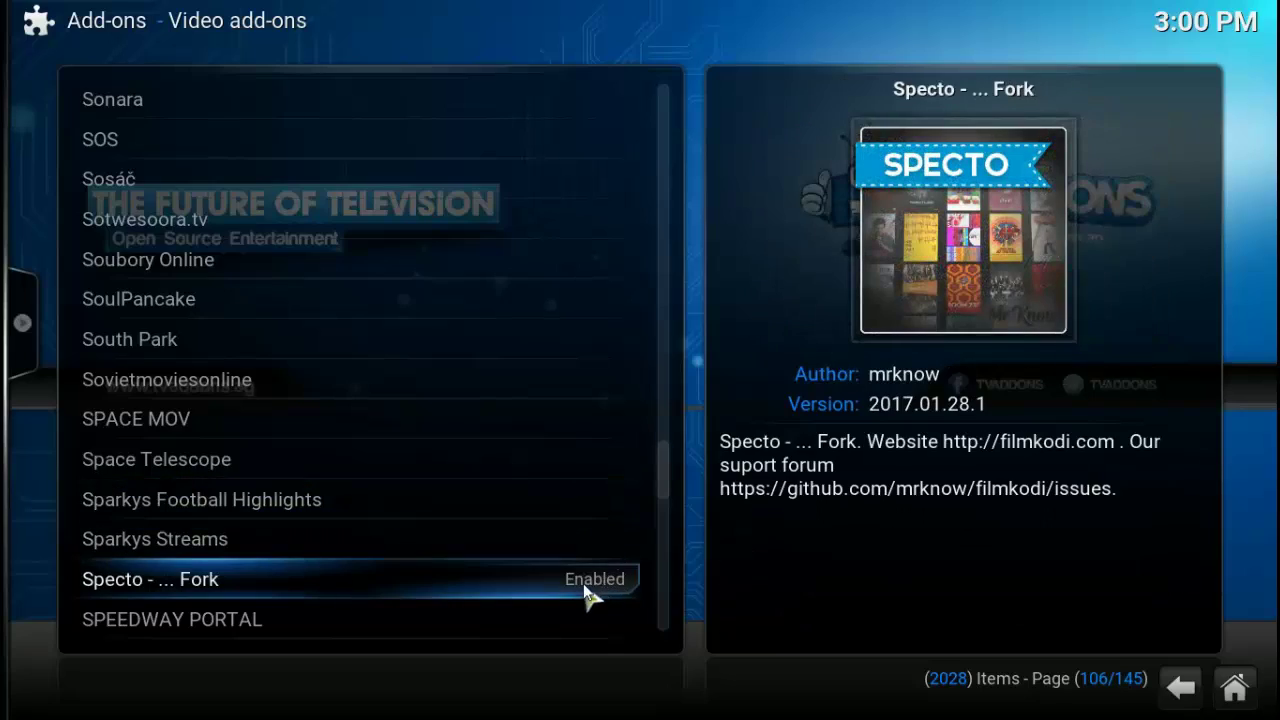
Leave the video add-ons list and open the Confluence skin's add-on shortcut settings in the appearance settings
left_click(1184, 688)
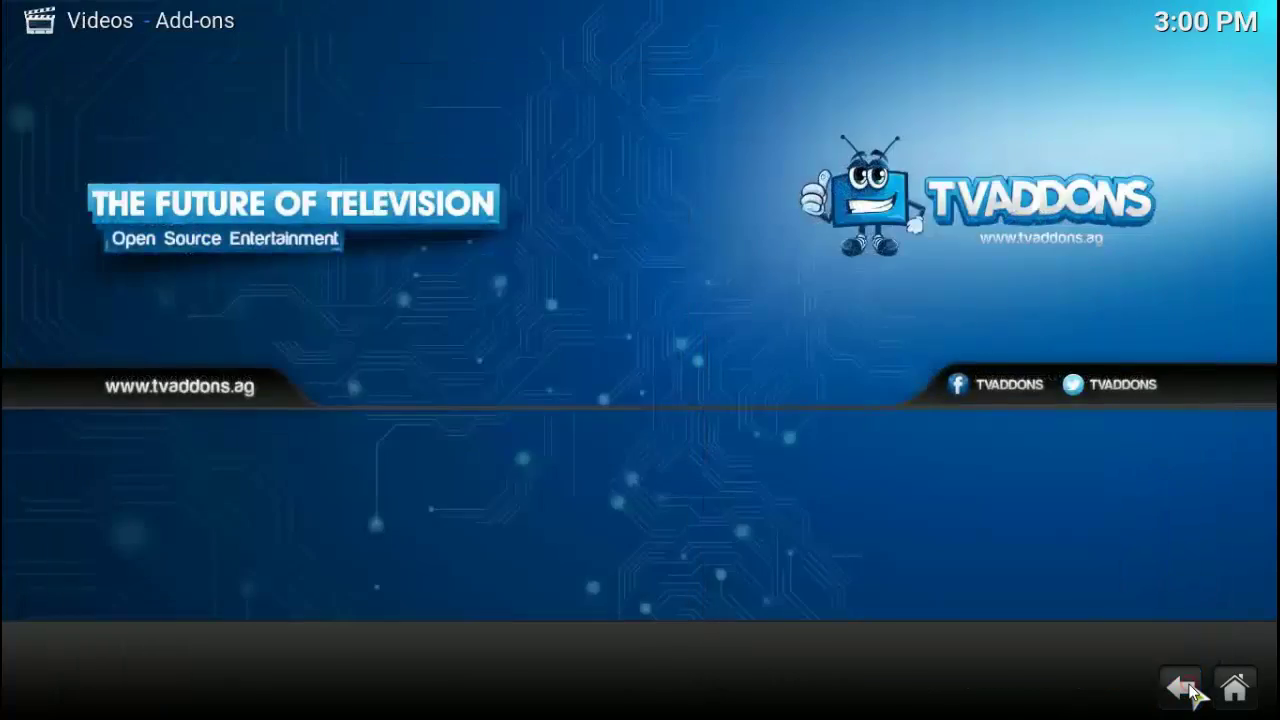
left_click(1182, 688)
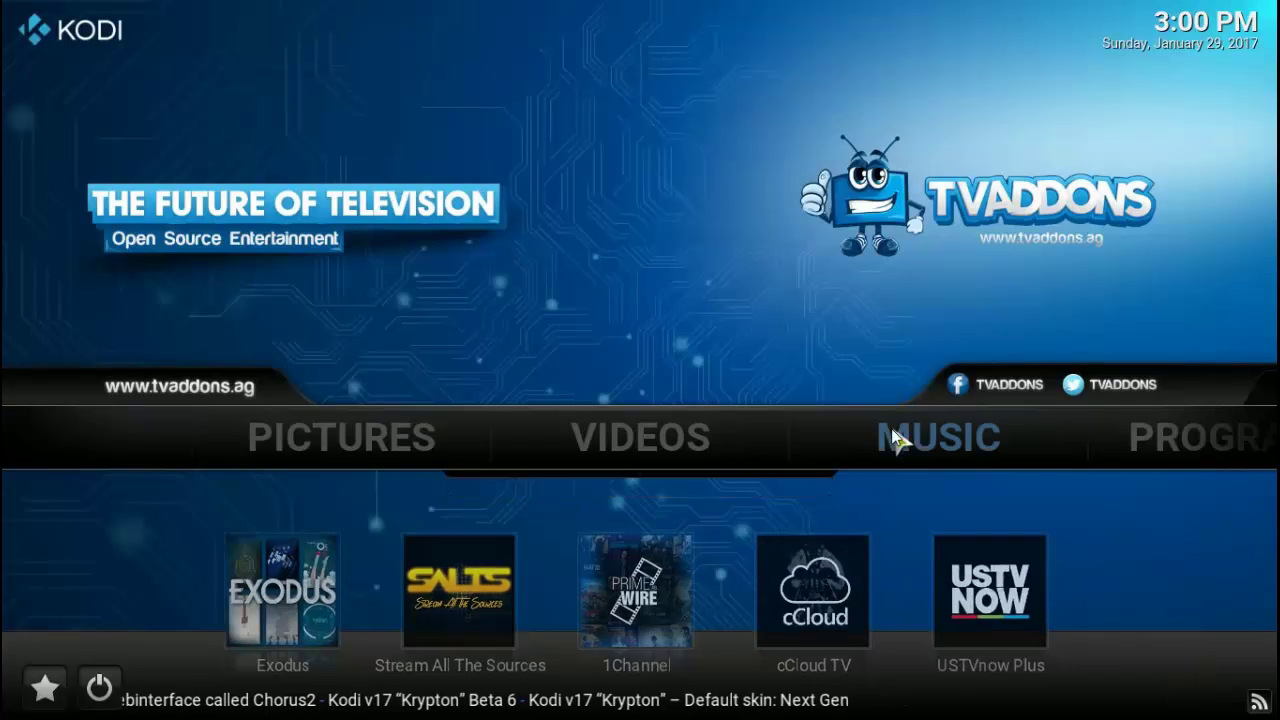
mouse_move(895, 418)
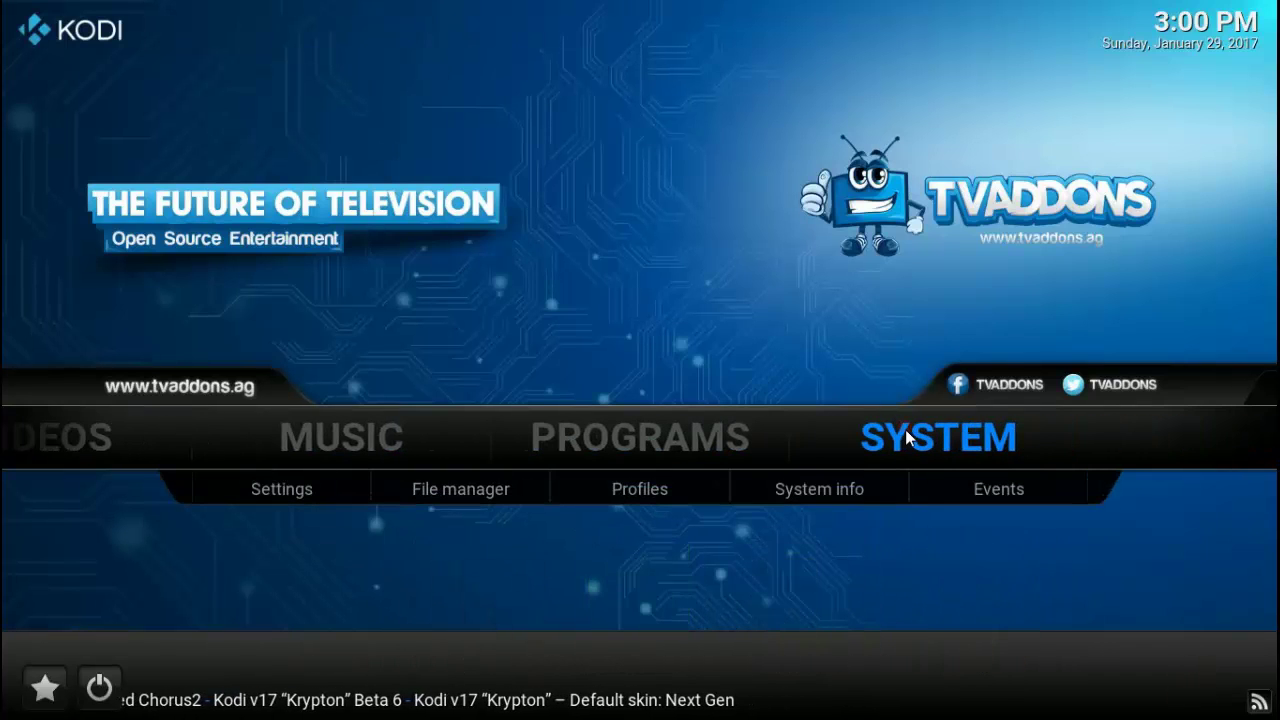
left_click(912, 440)
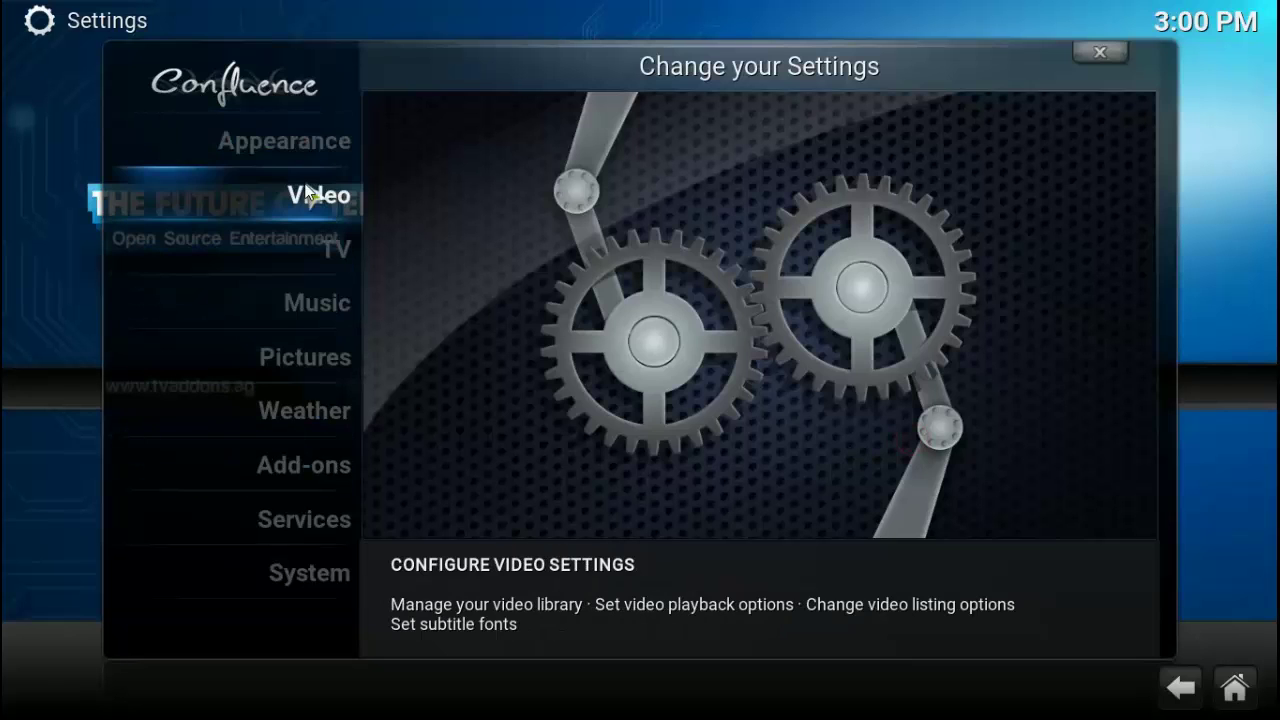
left_click(308, 148)
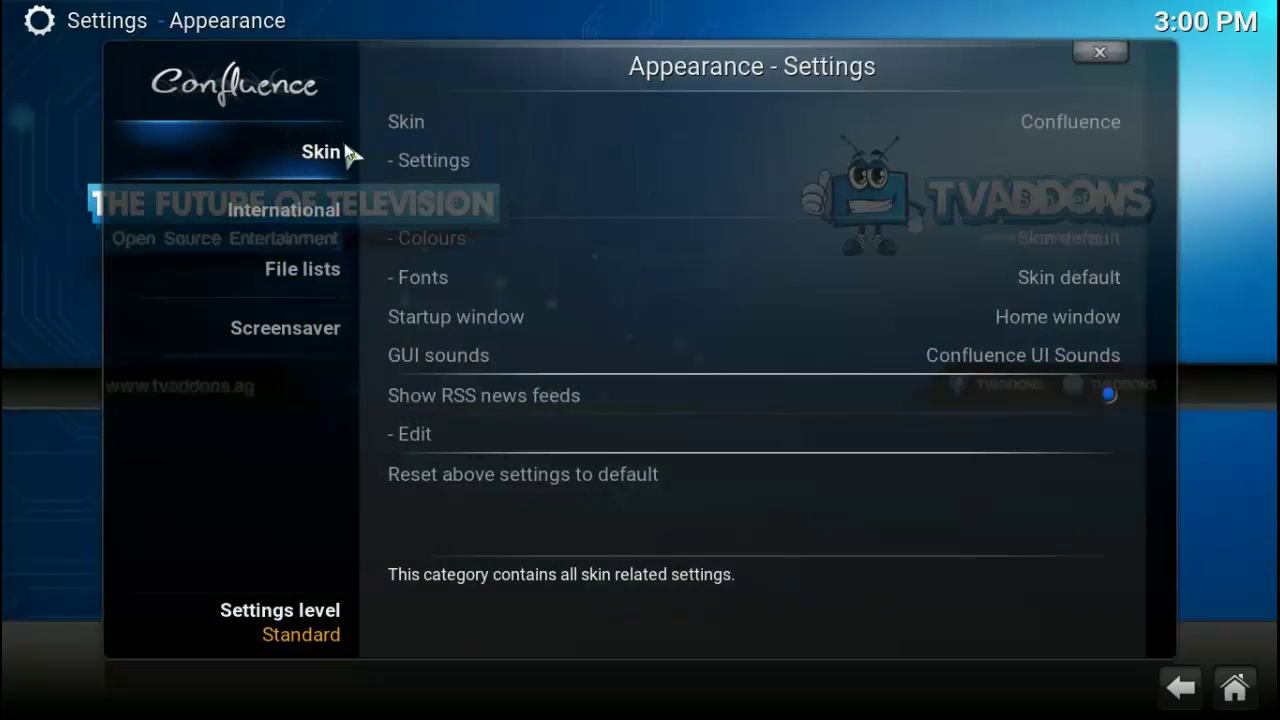
left_click(438, 160)
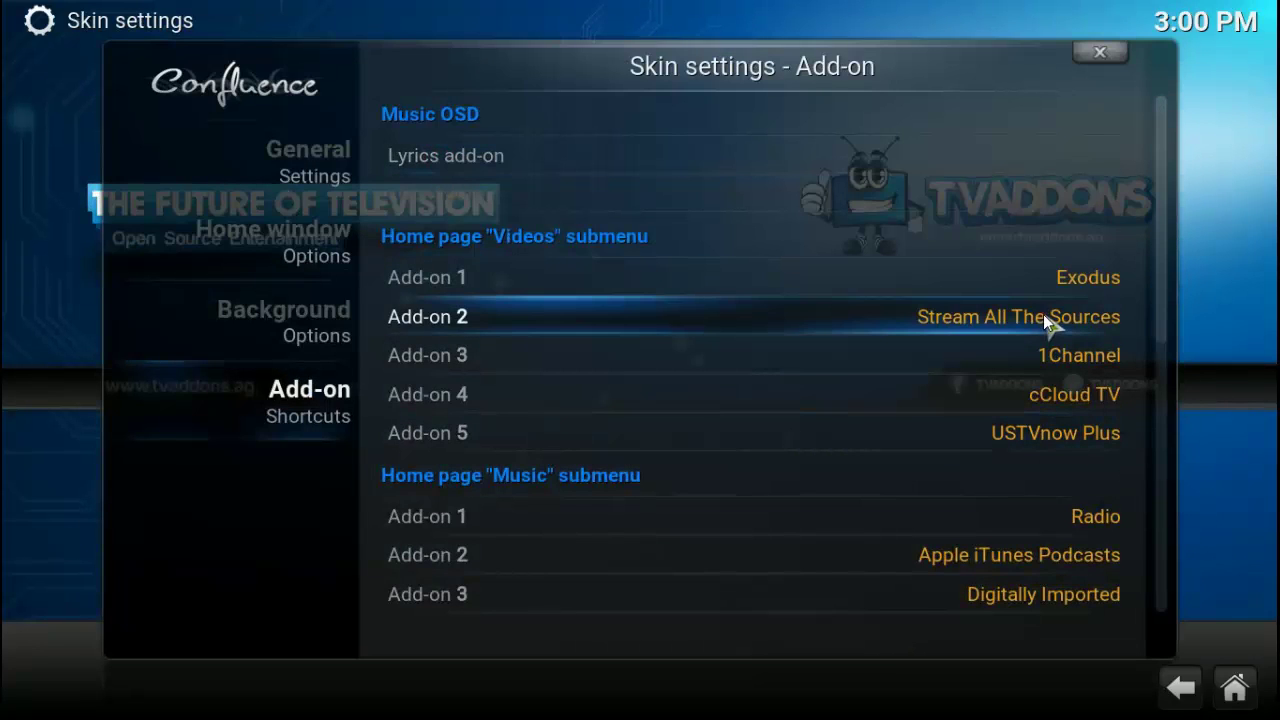
Set Add-on 2 of the home page "Videos" submenu to Specto - ... Fork
left_click(941, 311)
scroll(716, 405, "down", 6)
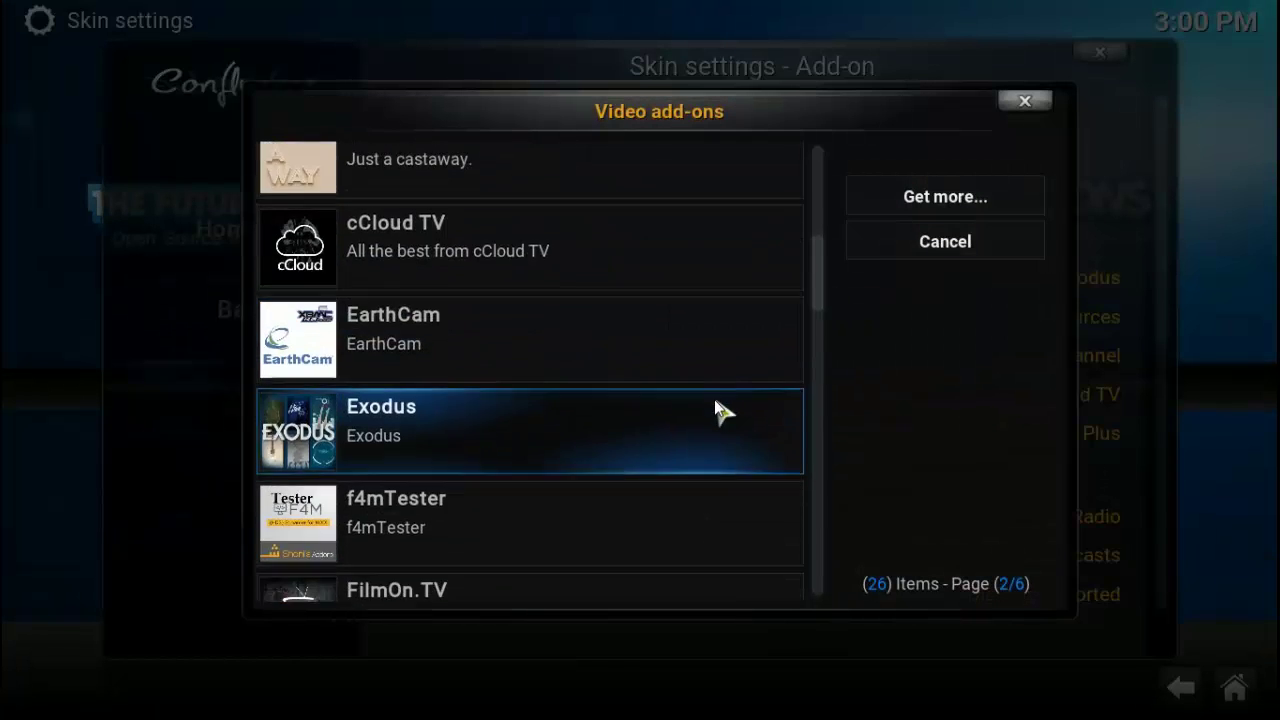
scroll(716, 405, "down", 6)
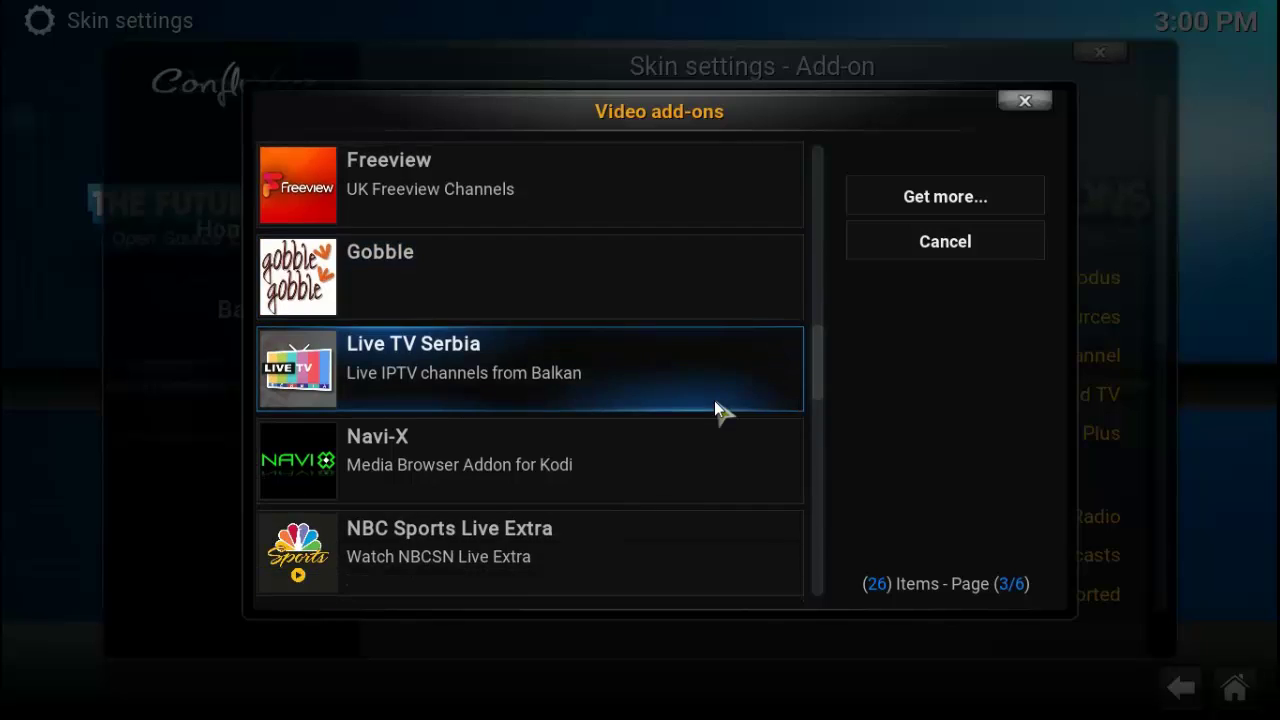
scroll(716, 405, "down", 3)
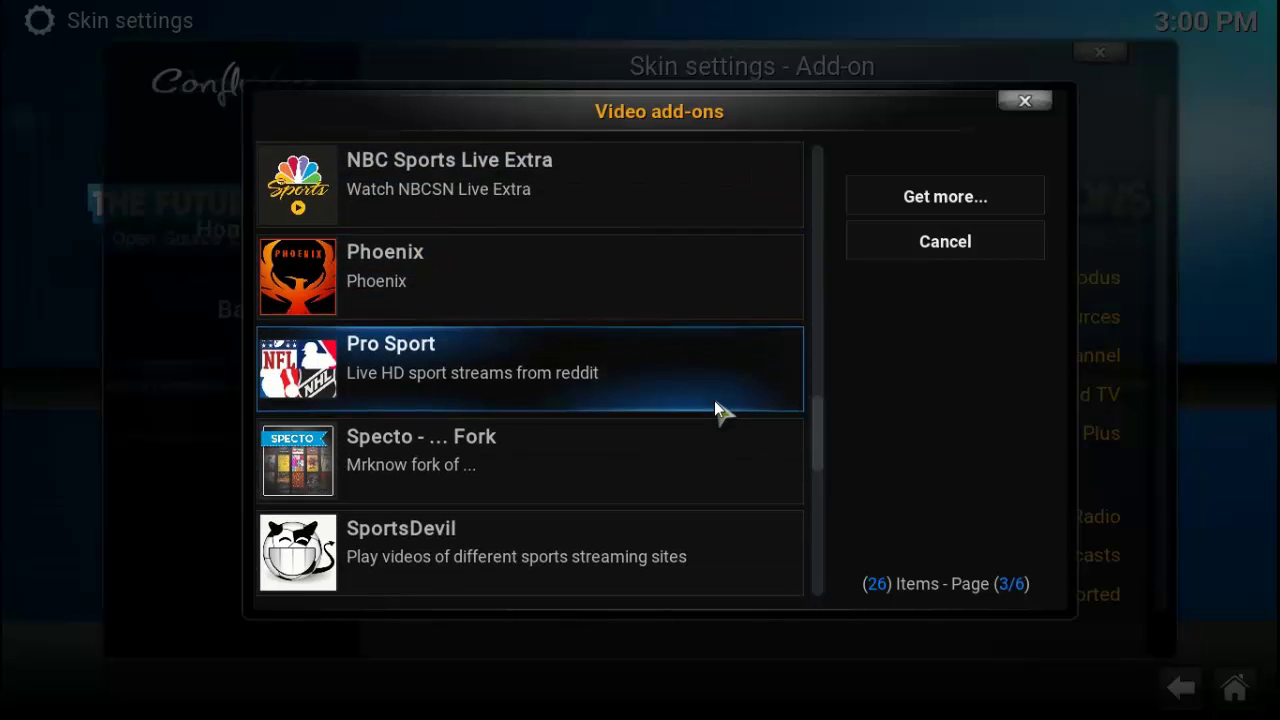
left_click(675, 434)
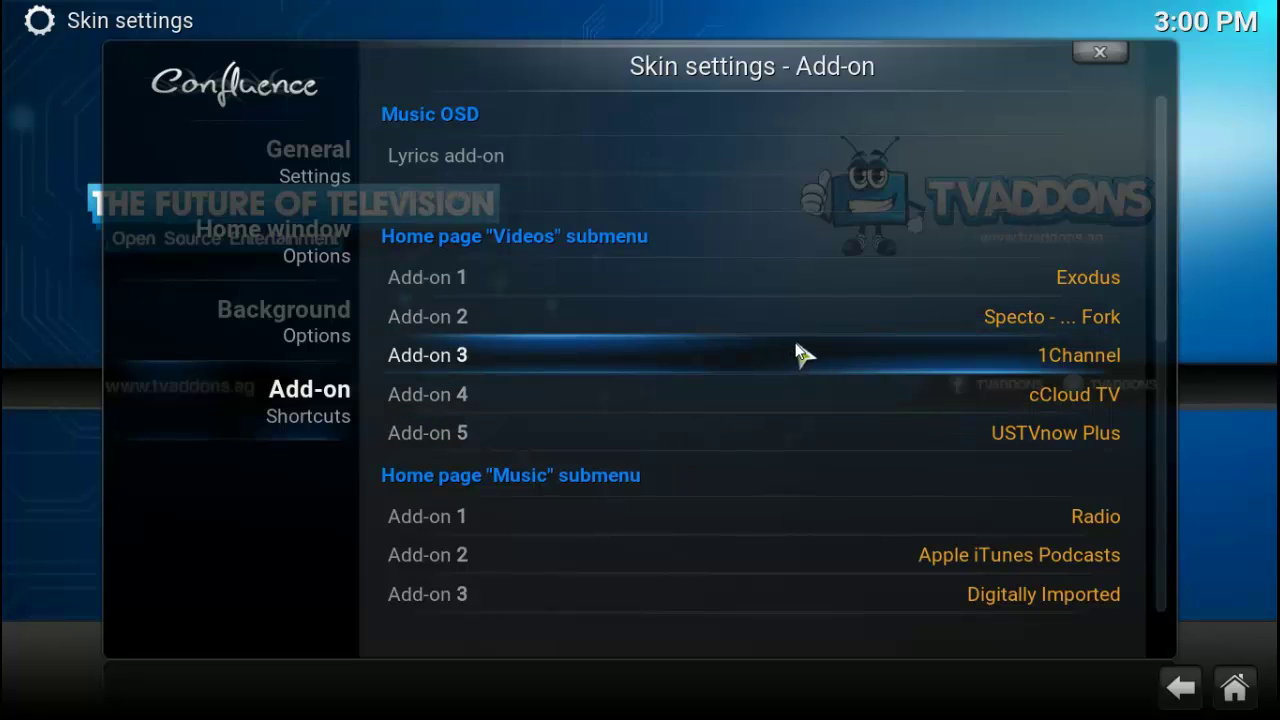
Set Add-on 5 of the home page "Videos" submenu to Live TV Serbia
left_click(810, 424)
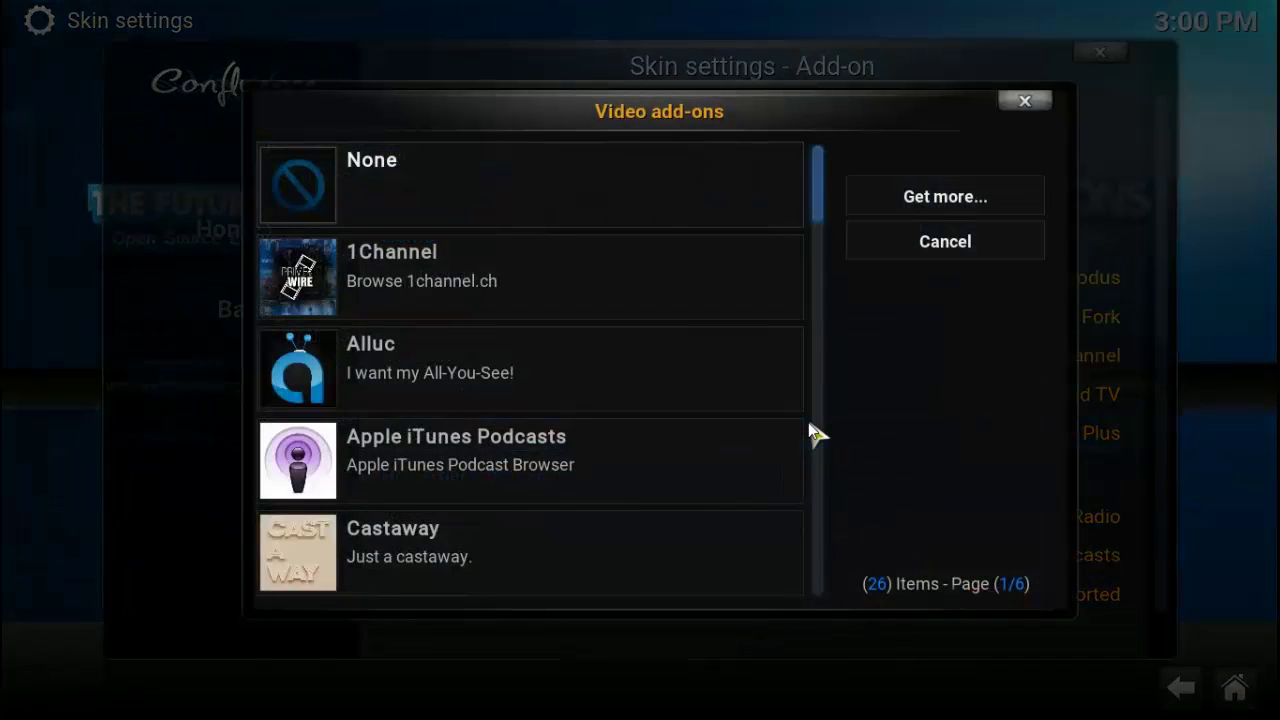
scroll(608, 490, "down", 5)
scroll(609, 488, "down", 4)
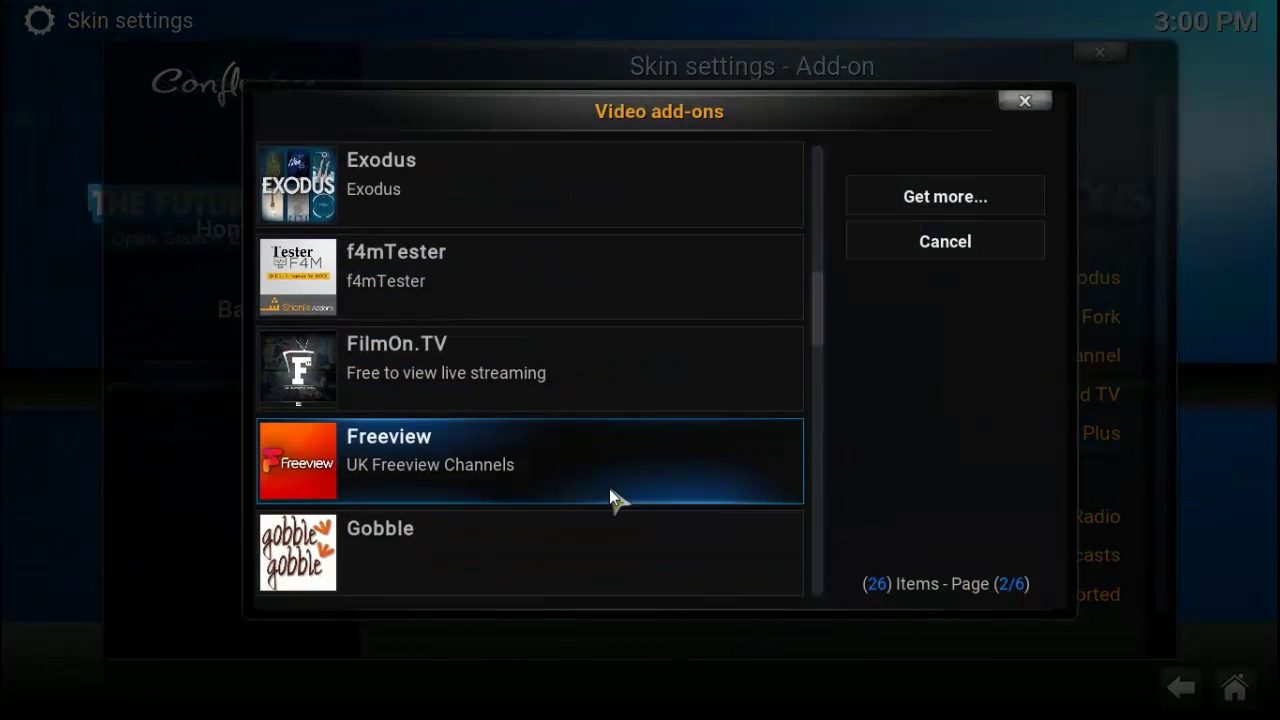
left_click(609, 486)
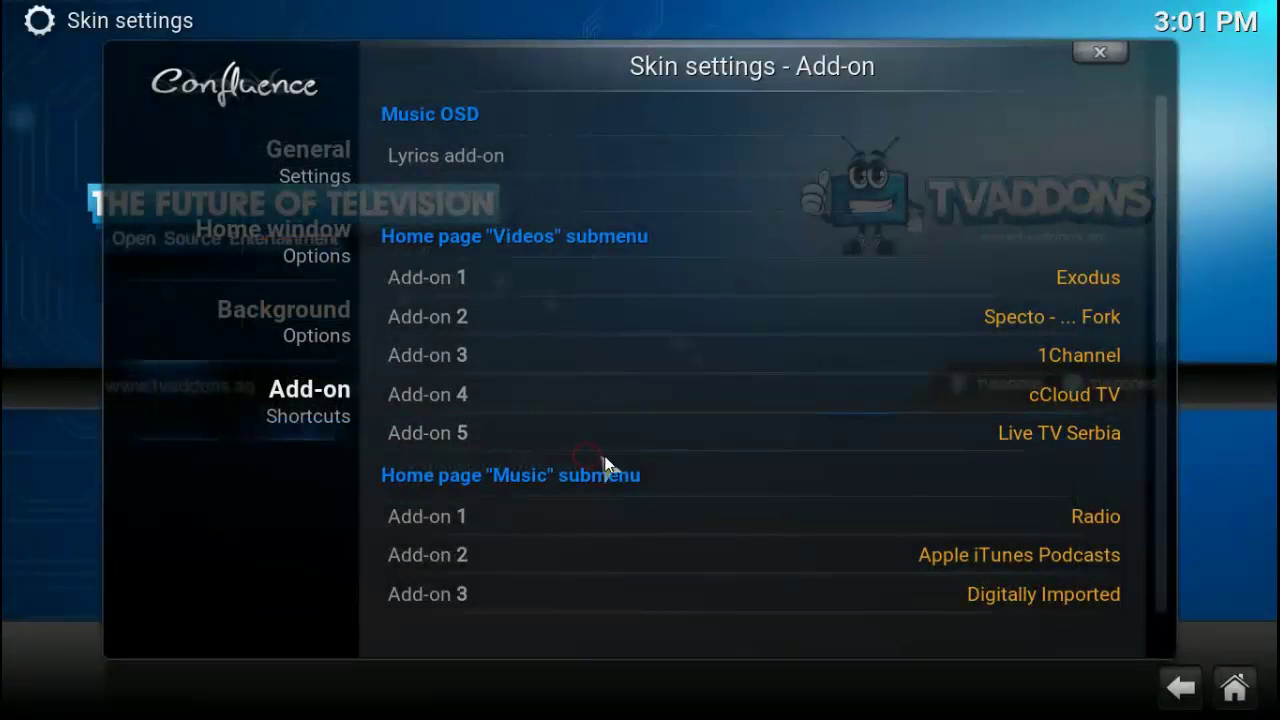
Set the region to Central Europe in the international appearance settings and raise the settings level to Expert
left_click(1180, 686)
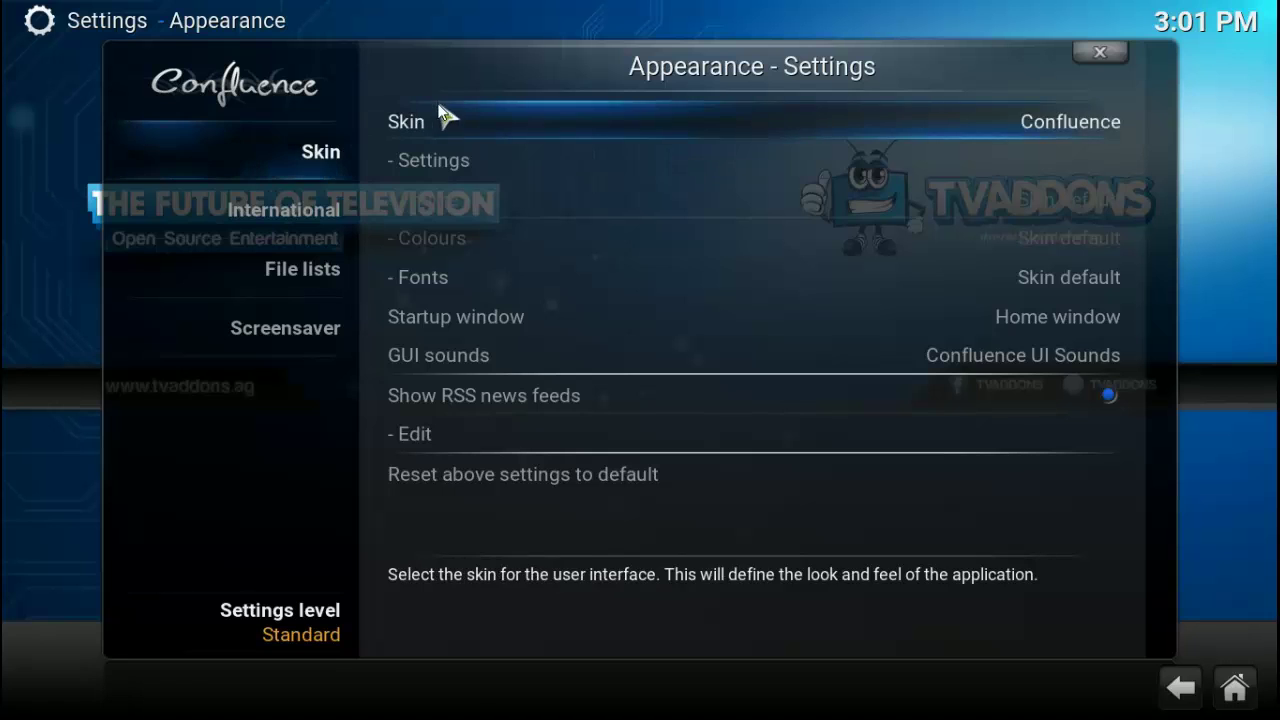
left_click(285, 208)
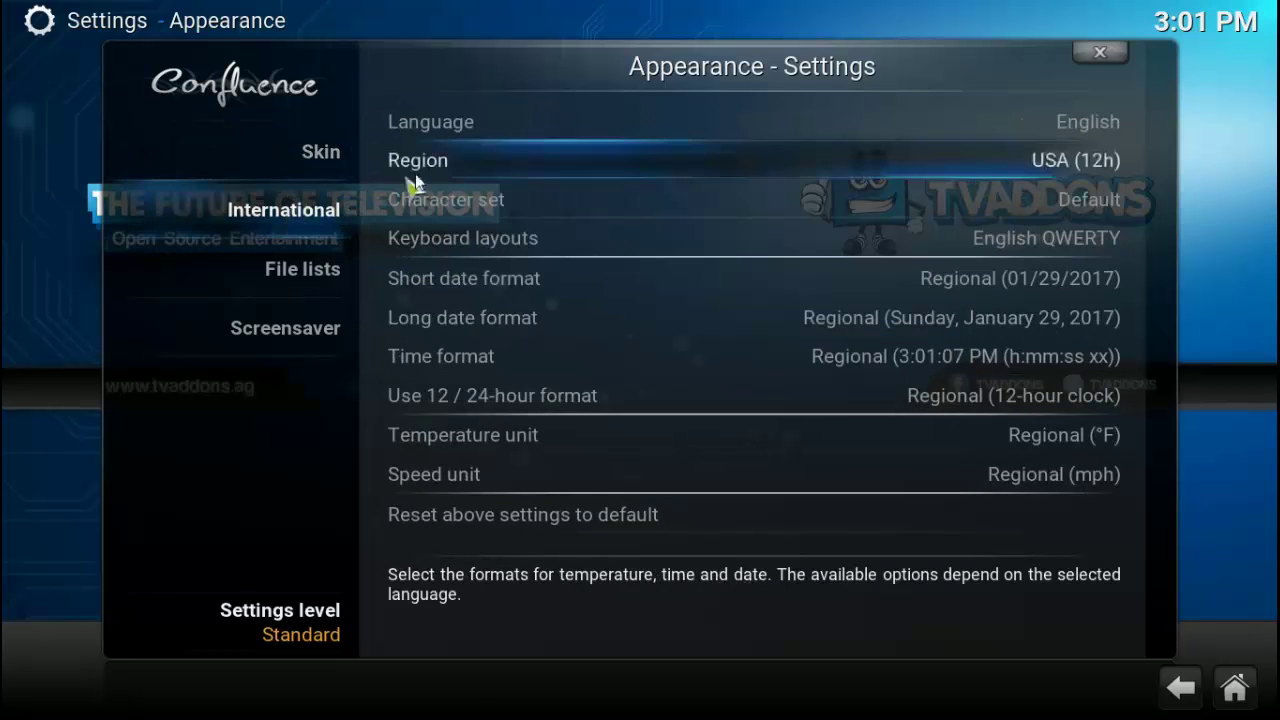
left_click(475, 160)
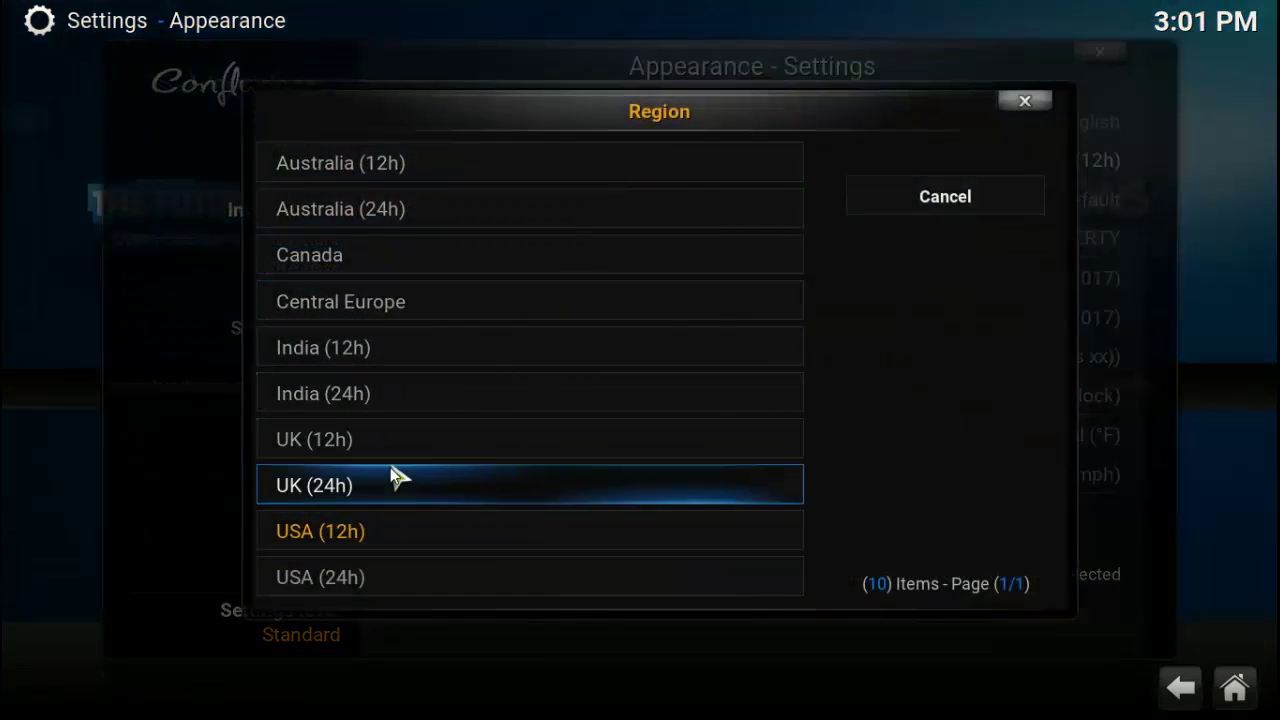
left_click(385, 306)
mouse_move(343, 294)
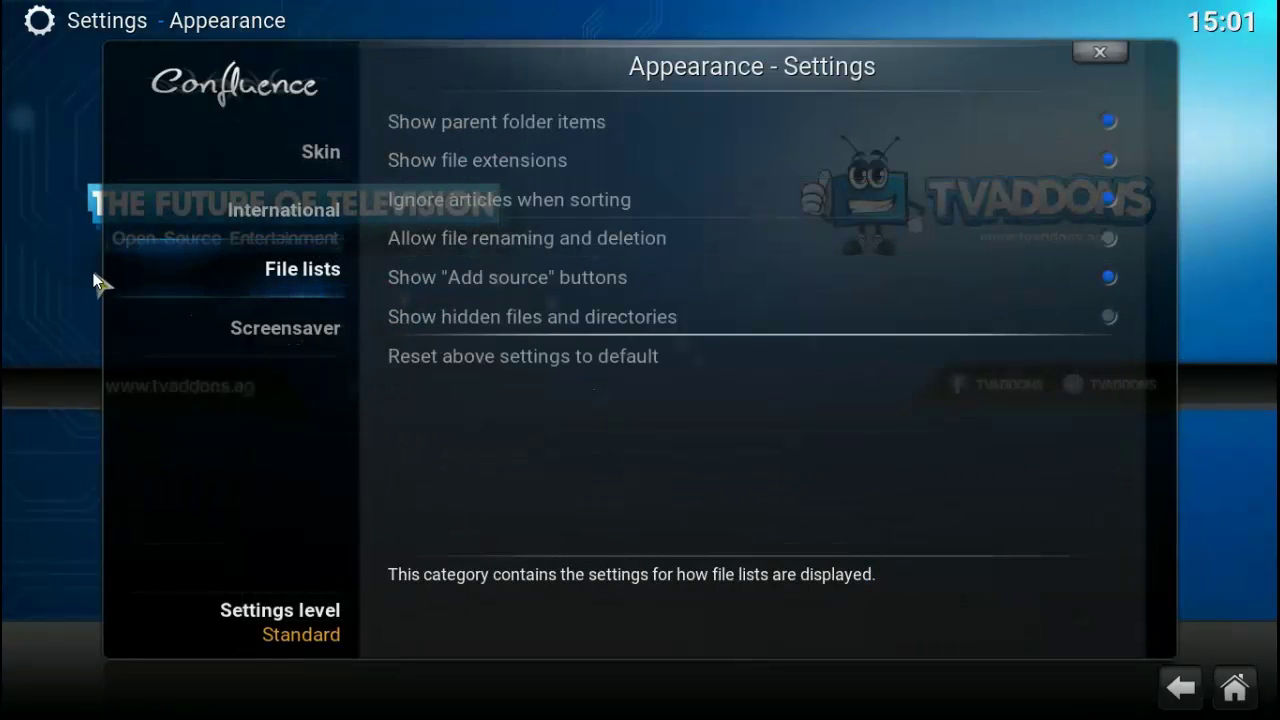
left_click(321, 637)
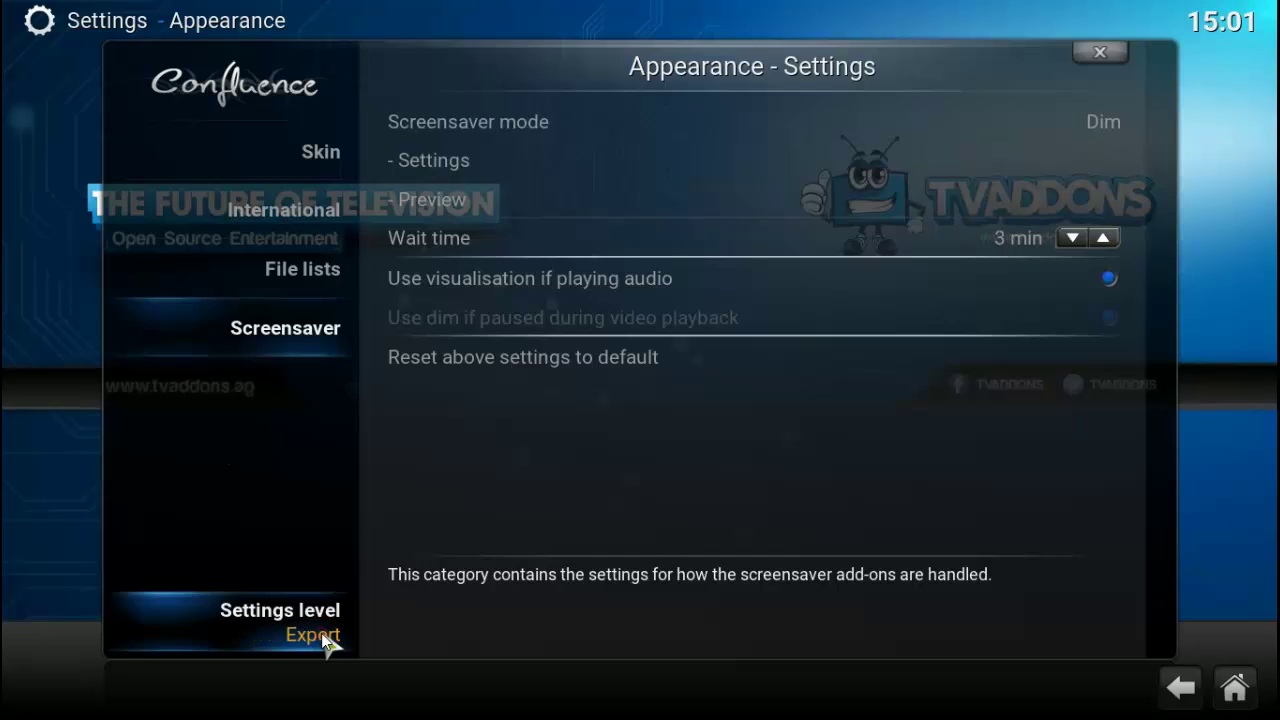
right_click(4, 305)
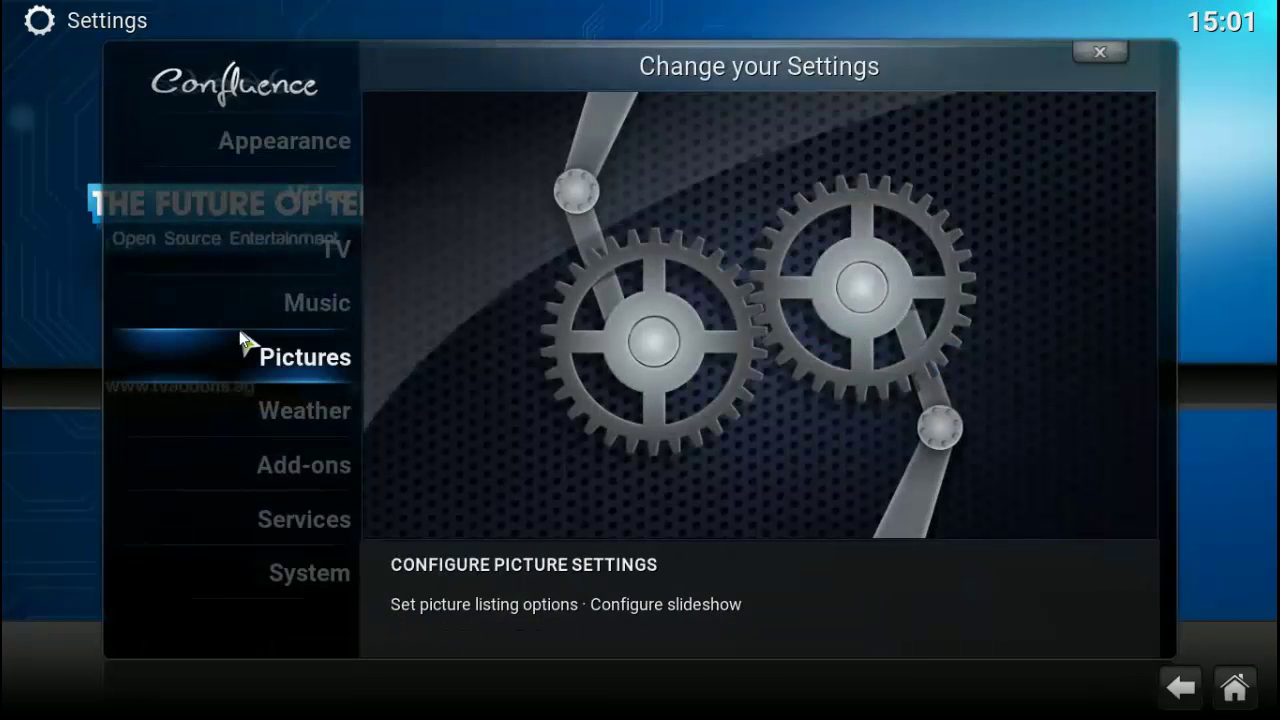
Set the preferred subtitle language to Serbian in the video subtitle settings
left_click(291, 203)
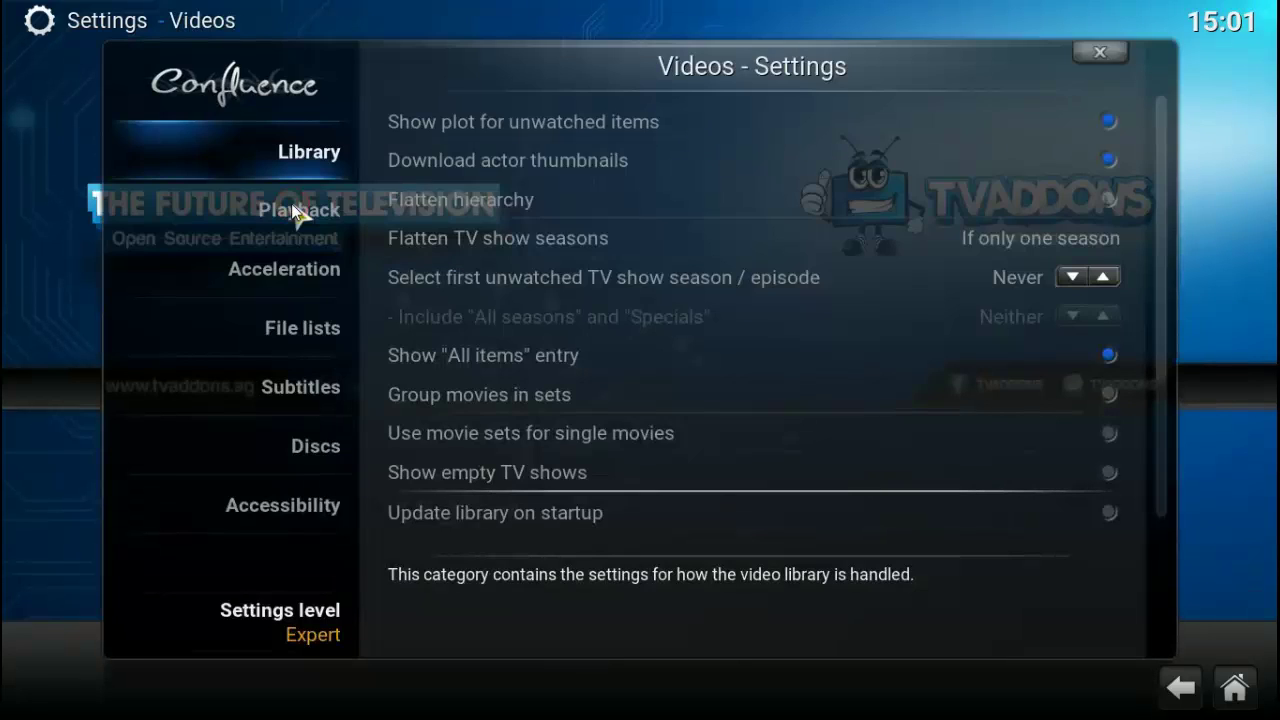
mouse_move(289, 389)
left_click(654, 130)
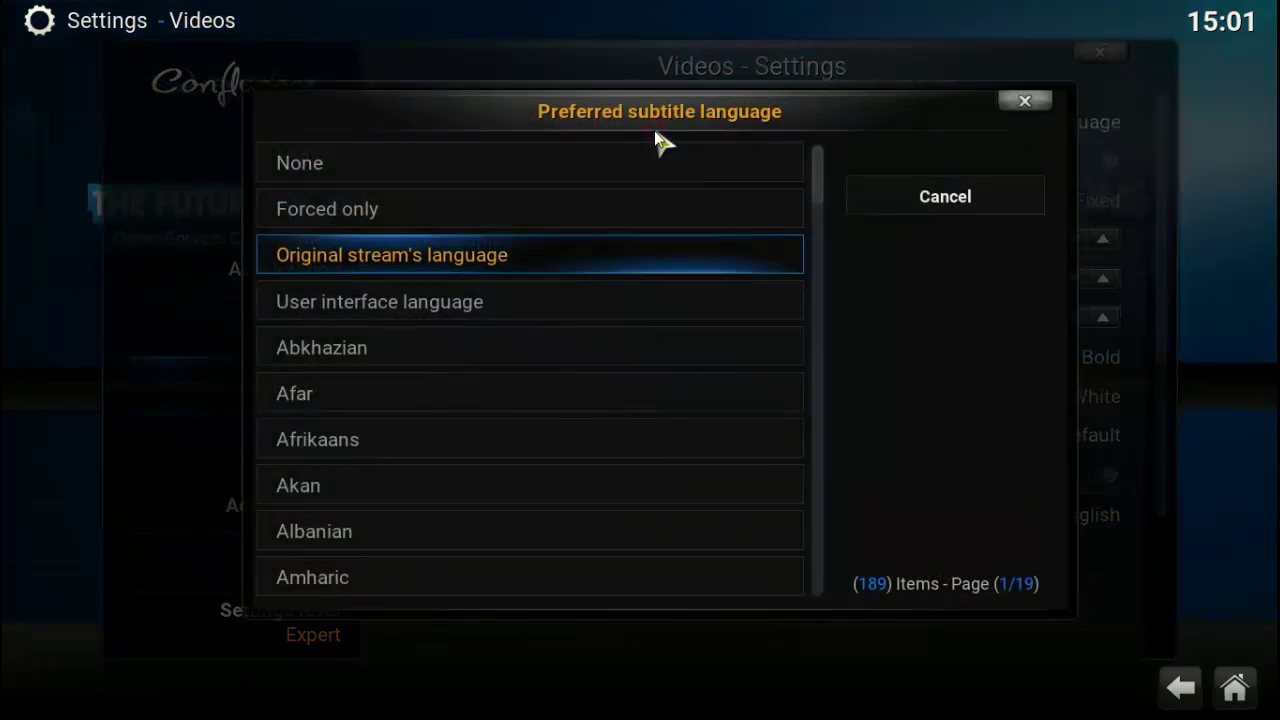
left_click(817, 472)
left_click(819, 467)
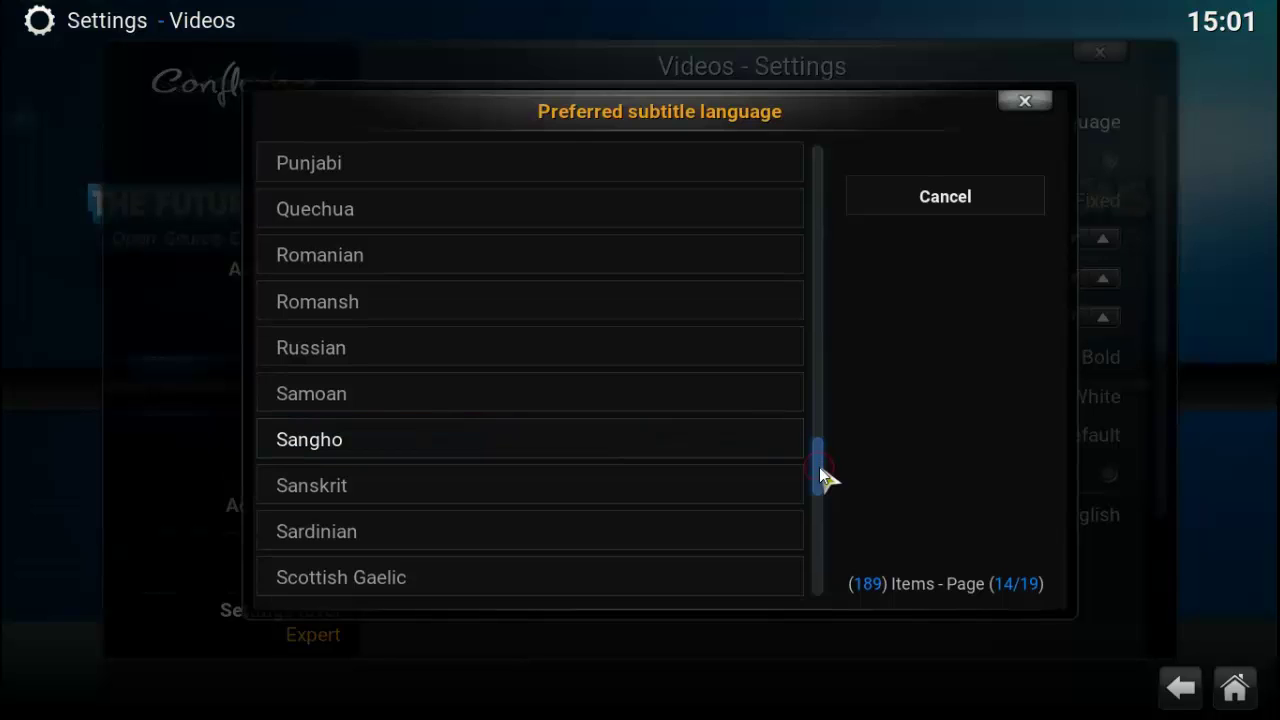
scroll(770, 500, "down", 1)
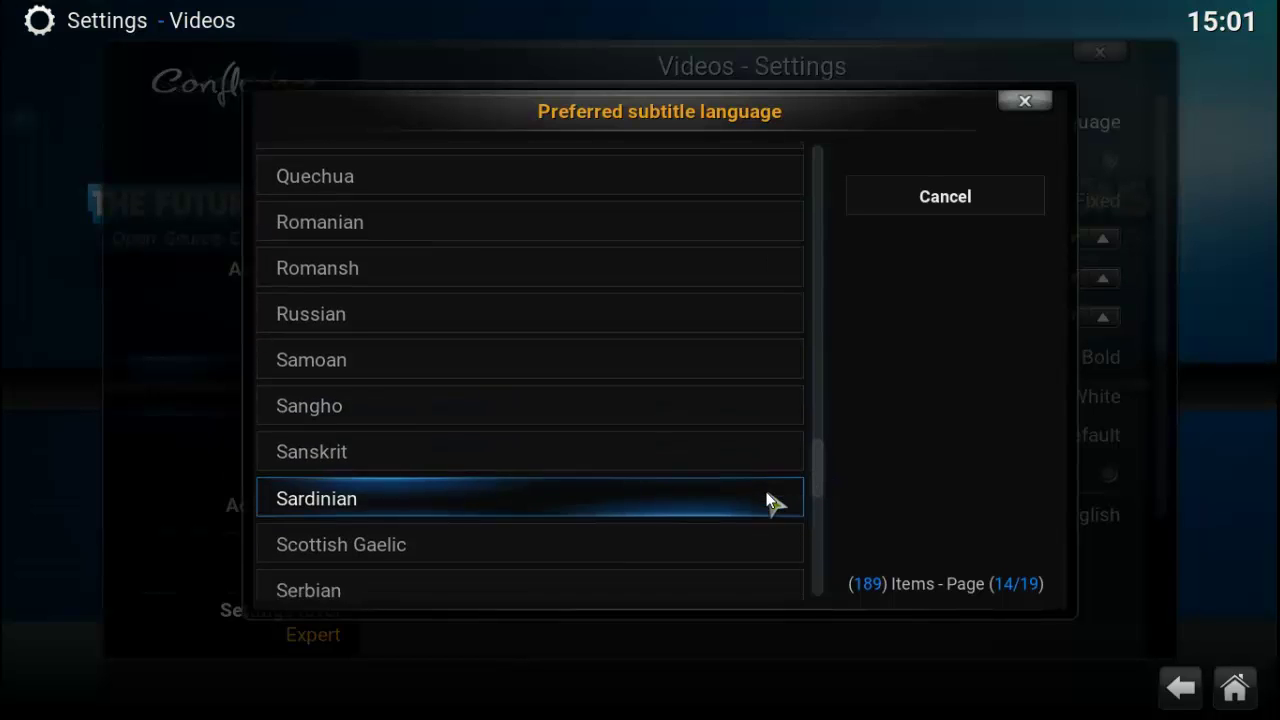
left_click(640, 575)
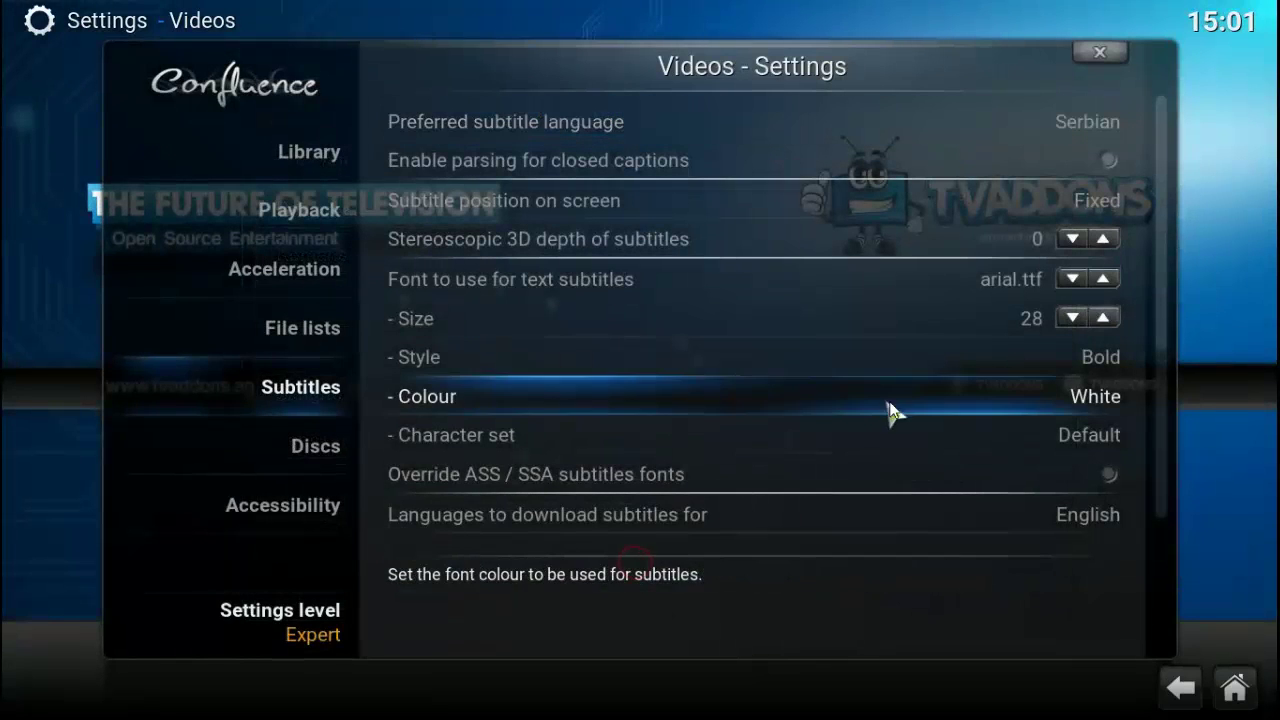
Set the subtitle colour to Yellow green and the character set to Central Europe (Windows)
left_click(1000, 398)
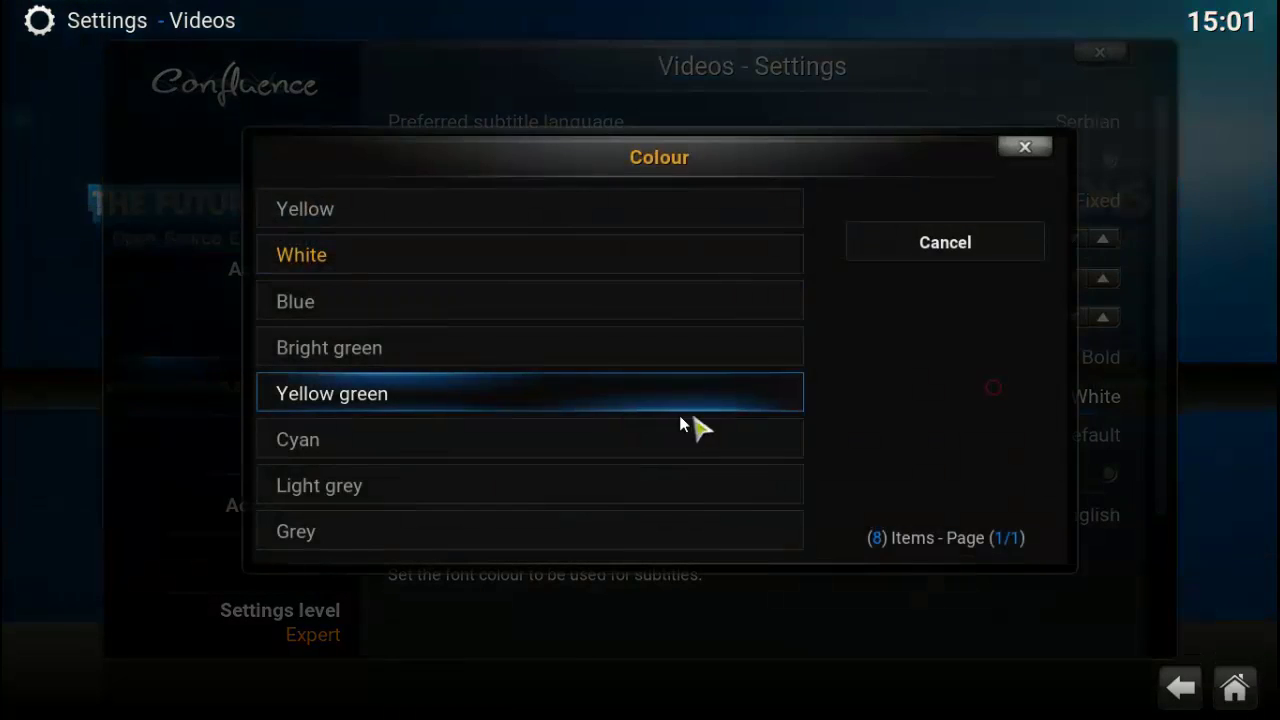
left_click(491, 402)
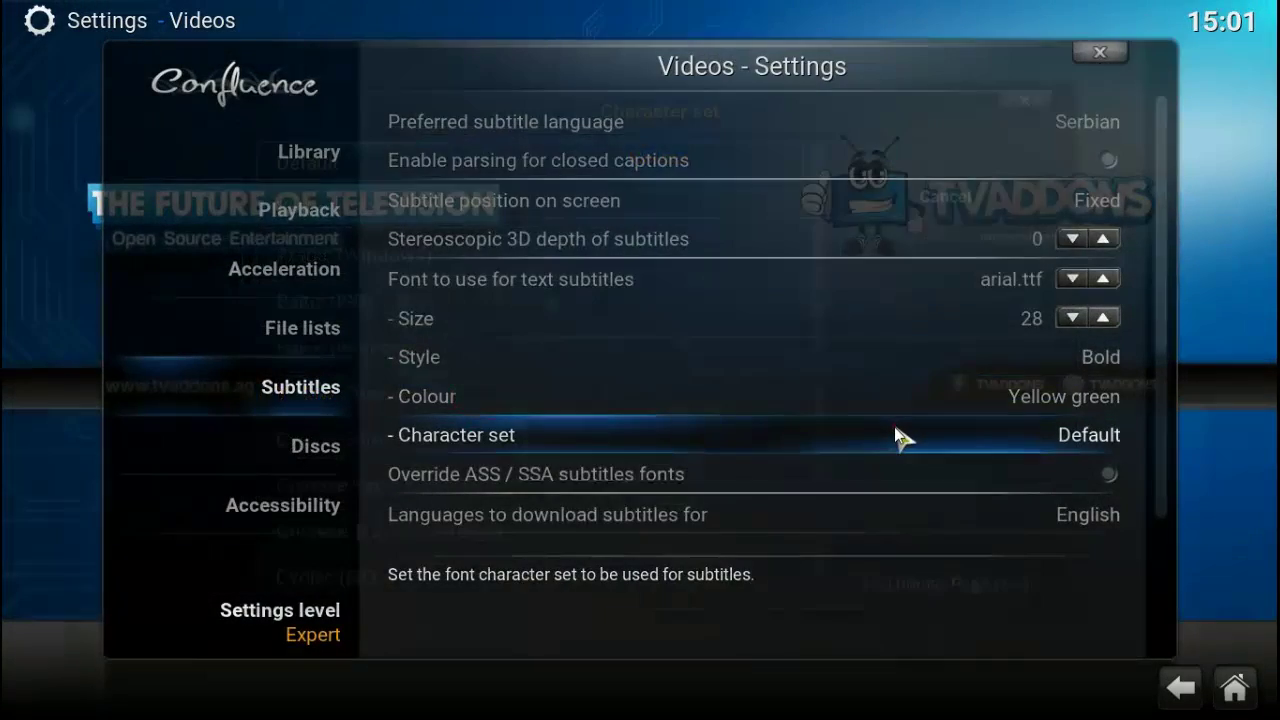
left_click(894, 431)
left_click(559, 440)
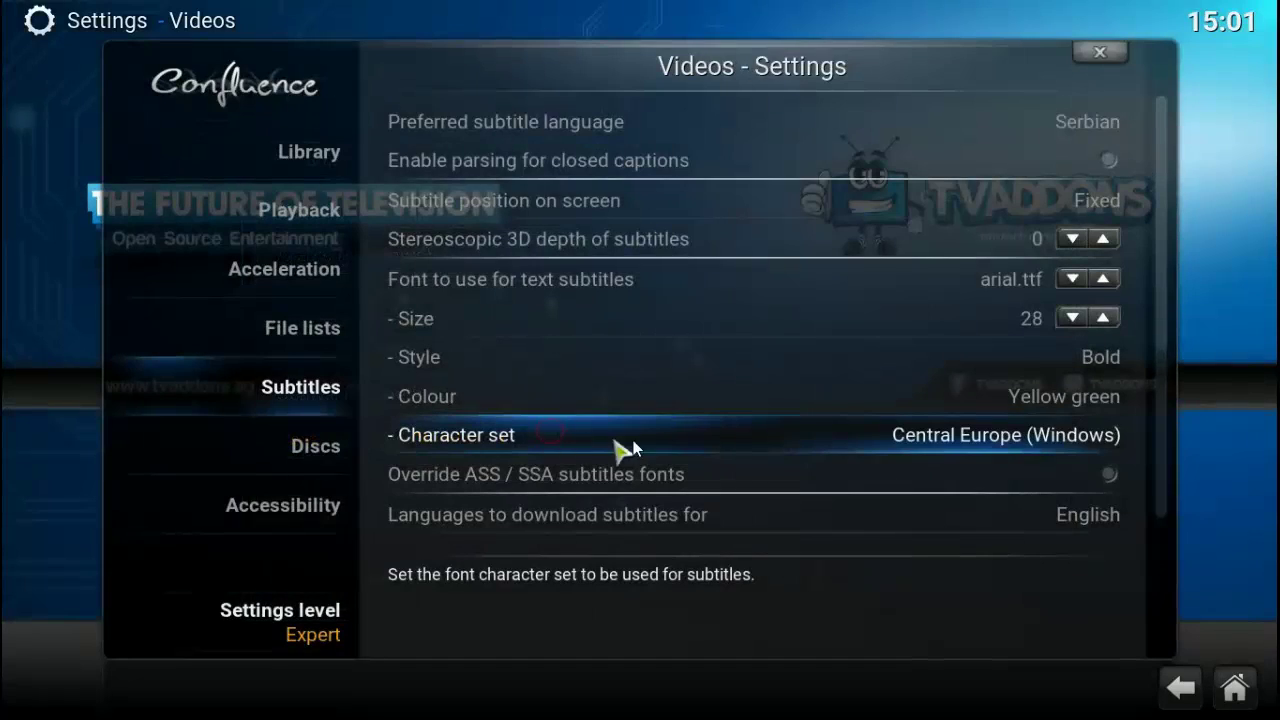
Deselect English and choose Bosnian, Croatian, Serbian and Serbo-Croatian as the languages to download subtitles for
left_click(860, 512)
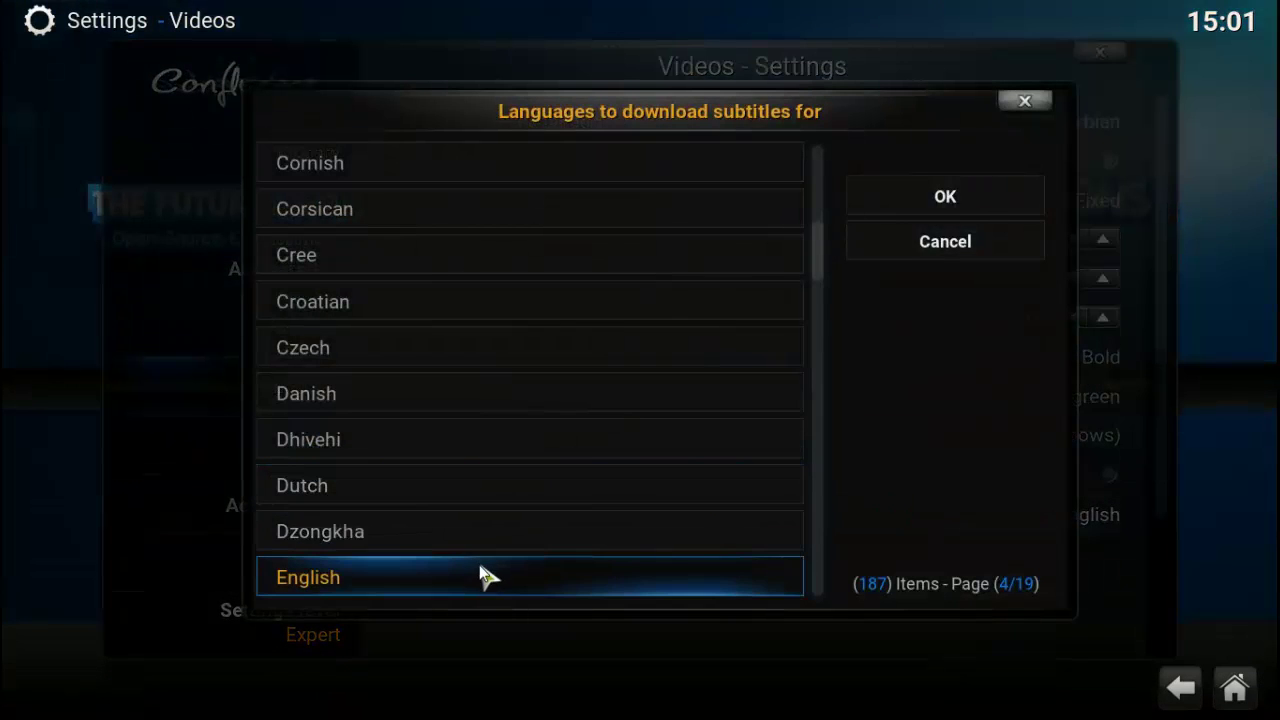
left_click(384, 310)
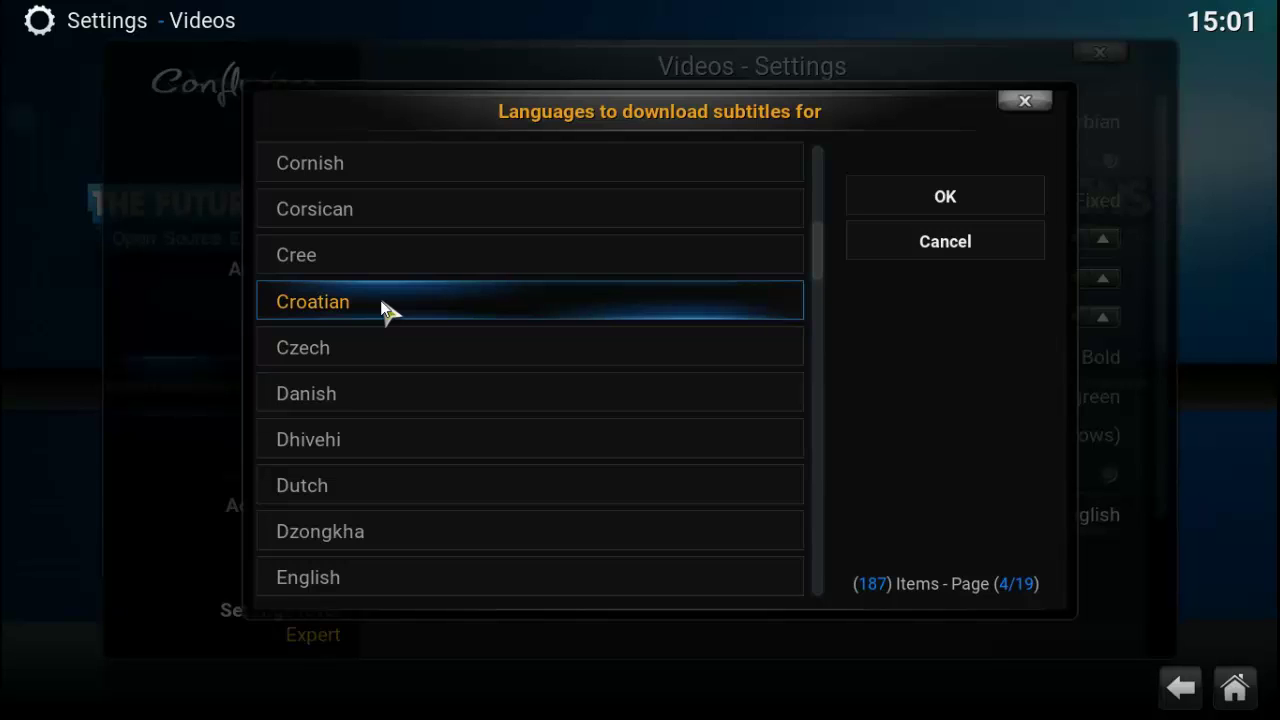
scroll(412, 232, "up", 3)
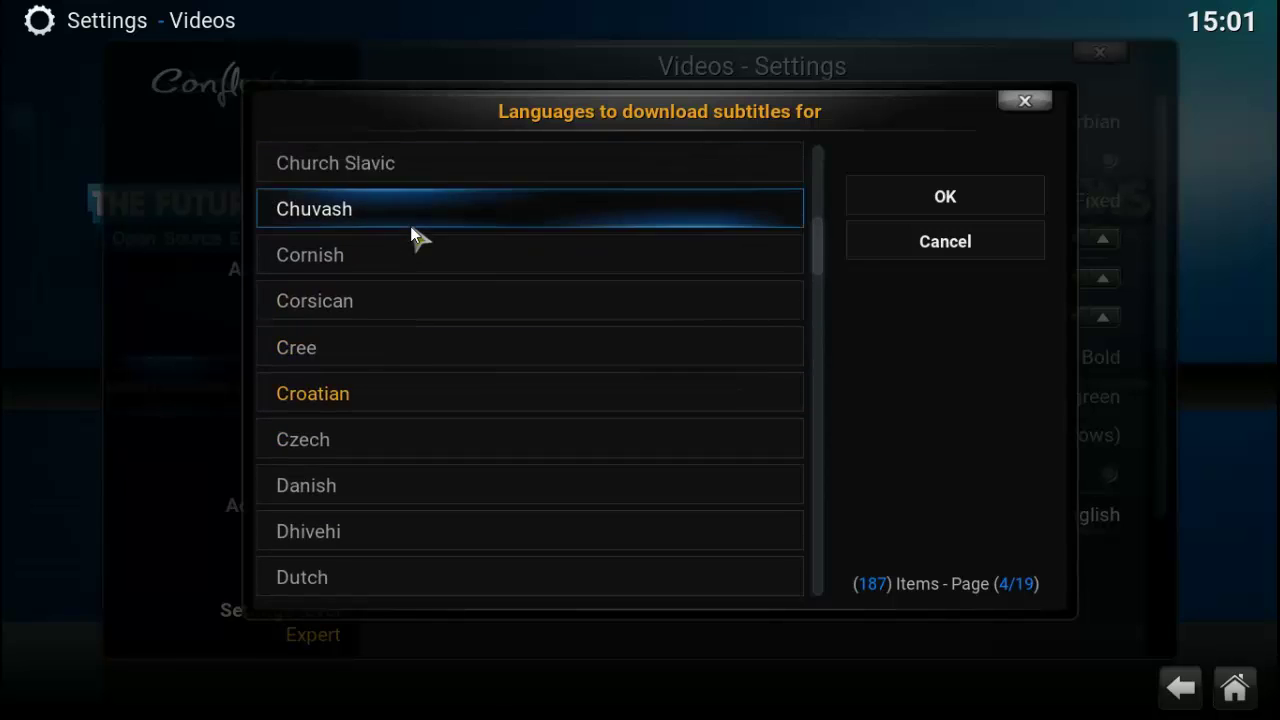
scroll(410, 226, "up", 5)
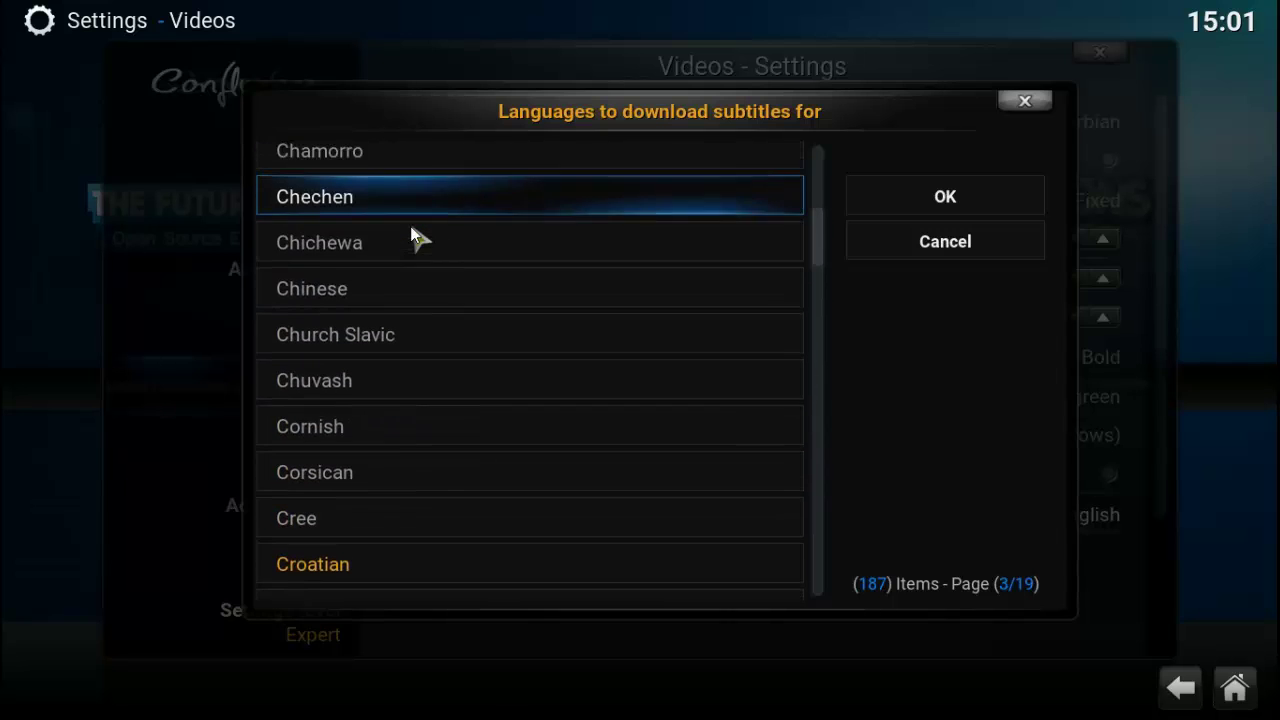
scroll(410, 226, "up", 2)
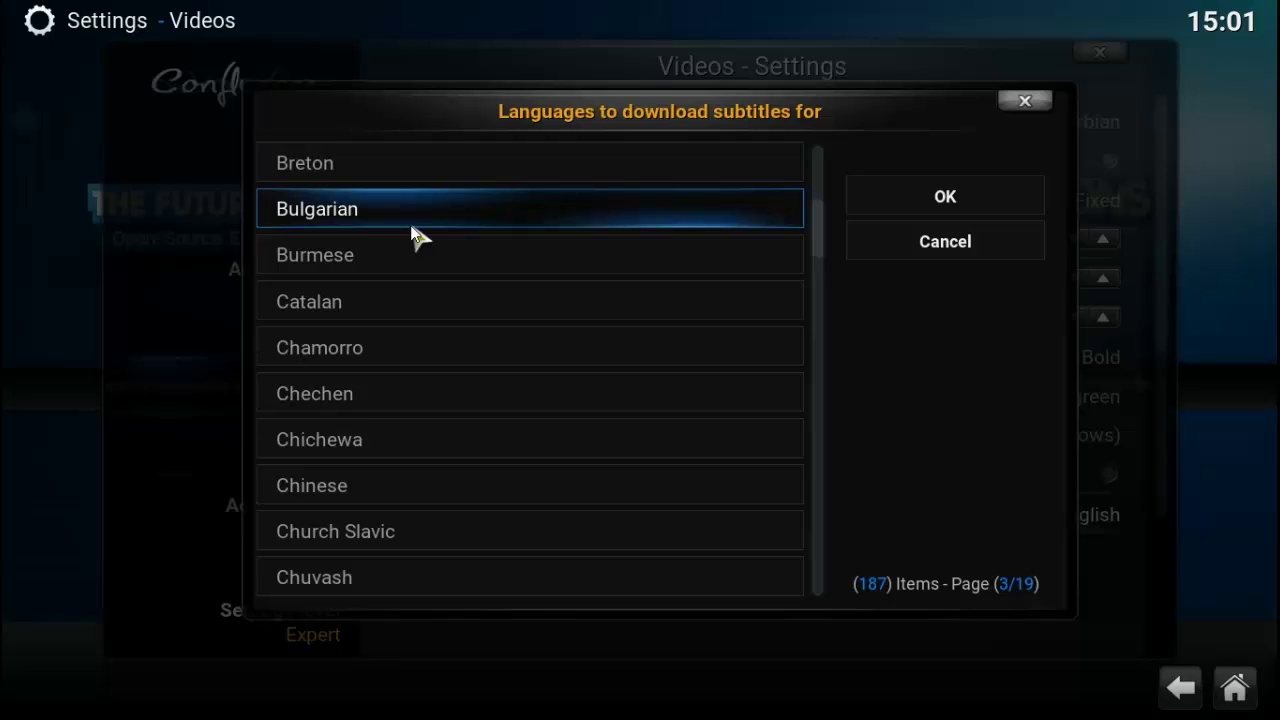
scroll(411, 227, "up", 1)
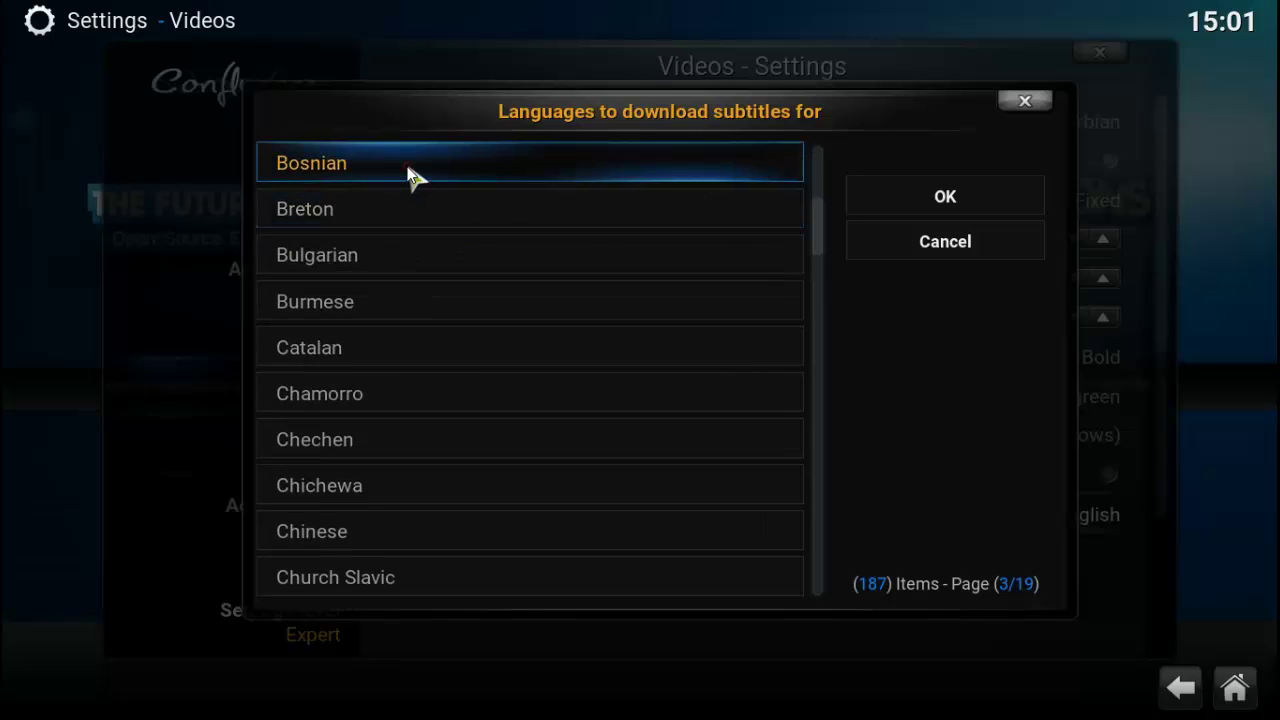
left_click(818, 478)
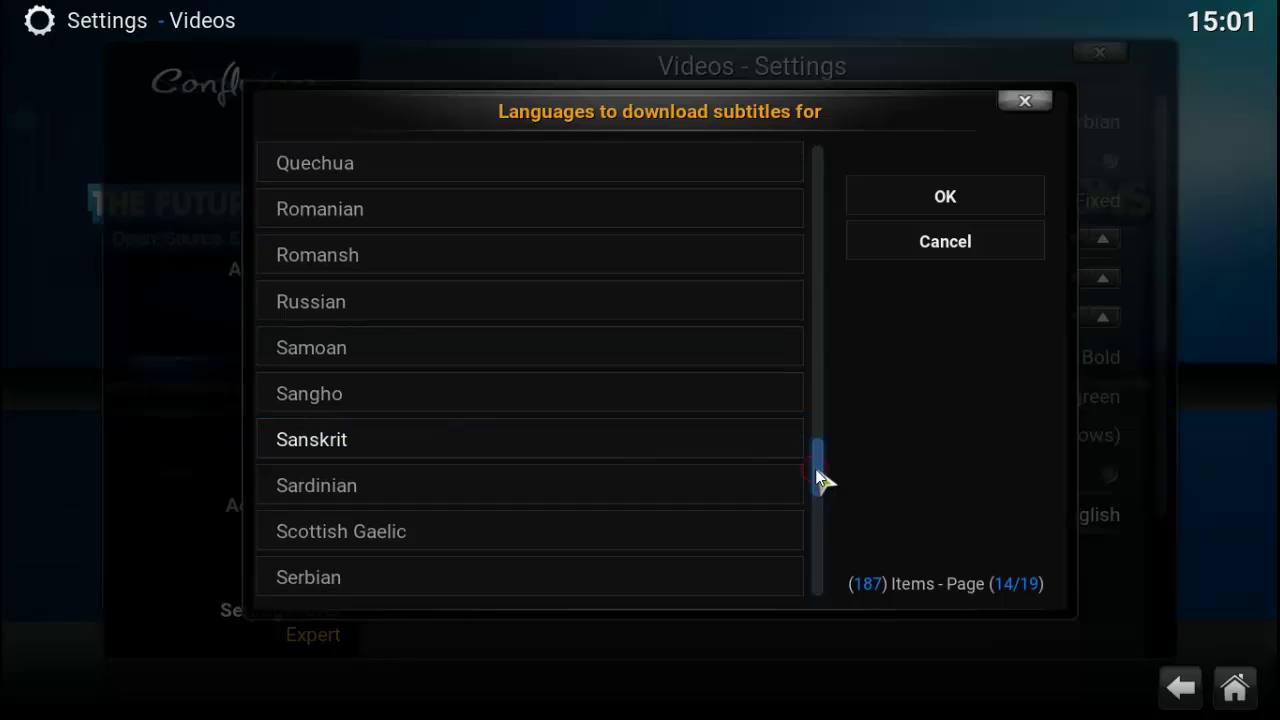
scroll(578, 580, "down", 1)
left_click(574, 580)
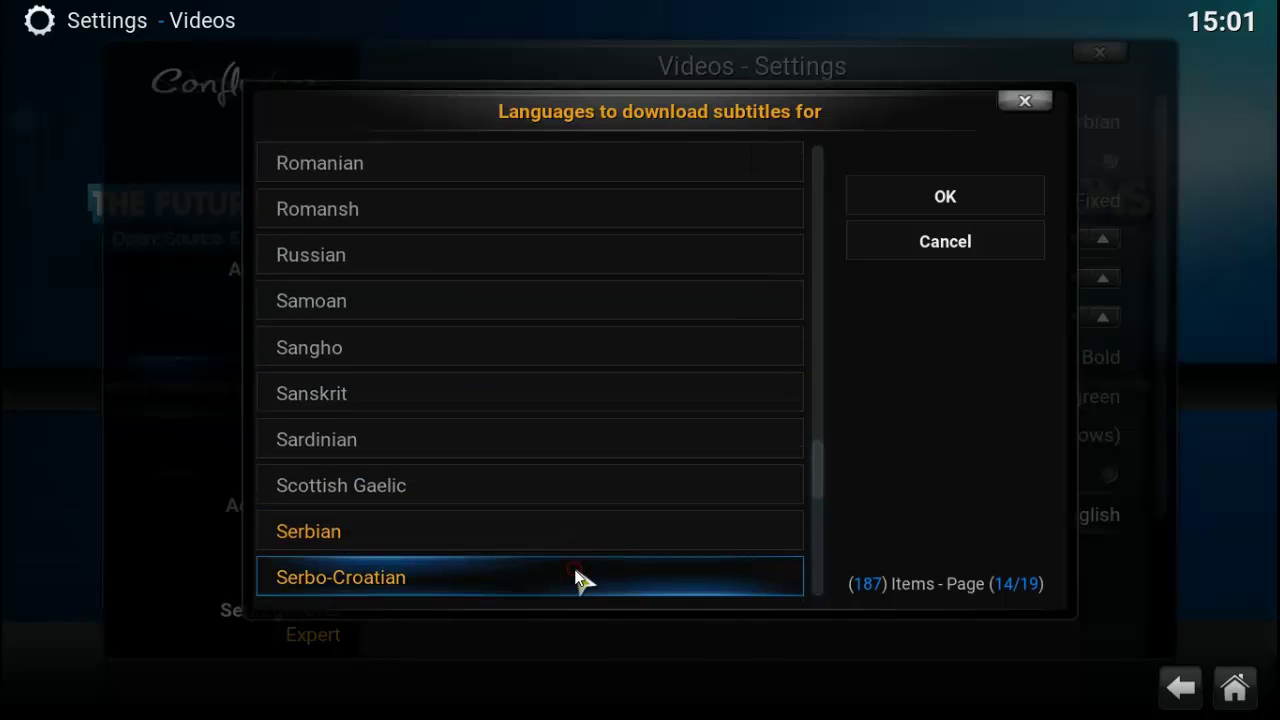
left_click(966, 198)
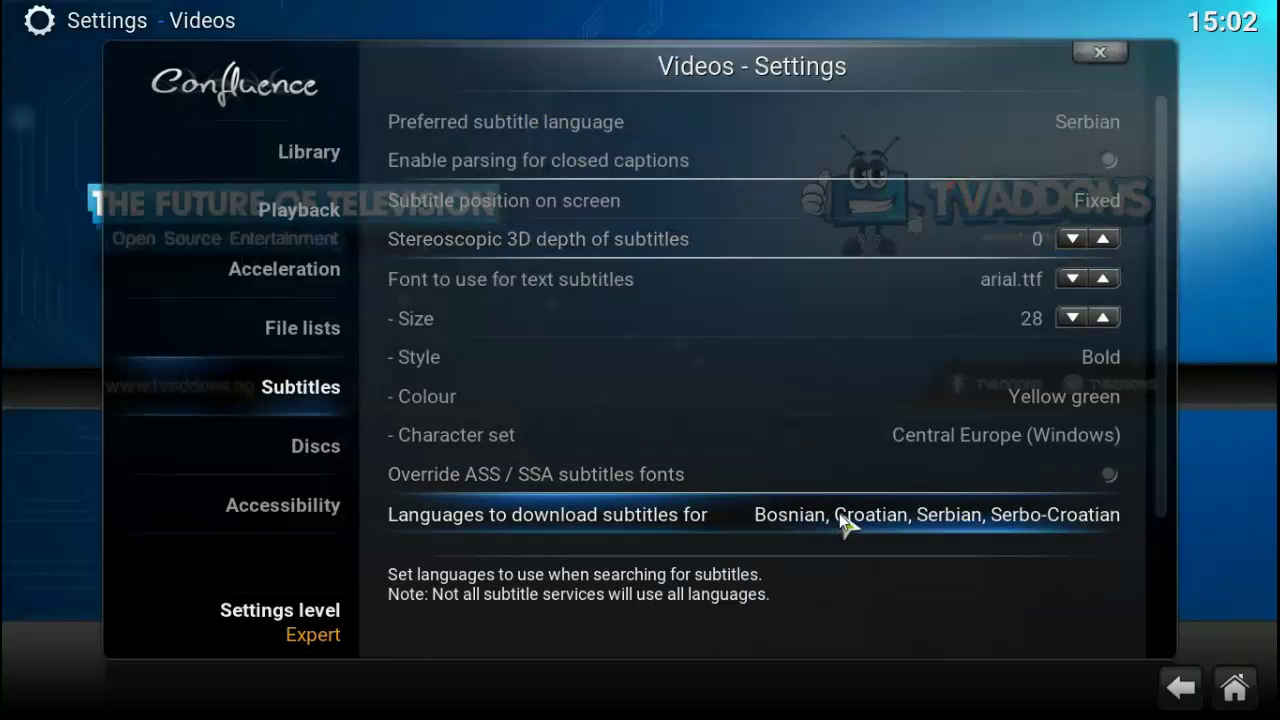
Get Titlovi.com from the additional subtitle services and set it as the default TV show service
scroll(1026, 531, "down", 2)
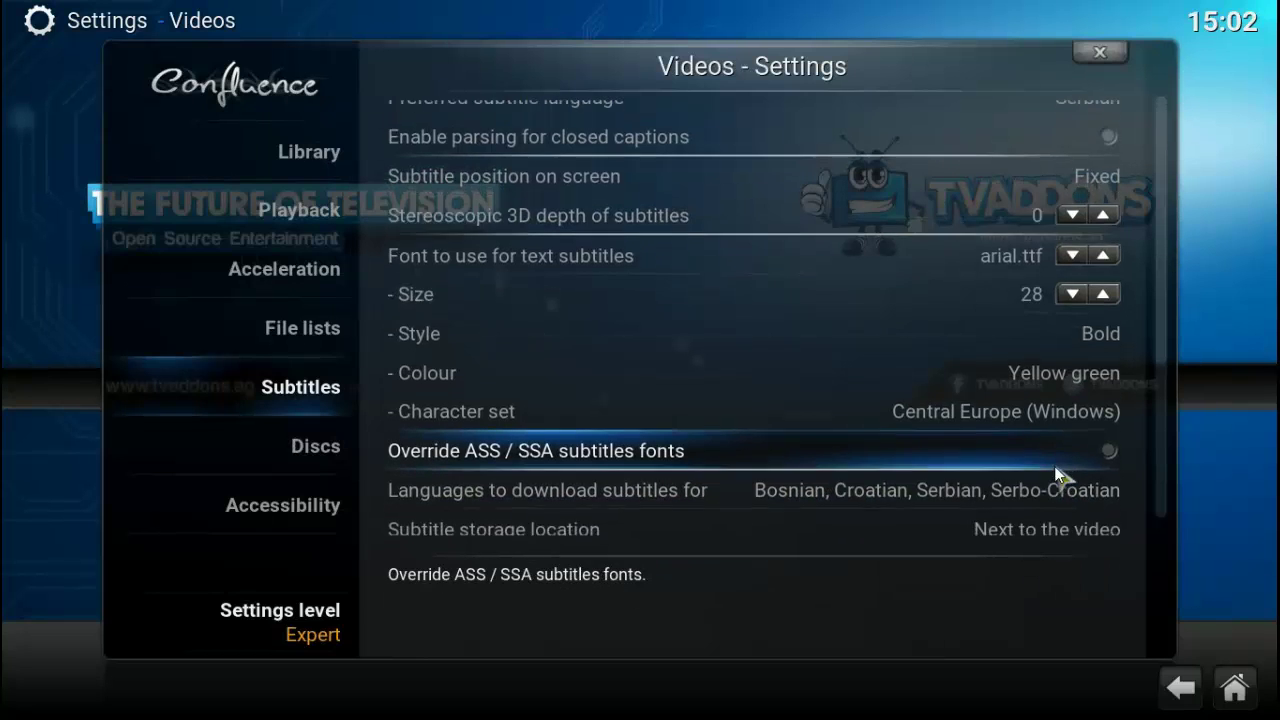
scroll(1100, 500, "down", 2)
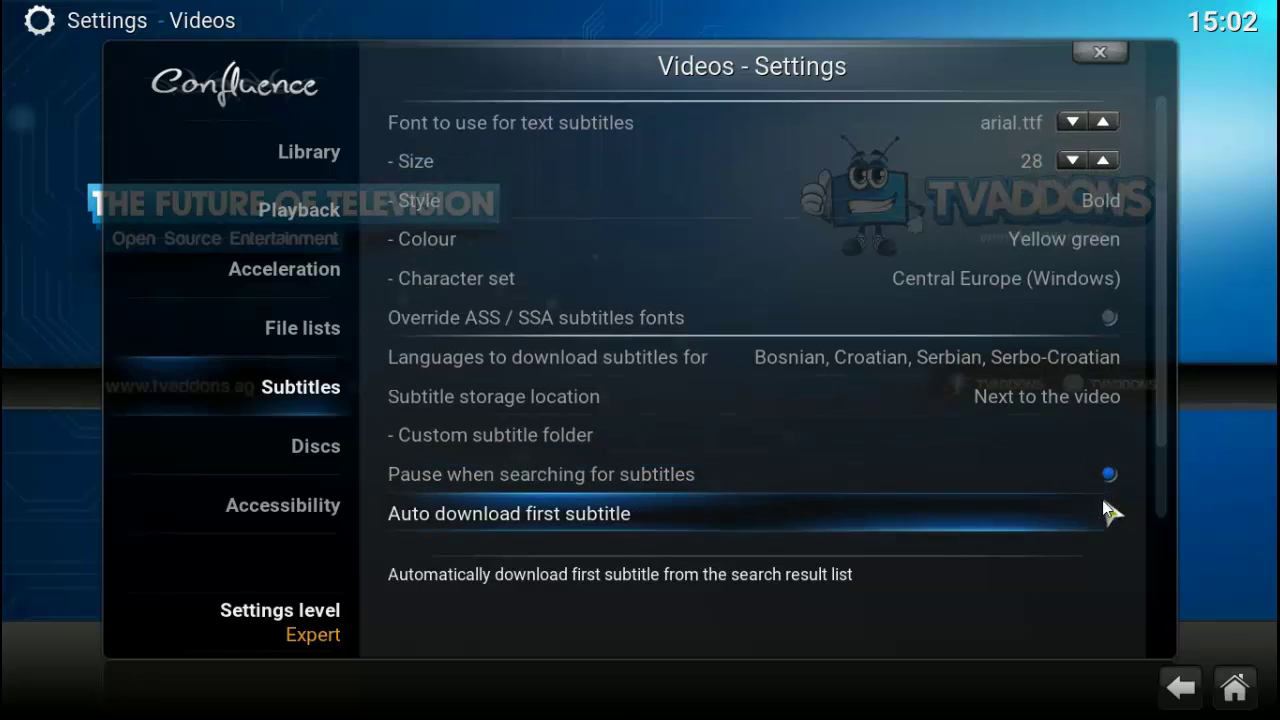
scroll(855, 515, "down", 3)
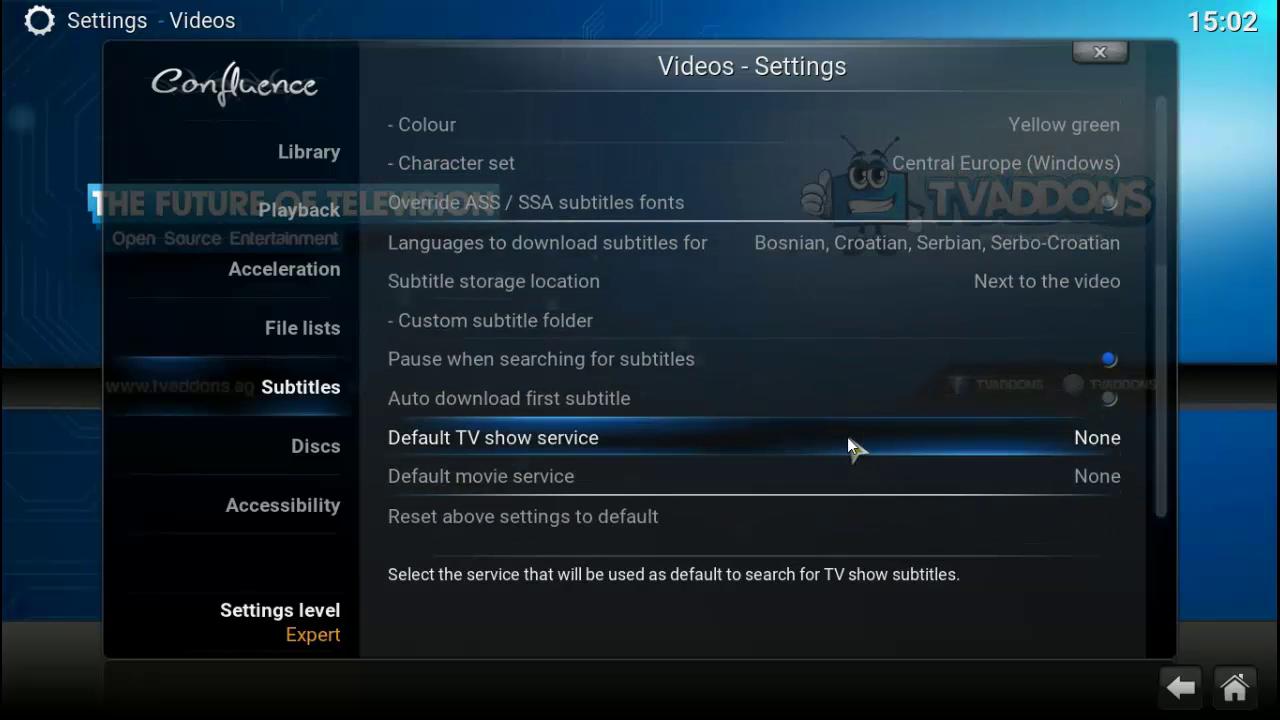
left_click(847, 437)
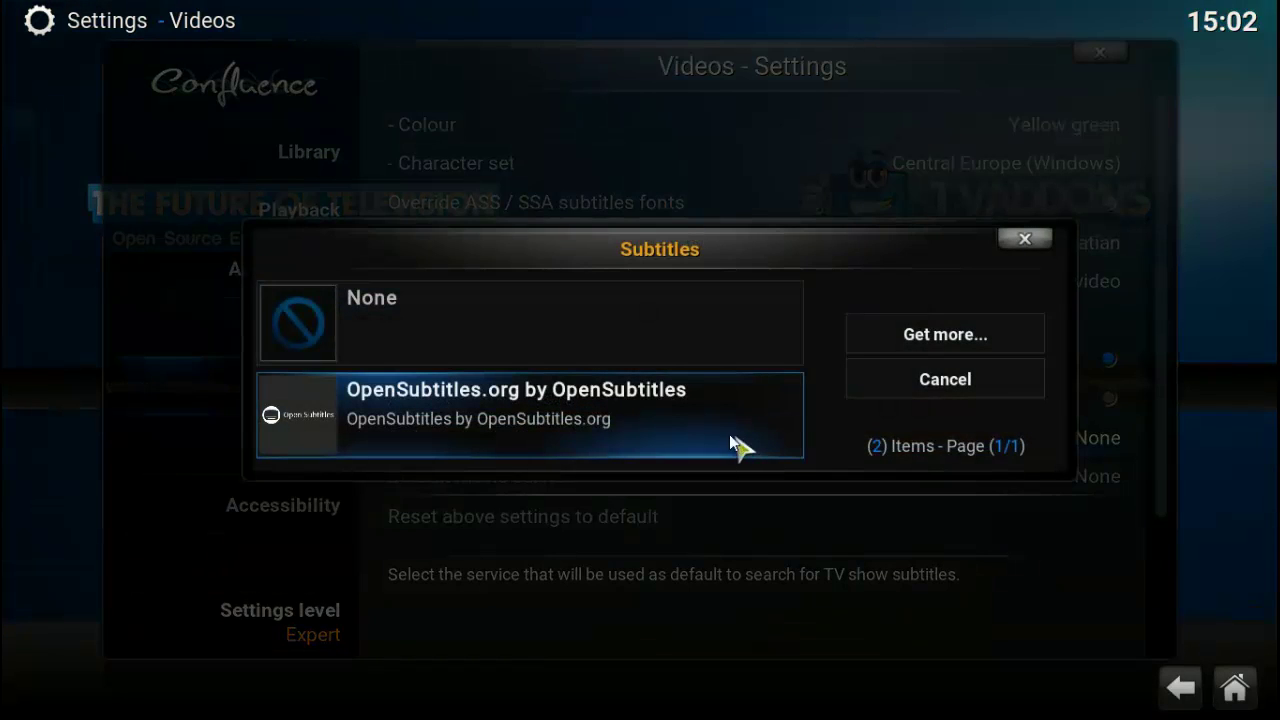
left_click(883, 330)
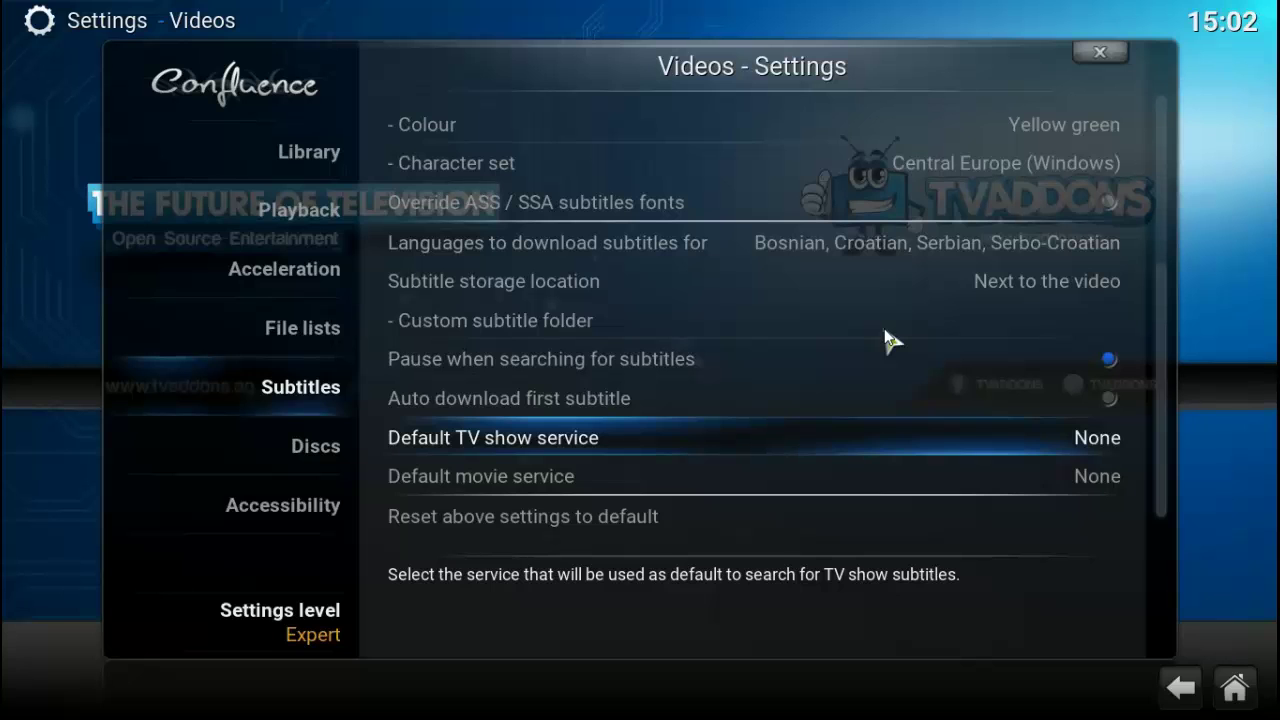
key("Return")
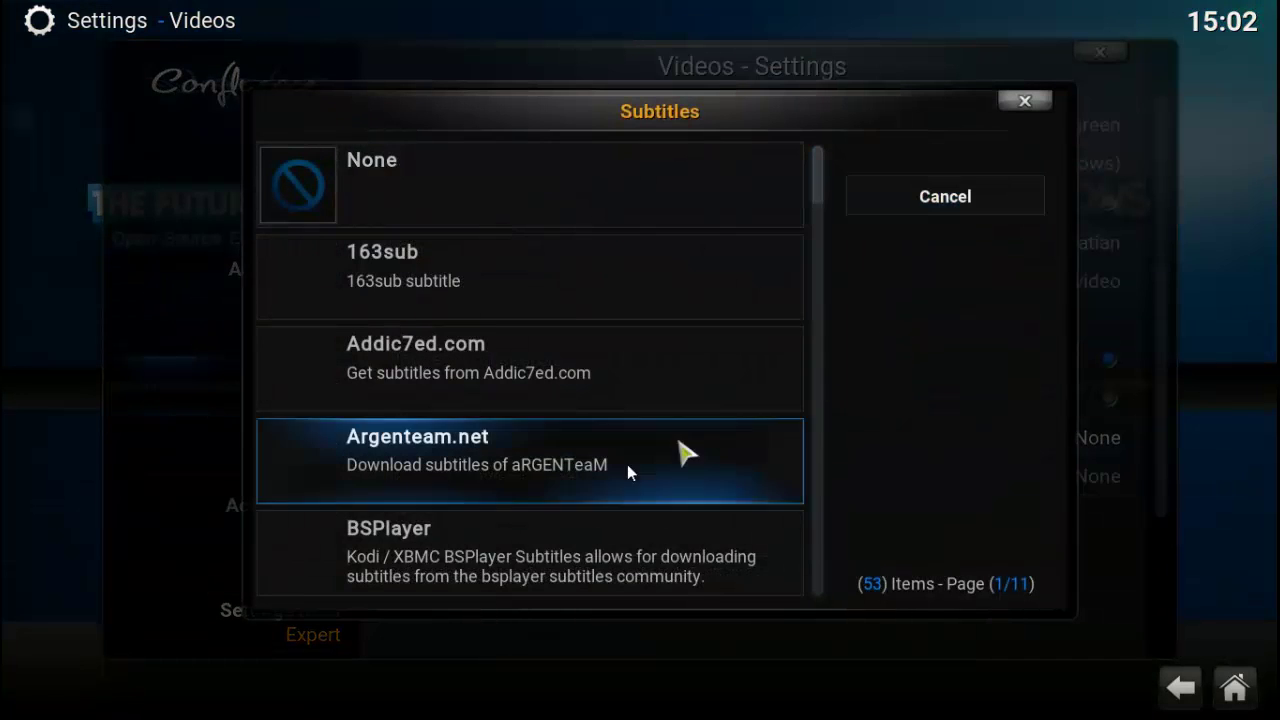
scroll(510, 545, "down", 4)
scroll(510, 545, "down", 2)
scroll(514, 534, "down", 13)
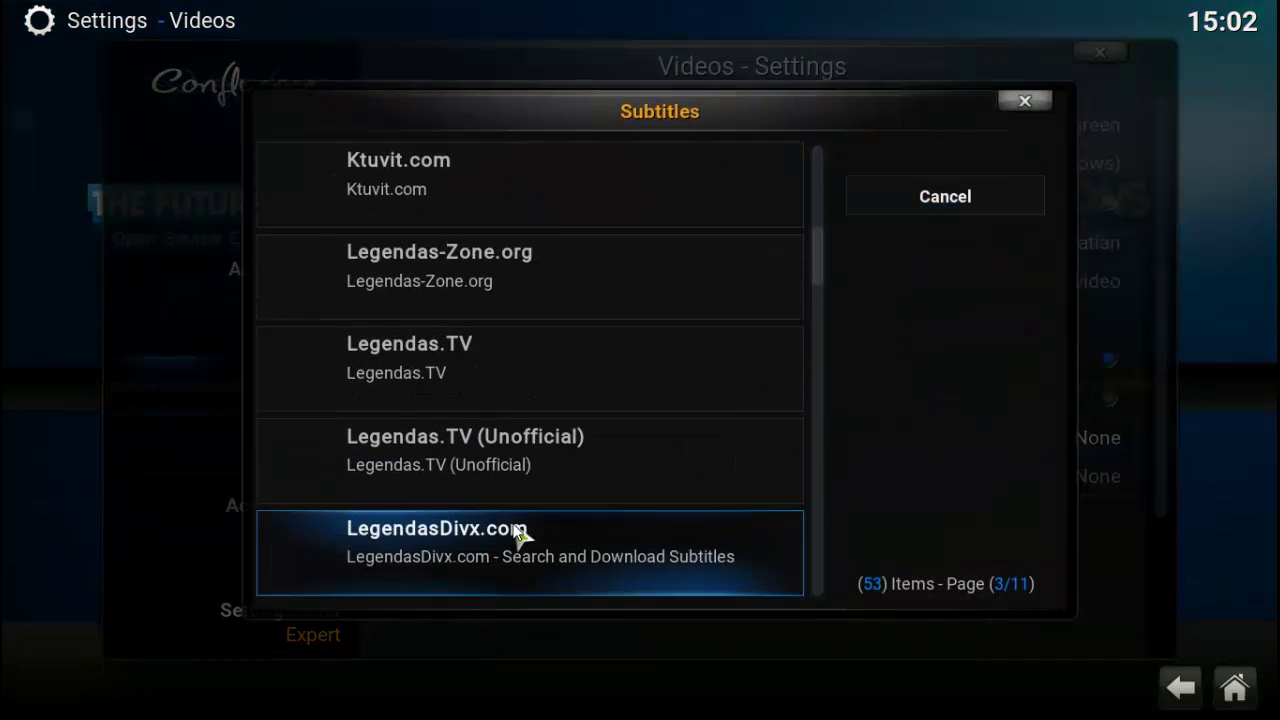
scroll(518, 532, "down", 4)
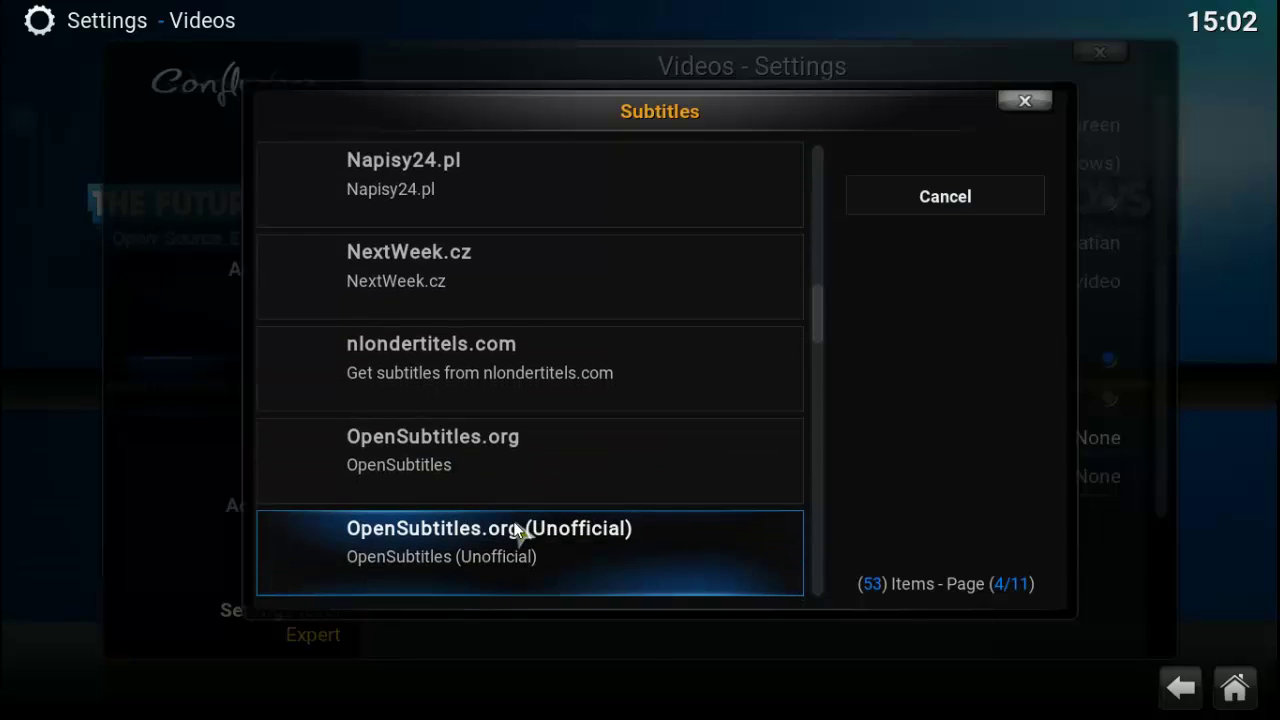
scroll(515, 521, "down", 5)
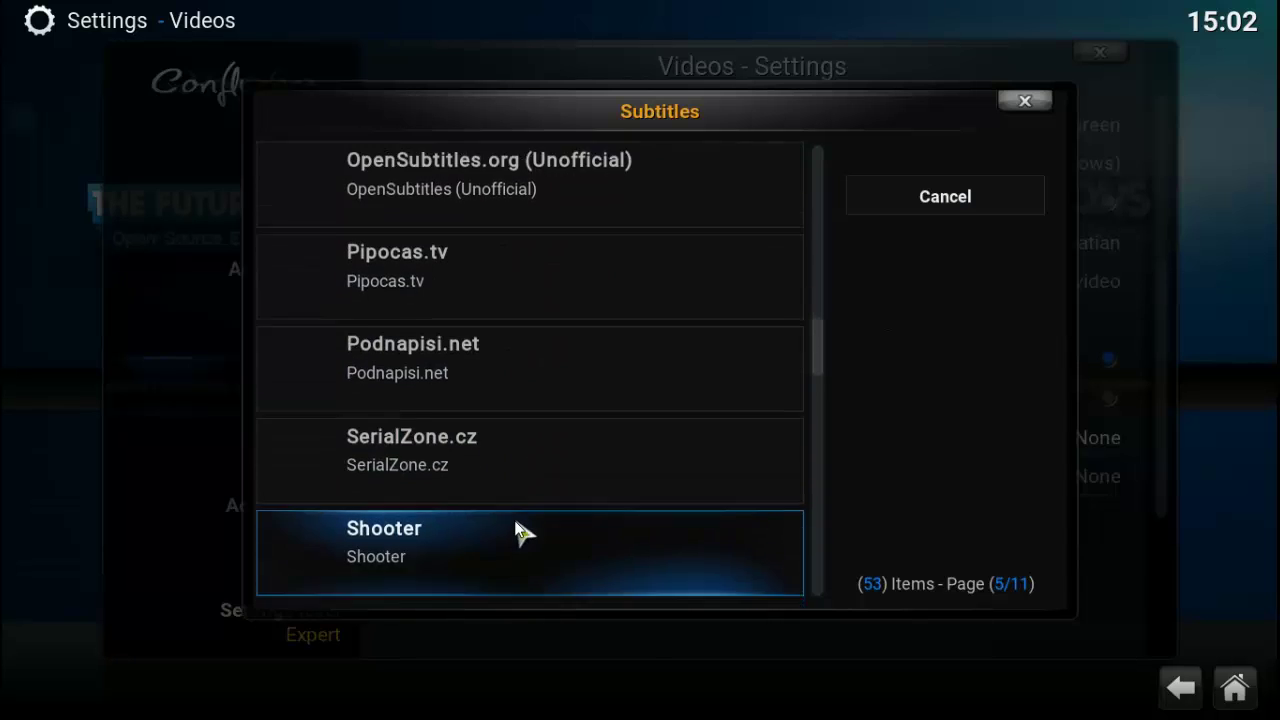
scroll(517, 530, "down", 7)
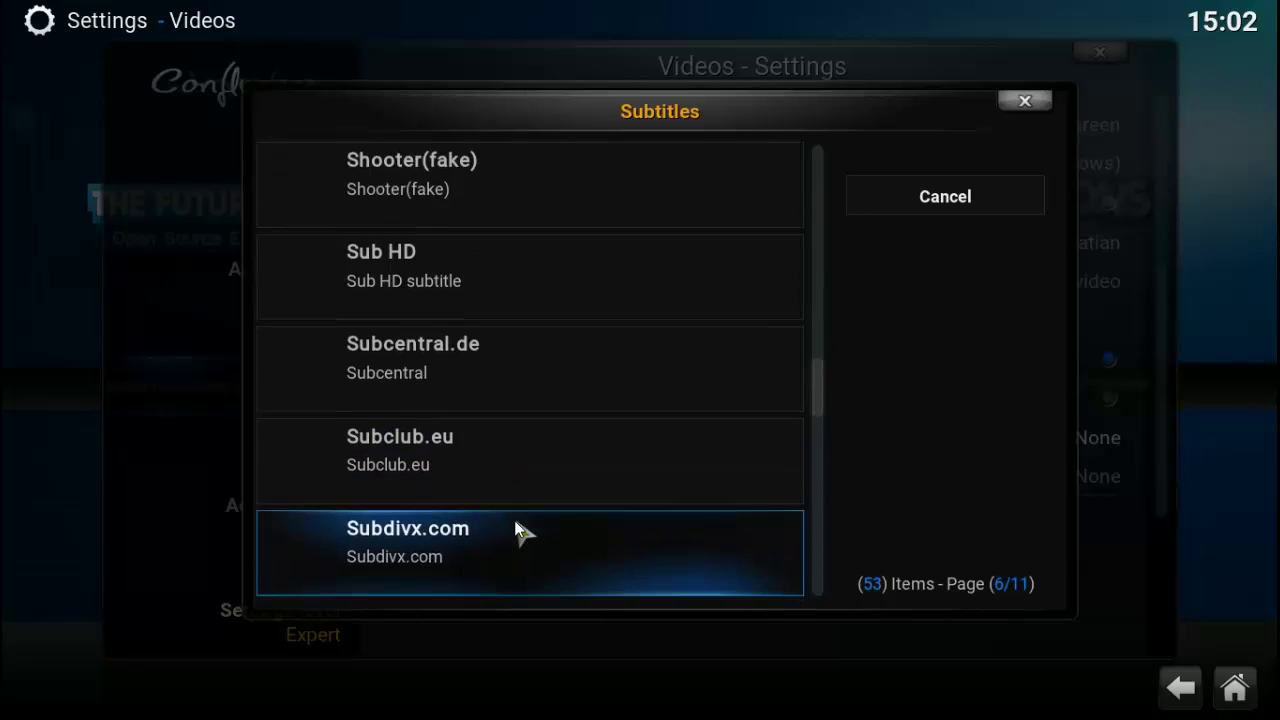
scroll(516, 524, "down", 3)
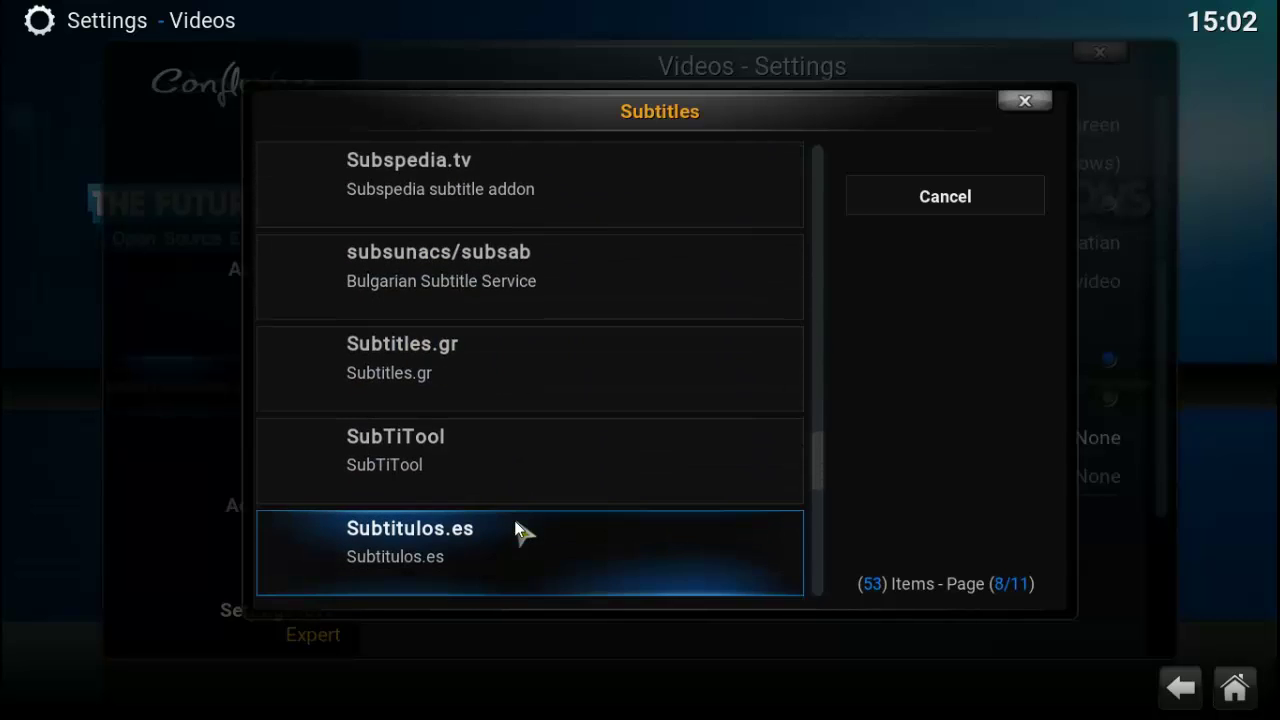
scroll(516, 524, "down", 3)
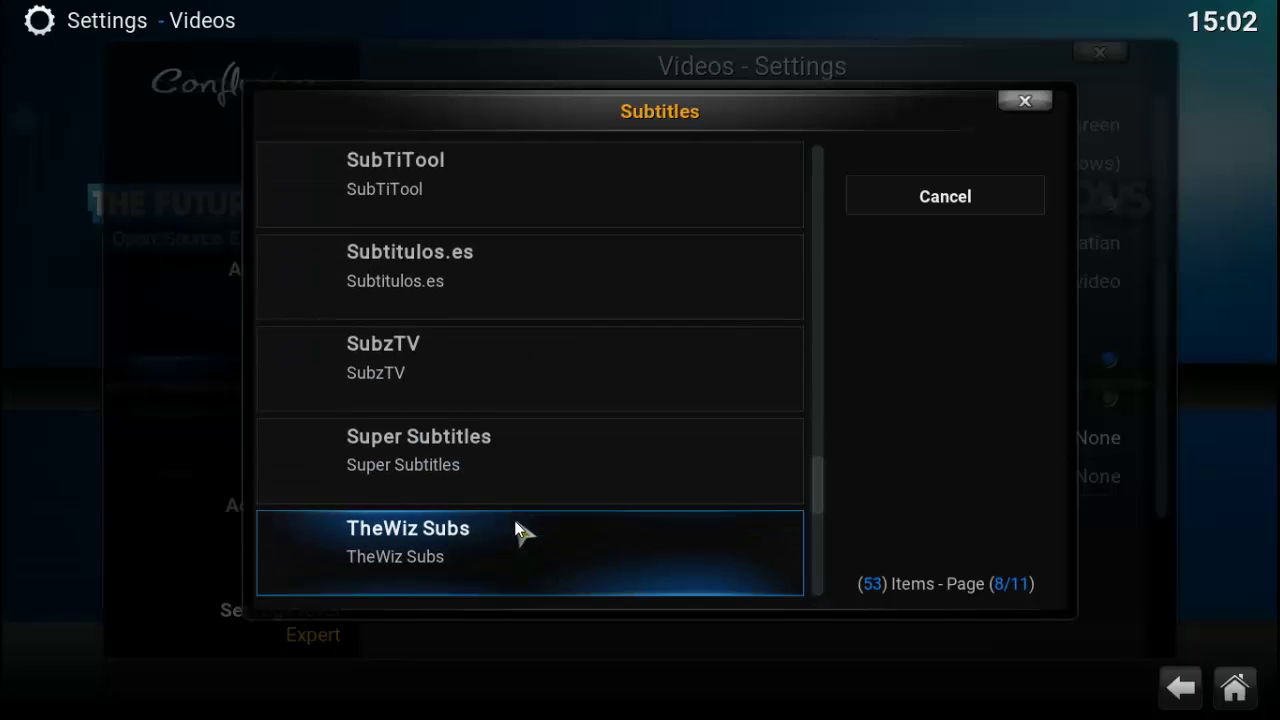
scroll(515, 522, "down", 1)
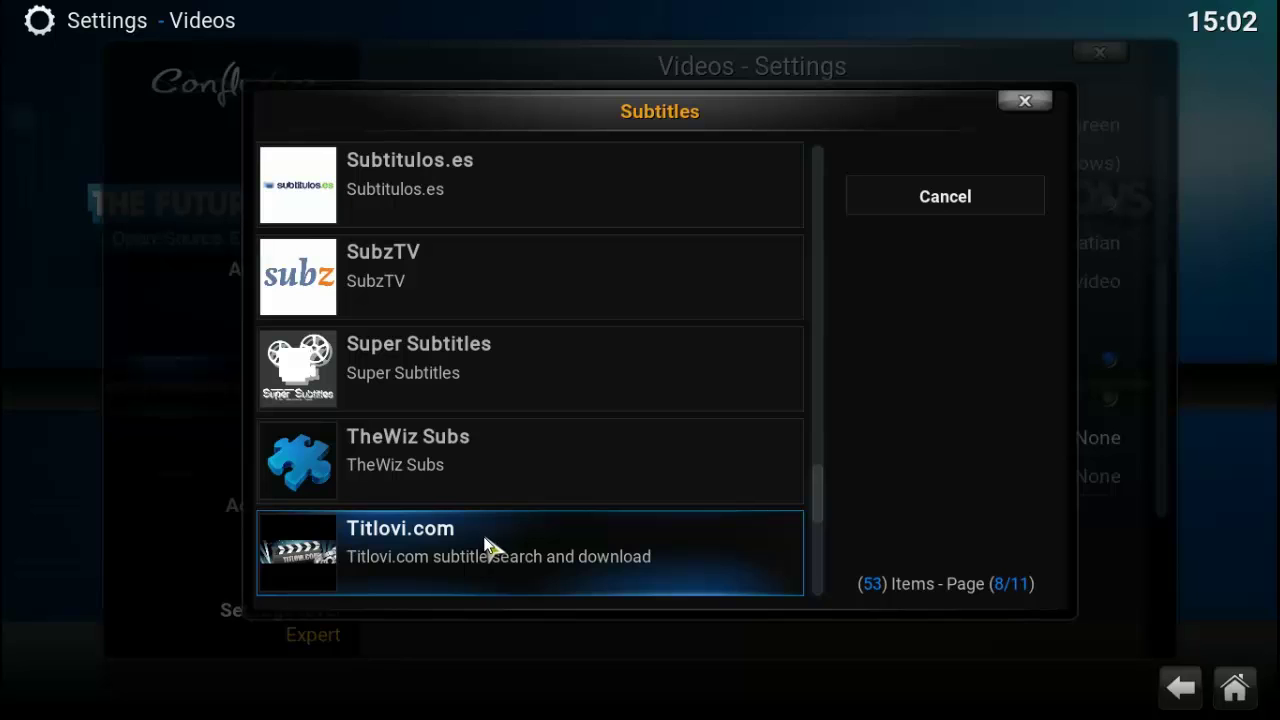
left_click(487, 547)
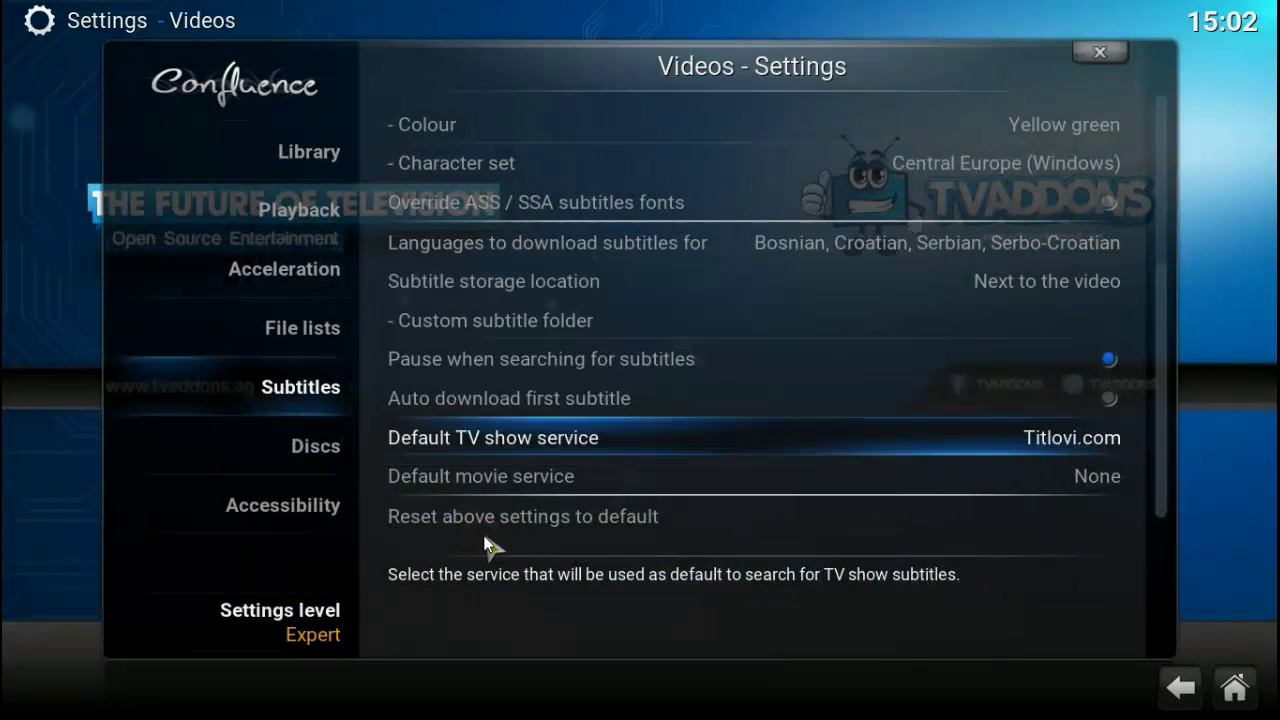
Set the default movie subtitle service to Titlovi.com and leave the settings for the home page
left_click(622, 470)
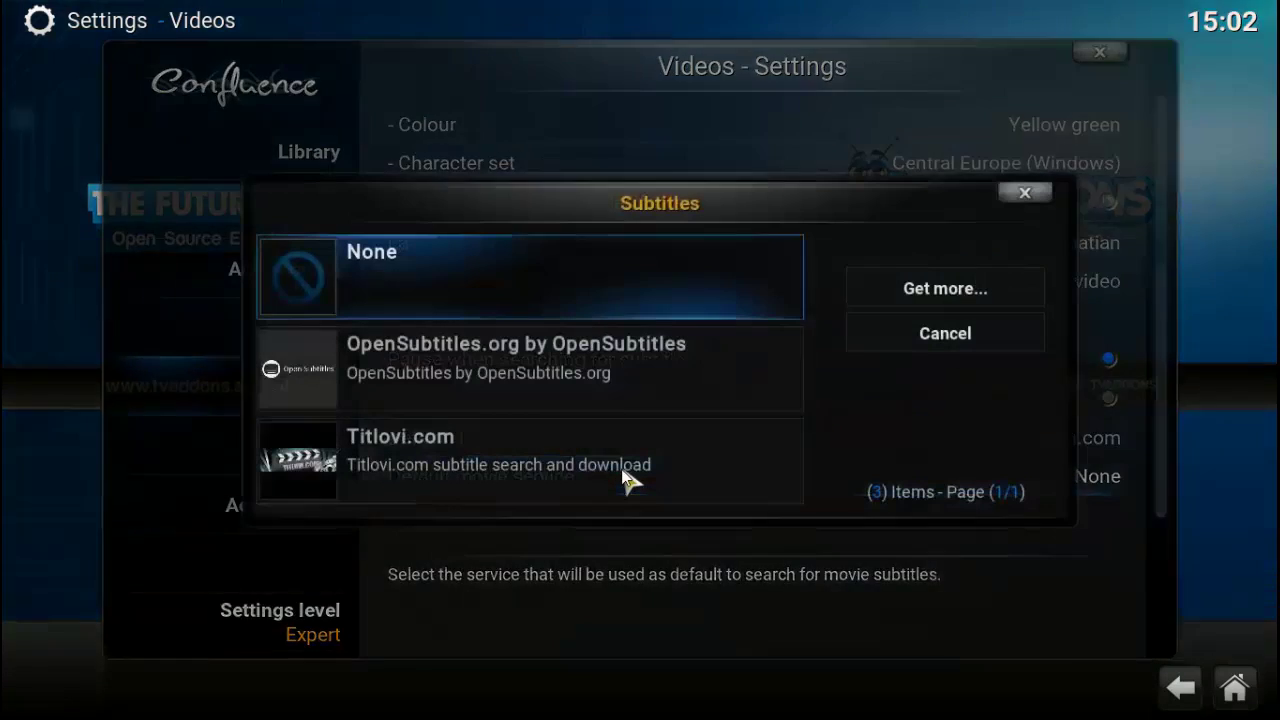
left_click(560, 465)
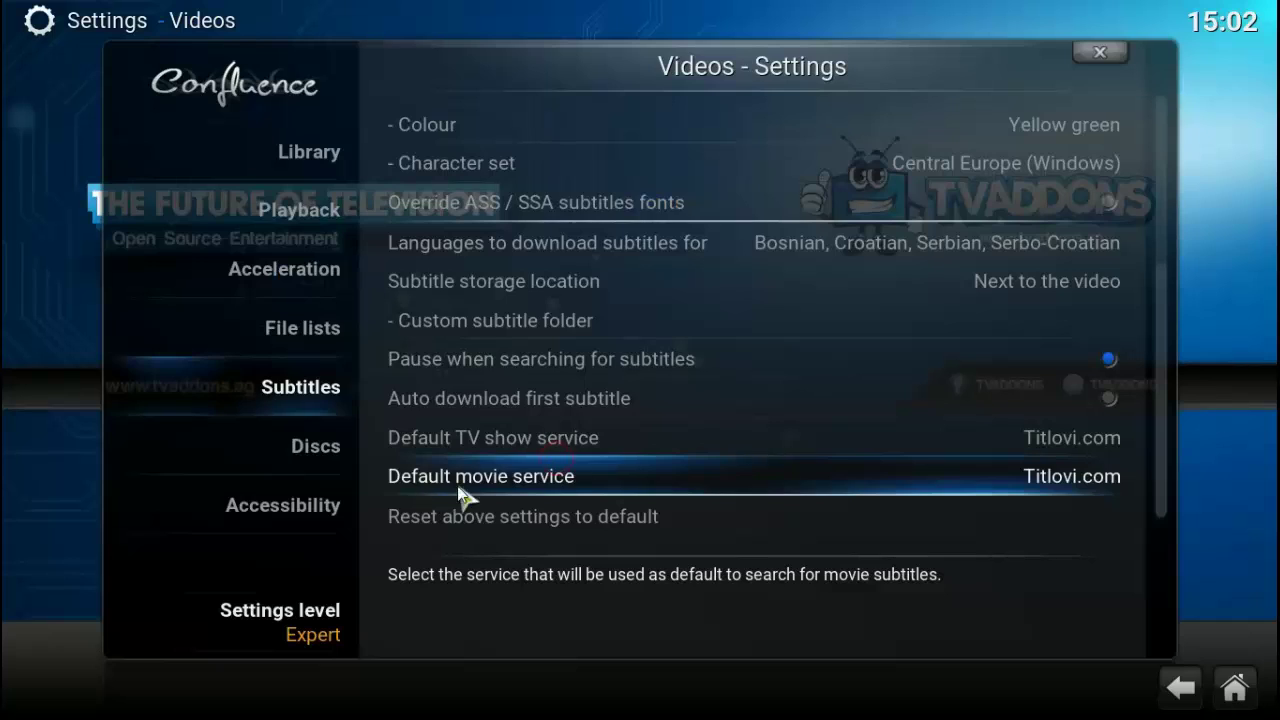
mouse_move(300, 328)
key("Escape")
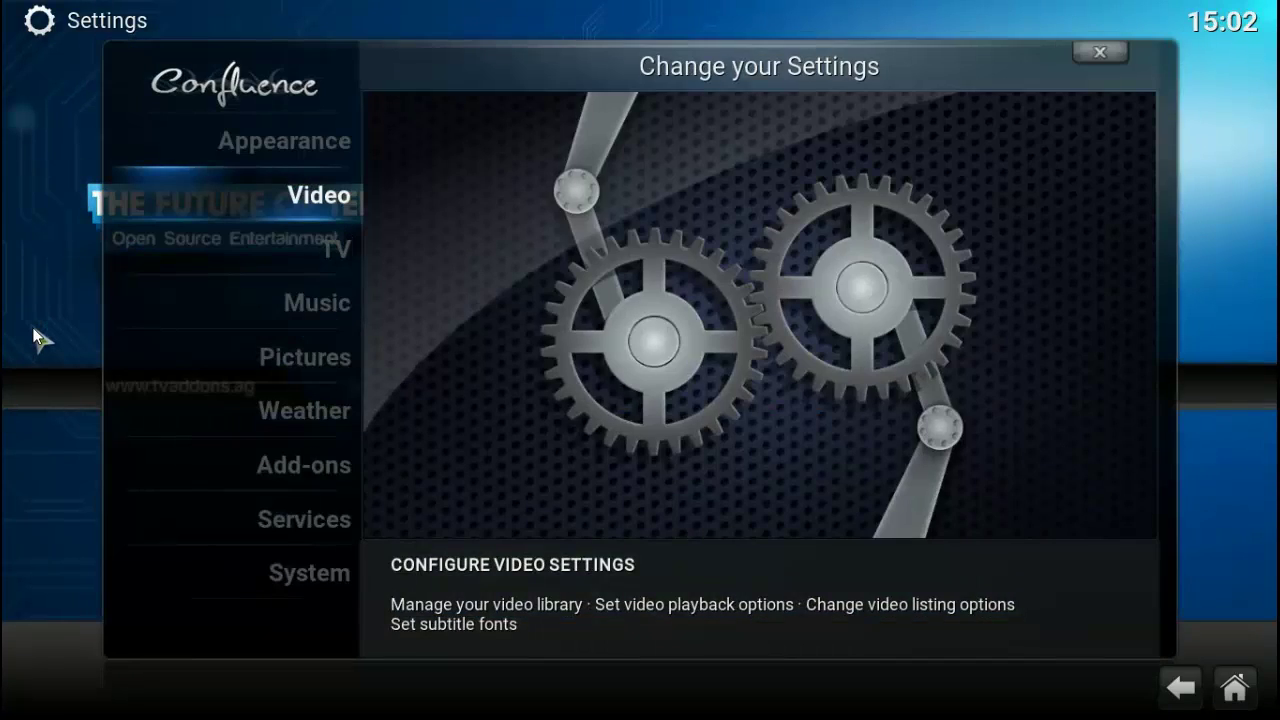
key("Escape")
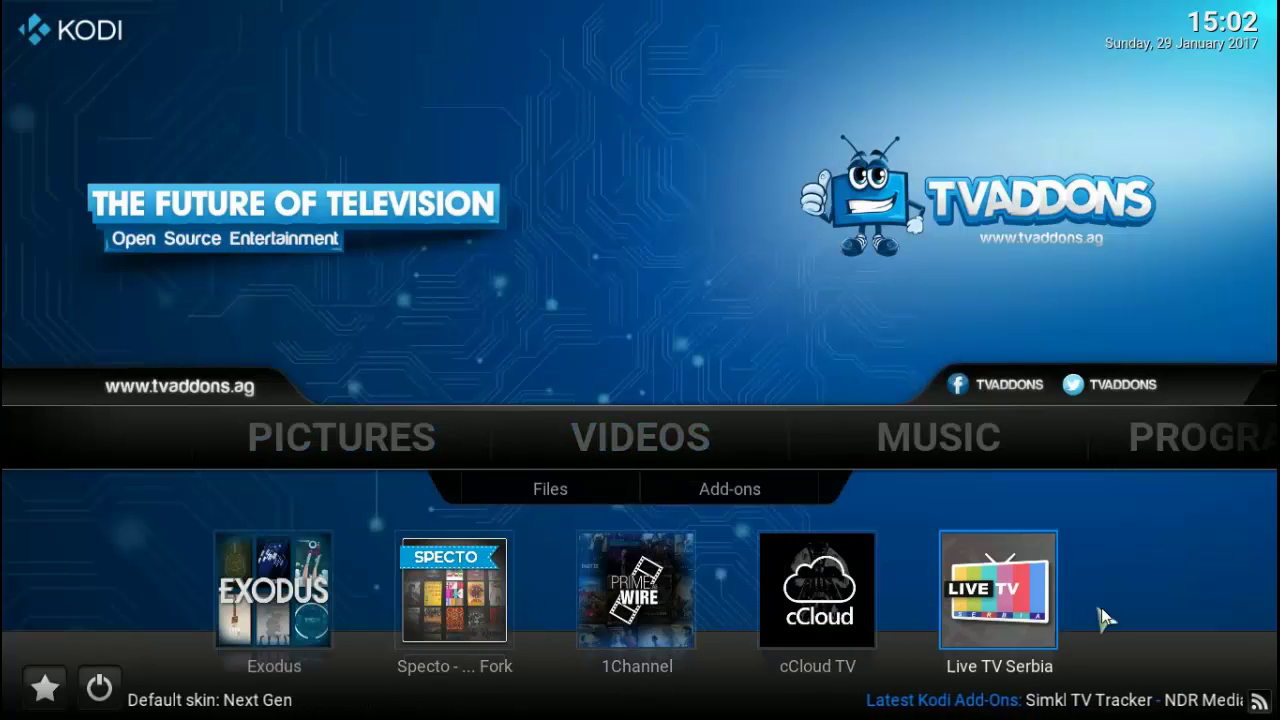
Open Specto Fork from the home page shortcuts and browse the Latest Movies list in its Movies section
left_click(441, 600)
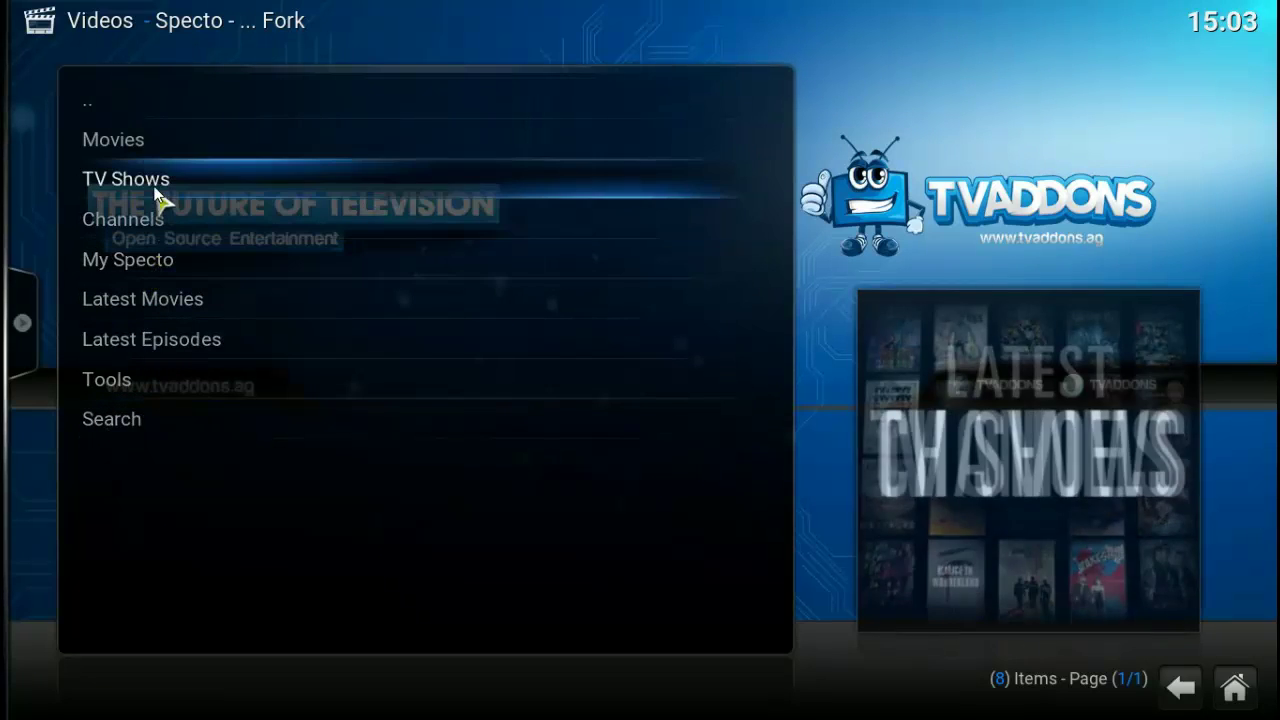
left_click(157, 150)
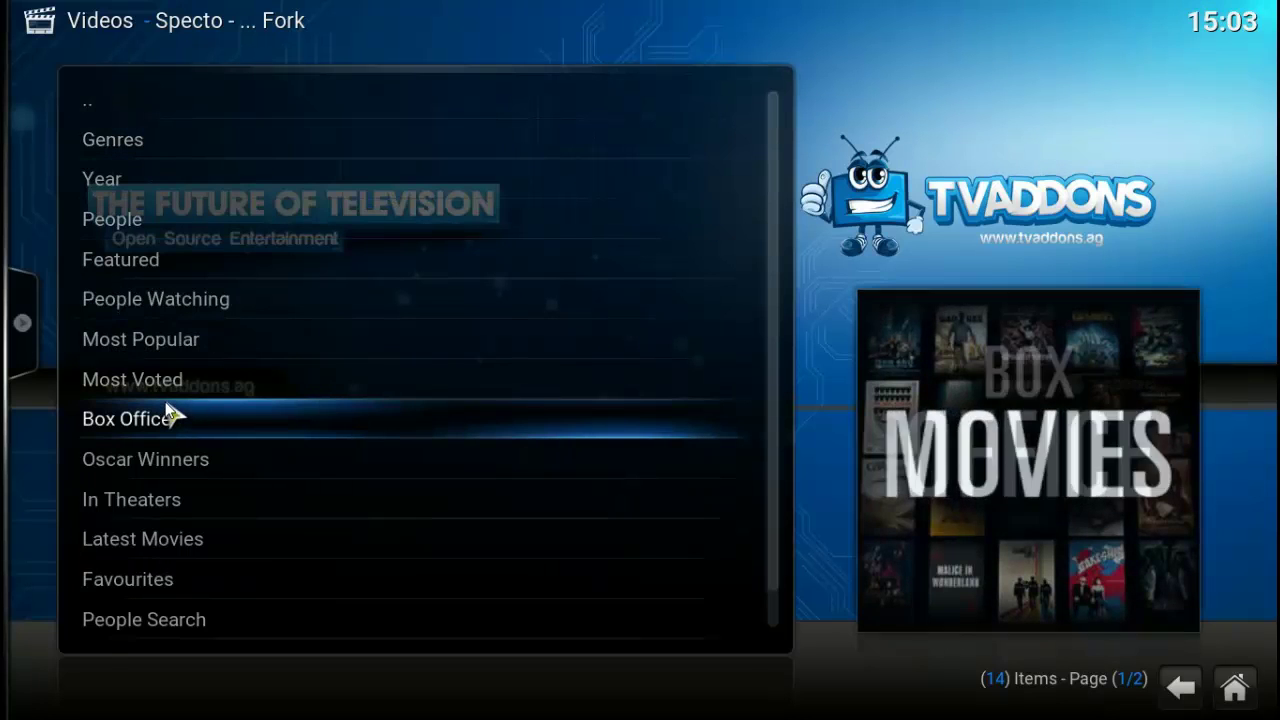
left_click(180, 540)
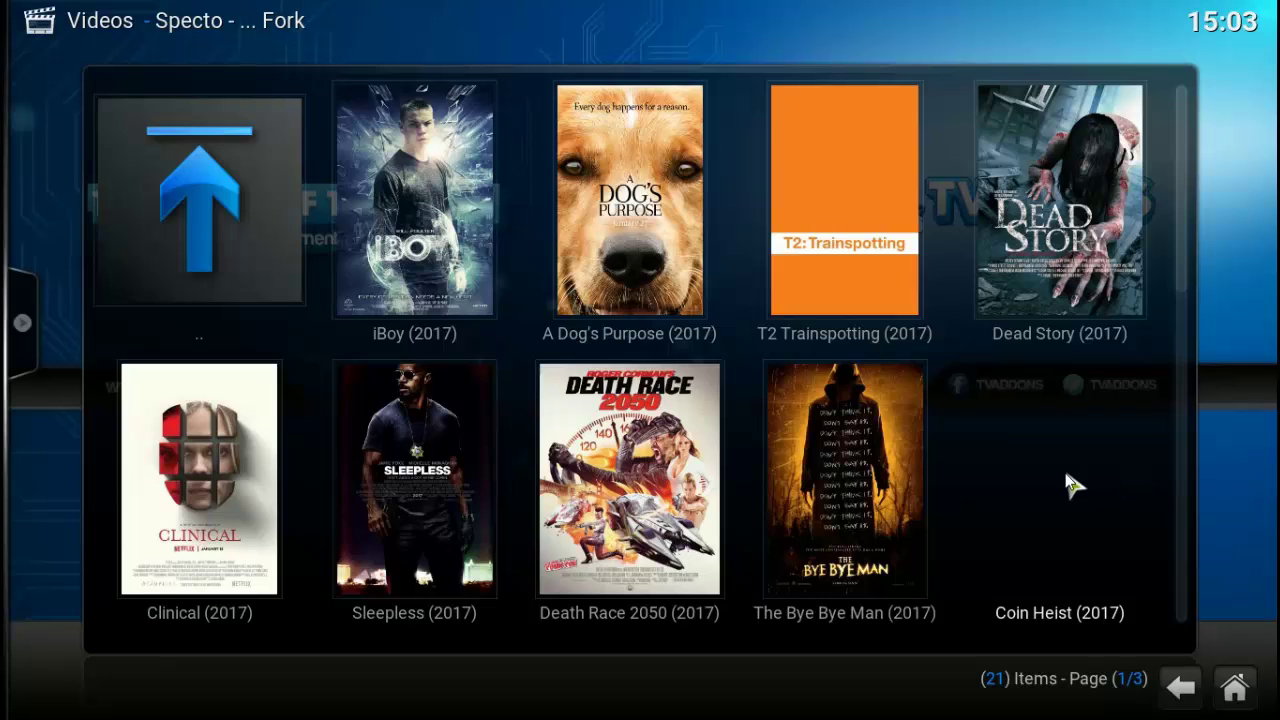
scroll(1068, 480, "down", 2)
scroll(1062, 470, "up", 2)
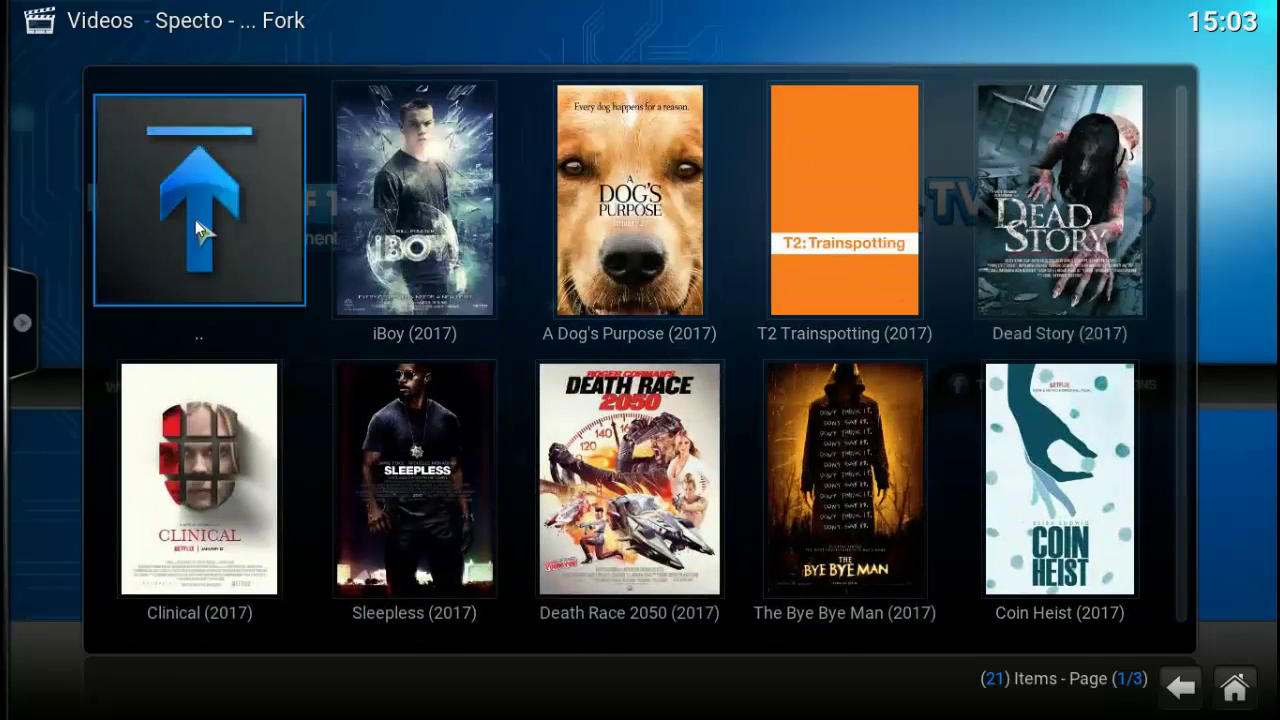
Go back from the Latest Movies list to the home page and exit Kodi
left_click(196, 222)
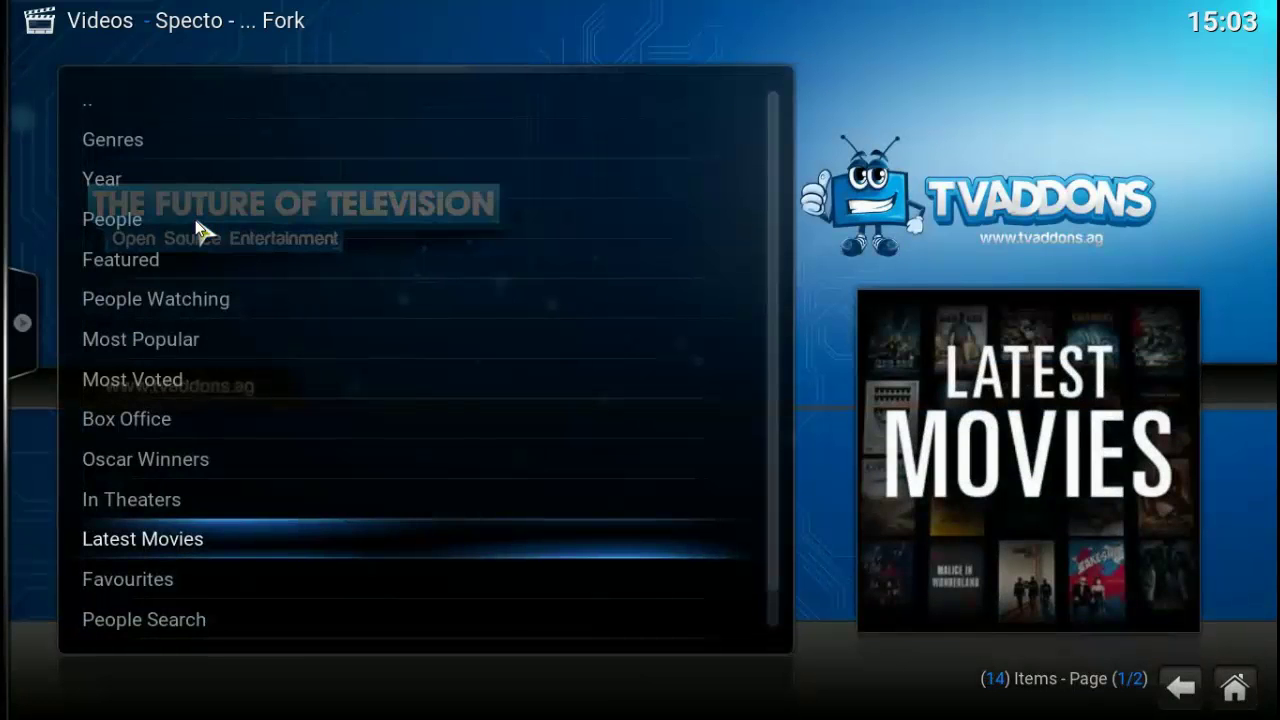
left_click(1179, 692)
left_click(1181, 695)
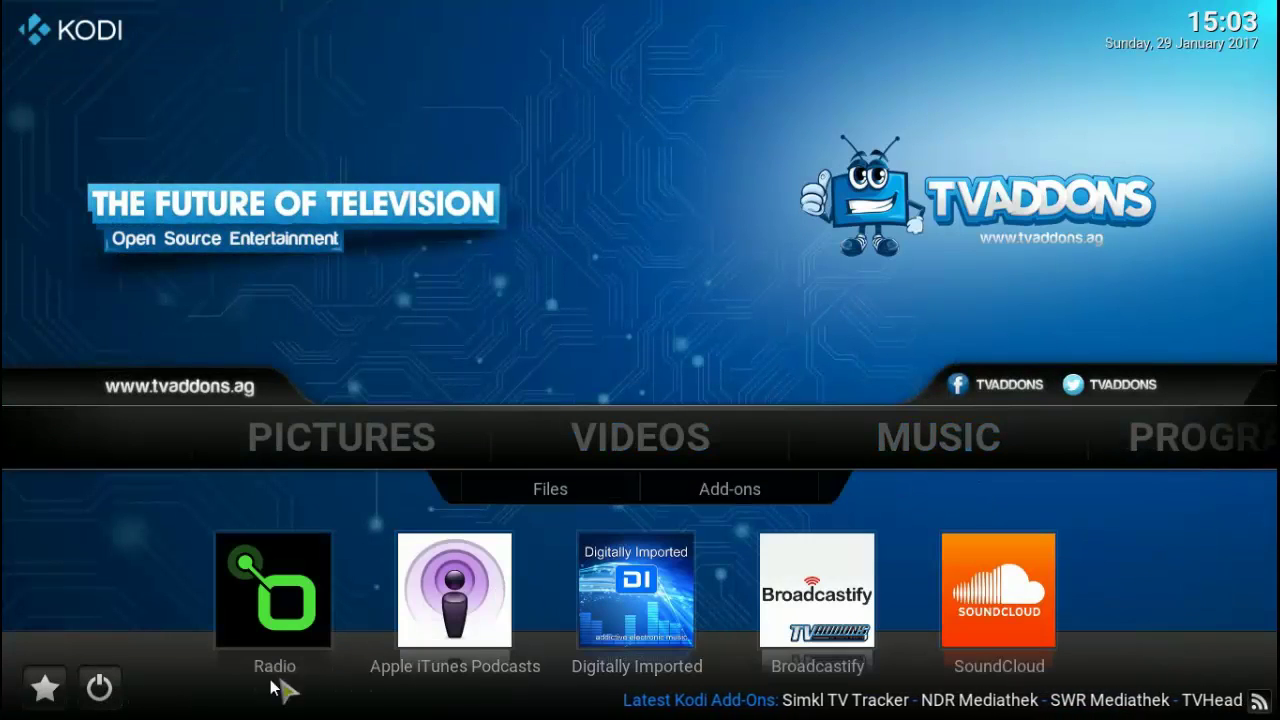
left_click(100, 686)
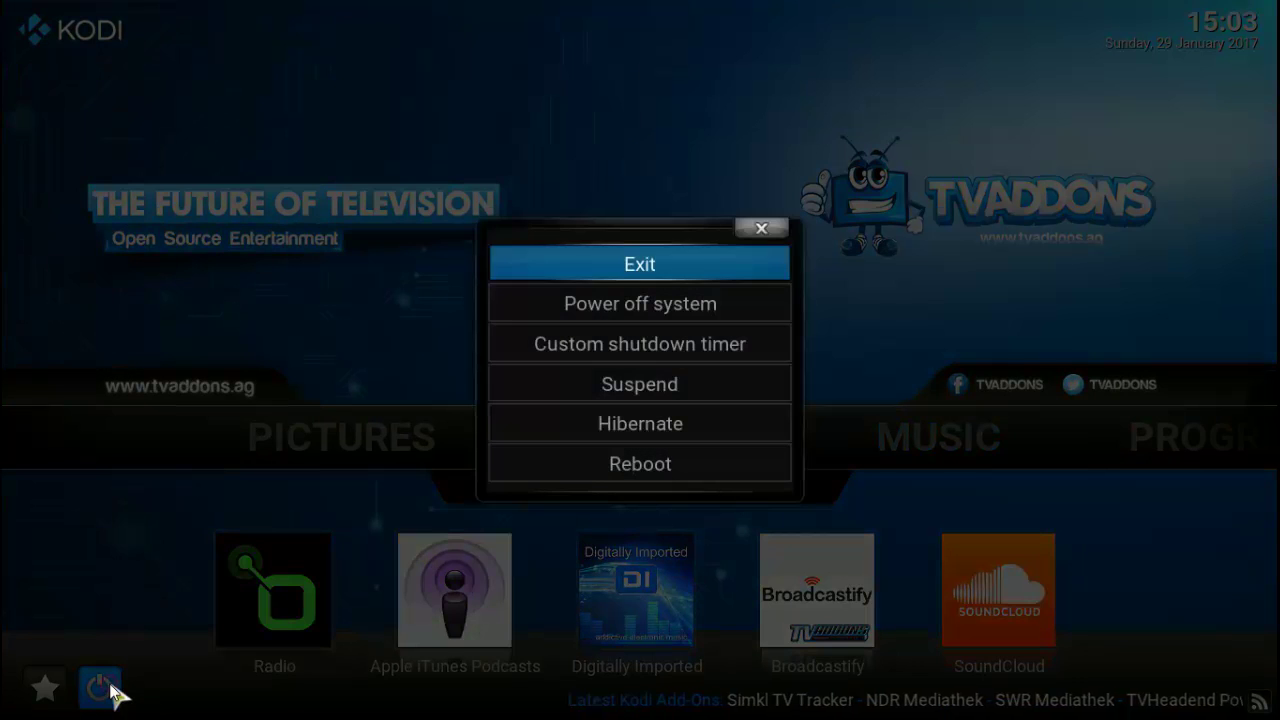
left_click(632, 262)
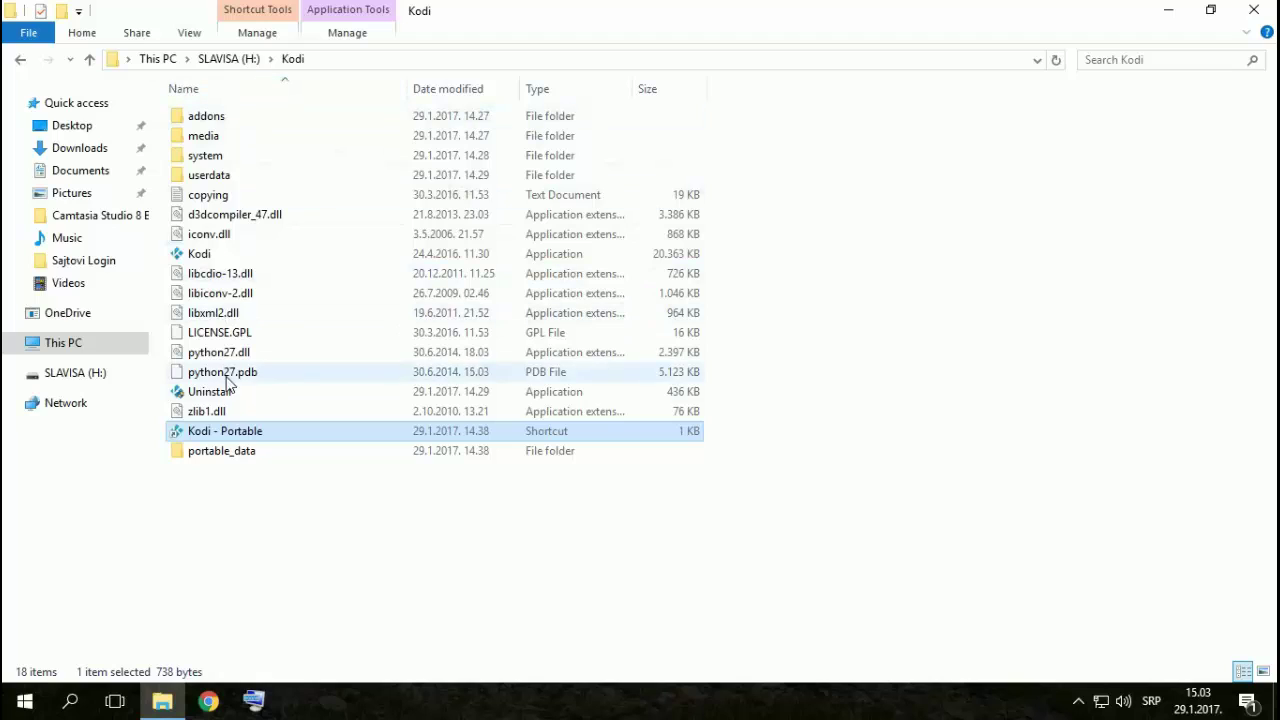
Go up from the Kodi folder to This PC and restore the File Explorer window to its smaller size
left_click(90, 60)
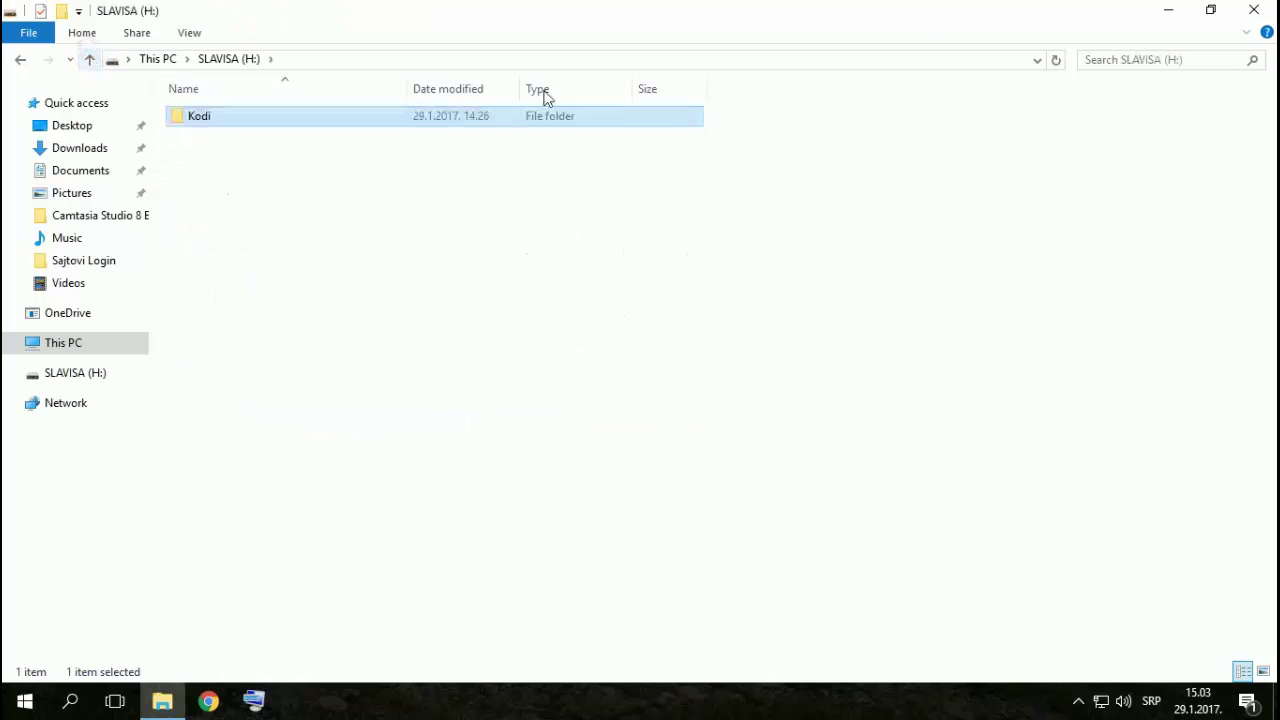
left_click(1211, 10)
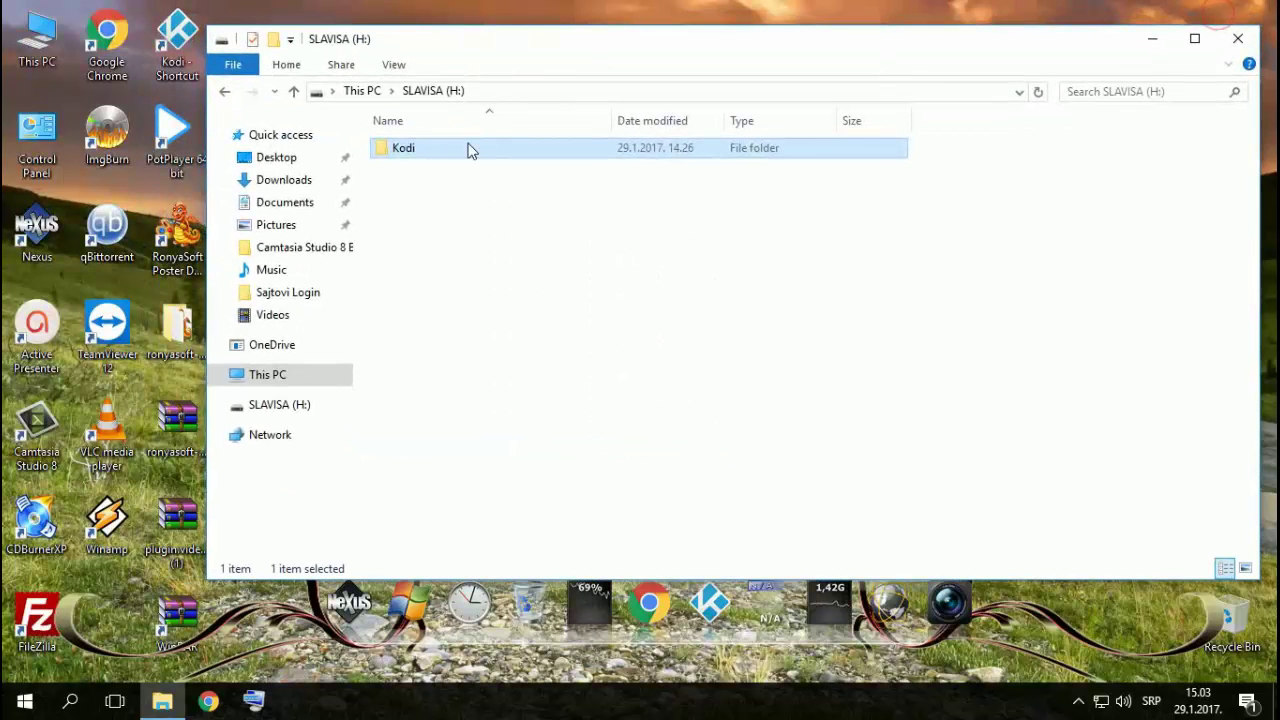
left_click(296, 91)
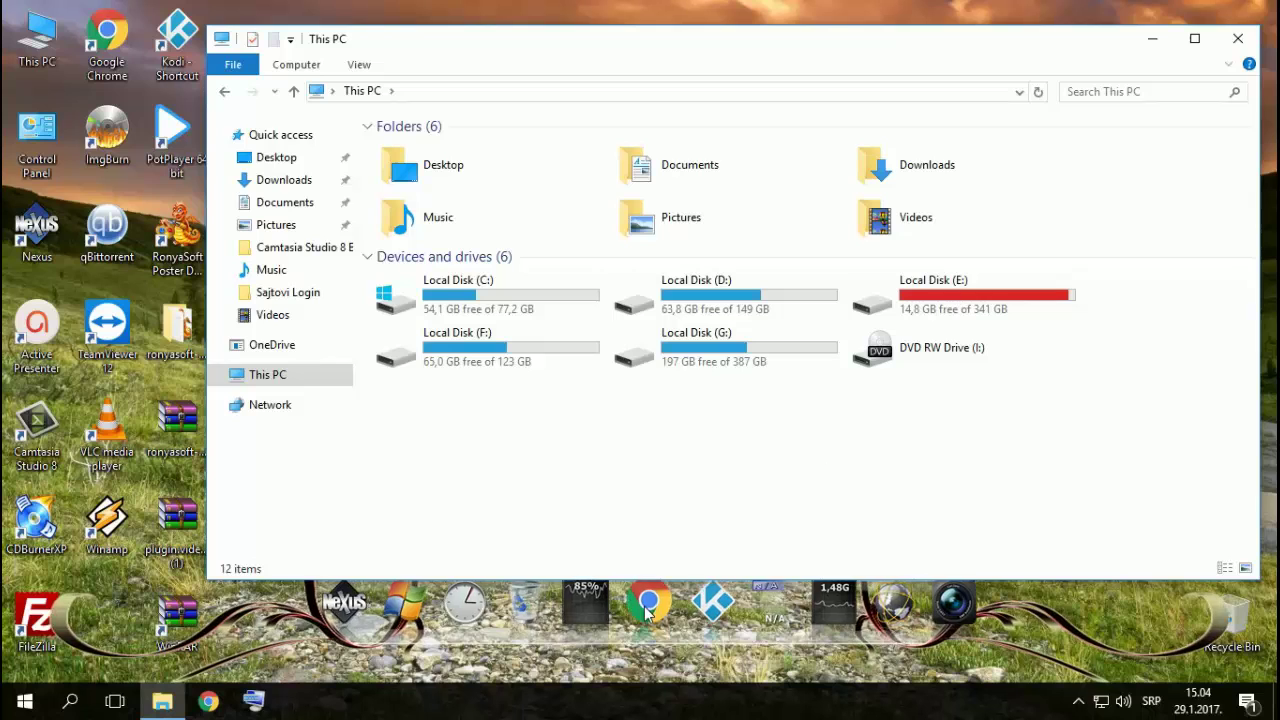
Launch the locally installed Kodi from the desktop dock and browse its home categories to LIVE TV
left_click(718, 604)
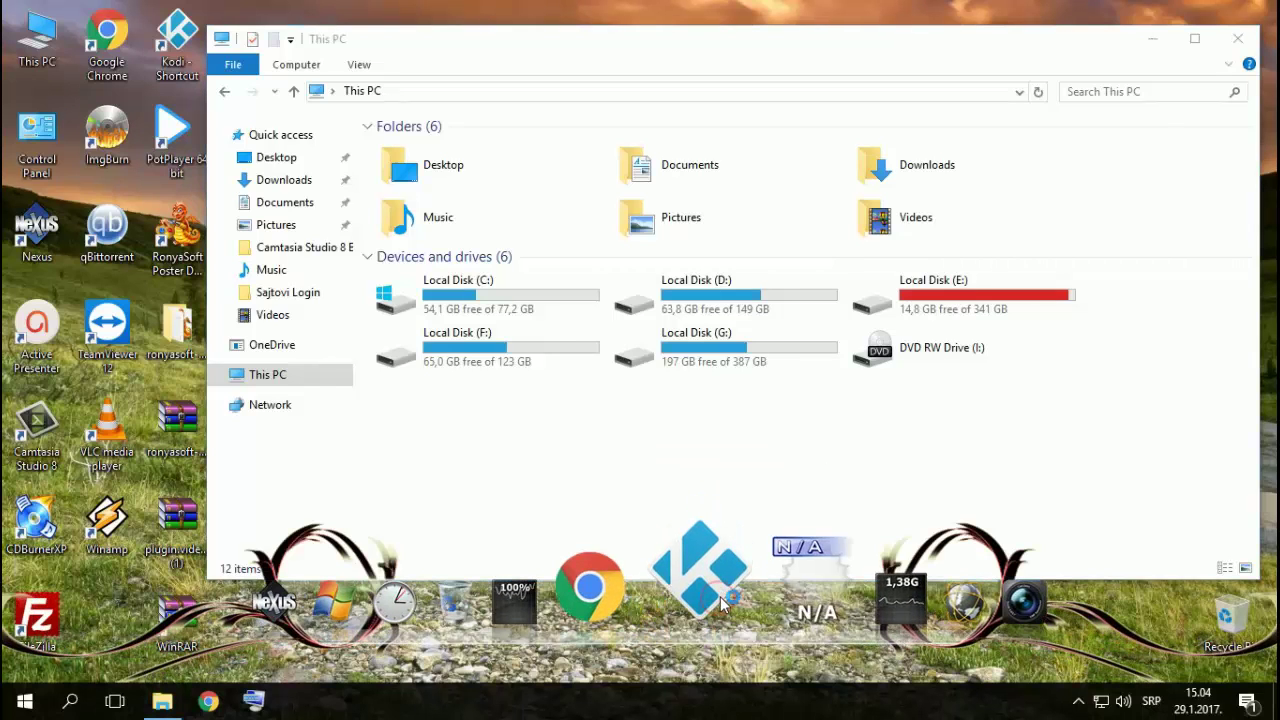
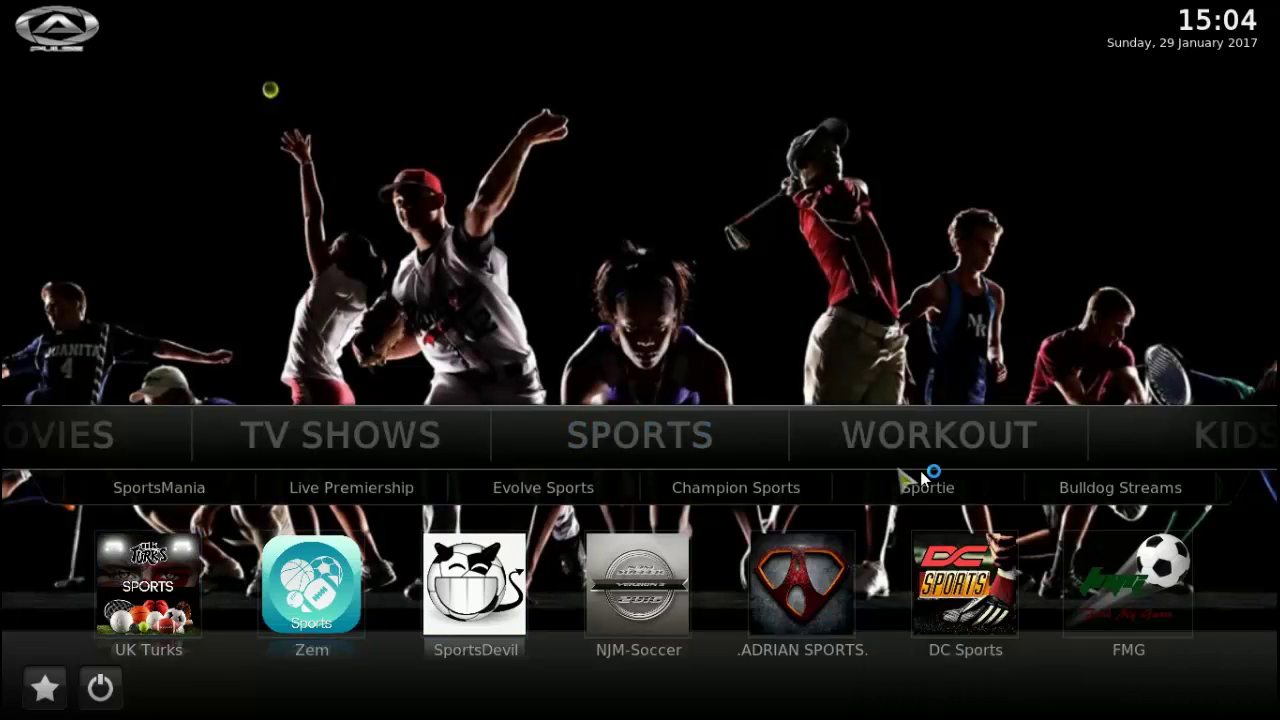
scroll(611, 448, "down", 1)
scroll(612, 447, "down", 4)
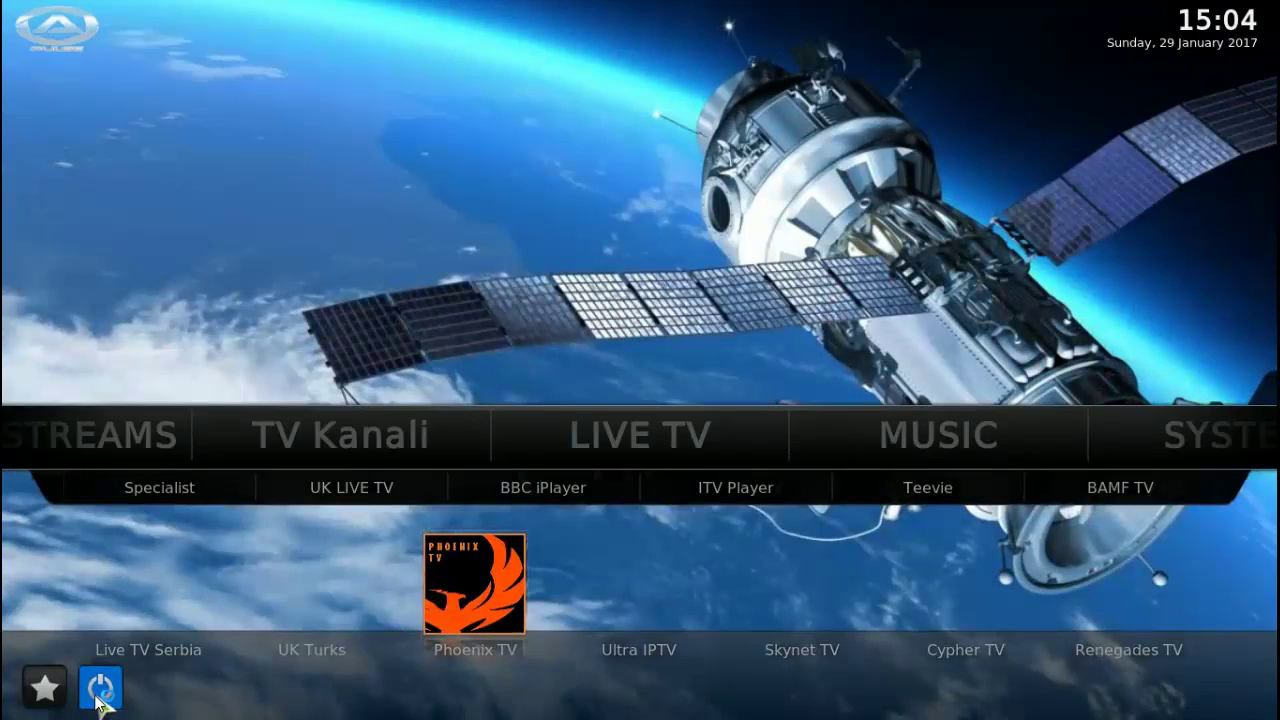
Exit the locally installed Kodi and dismiss the runtime error and Windows problem-check dialogs
left_click(100, 686)
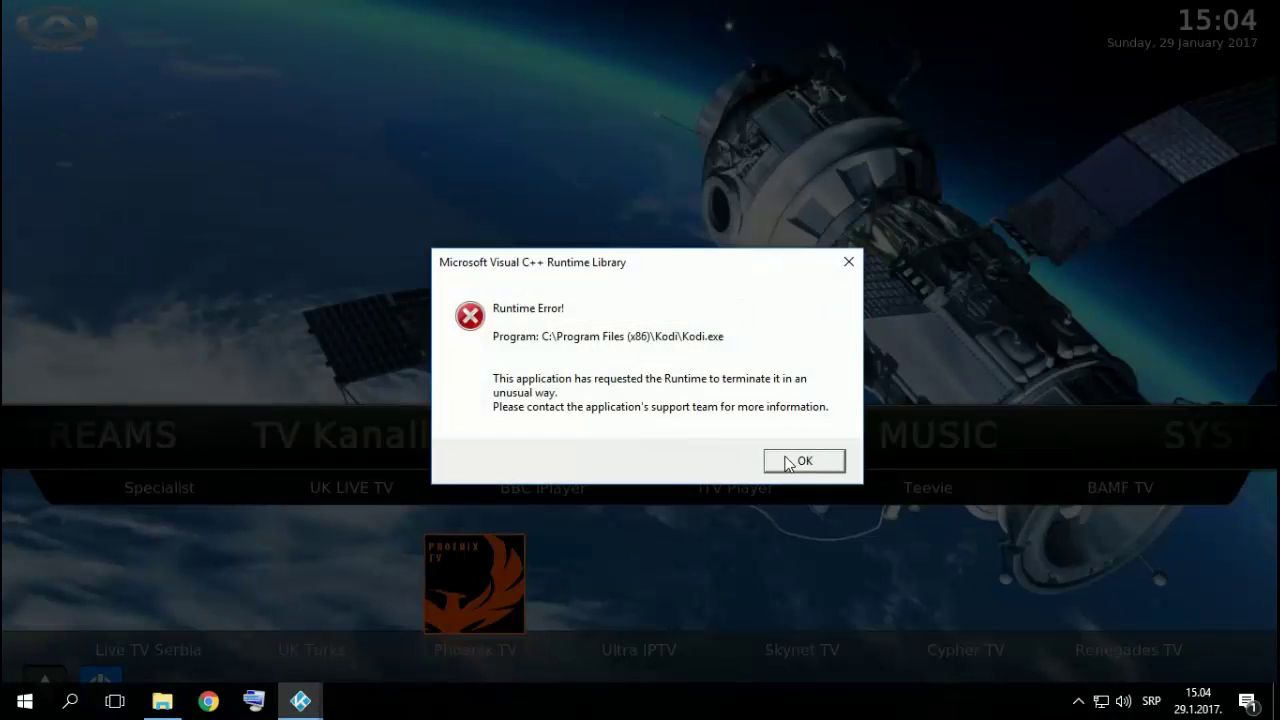
left_click(786, 463)
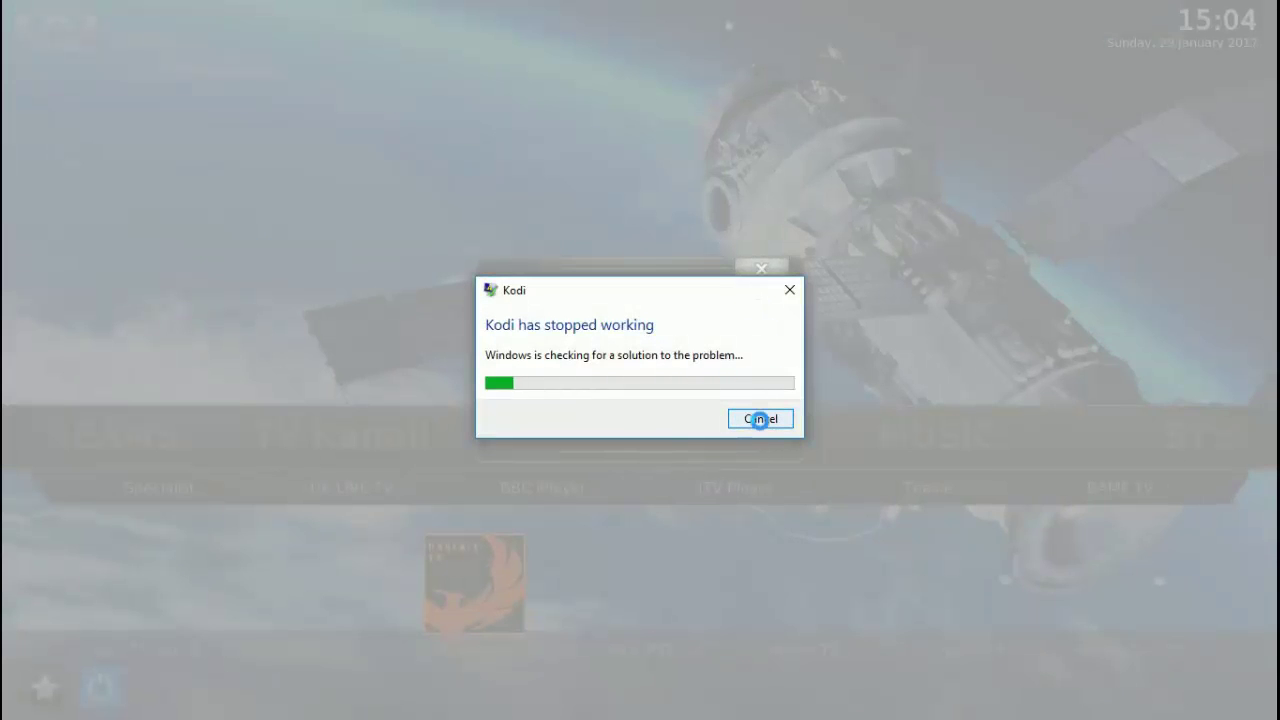
left_click(760, 419)
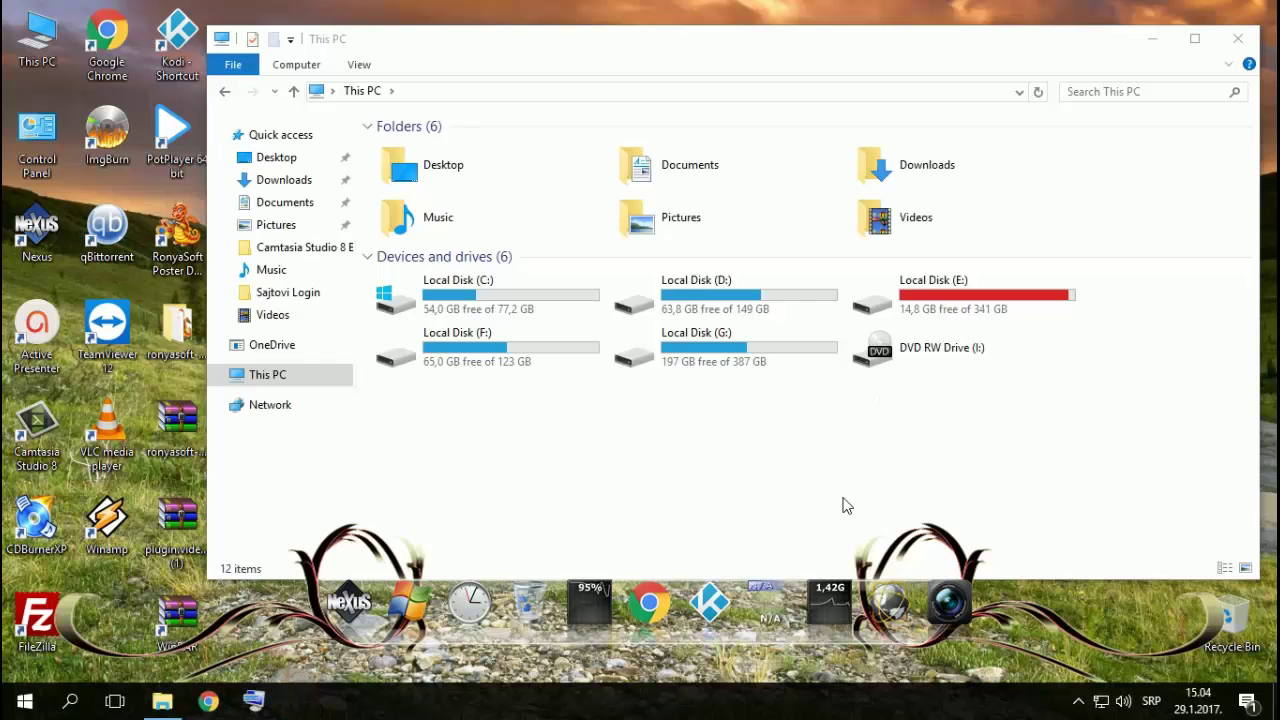
Open the Kodi folder on the USB drive (H:) and launch the Kodi - Portable shortcut
left_click(833, 636)
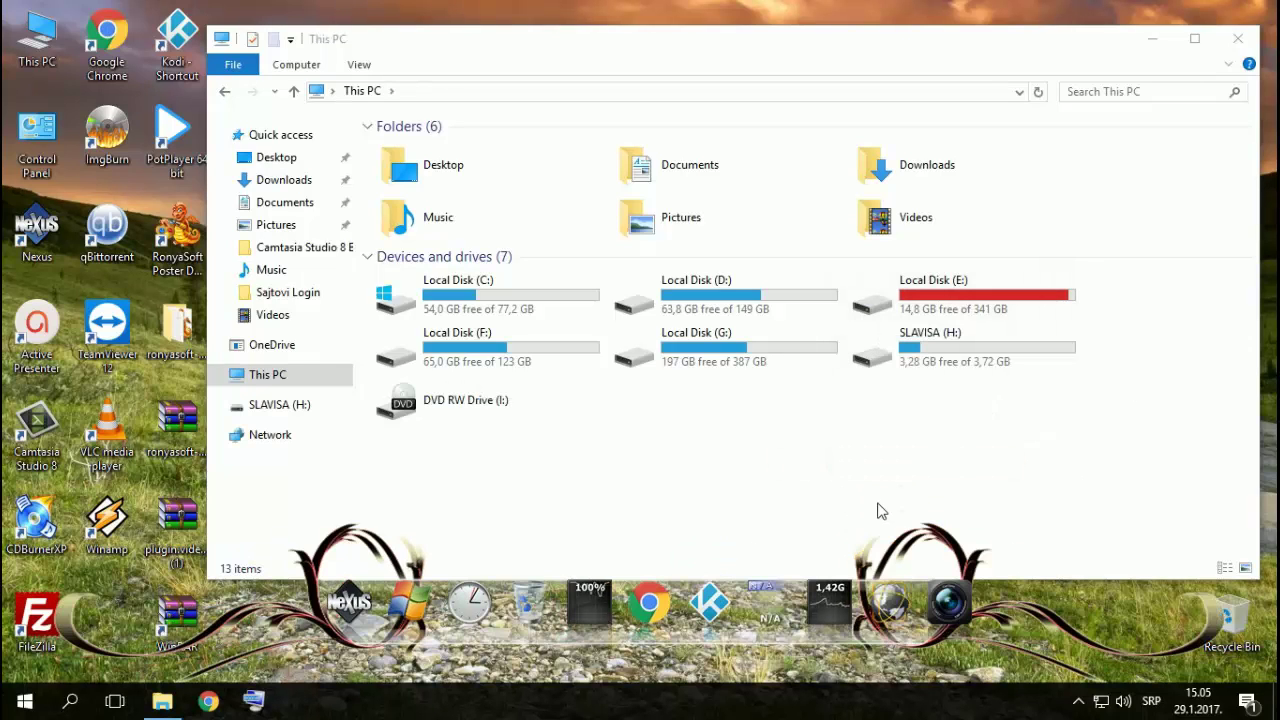
left_click(932, 360)
double_click(932, 360)
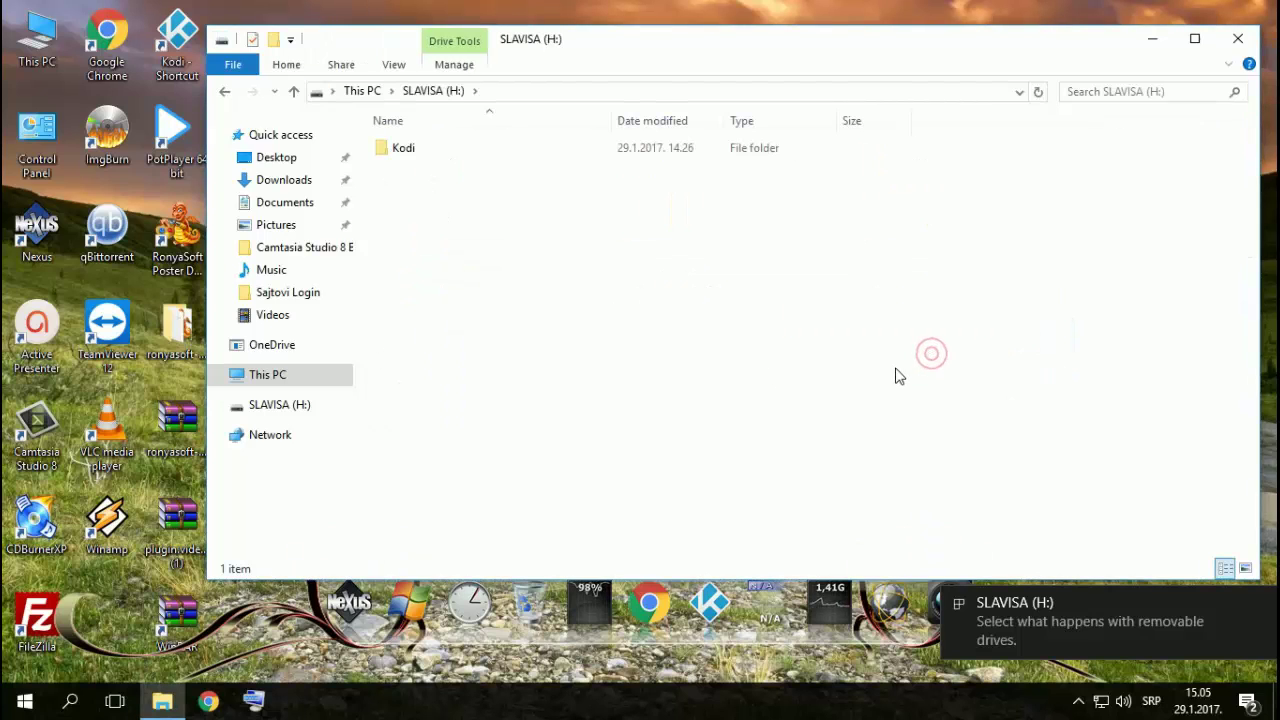
double_click(417, 148)
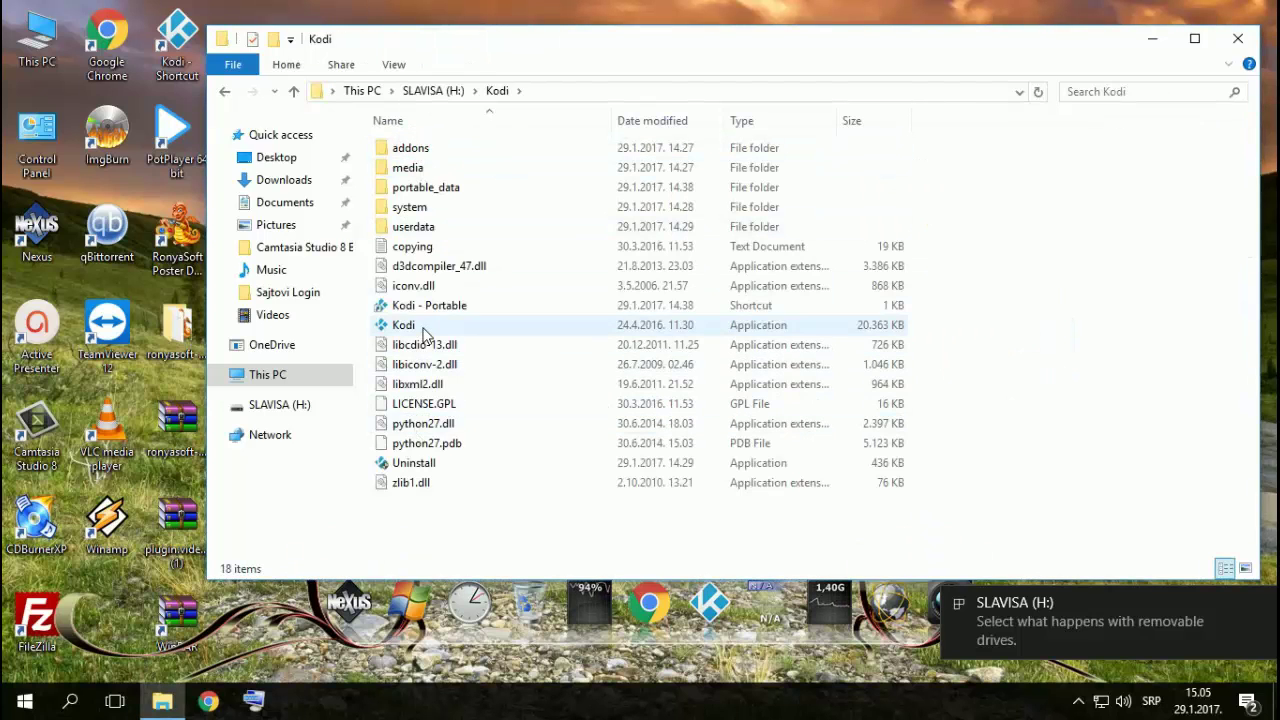
double_click(428, 310)
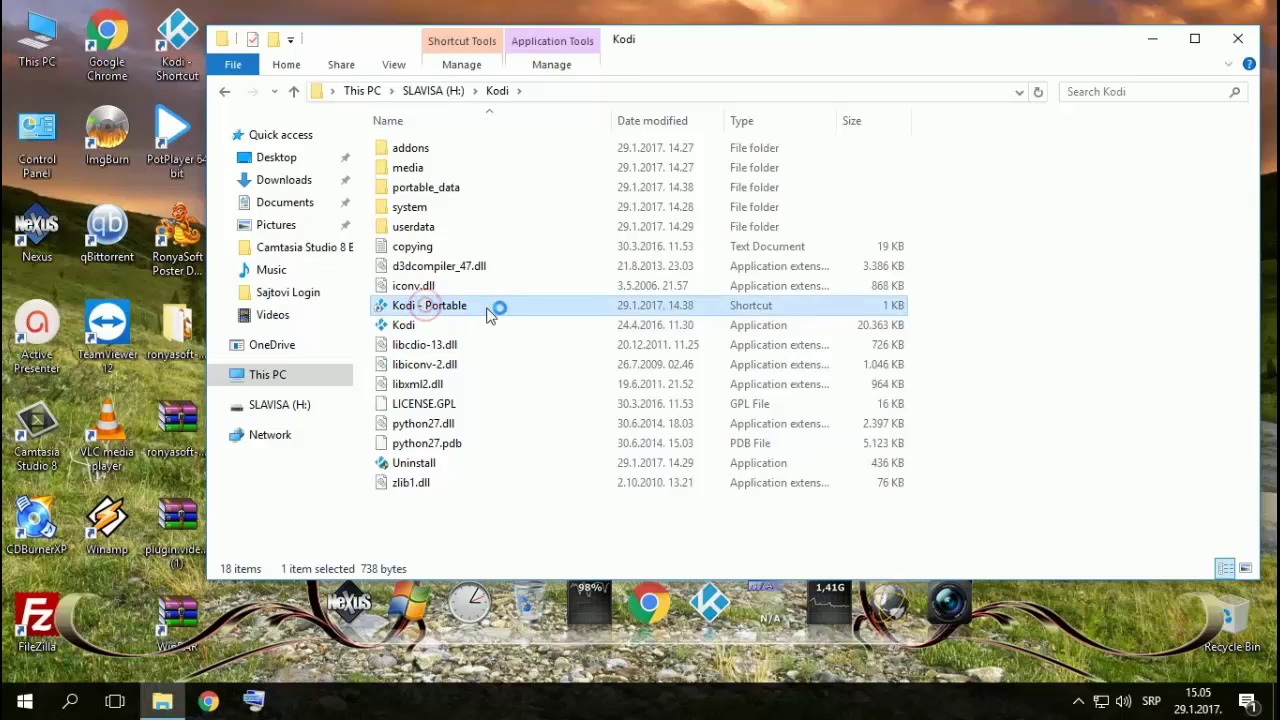
Maximize the File Explorer window, allow kodi.exe through Windows Firewall on public networks, and switch to Kodi
left_click(1194, 38)
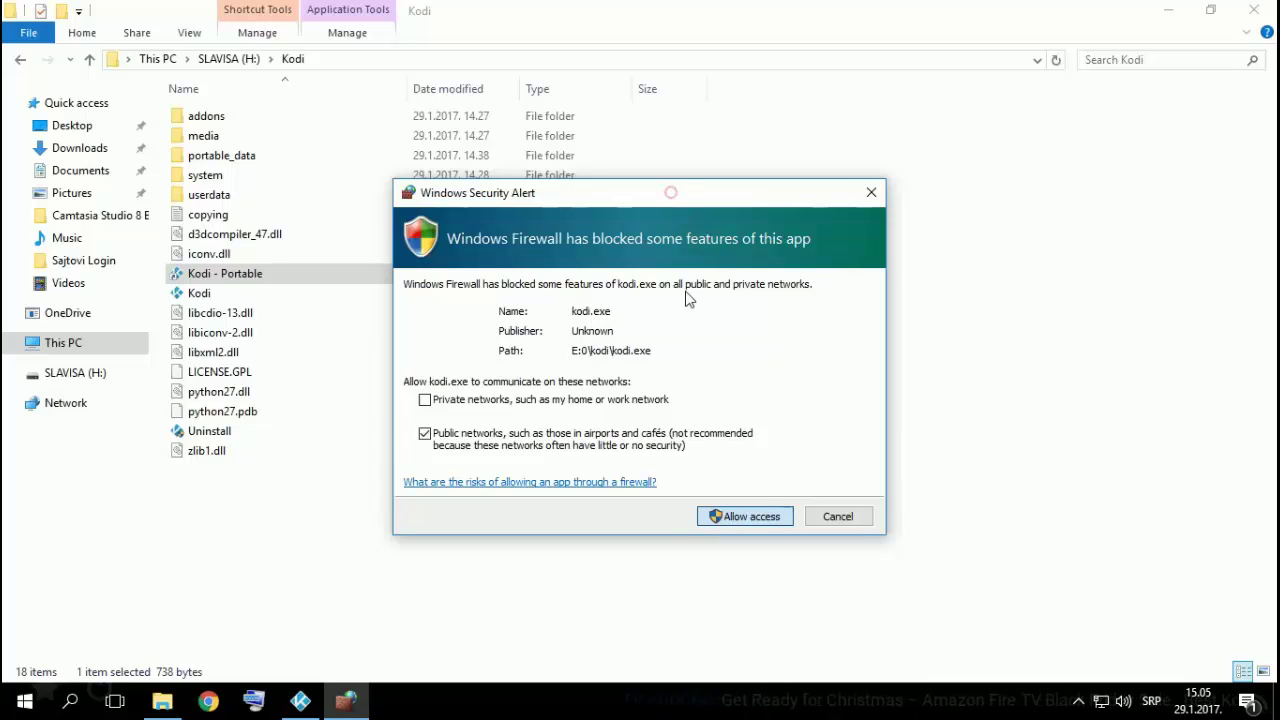
left_click(740, 520)
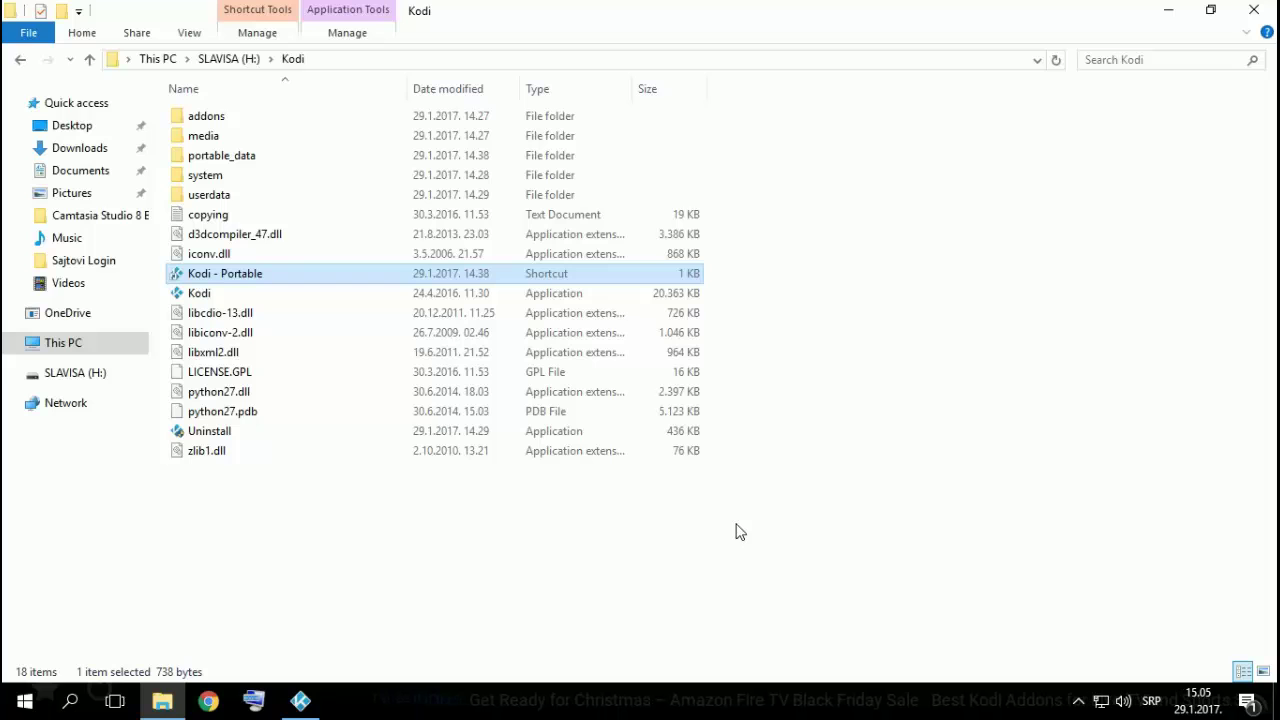
left_click(301, 701)
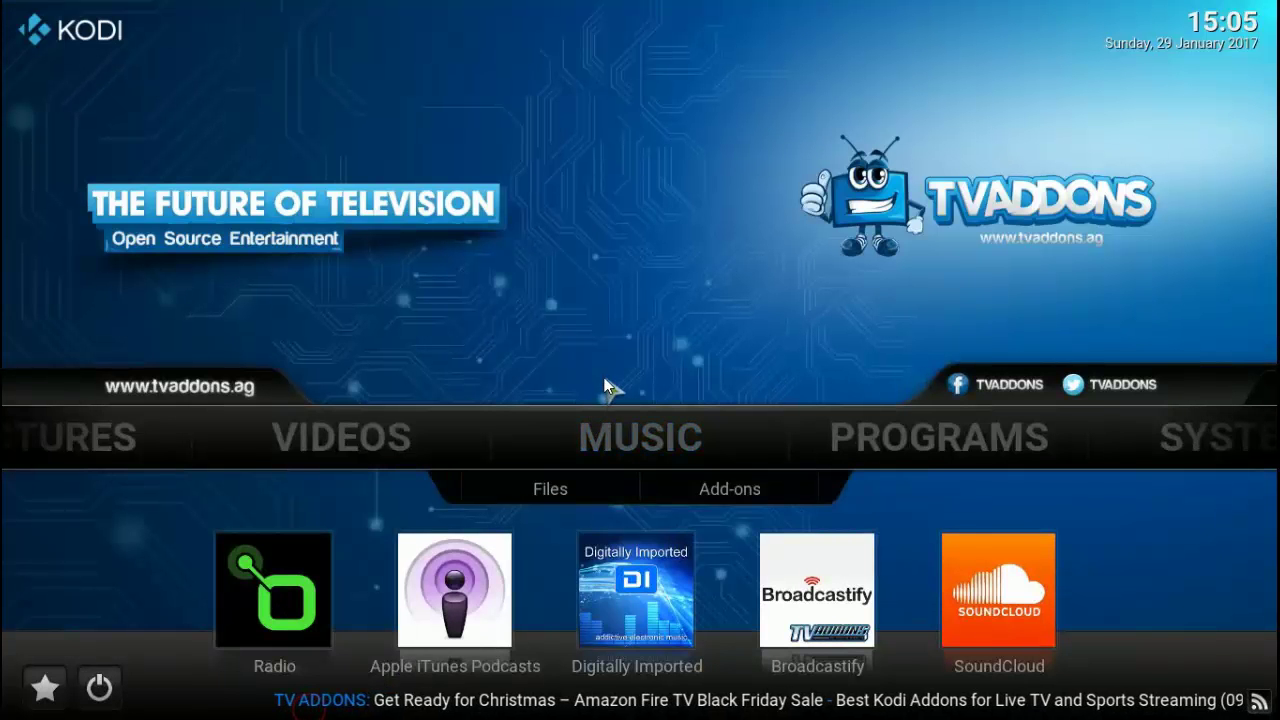
Look through the portable Kodi's home categories and power options, closing the power options without choosing one
key("Right")
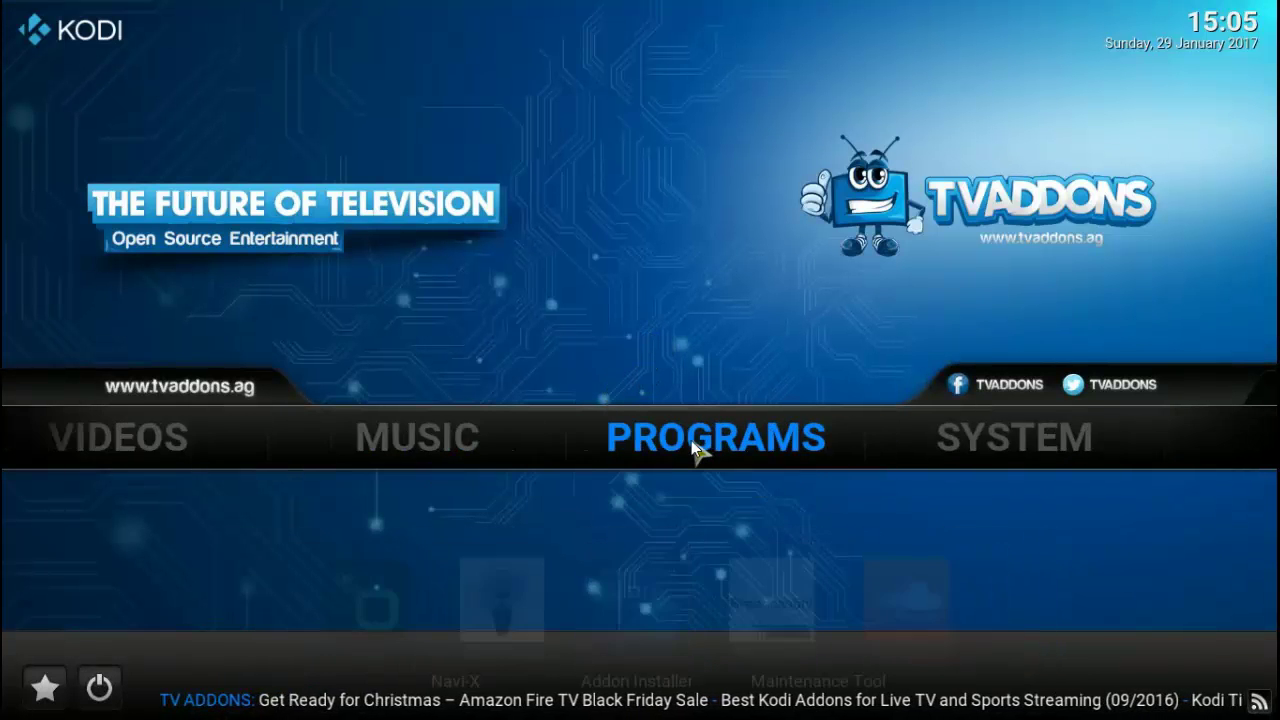
key("Left")
key("Left")
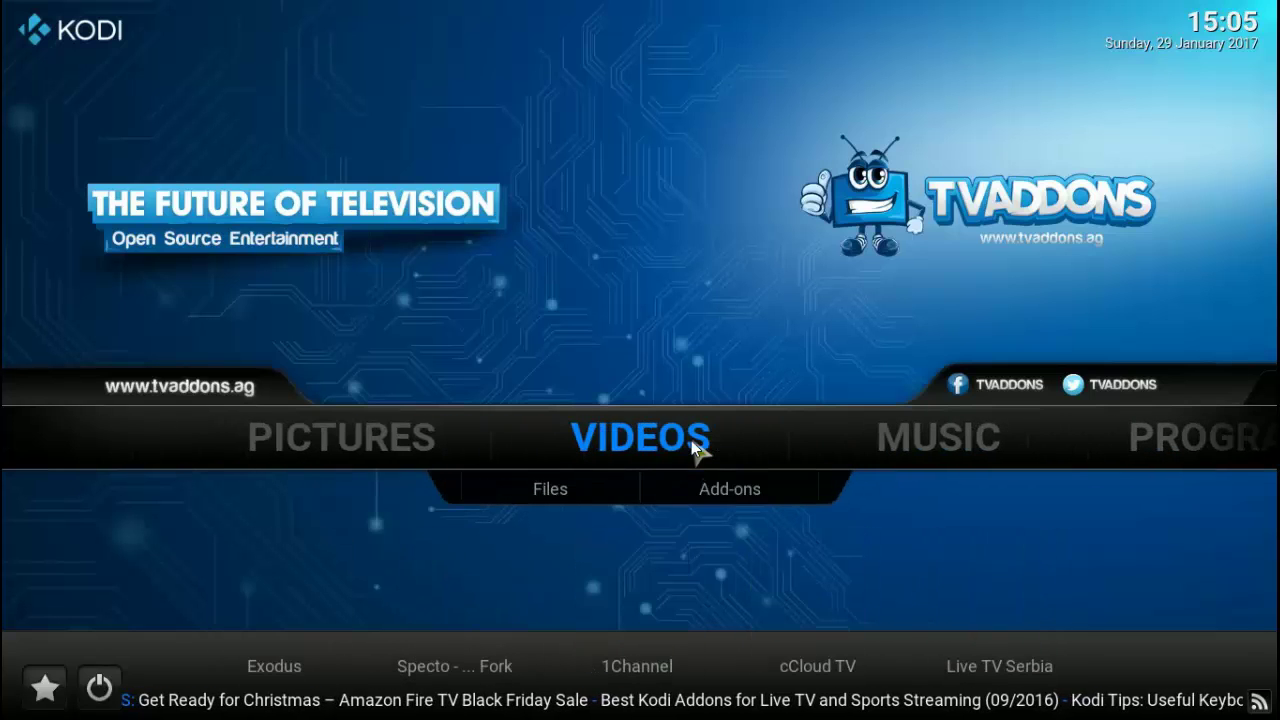
key("Left")
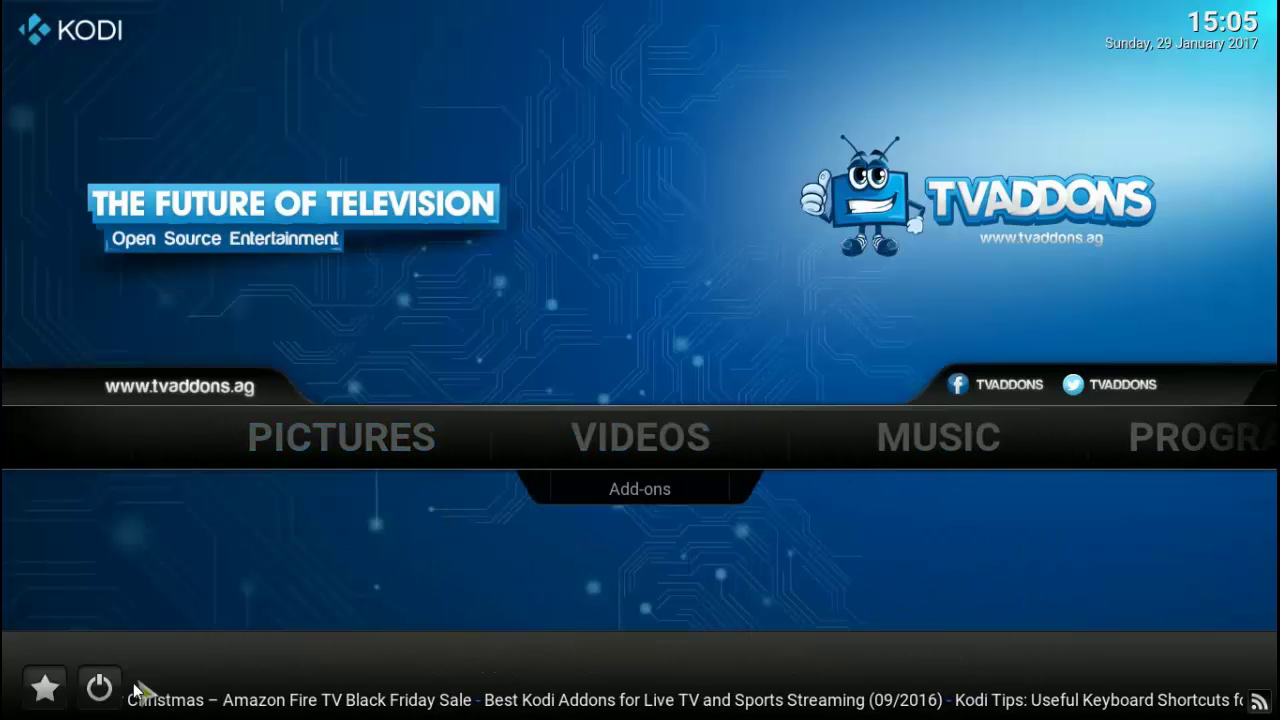
left_click(99, 690)
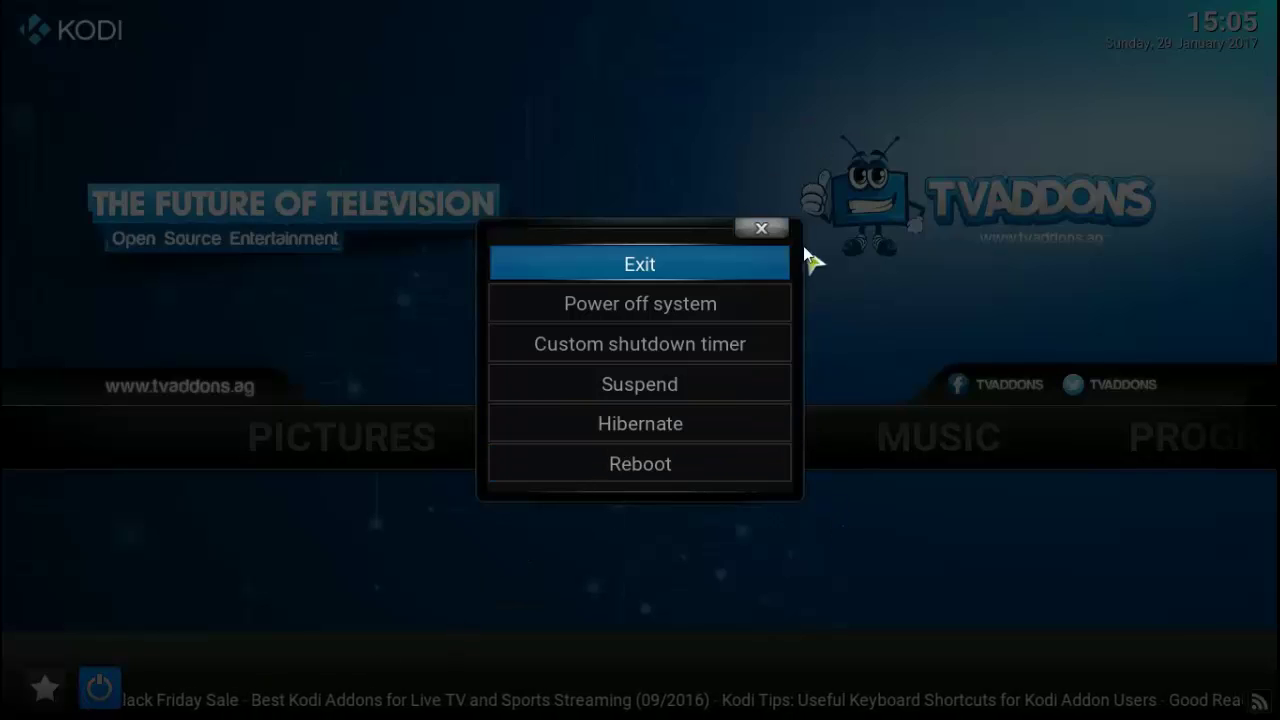
left_click(776, 226)
mouse_move(697, 431)
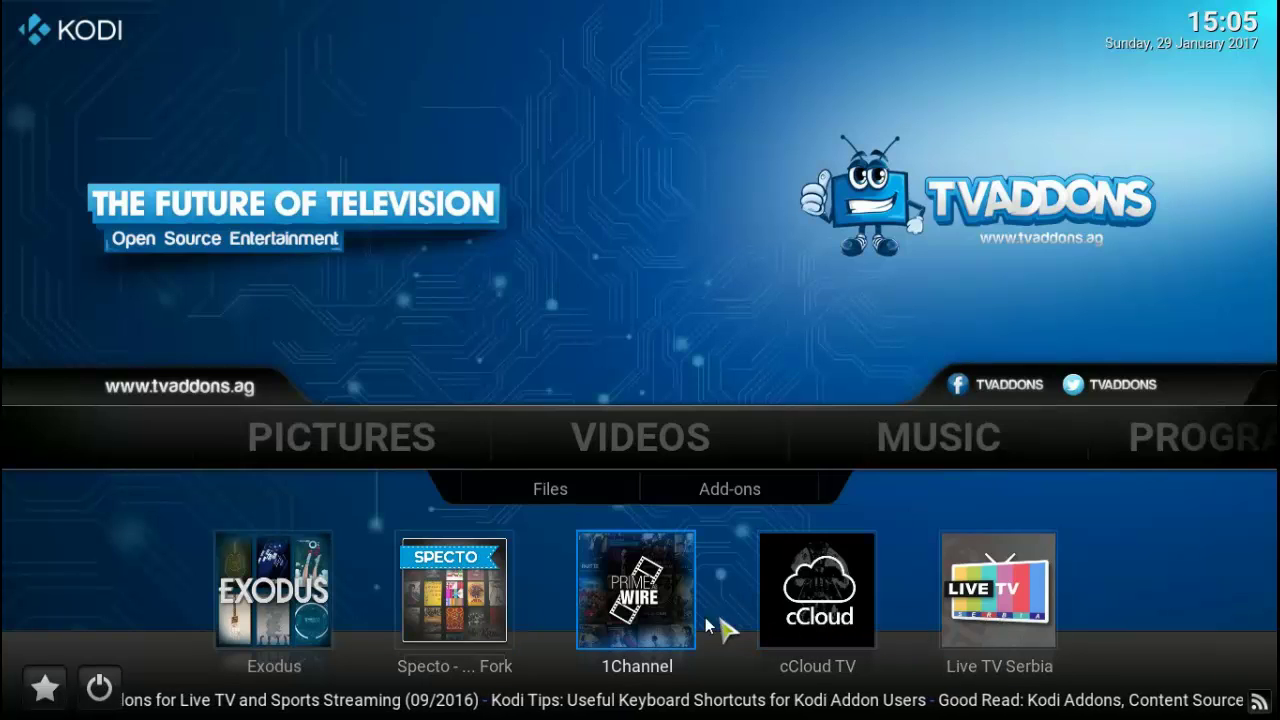
Open Exodus from the Videos shortcuts, dismiss the TV ADDONS announcement, and open the Biography genre in its Movies section
left_click(273, 618)
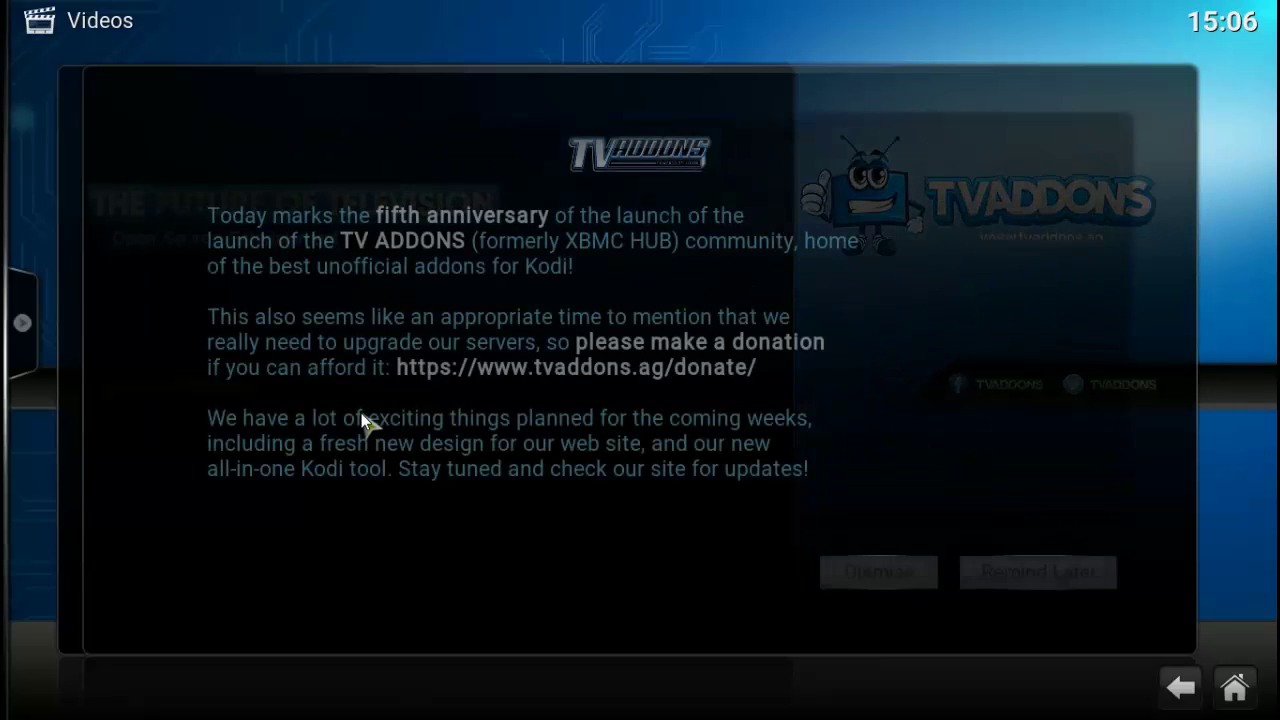
left_click(874, 575)
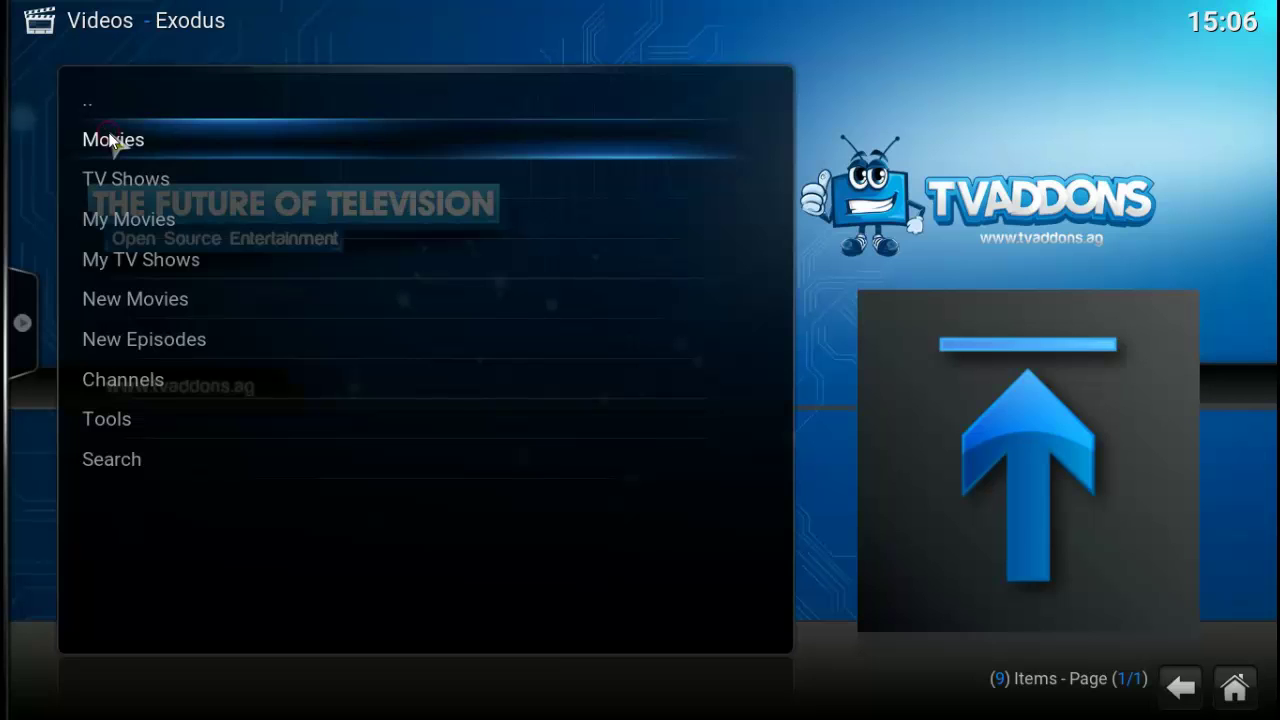
left_click(113, 141)
left_click(114, 141)
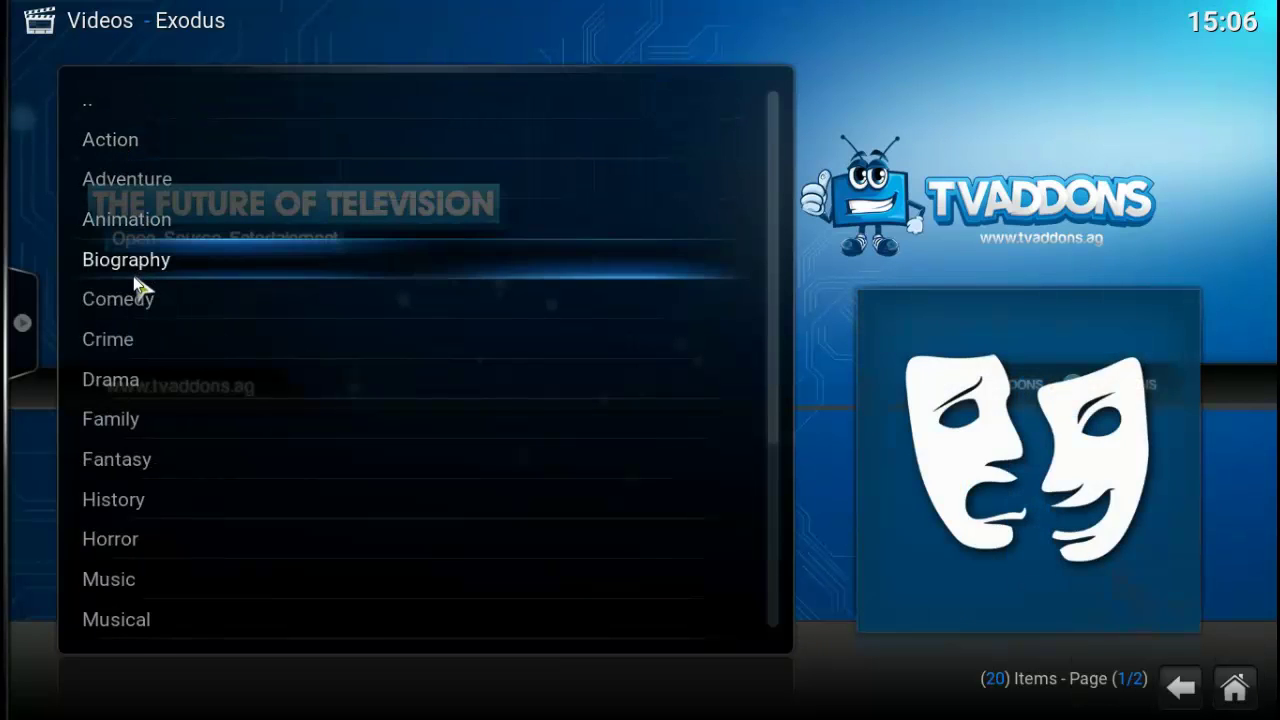
left_click(126, 260)
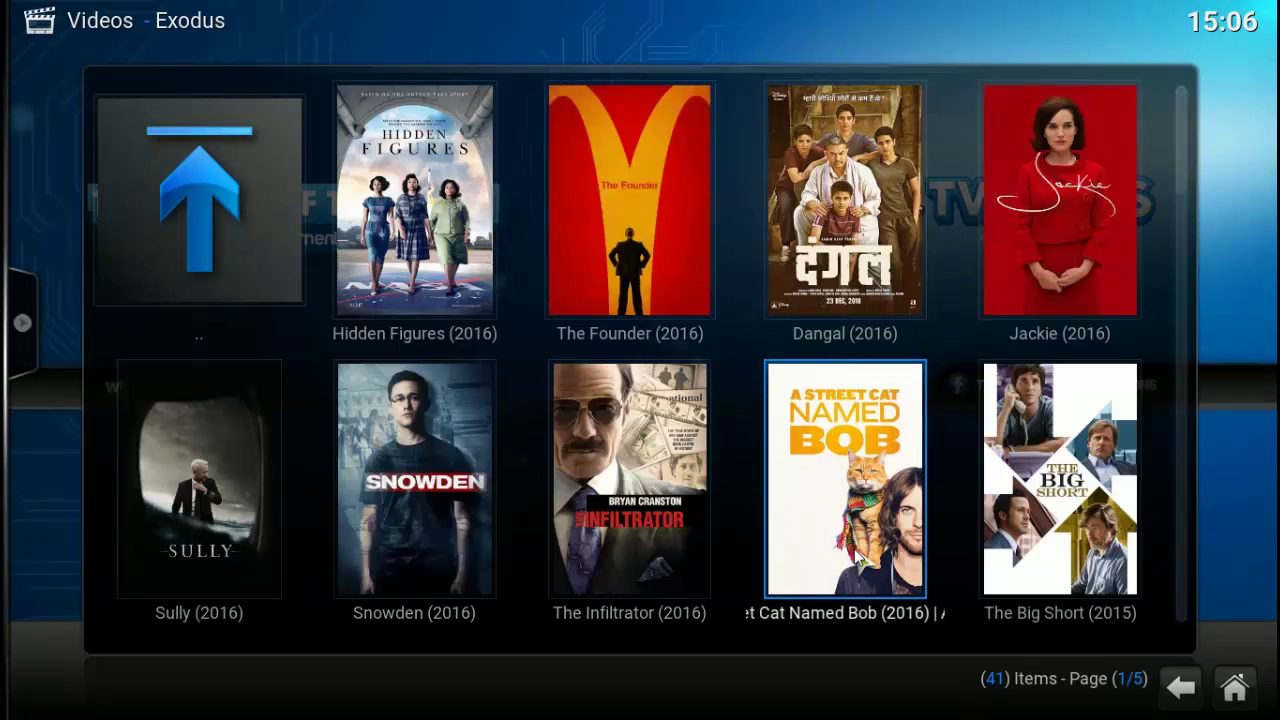
Browse the Biography movie posters in Exodus through to the fourth page
scroll(854, 549, "down", 1)
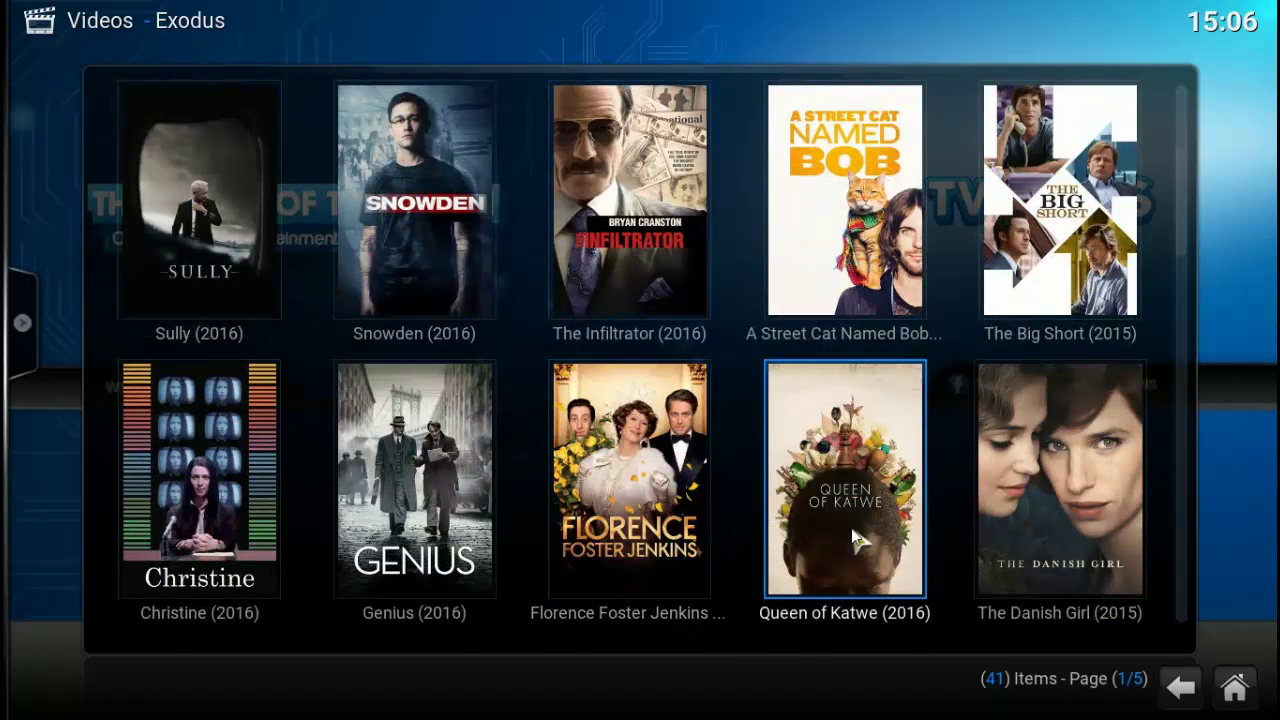
scroll(854, 528, "down", 1)
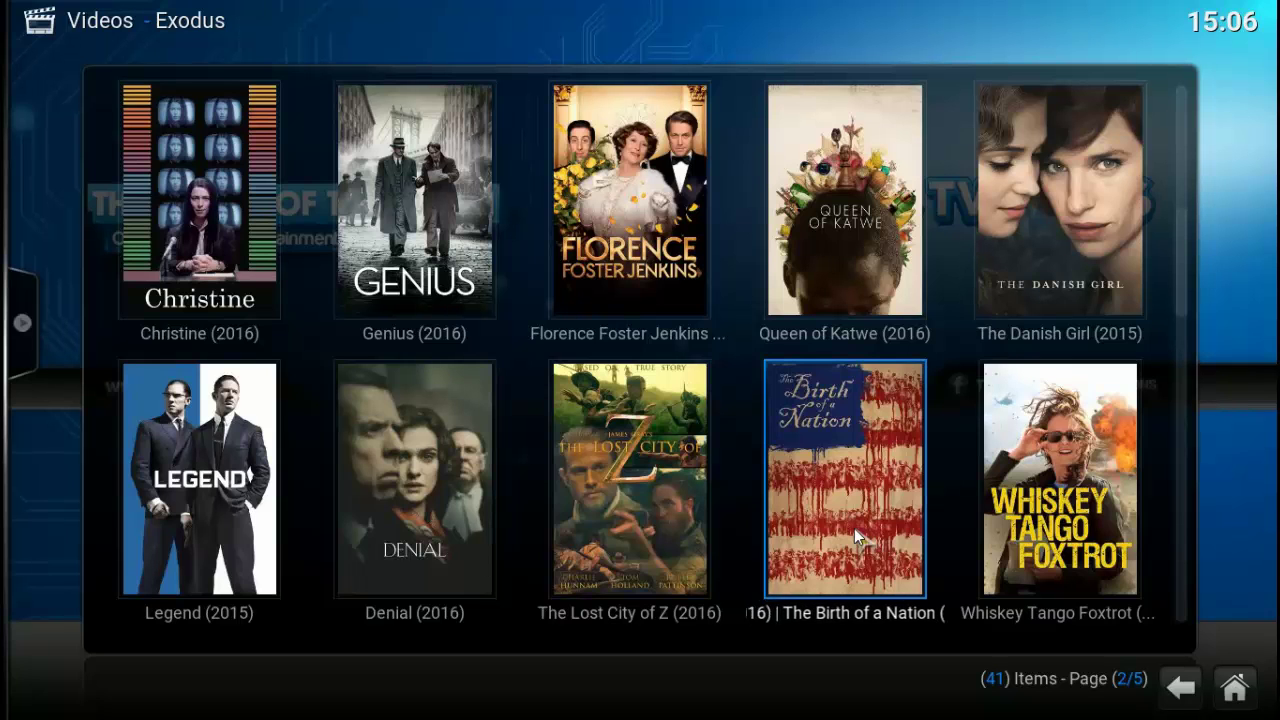
scroll(854, 528, "down", 4)
scroll(856, 538, "up", 1)
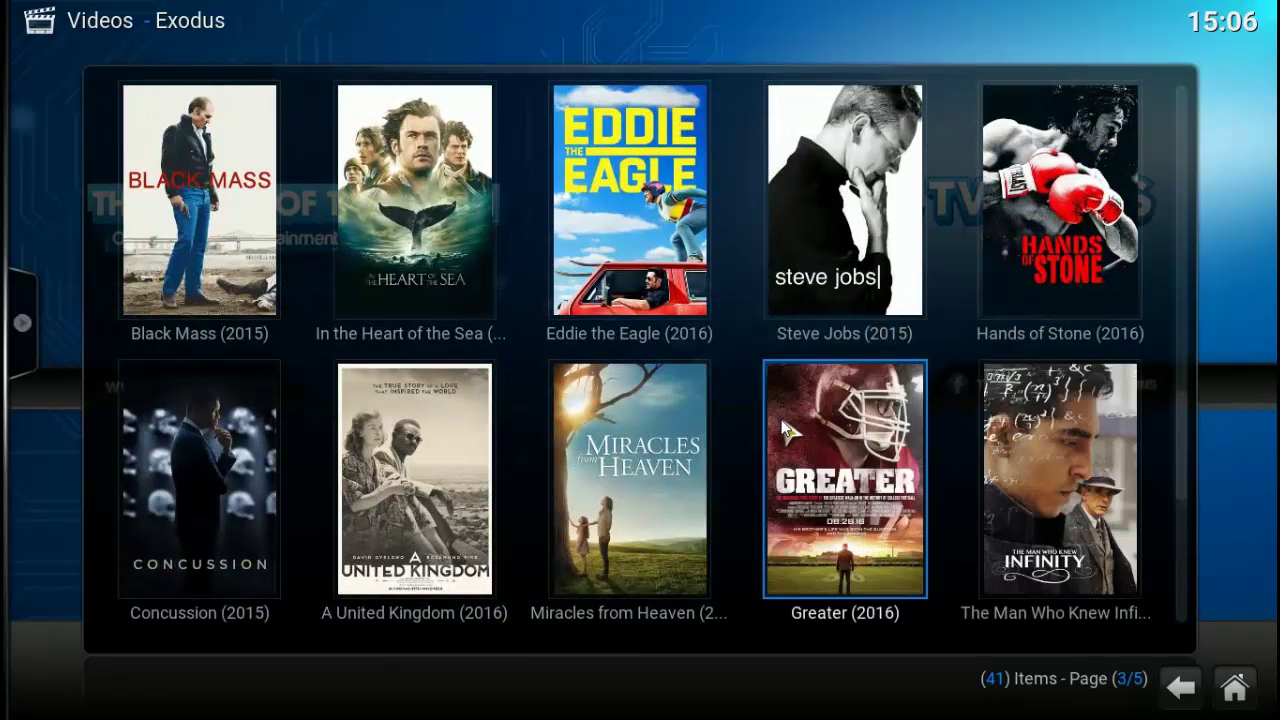
scroll(785, 427, "down", 1)
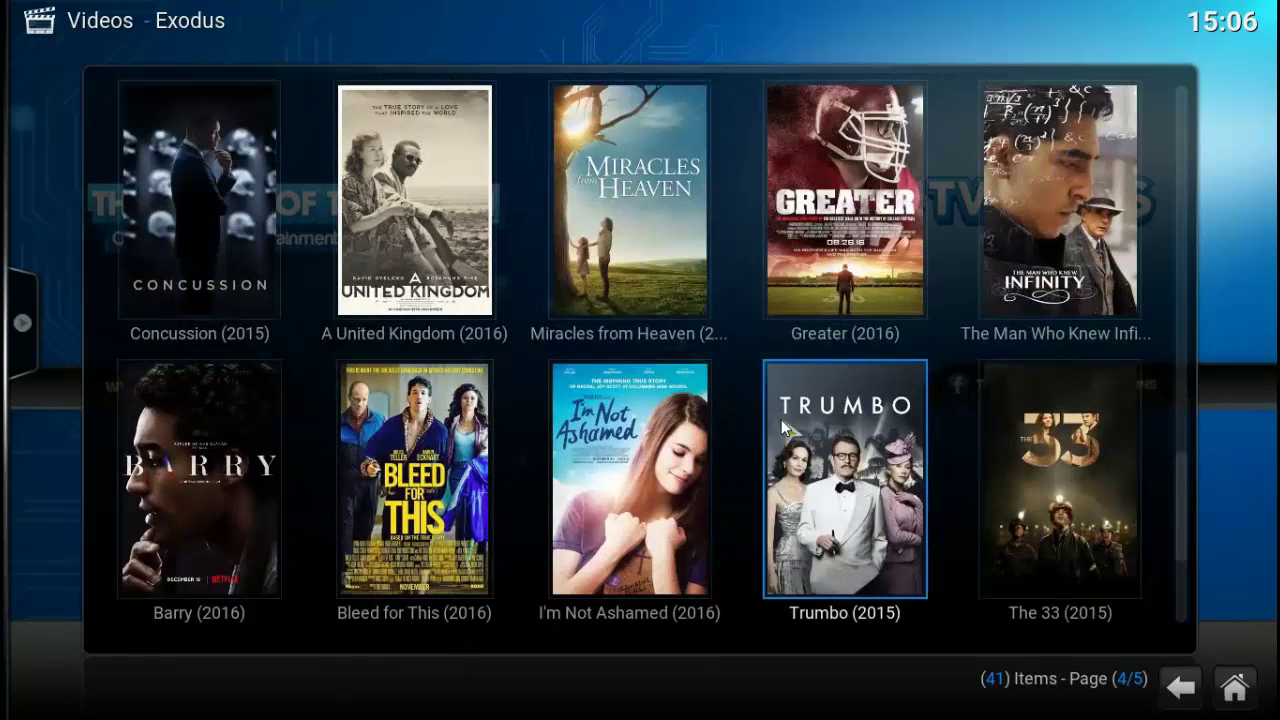